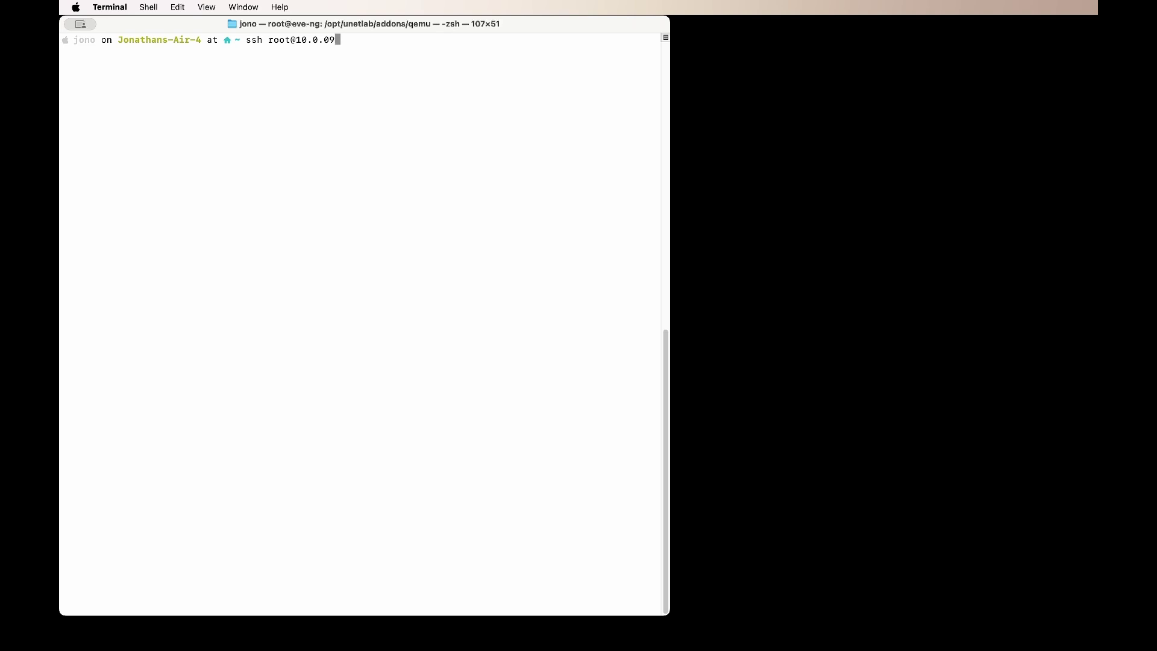
Step: Correct the IP and log into the EVE-NG server at 10.0.0.9 as root over SSH
{"action": "key", "text": "Left"}
{"action": "type", "text": "."}
{"action": "key", "text": "Right"}
{"action": "key", "text": "Return"}
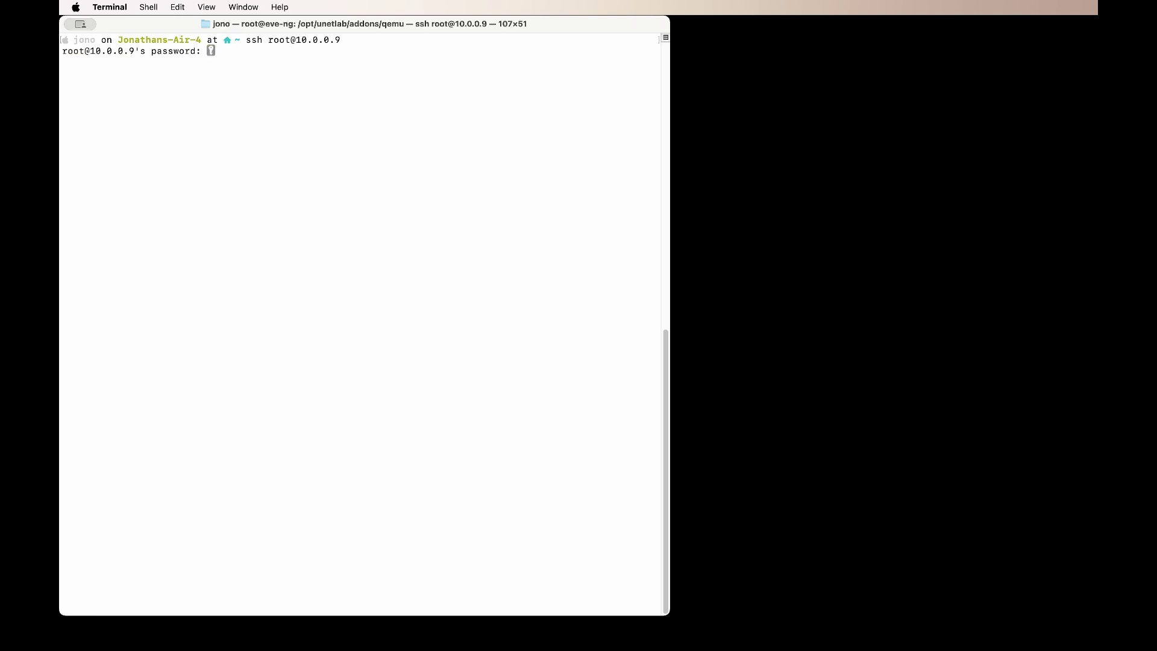
{"action": "key", "text": "Return"}
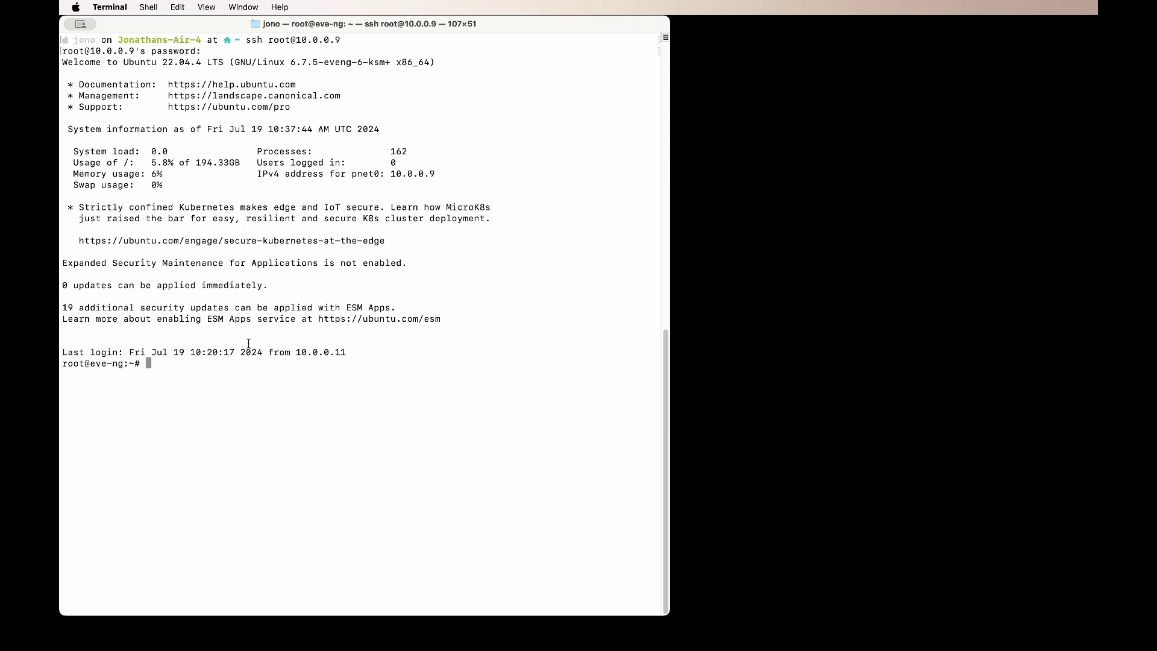
Step: Clear the screen and create the win-10x64Pro folder under /opt/unetlab/addons/qemu
{"action": "type", "text": "clear"}
{"action": "key", "text": "Return"}
{"action": "right_click", "coordinate": [232, 81]}
{"action": "left_click", "coordinate": [275, 101]}
{"action": "key", "text": "Return"}
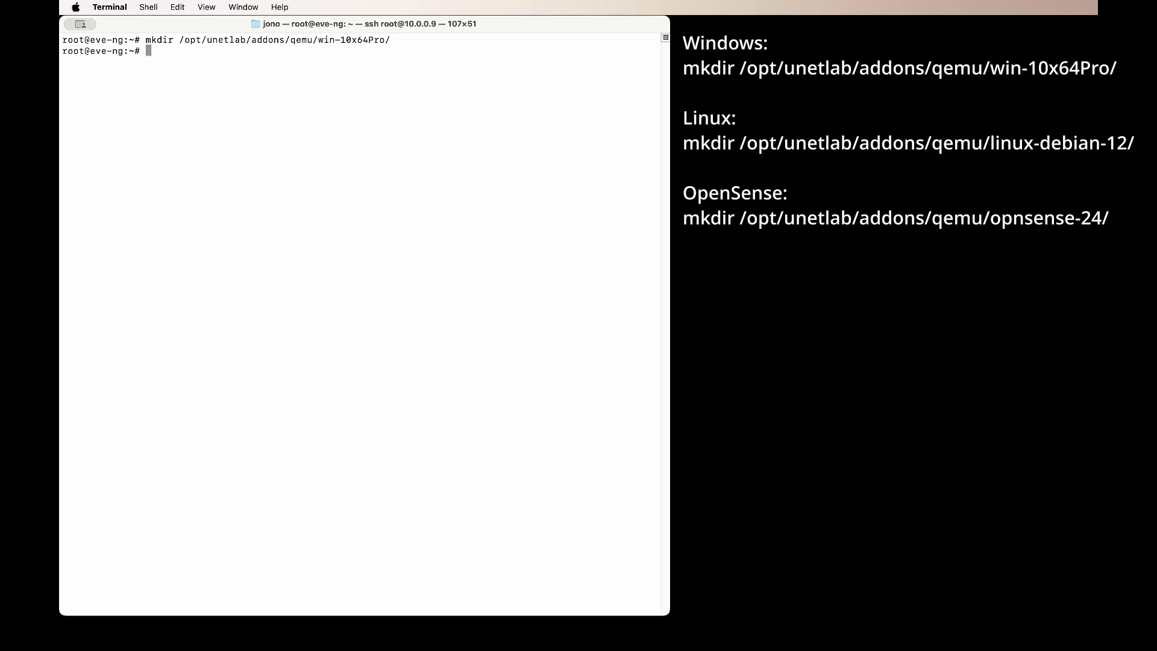
Step: Create the linux-debian-12 image folder under /opt/unetlab/addons/qemu
{"action": "right_click", "coordinate": [193, 95]}
{"action": "left_click", "coordinate": [271, 119]}
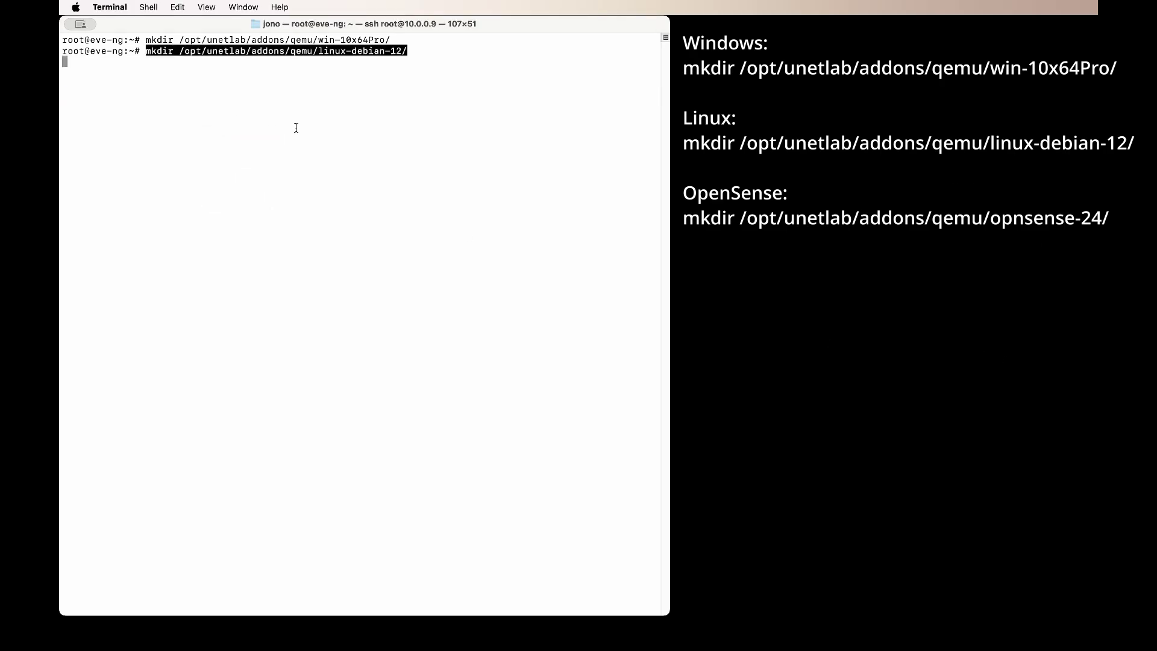
{"action": "key", "text": "Return"}
{"action": "double_click", "coordinate": [341, 53]}
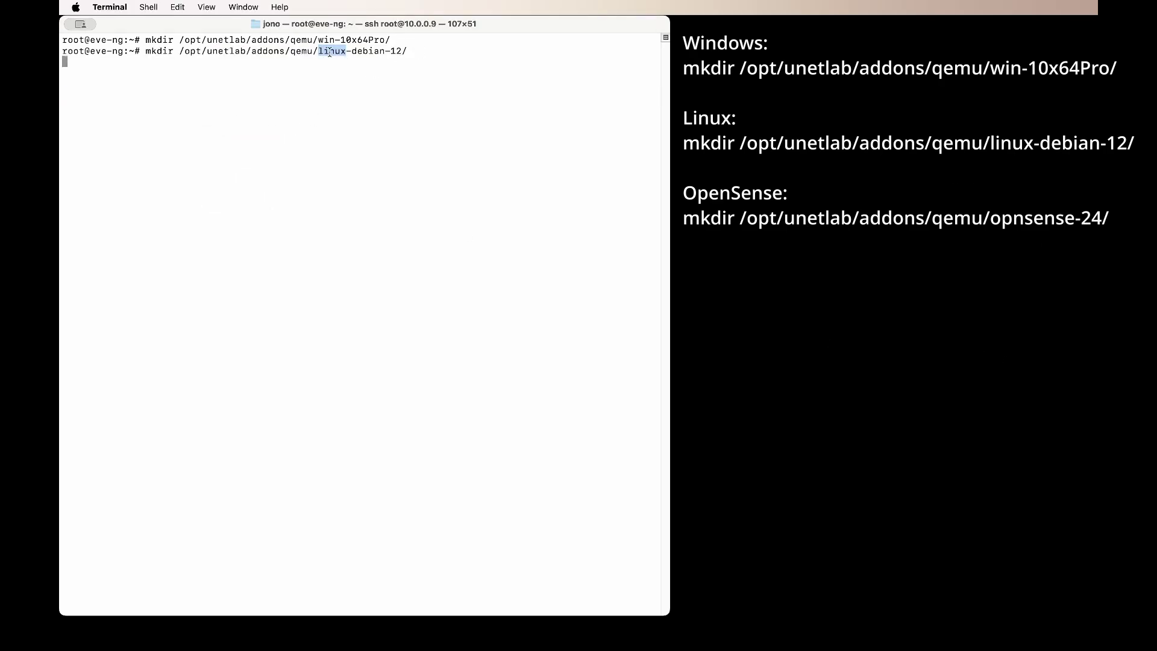
{"action": "left_click", "coordinate": [531, 90]}
{"action": "left_click", "coordinate": [904, 362]}
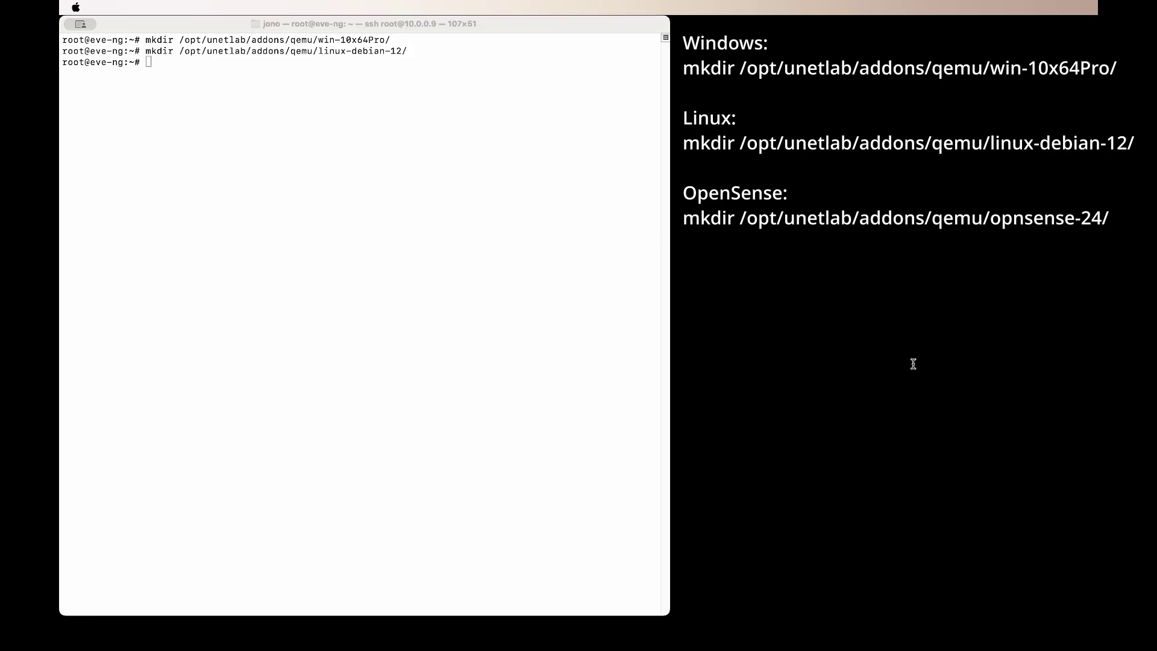
Step: Create the opnsense-24 image folder and open a second local Terminal window
{"action": "right_click", "coordinate": [248, 93]}
{"action": "left_click", "coordinate": [283, 116]}
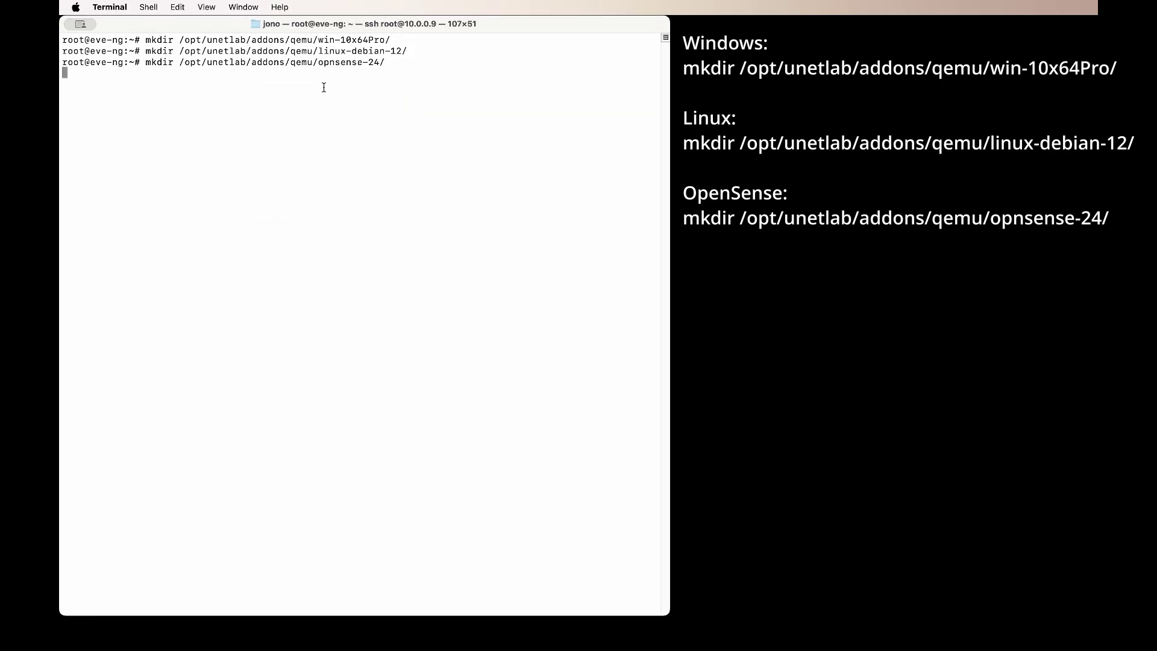
{"action": "left_click_drag", "start_coordinate": [363, 62], "coordinate": [318, 62]}
{"action": "key", "text": "super+n"}
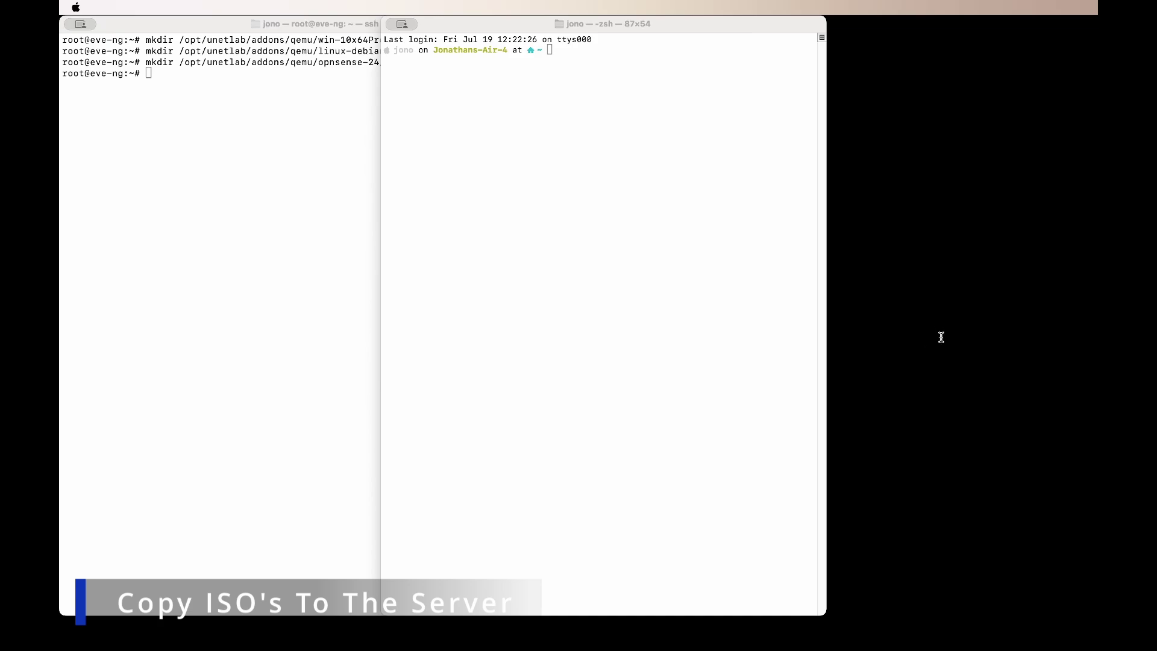
Step: Upload OPNsense-24.1-dvd-amd64.iso via scp to opnsense-24/cdrom.iso on 10.0.0.9 with the root password
{"action": "left_click", "coordinate": [414, 179]}
{"action": "right_click", "coordinate": [485, 164]}
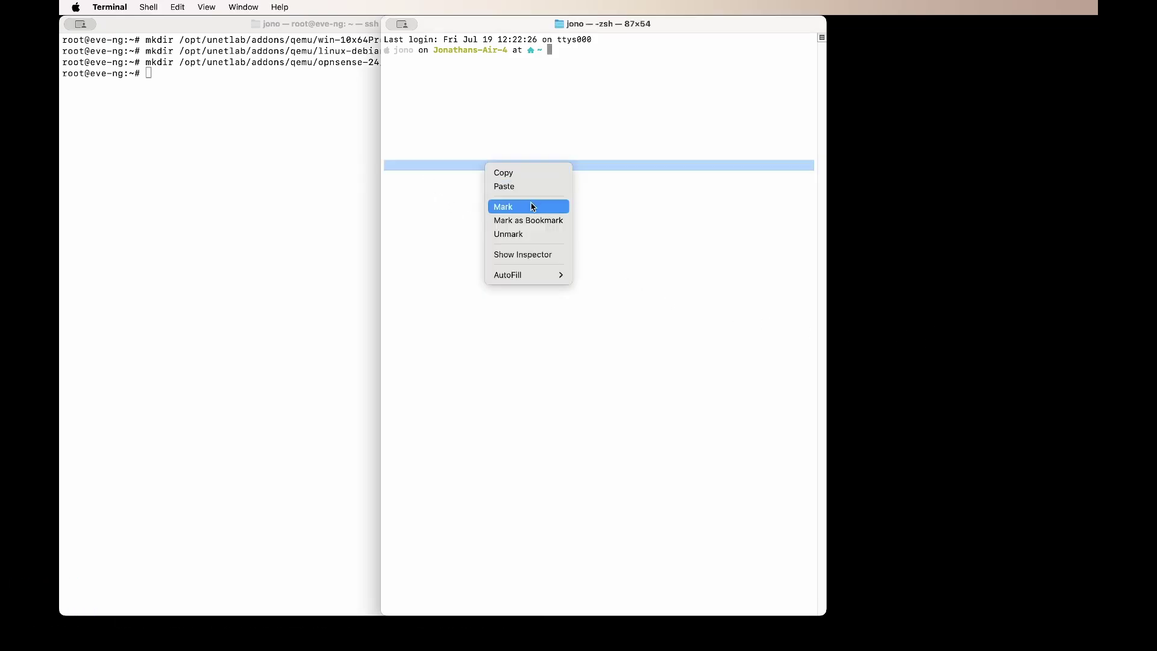
{"action": "left_click", "coordinate": [535, 187]}
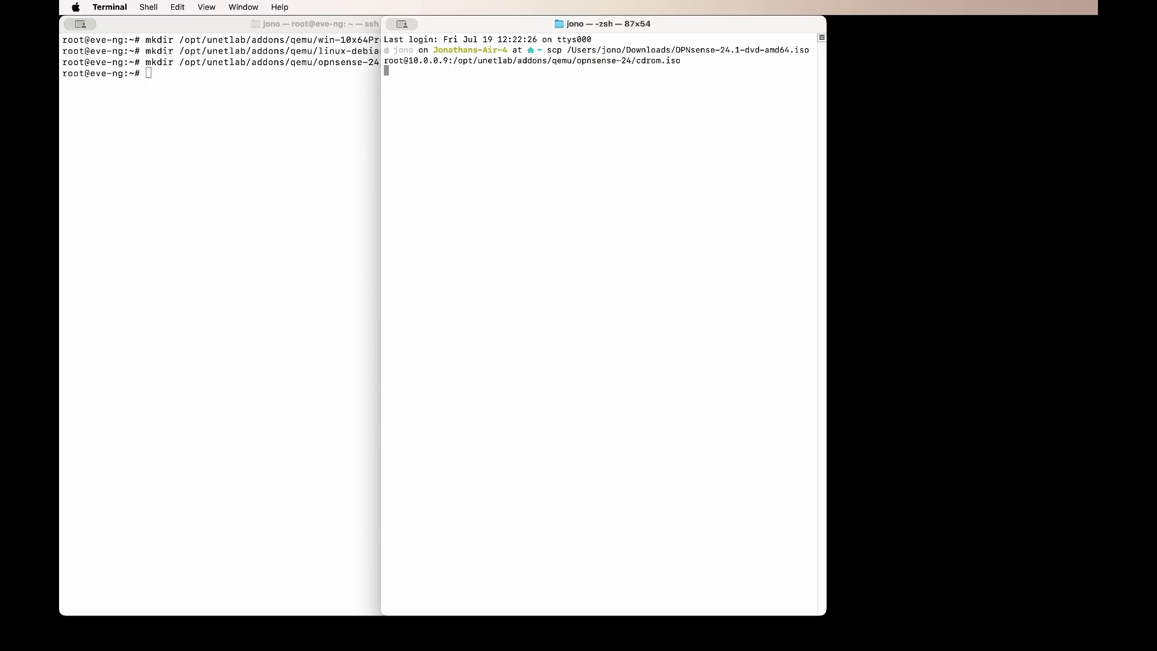
{"action": "left_click_drag", "start_coordinate": [693, 50], "coordinate": [572, 50]}
{"action": "left_click", "coordinate": [813, 51]}
{"action": "left_click", "coordinate": [386, 62]}
{"action": "left_click_drag", "start_coordinate": [386, 62], "coordinate": [457, 61]}
{"action": "left_click", "coordinate": [456, 61]}
{"action": "left_click_drag", "start_coordinate": [681, 60], "coordinate": [455, 60]}
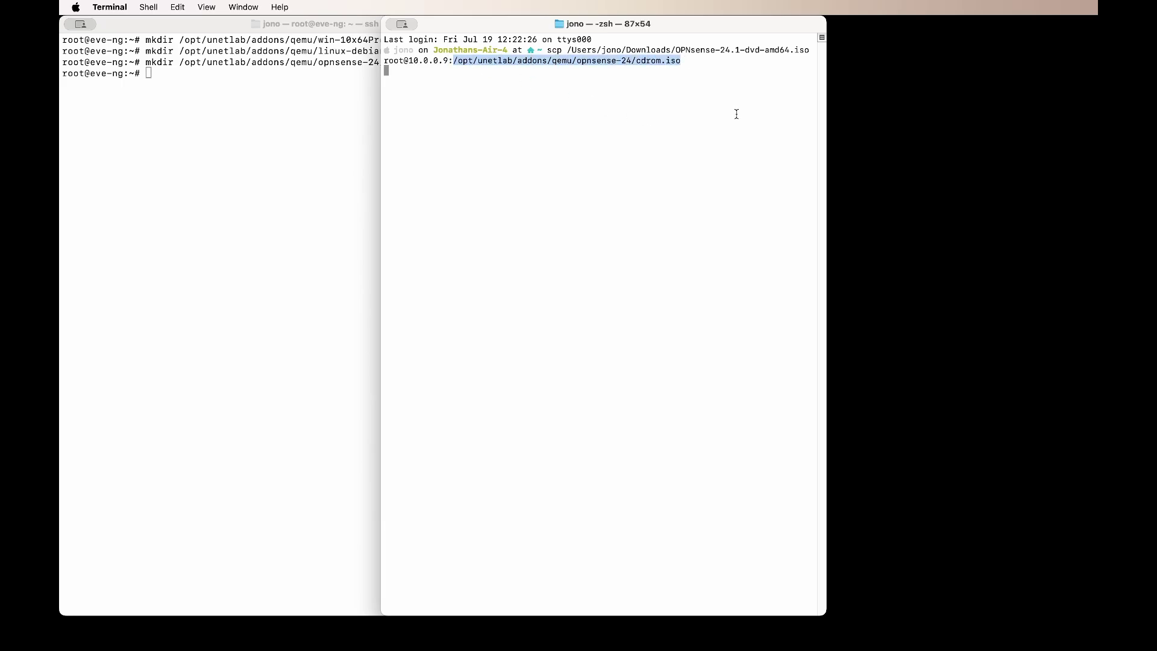
{"action": "left_click", "coordinate": [693, 63]}
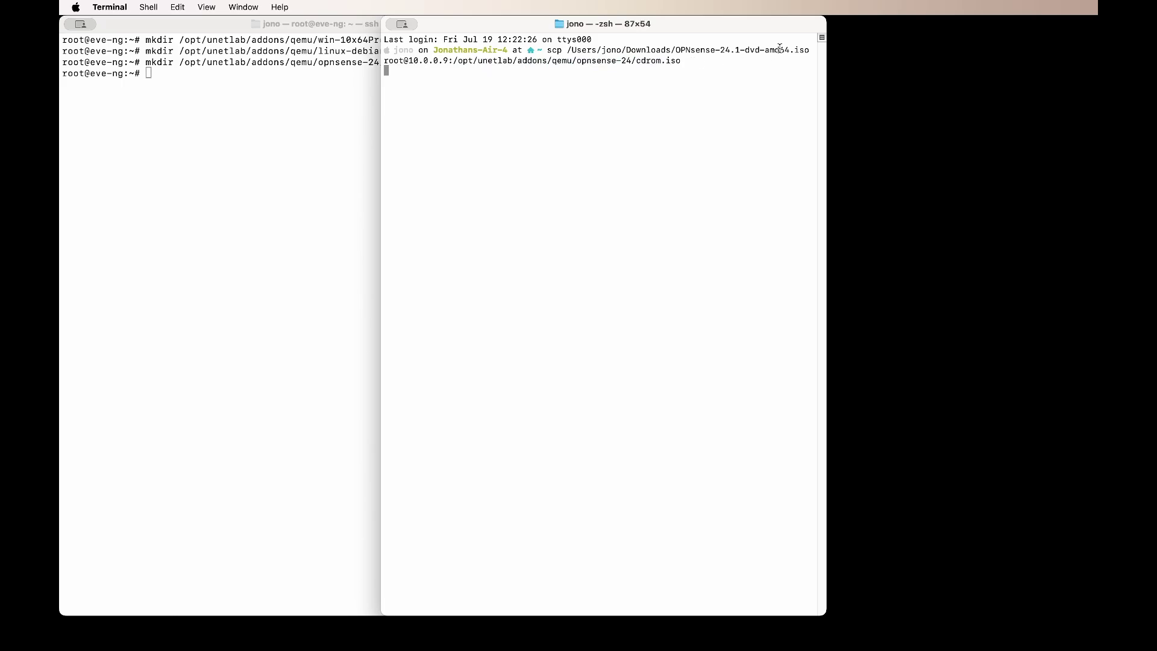
{"action": "left_click_drag", "start_coordinate": [808, 50], "coordinate": [637, 61]}
{"action": "left_click", "coordinate": [695, 72]}
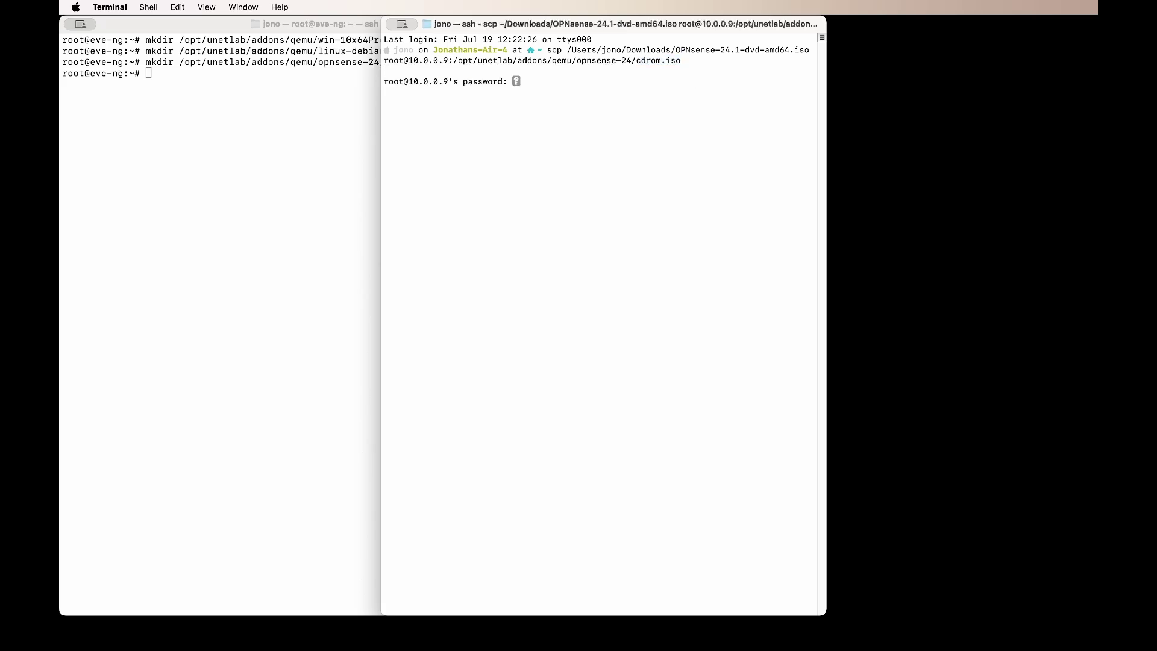
{"action": "key", "text": "Return"}
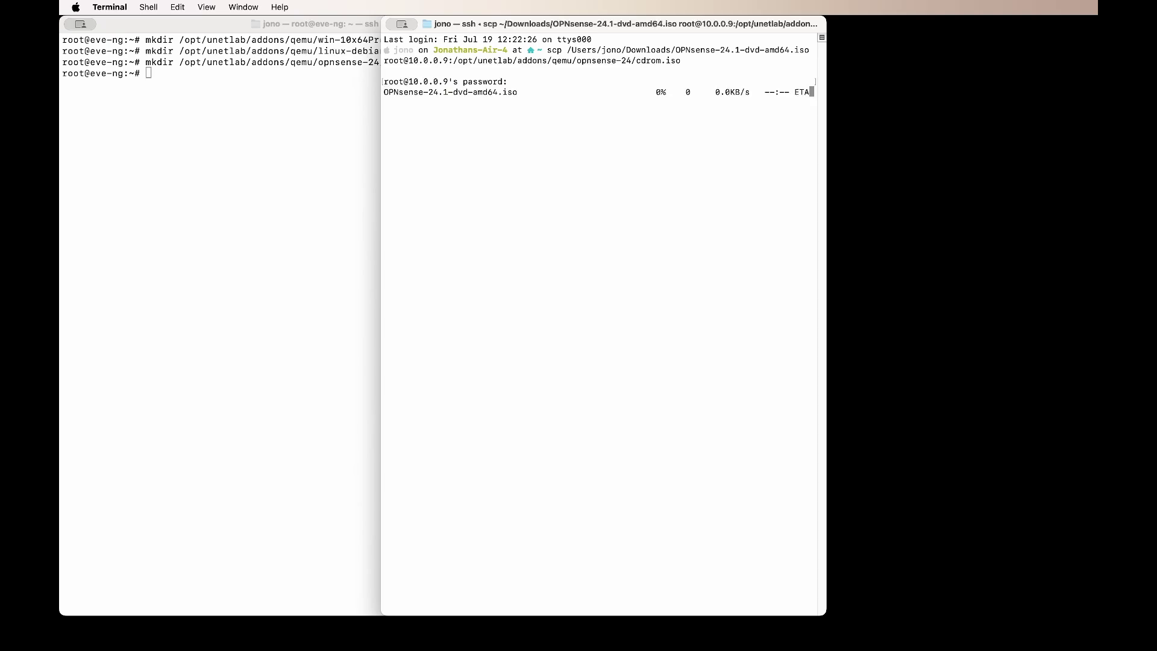
Step: Back in the terminal, paste the scp command for the Debian 12.6.0 netinst ISO
{"action": "left_click", "coordinate": [978, 294]}
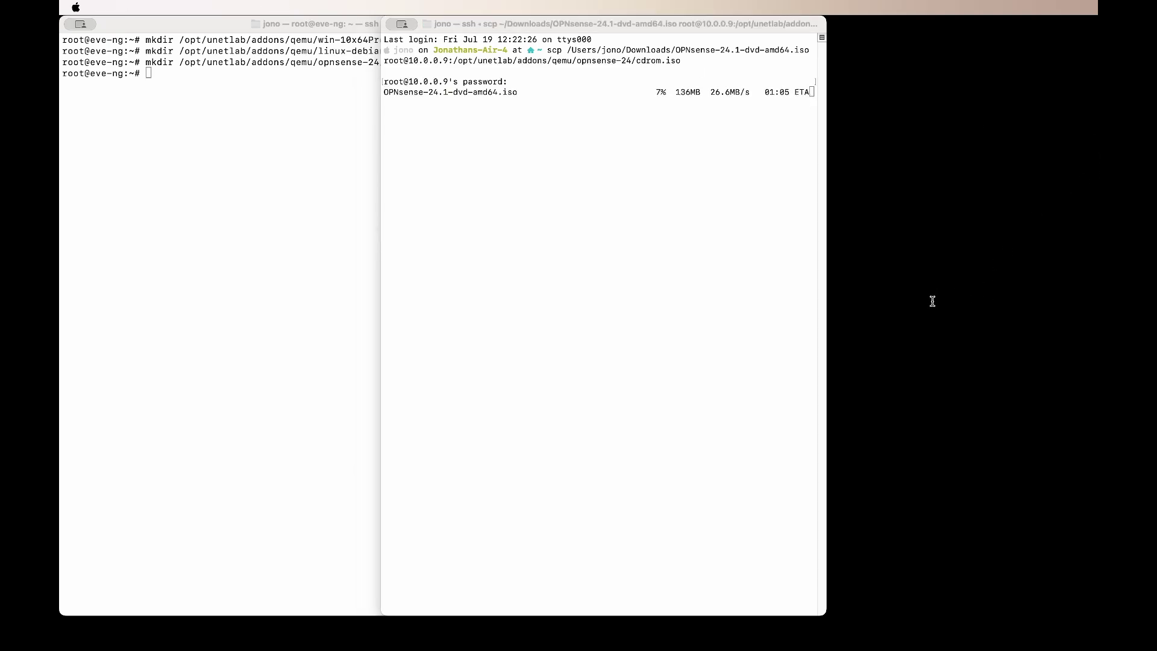
{"action": "left_click", "coordinate": [540, 24]}
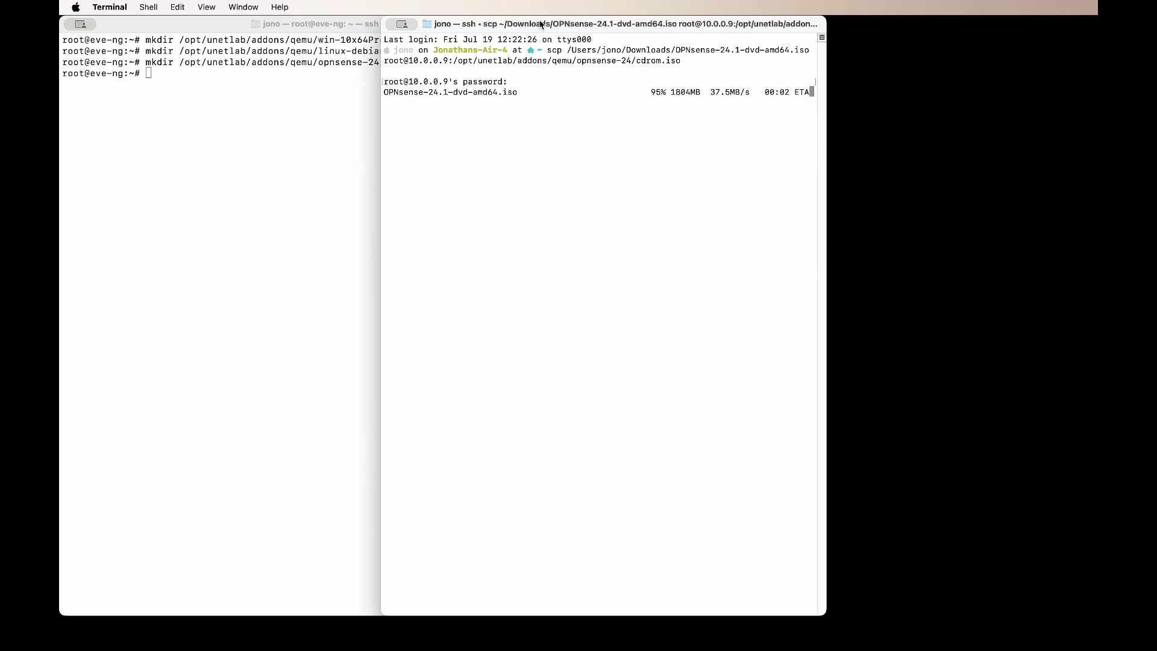
{"action": "key", "text": "super+v"}
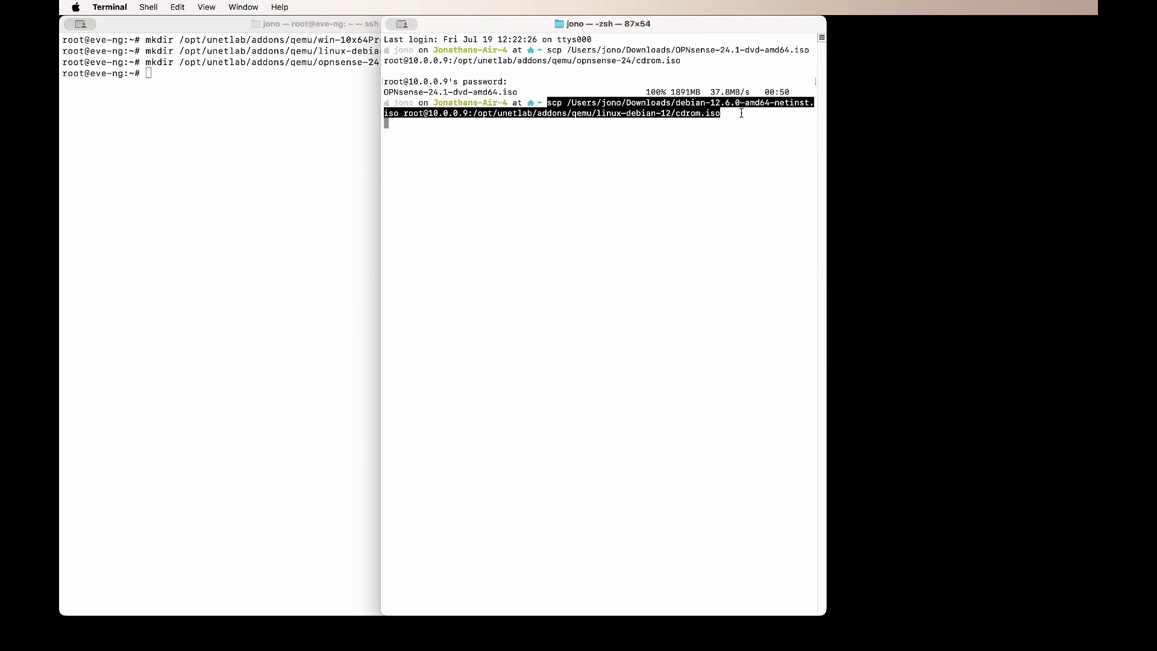
Step: Run the scp upload of debian-12.6.0-amd64-netinst.iso to linux-debian-12/cdrom.iso, entering the root password
{"action": "key", "text": "Return"}
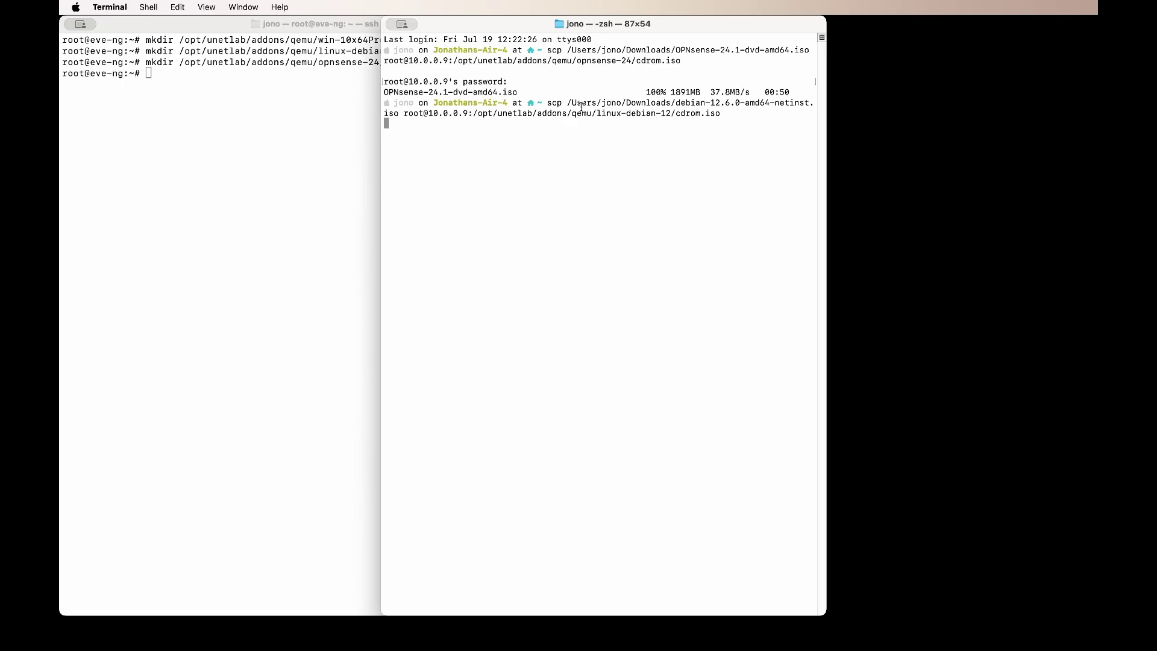
{"action": "left_click_drag", "start_coordinate": [678, 104], "coordinate": [721, 114]}
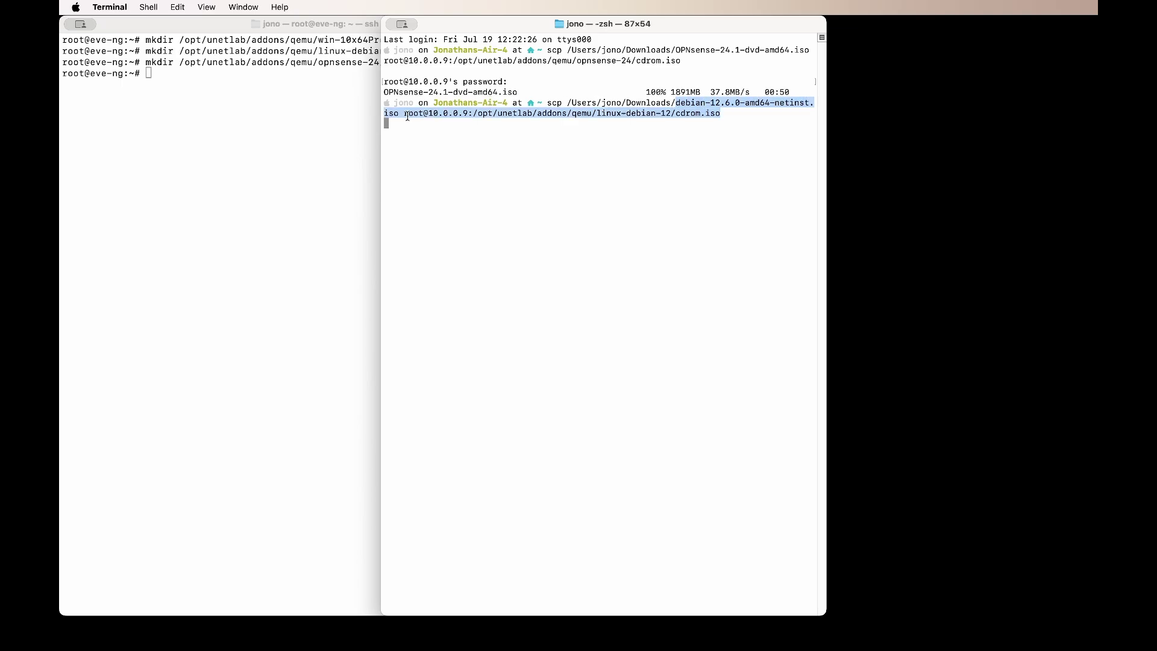
{"action": "left_click", "coordinate": [407, 116]}
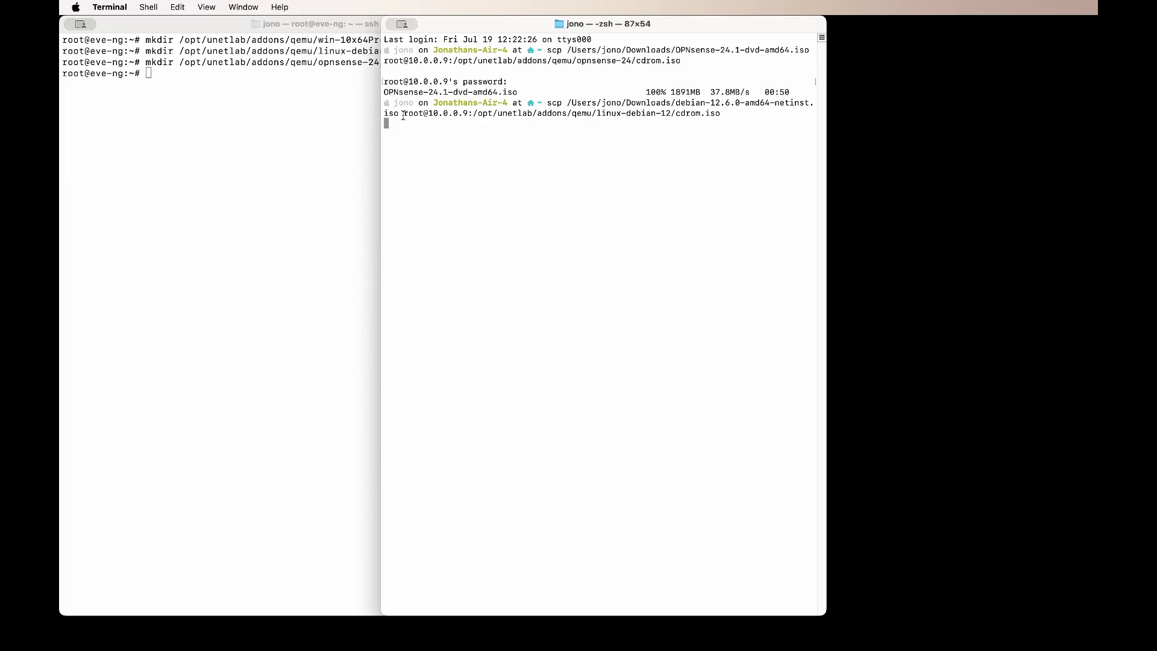
{"action": "left_click_drag", "start_coordinate": [403, 114], "coordinate": [475, 114]}
{"action": "left_click", "coordinate": [486, 115]}
{"action": "left_click_drag", "start_coordinate": [720, 115], "coordinate": [678, 115]}
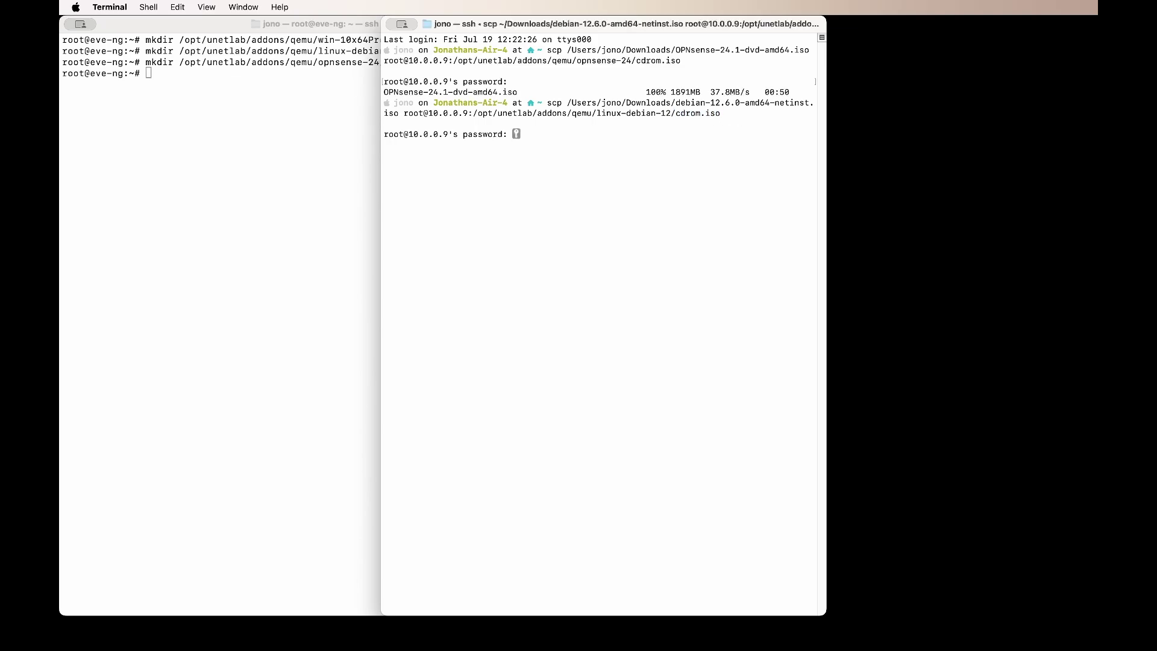
{"action": "key", "text": "Return"}
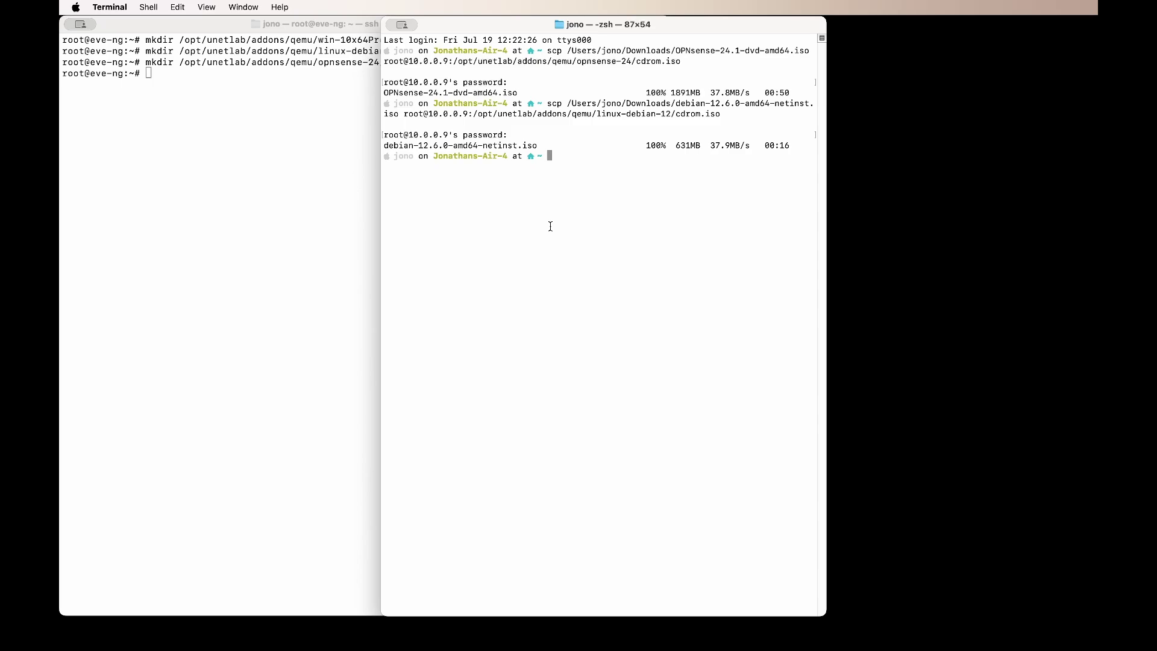
Step: Upload the Windows 10 22H2 ISO to win-10x64Pro/cdrom.iso, then close the local Terminal window
{"action": "right_click", "coordinate": [647, 154]}
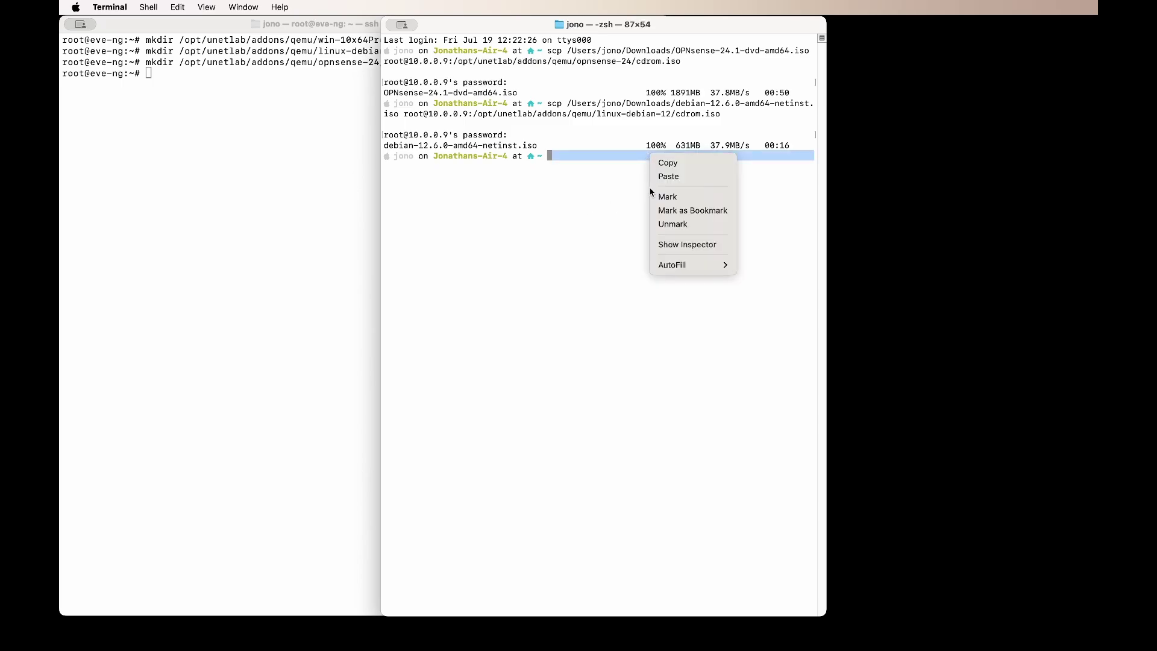
{"action": "left_click", "coordinate": [612, 235]}
{"action": "key", "text": "super+v"}
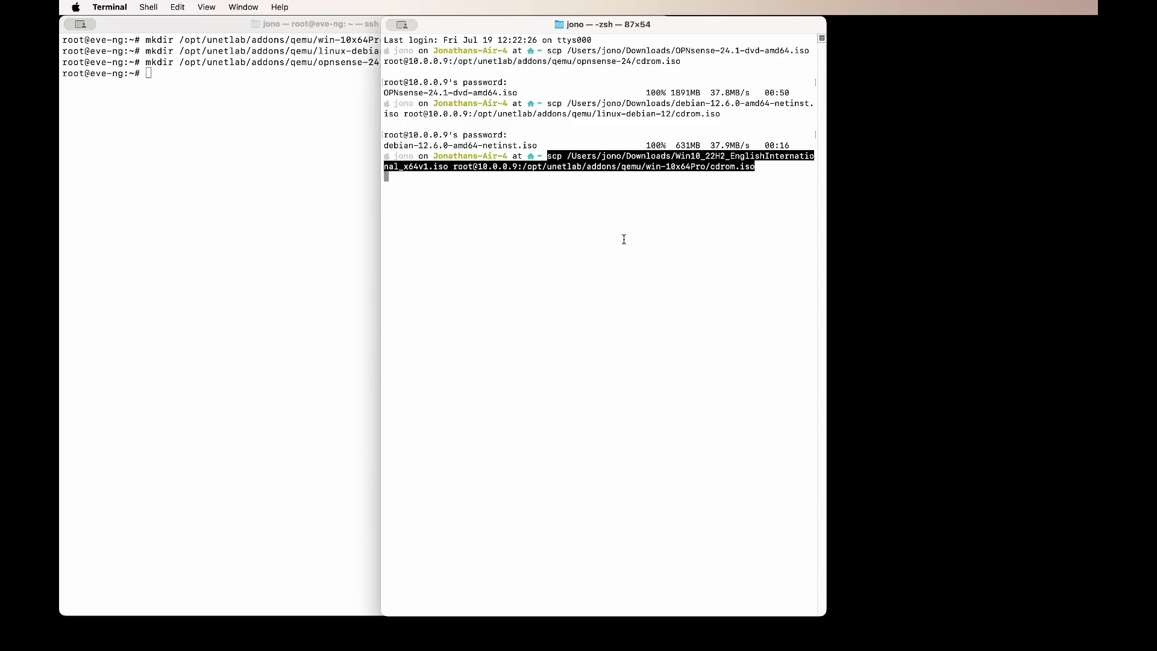
{"action": "key", "text": "Return"}
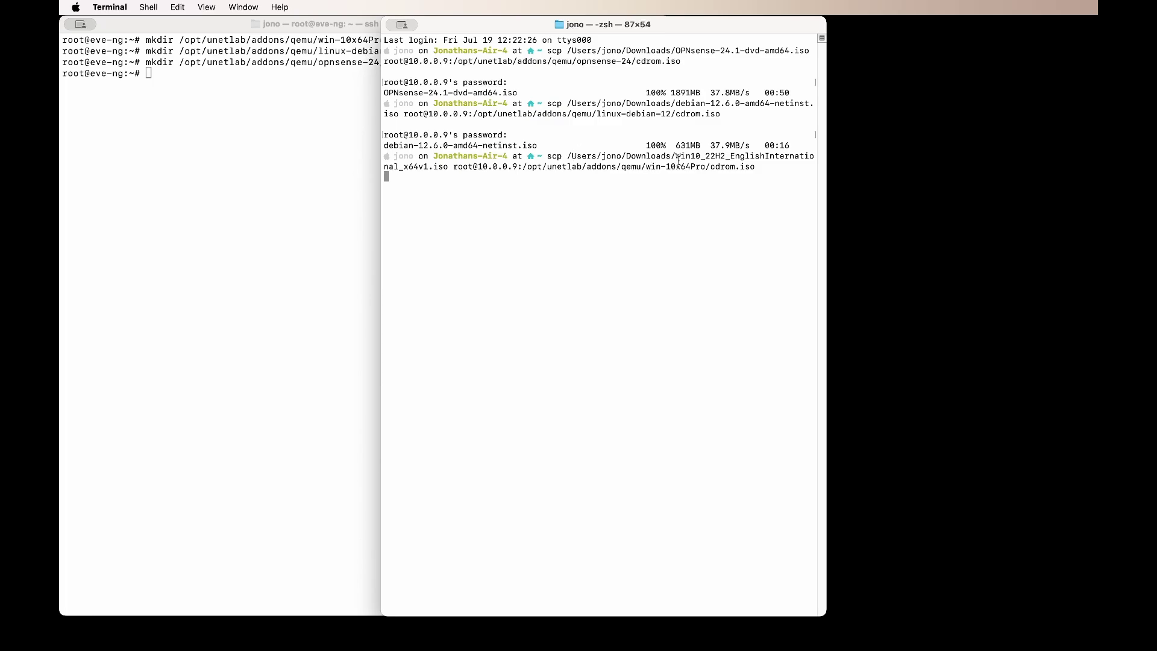
{"action": "left_click_drag", "start_coordinate": [675, 157], "coordinate": [524, 167]}
{"action": "left_click", "coordinate": [453, 174]}
{"action": "left_click", "coordinate": [575, 167]}
{"action": "left_click_drag", "start_coordinate": [779, 167], "coordinate": [526, 164]}
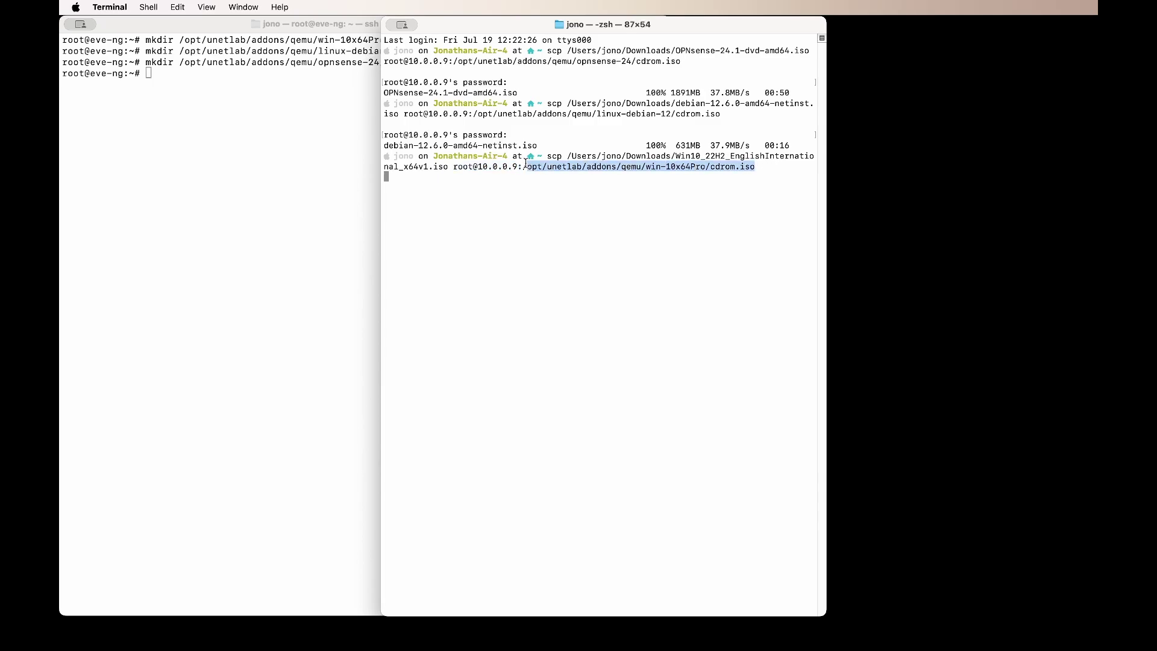
{"action": "key", "text": "Return"}
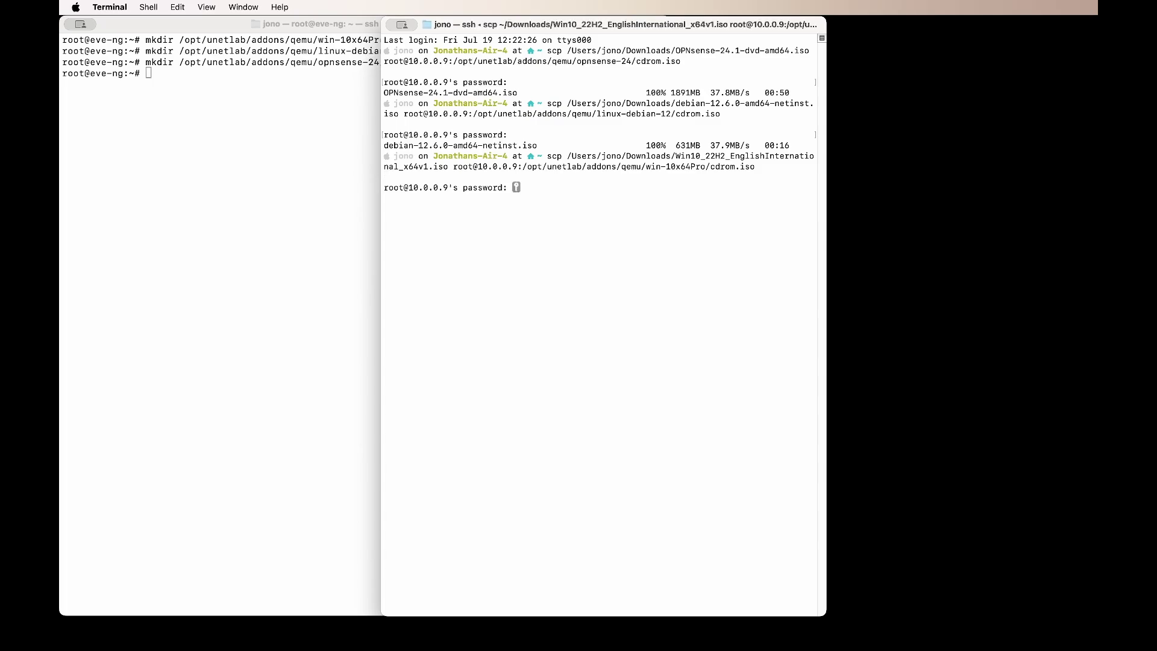
{"action": "key", "text": "Return"}
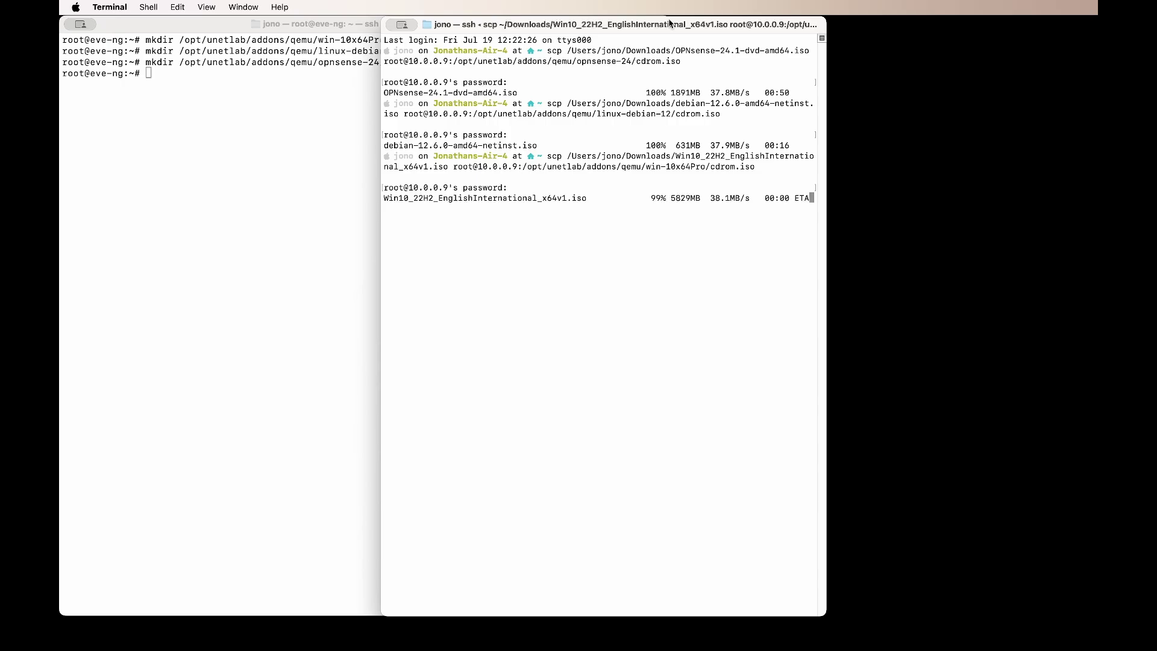
{"action": "key", "text": "super+w"}
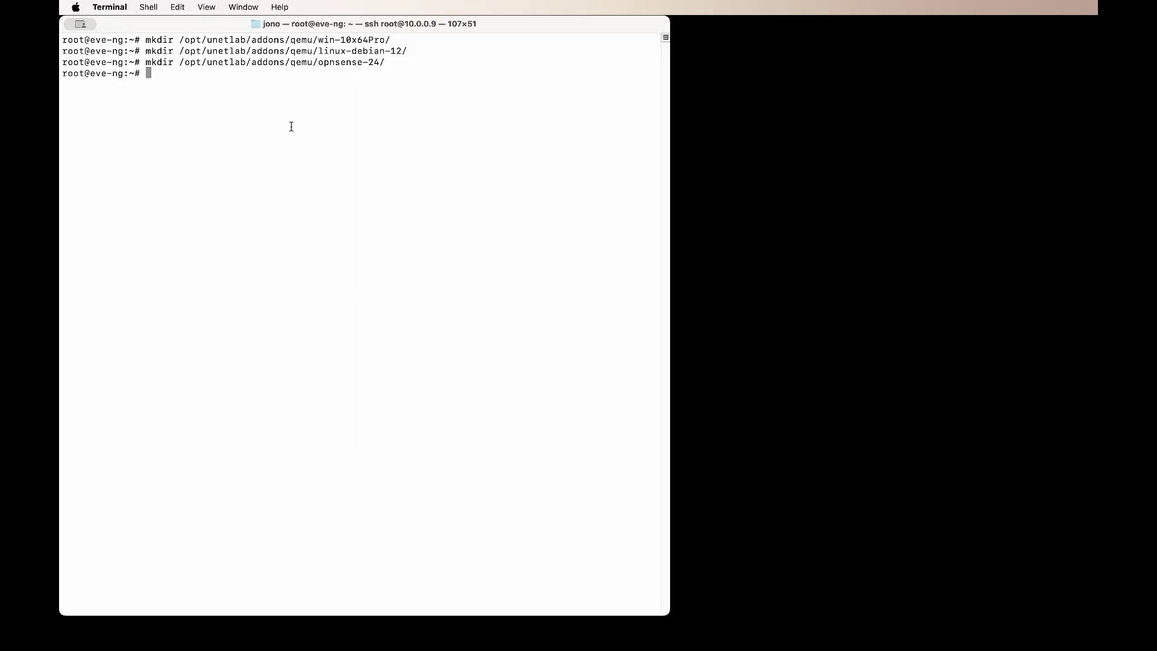
Step: Change to /opt/unetlab/addons/qemu/ and list its folders
{"action": "type", "text": "cd /opt/une"}
{"action": "key", "text": "Tab"}
{"action": "type", "text": "add"}
{"action": "key", "text": "Tab"}
{"action": "type", "text": "qem"}
{"action": "key", "text": "Tab"}
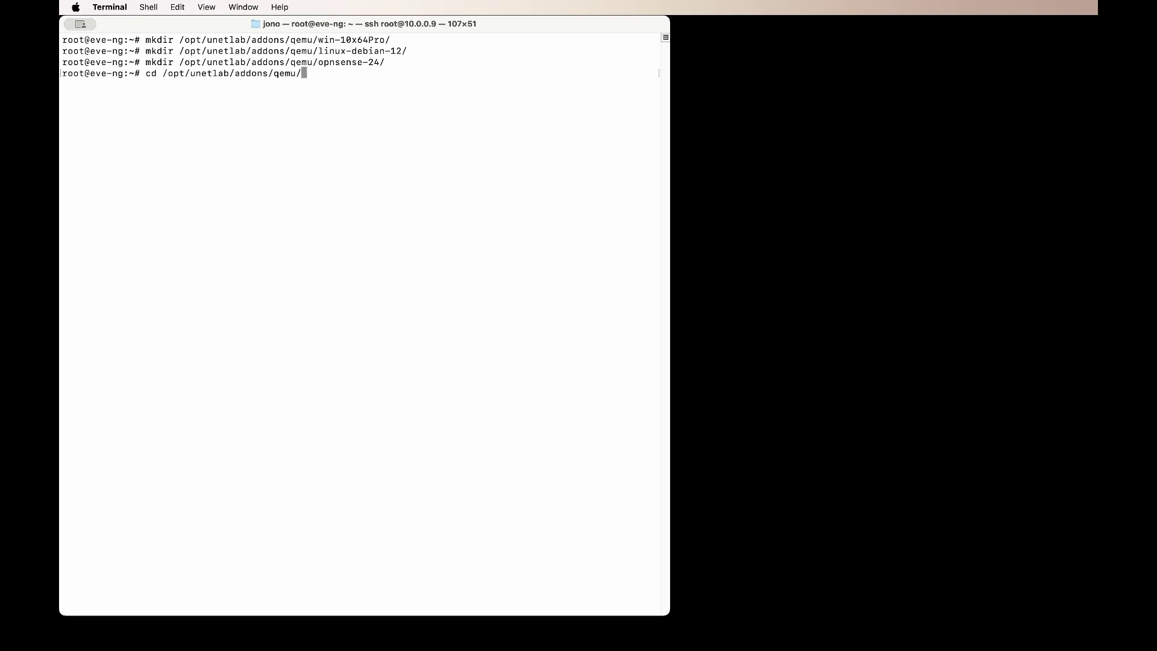
{"action": "key", "text": "Return"}
{"action": "type", "text": "ls"}
{"action": "key", "text": "Return"}
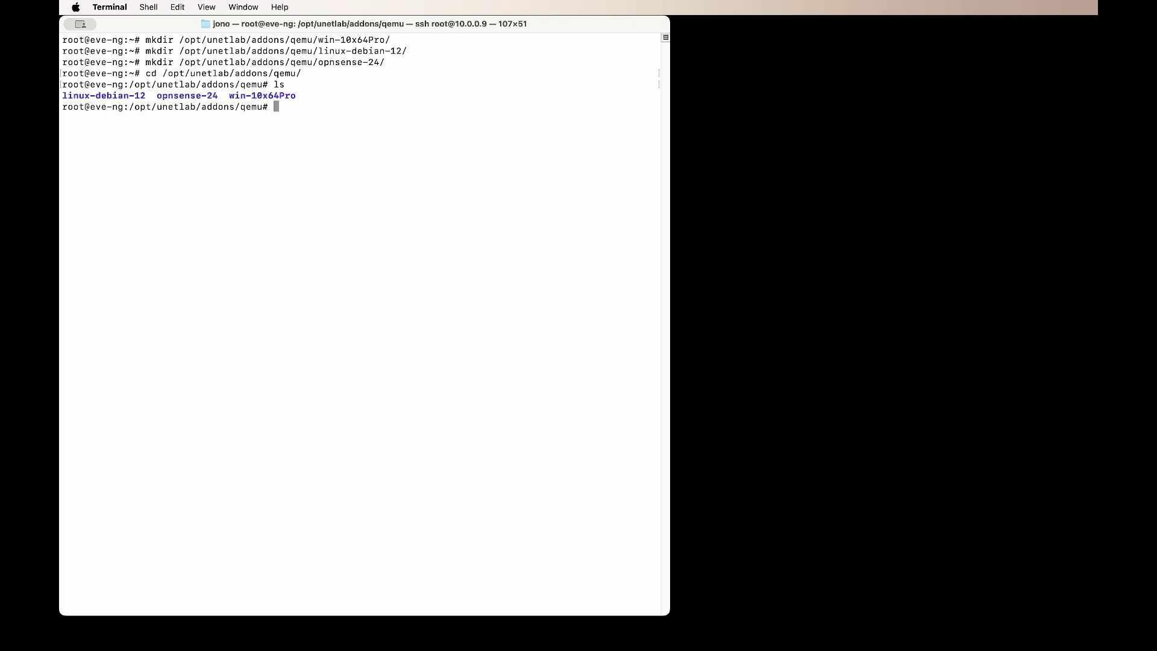
Step: List linux-debian-12, opnsense-24 and win-10x64Pro to confirm each holds cdrom.iso, then clear the screen
{"action": "type", "text": "ls linu"}
{"action": "key", "text": "Tab"}
{"action": "key", "text": "Return"}
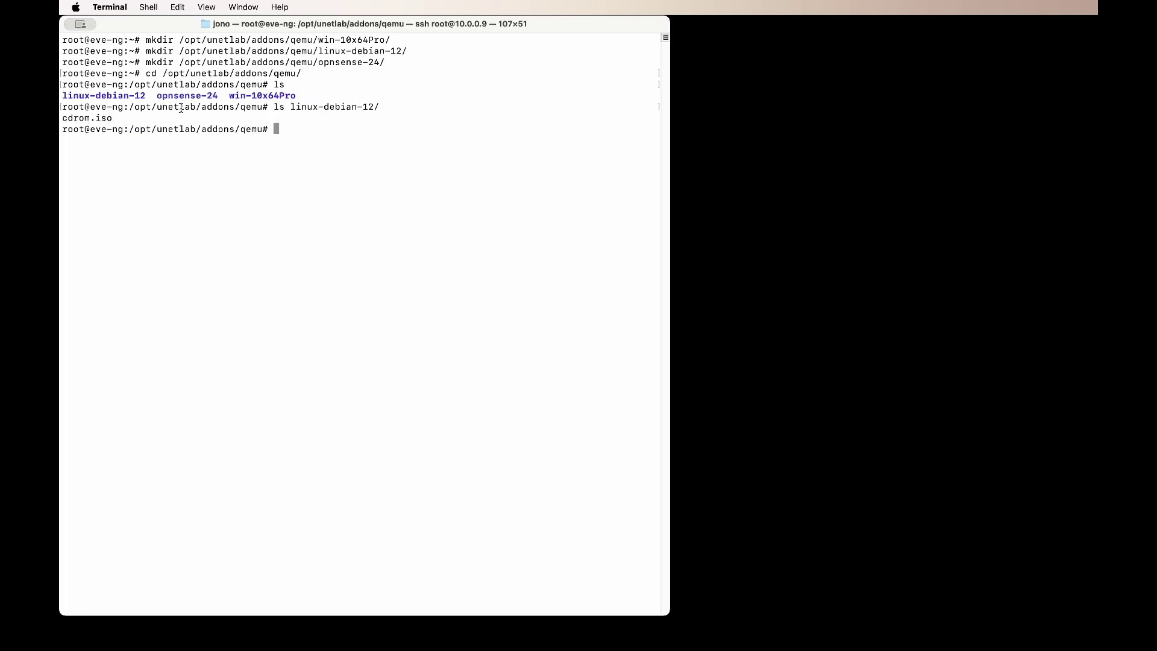
{"action": "type", "text": "ls o"}
{"action": "key", "text": "Tab"}
{"action": "key", "text": "Return"}
{"action": "type", "text": "ls win"}
{"action": "key", "text": "Tab"}
{"action": "key", "text": "Return"}
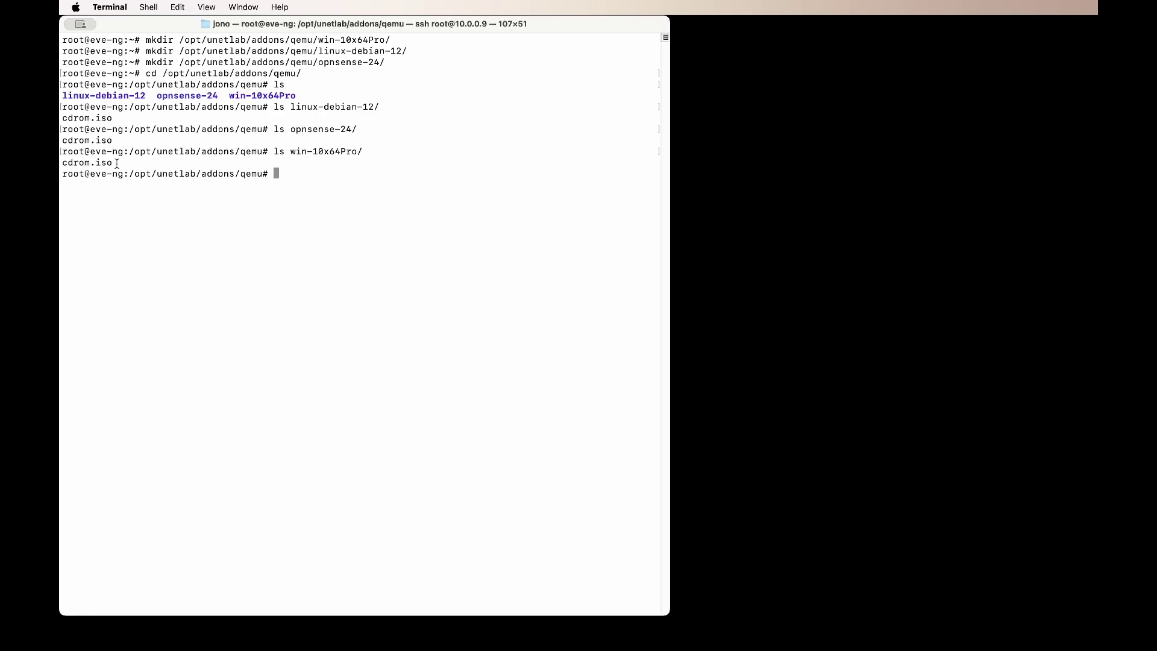
{"action": "triple_click", "coordinate": [118, 163]}
{"action": "left_click", "coordinate": [348, 169]}
{"action": "type", "text": "clear"}
{"action": "key", "text": "Return"}
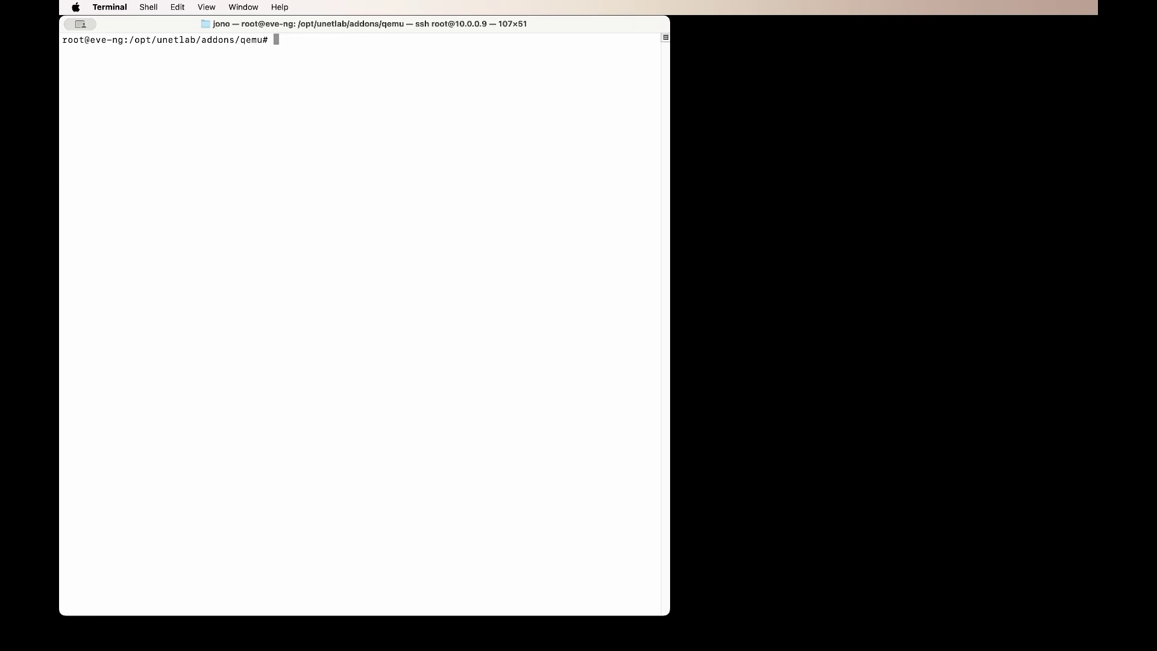
Step: In opnsense-24, create a 10G qcow2 disk virtioa.qcow2 with /opt/qemu/bin/qemu-img create
{"action": "type", "text": "cd op"}
{"action": "key", "text": "Tab"}
{"action": "key", "text": "Return"}
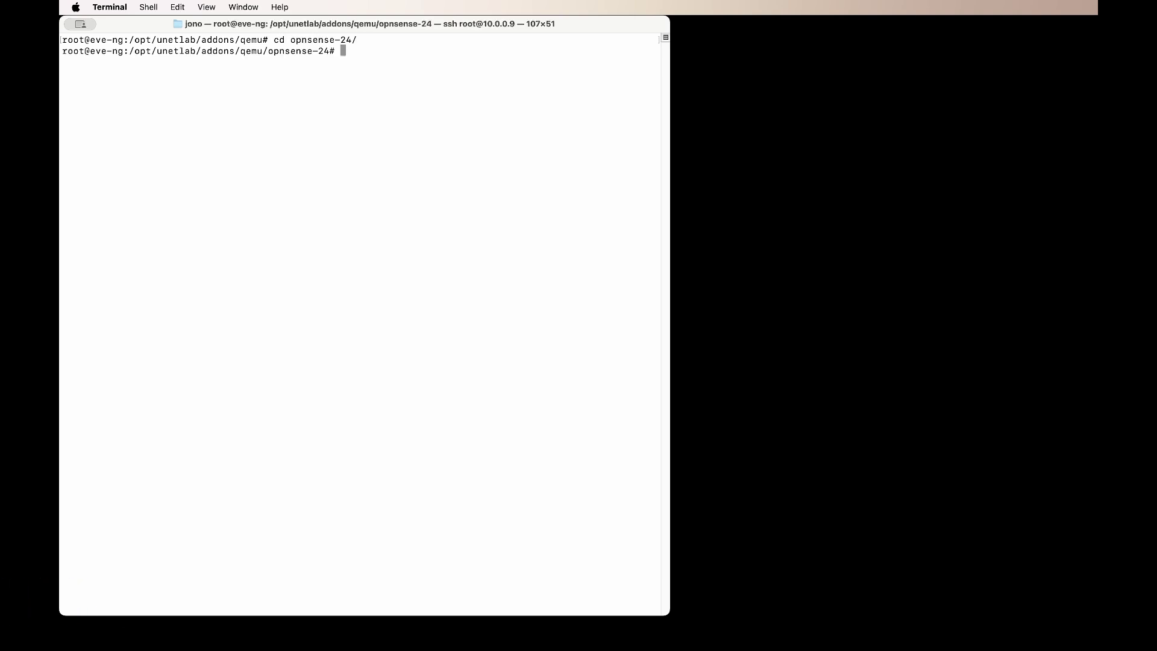
{"action": "right_click", "coordinate": [300, 66]}
{"action": "left_click", "coordinate": [333, 89]}
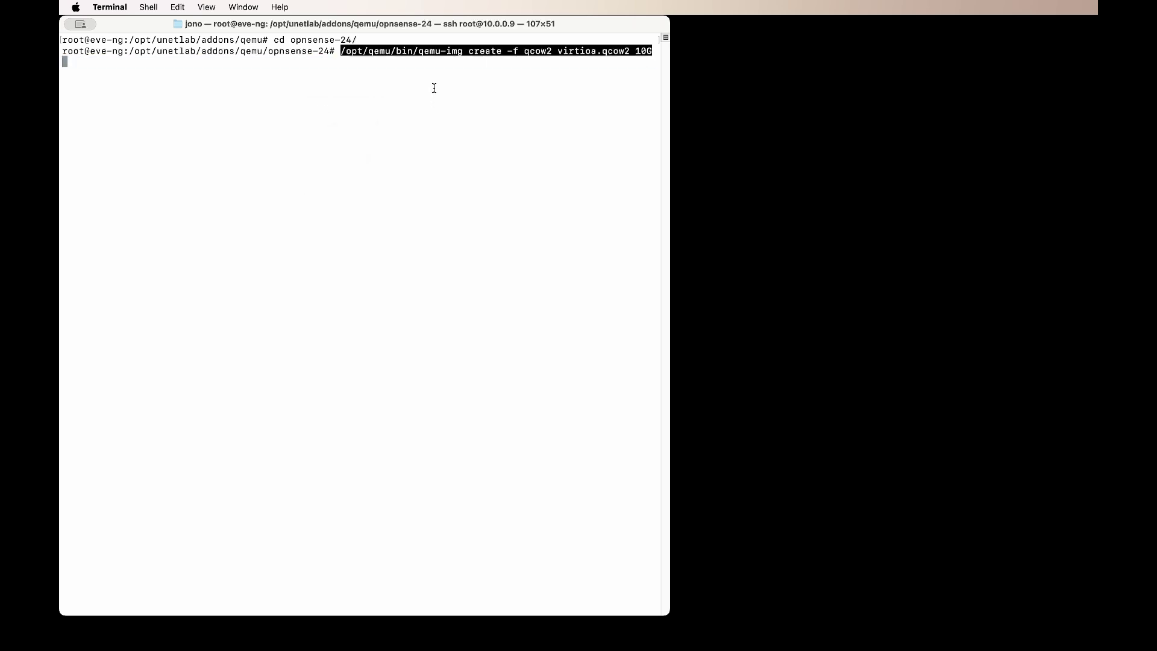
{"action": "key", "text": "Return"}
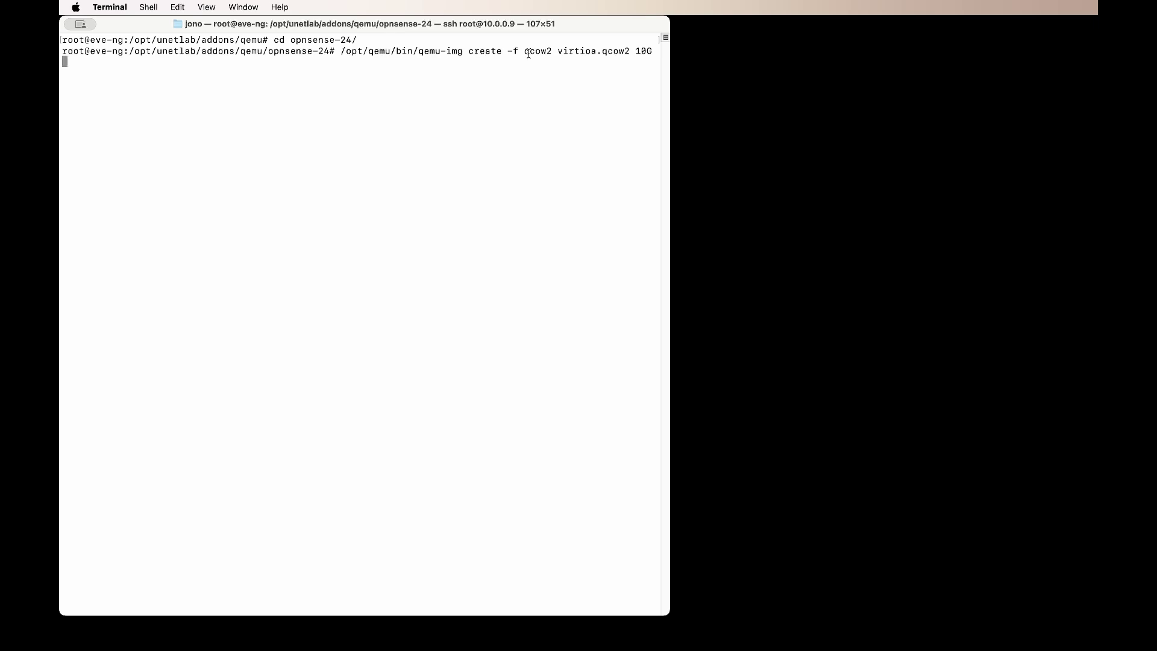
{"action": "left_click_drag", "start_coordinate": [526, 53], "coordinate": [618, 50]}
{"action": "left_click", "coordinate": [571, 52]}
{"action": "left_click", "coordinate": [630, 52]}
{"action": "double_click", "coordinate": [568, 52]}
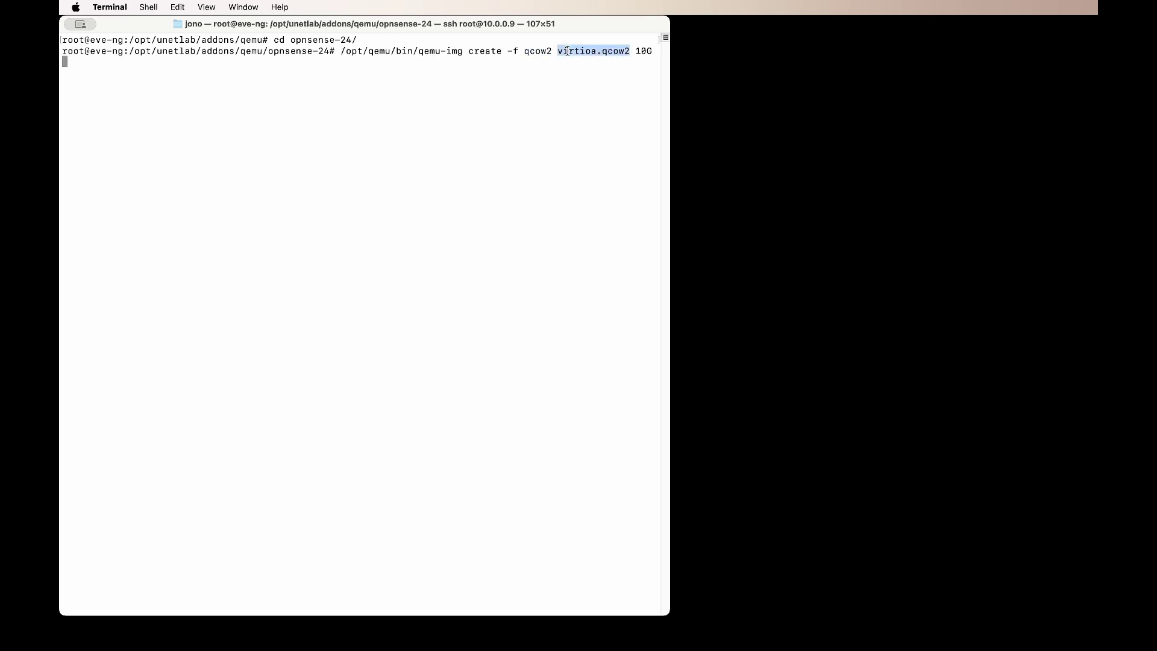
{"action": "left_click", "coordinate": [597, 50]}
{"action": "left_click_drag", "start_coordinate": [634, 50], "coordinate": [651, 51]}
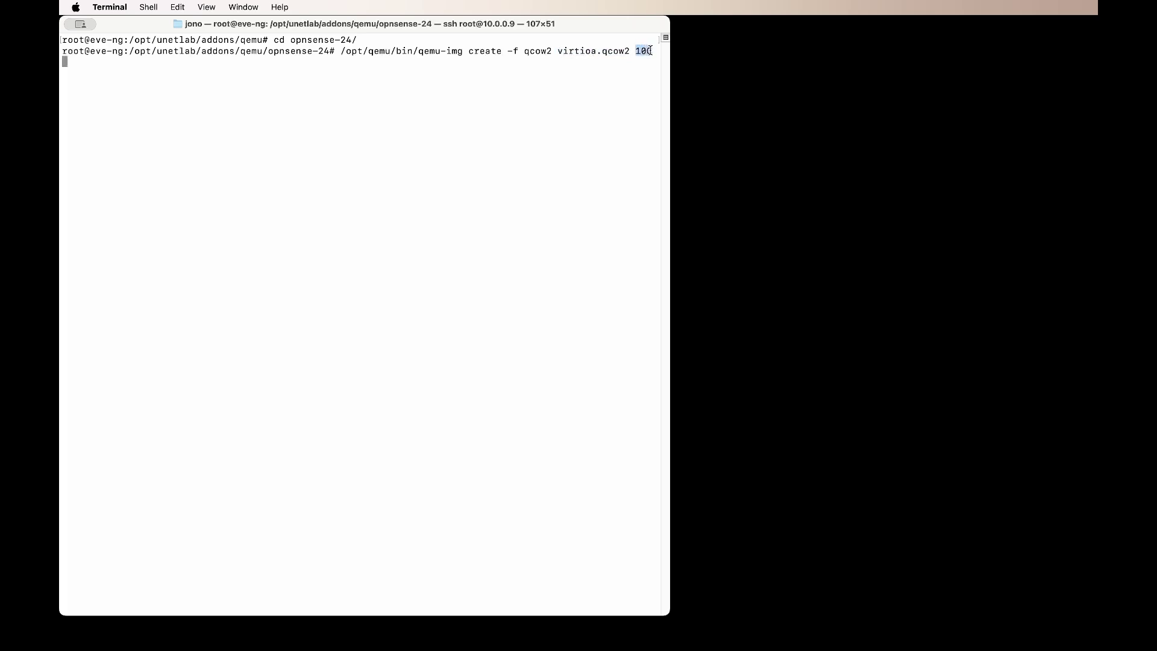
{"action": "left_click", "coordinate": [640, 62]}
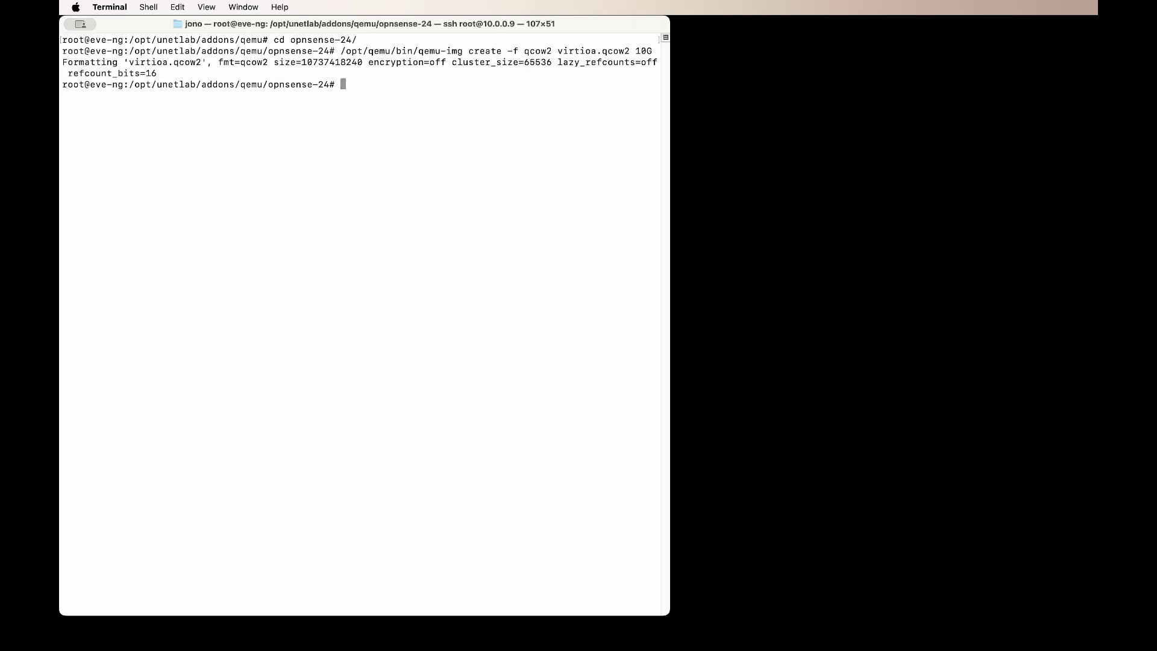
Step: Return to the parent qemu folder with cd ../ and begin the cd into linux-debian-12
{"action": "type", "text": "cd ./"}
{"action": "key", "text": "BackSpace"}
{"action": "type", "text": "./"}
{"action": "key", "text": "Return"}
{"action": "type", "text": "cd "}
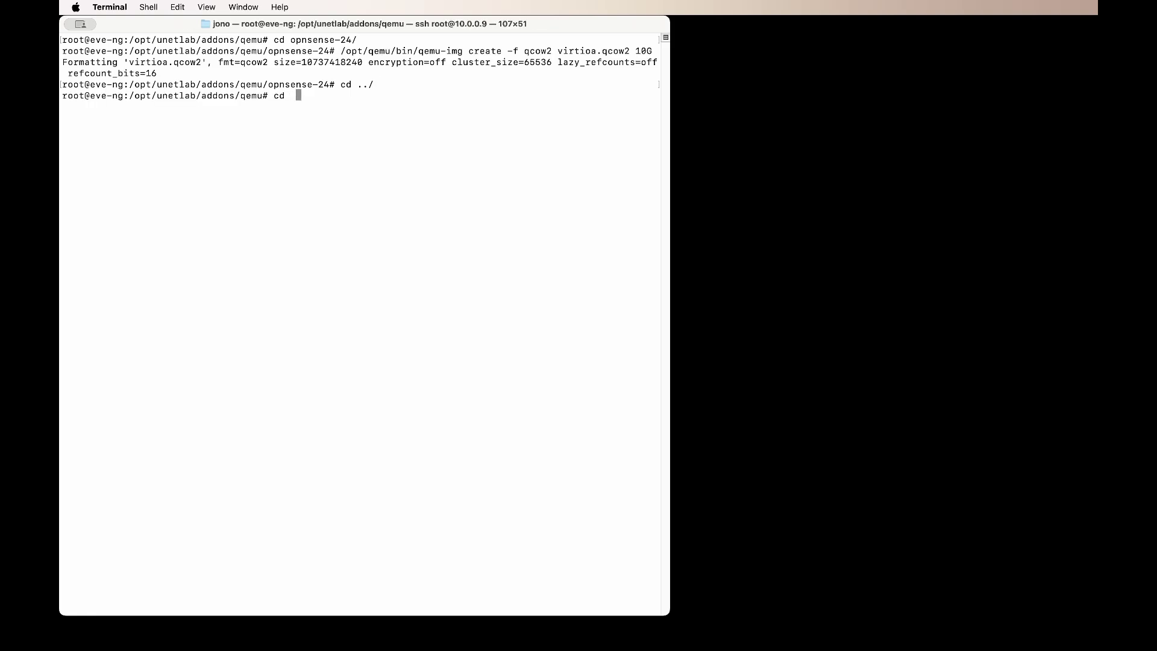
{"action": "type", "text": " li"}
Step: In linux-debian-12, create a 30G virtioa.qcow2 disk with qemu-img and list the folder
{"action": "key", "text": "Tab"}
{"action": "key", "text": "Return"}
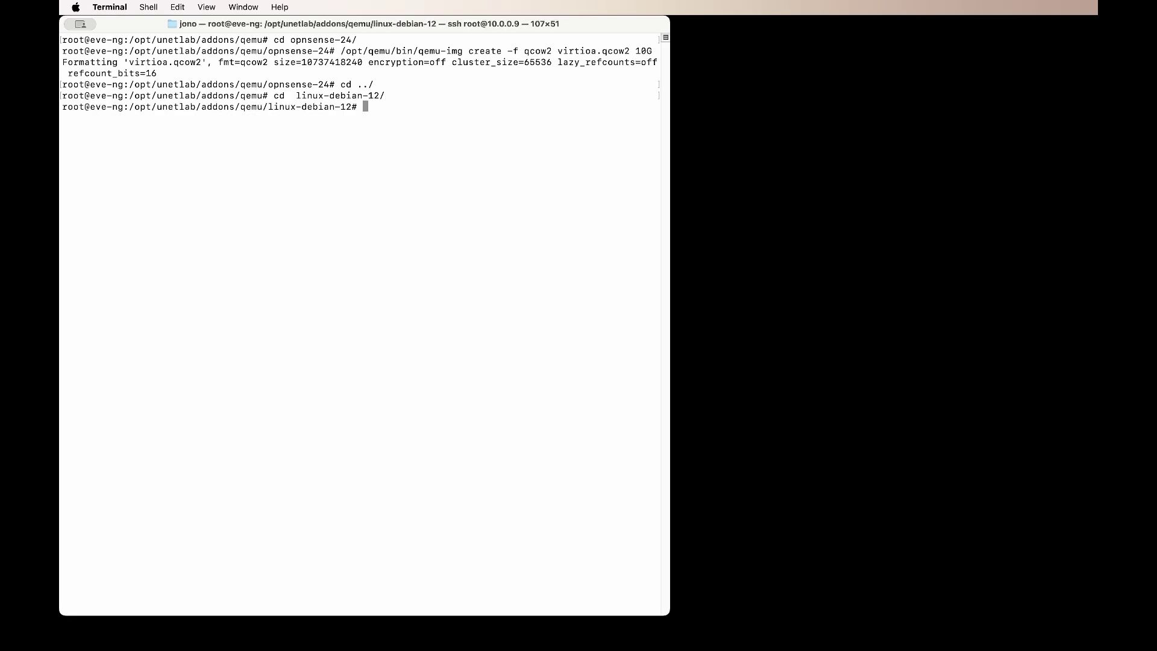
{"action": "right_click", "coordinate": [476, 113]}
{"action": "left_click", "coordinate": [490, 137]}
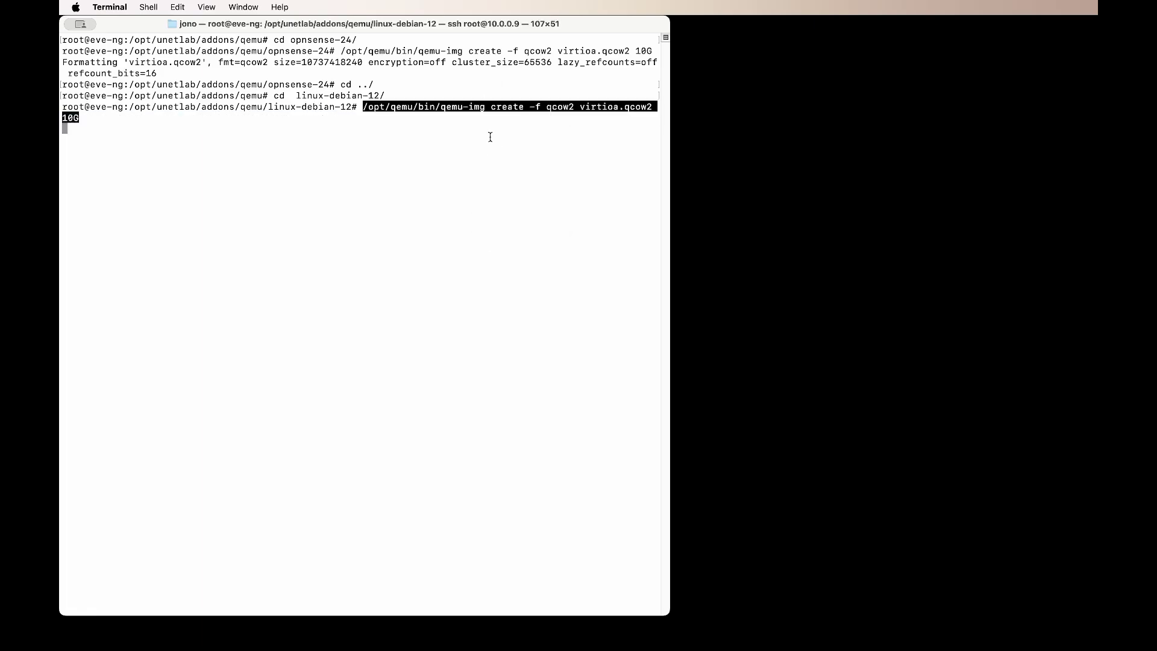
{"action": "key", "text": "Left"}
{"action": "key", "text": "Left"}
{"action": "key", "text": "Left"}
{"action": "key", "text": "BackSpace"}
{"action": "type", "text": "3"}
{"action": "key", "text": "Return"}
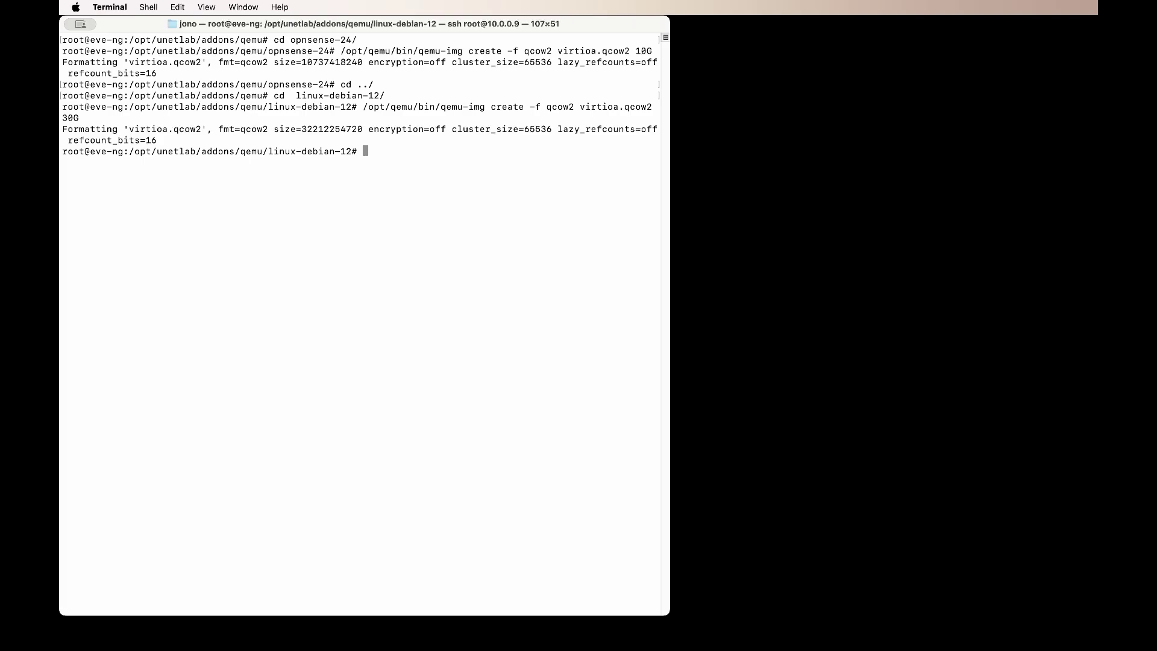
{"action": "type", "text": "ls"}
{"action": "key", "text": "Return"}
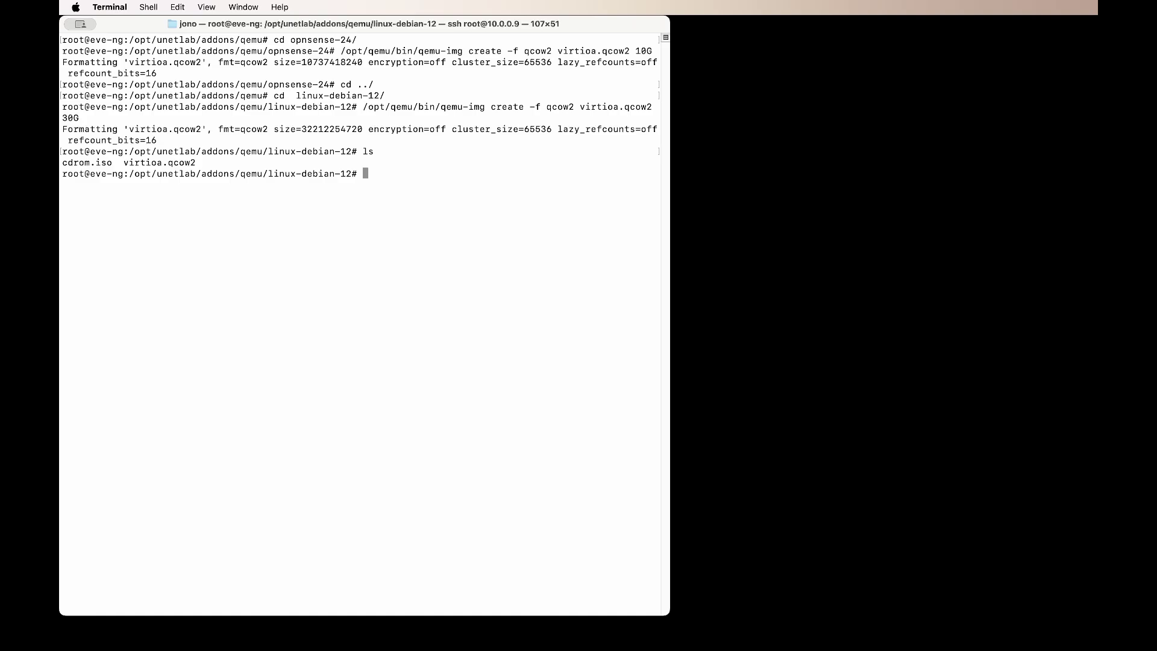
Step: Go back up to the qemu folder with cd ../
{"action": "type", "text": "cd ../"}
{"action": "key", "text": "Return"}
{"action": "type", "text": "cd"}
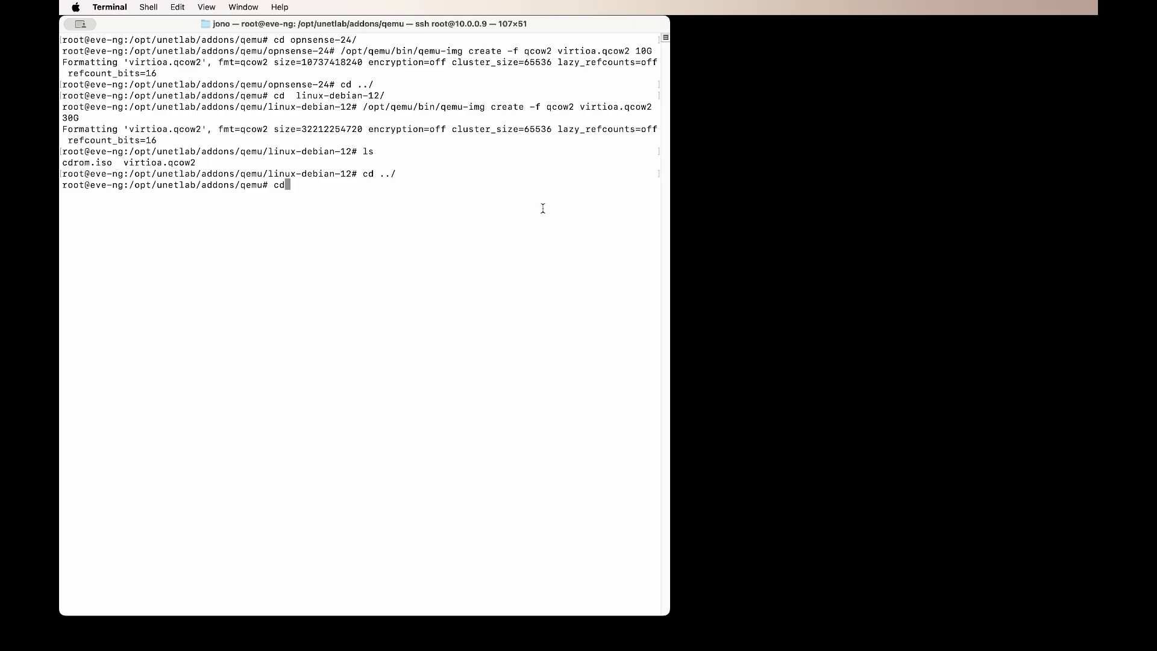
{"action": "type", "text": " ."}
{"action": "key", "text": "BackSpace"}
{"action": "key", "text": "BackSpace"}
{"action": "key", "text": "BackSpace"}
{"action": "key", "text": "BackSpace"}
Step: In win-10x64Pro, create a 60G virtioa.qcow2 disk with qemu-img
{"action": "type", "text": "cd win"}
{"action": "key", "text": "Tab"}
{"action": "key", "text": "Return"}
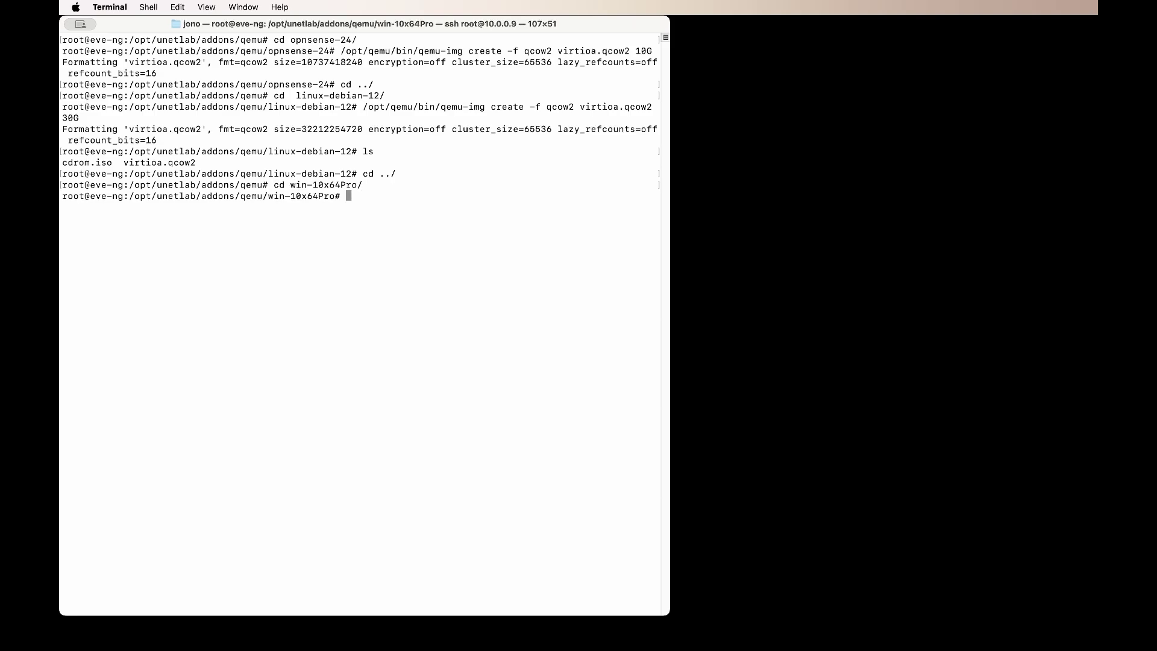
{"action": "right_click", "coordinate": [423, 206]}
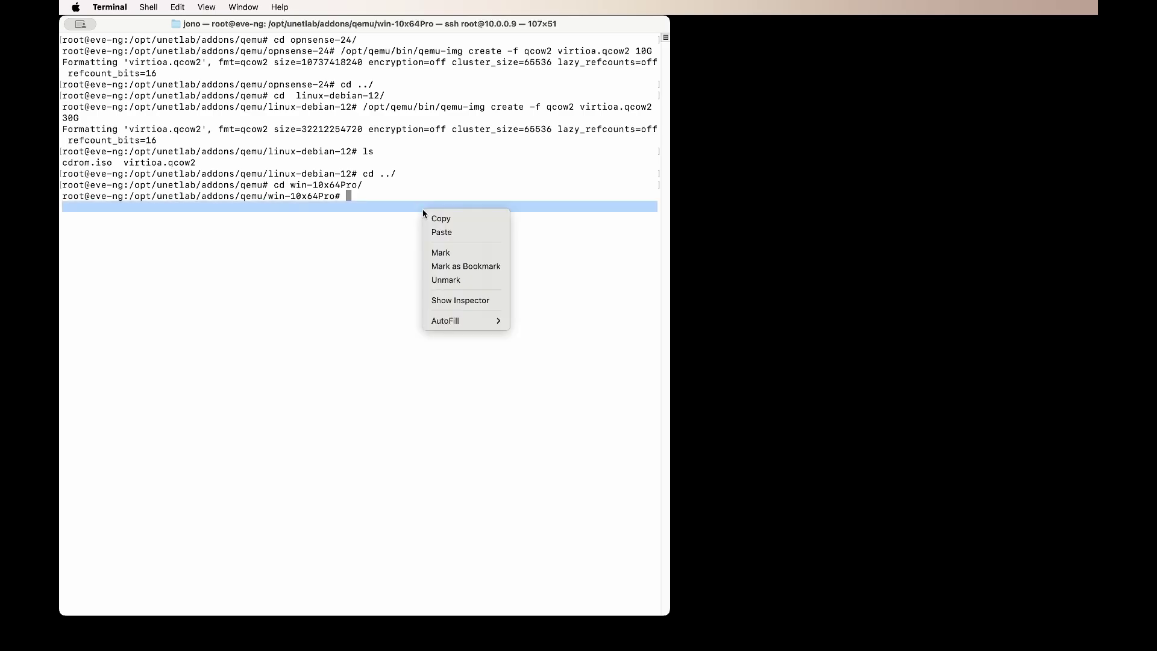
{"action": "left_click", "coordinate": [681, 325]}
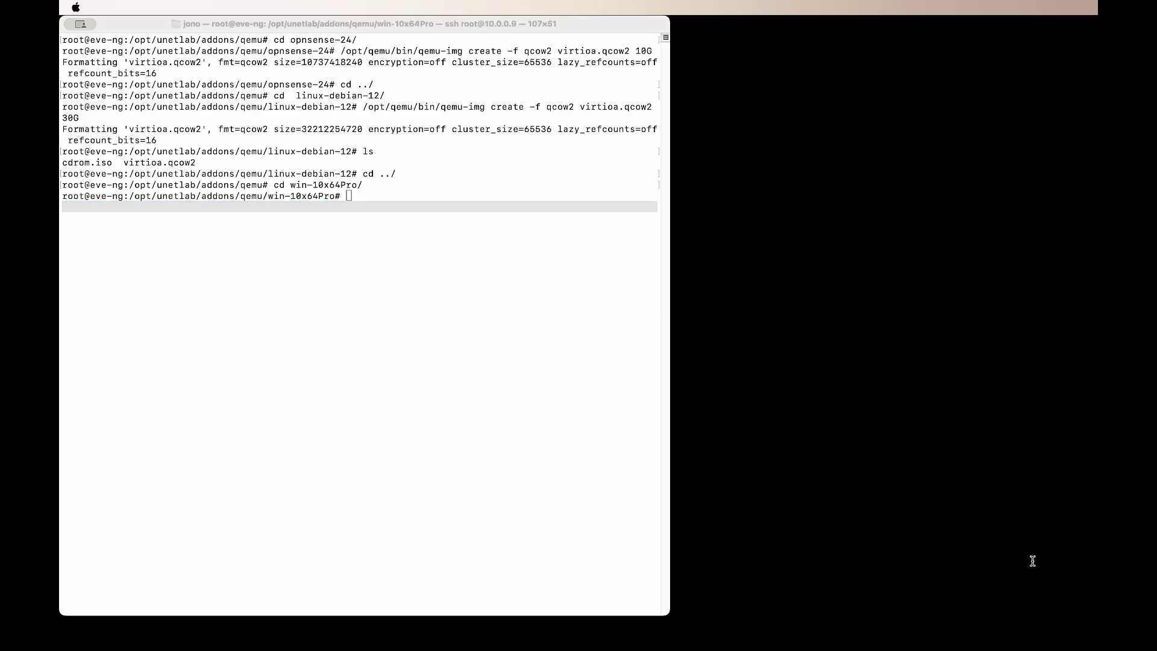
{"action": "right_click", "coordinate": [378, 262]}
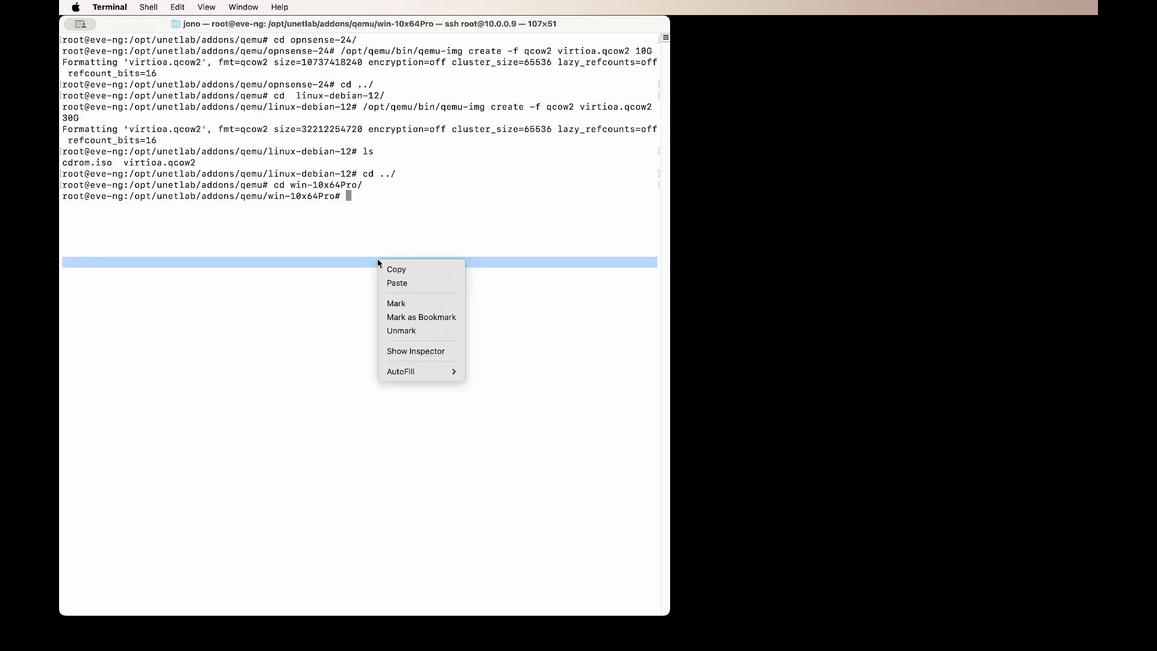
{"action": "left_click", "coordinate": [405, 285]}
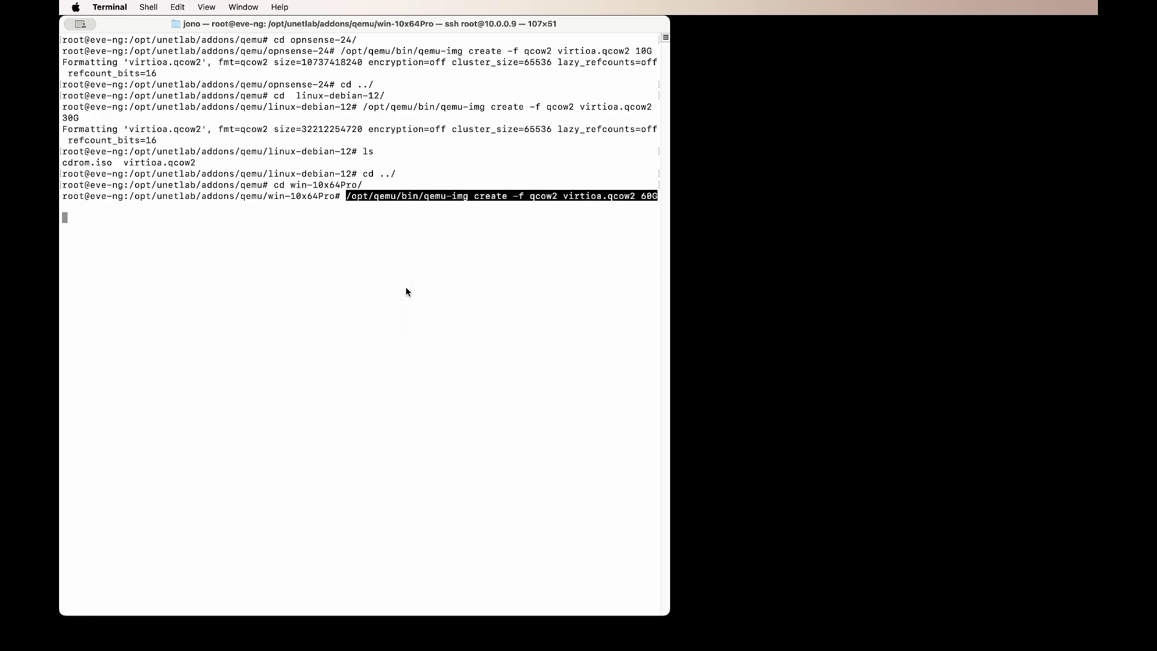
{"action": "key", "text": "Return"}
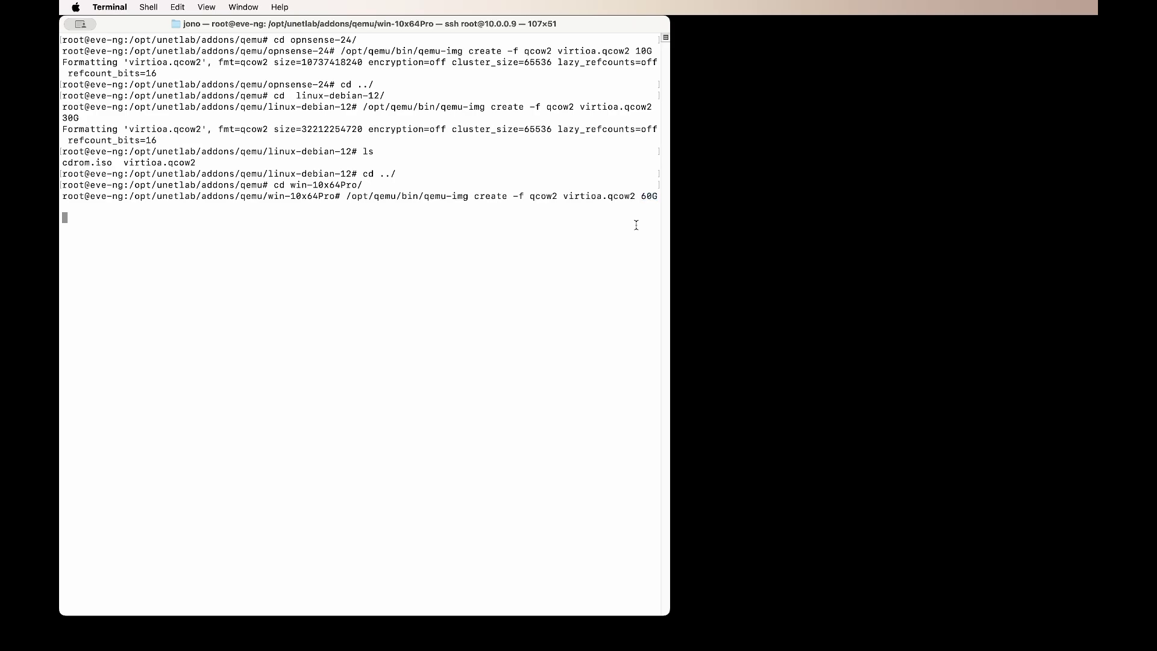
Step: From the qemu folder, list opnsense-24, linux-debian-12 and win-10x64Pro, then clear the screen
{"action": "type", "text": "cd ../"}
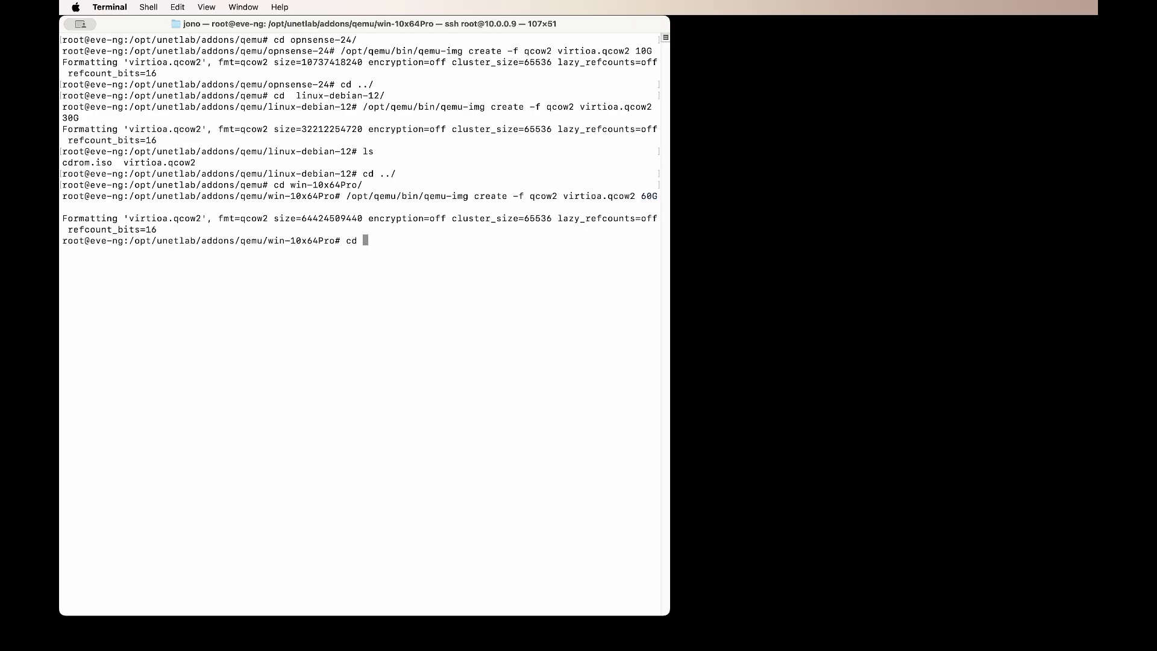
{"action": "key", "text": "Return"}
{"action": "type", "text": "ls opnsense-24/"}
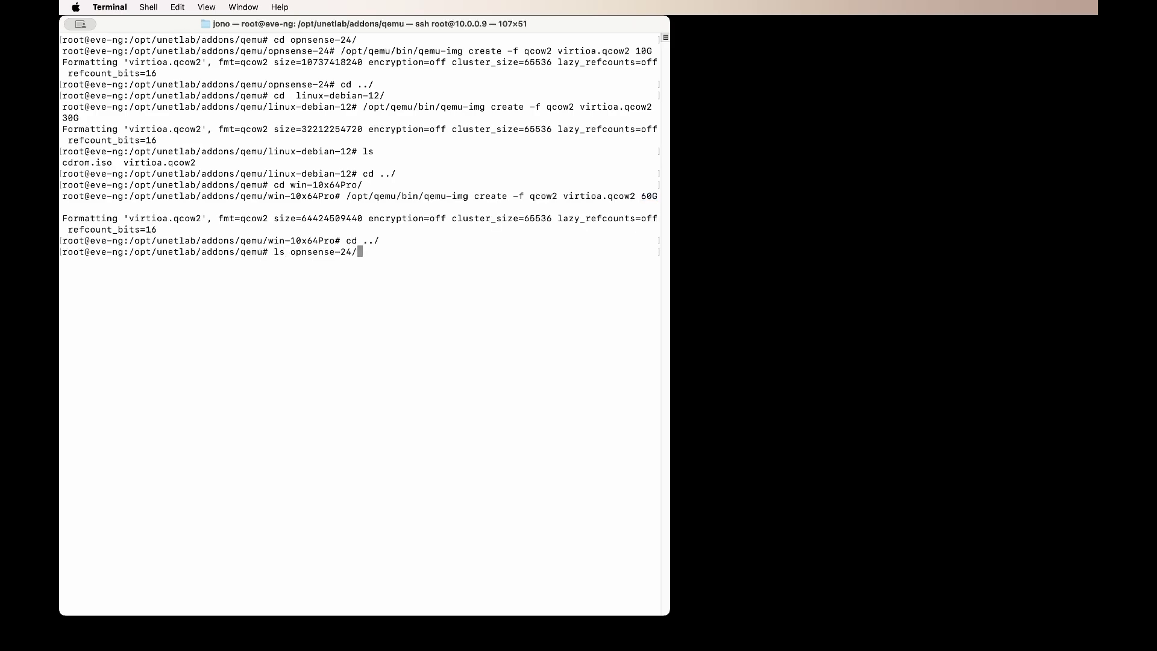
{"action": "key", "text": "Return"}
{"action": "triple_click", "coordinate": [182, 262]}
{"action": "left_click", "coordinate": [327, 273]}
{"action": "type", "text": "ls linux-debian-12/"}
{"action": "key", "text": "Return"}
{"action": "type", "text": "ls win-10x64Pro/"}
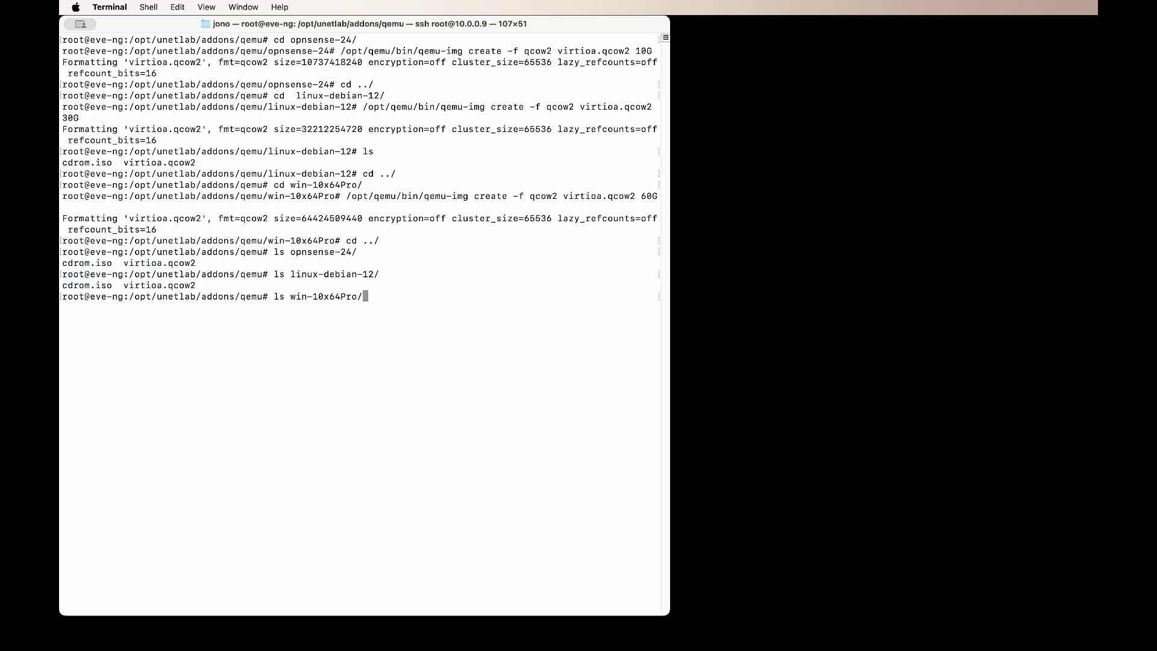
{"action": "key", "text": "Return"}
{"action": "type", "text": "clear"}
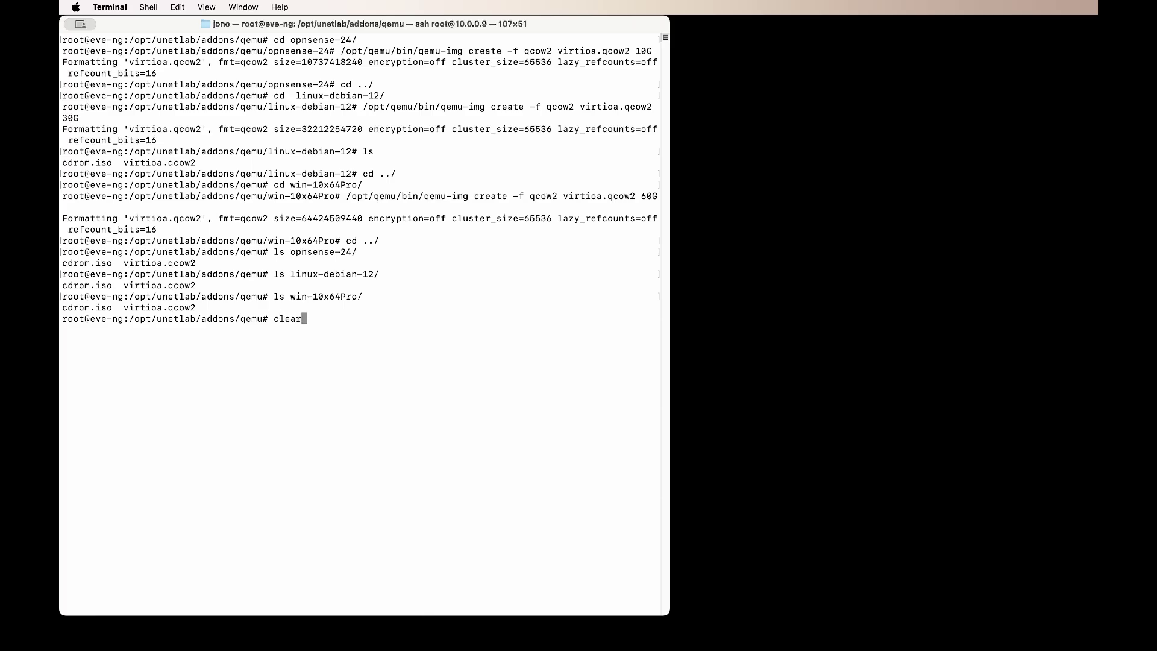
{"action": "key", "text": "Return"}
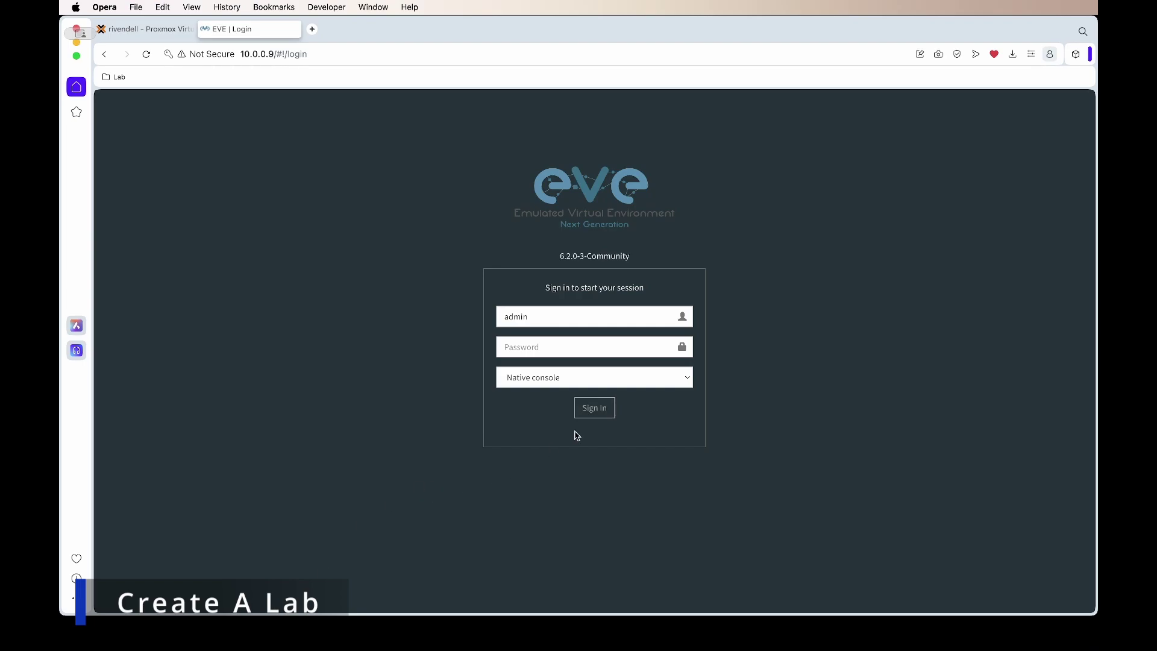
Step: Sign in to EVE-NG with the saved credentials using the Html5 console
{"action": "left_click", "coordinate": [535, 314]}
{"action": "left_click", "coordinate": [602, 357]}
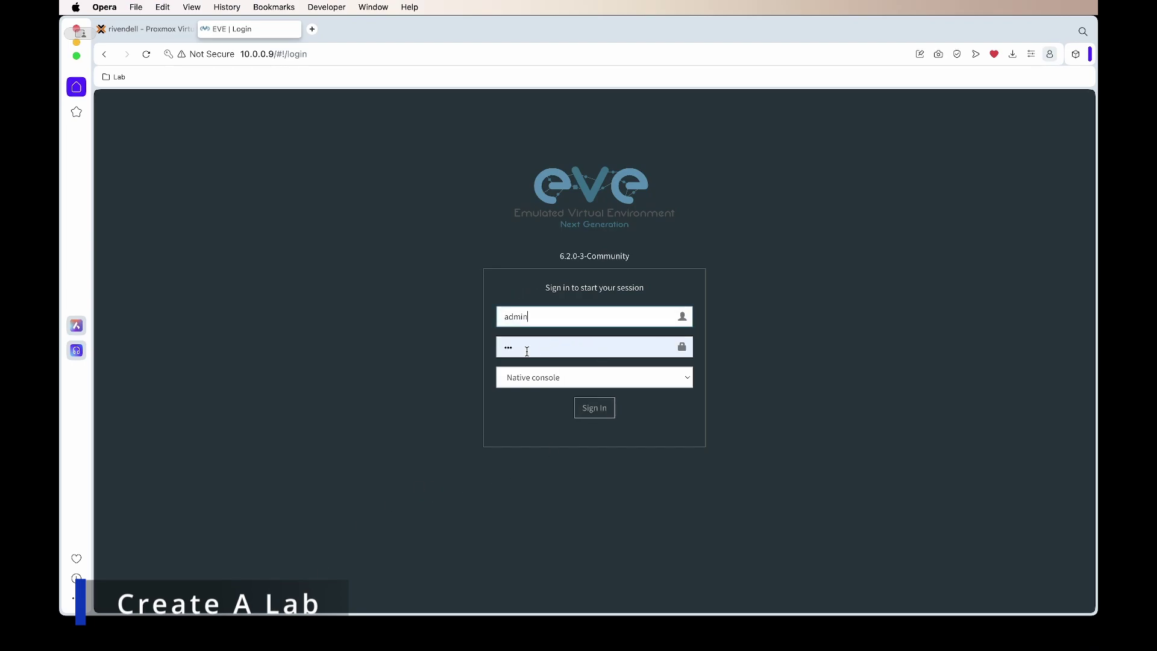
{"action": "left_click", "coordinate": [530, 378]}
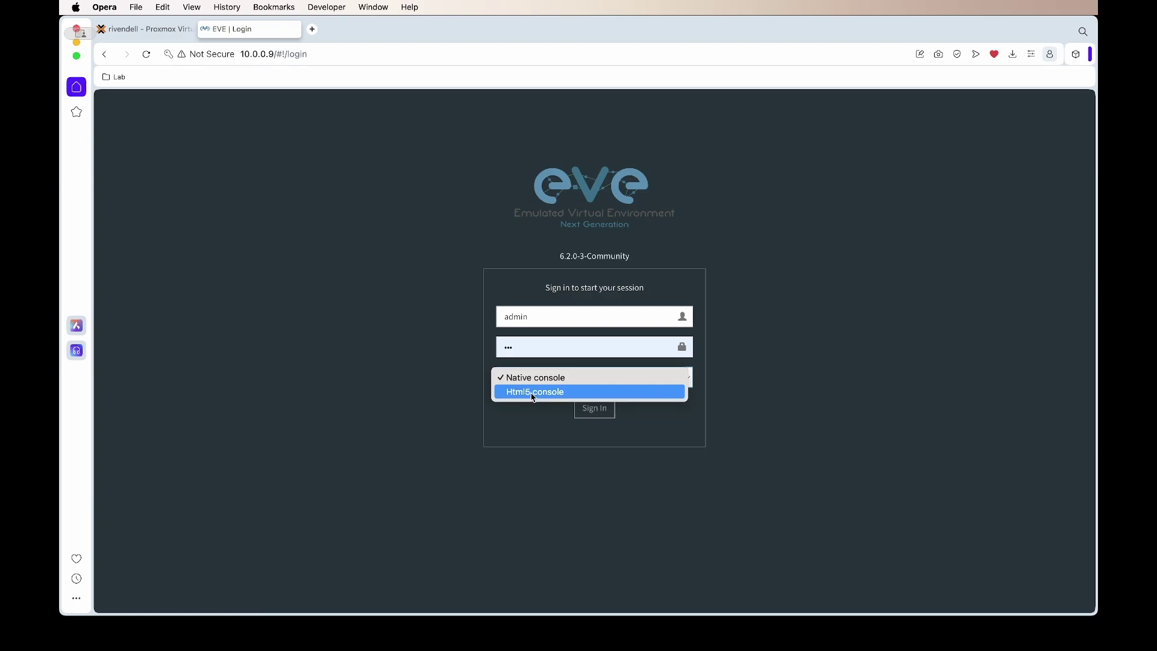
{"action": "left_click", "coordinate": [533, 393]}
{"action": "left_click", "coordinate": [607, 414]}
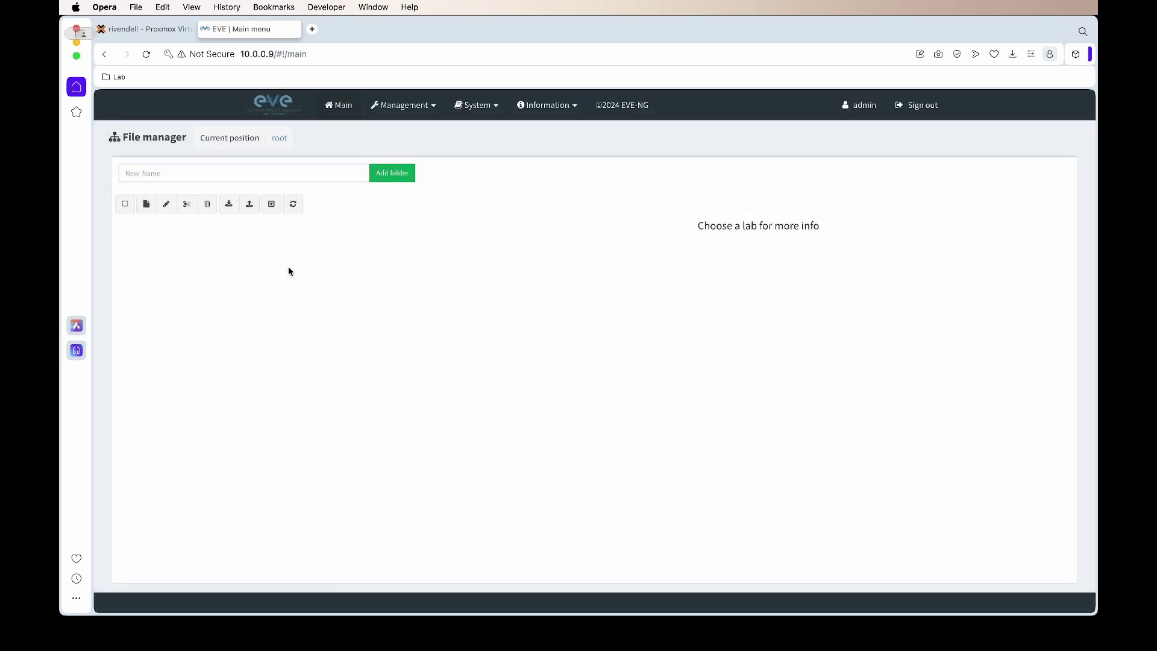
Step: Add a new lab named init and save it
{"action": "left_click", "coordinate": [146, 204]}
{"action": "left_click", "coordinate": [295, 197]}
{"action": "type", "text": "init"}
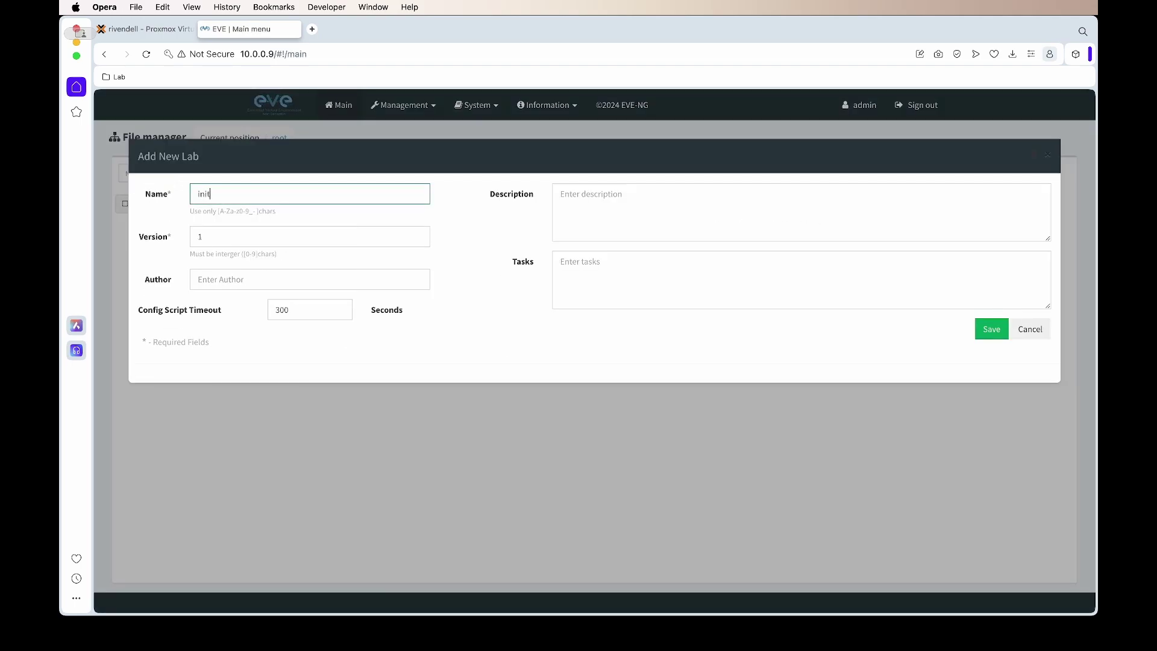
{"action": "left_click", "coordinate": [991, 329]}
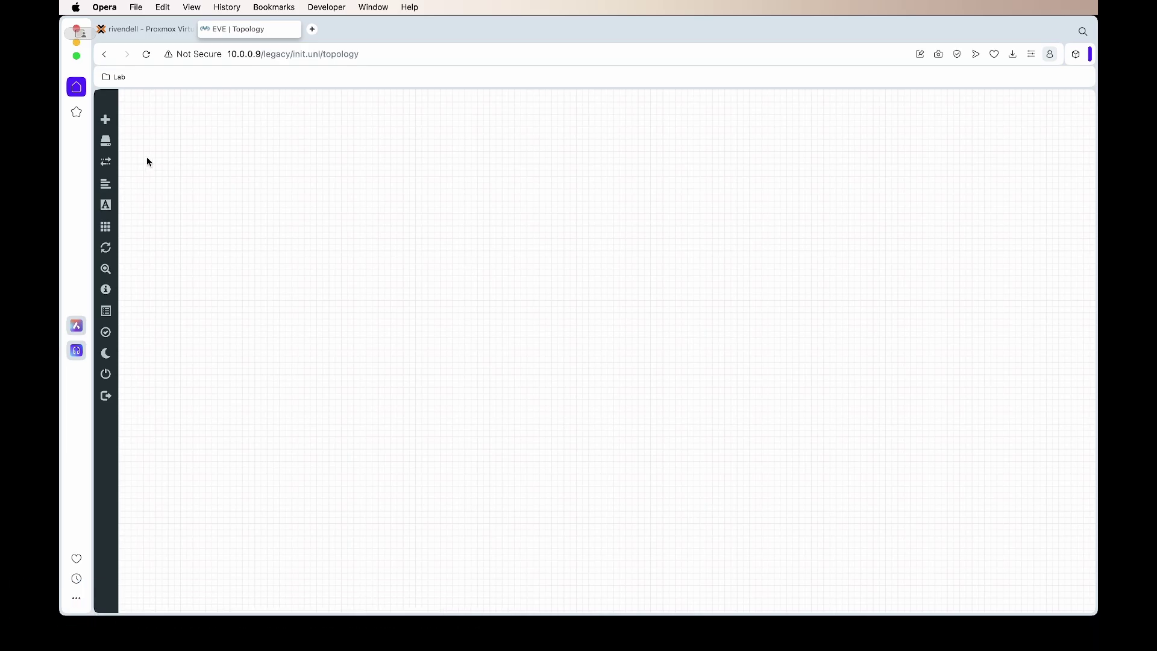
Step: Create a Management(Cloud0) network named WAN and drag it to the canvas centre
{"action": "left_click", "coordinate": [120, 127]}
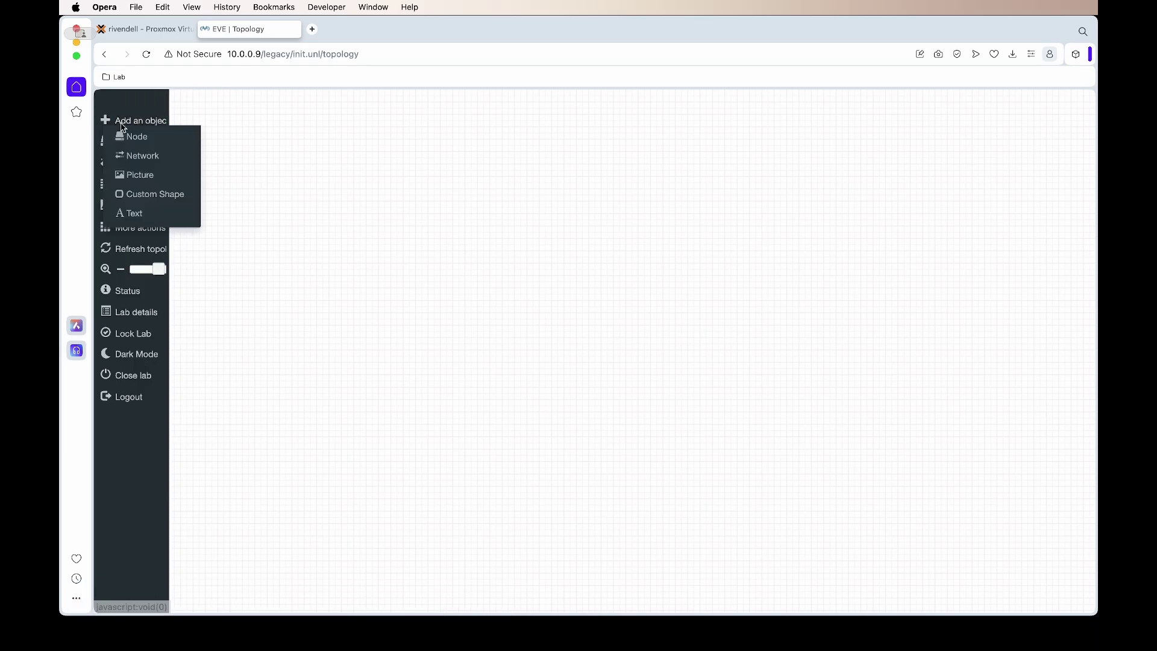
{"action": "left_click", "coordinate": [148, 155]}
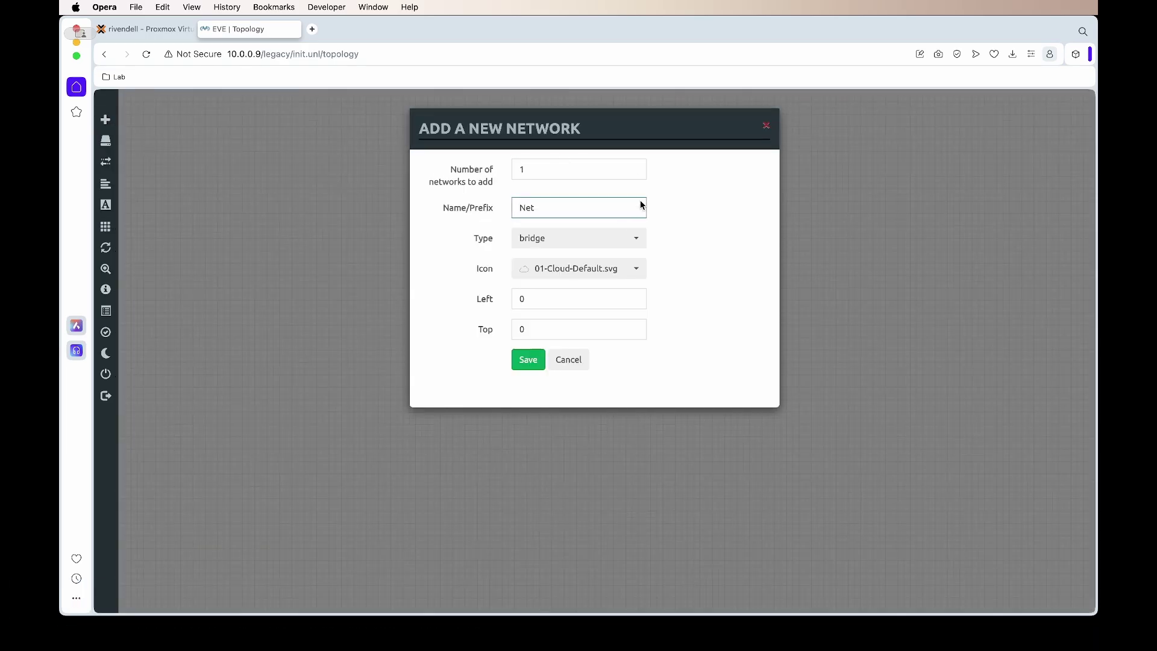
{"action": "left_click", "coordinate": [616, 241]}
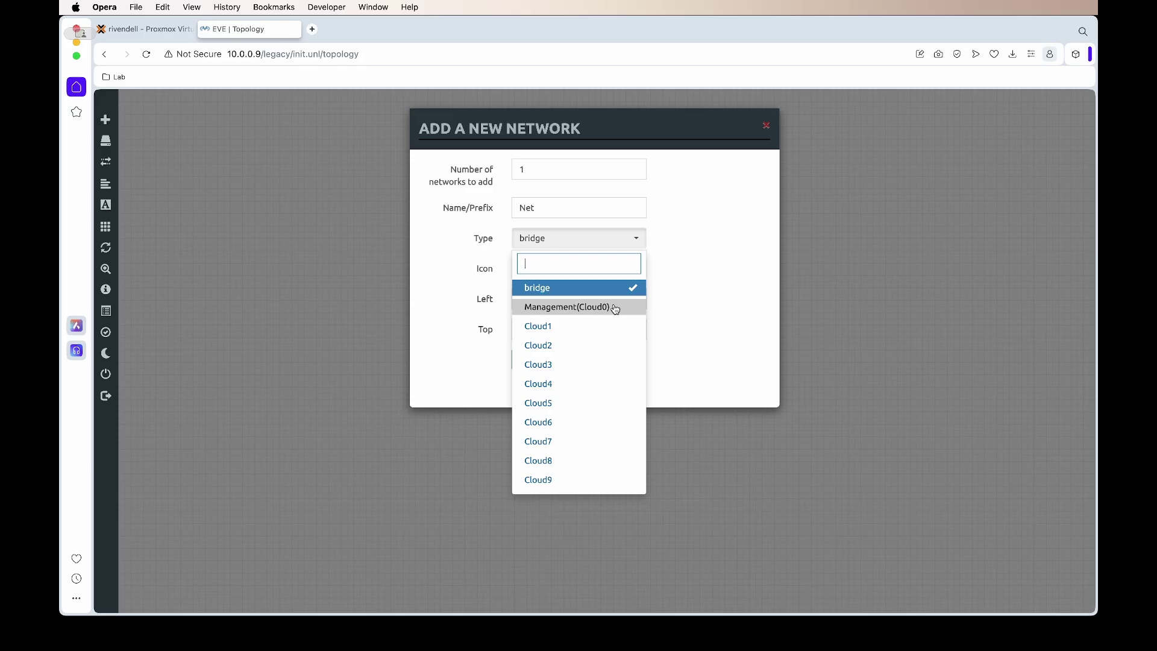
{"action": "left_click", "coordinate": [615, 308]}
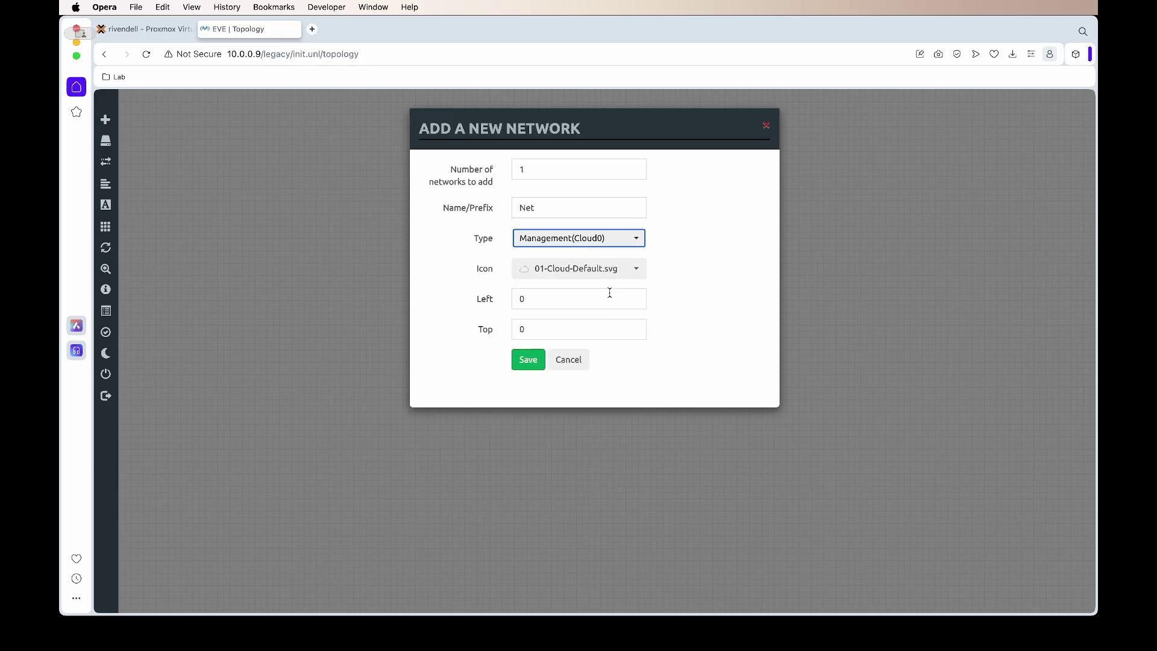
{"action": "double_click", "coordinate": [565, 208]}
{"action": "type", "text": "WAN"}
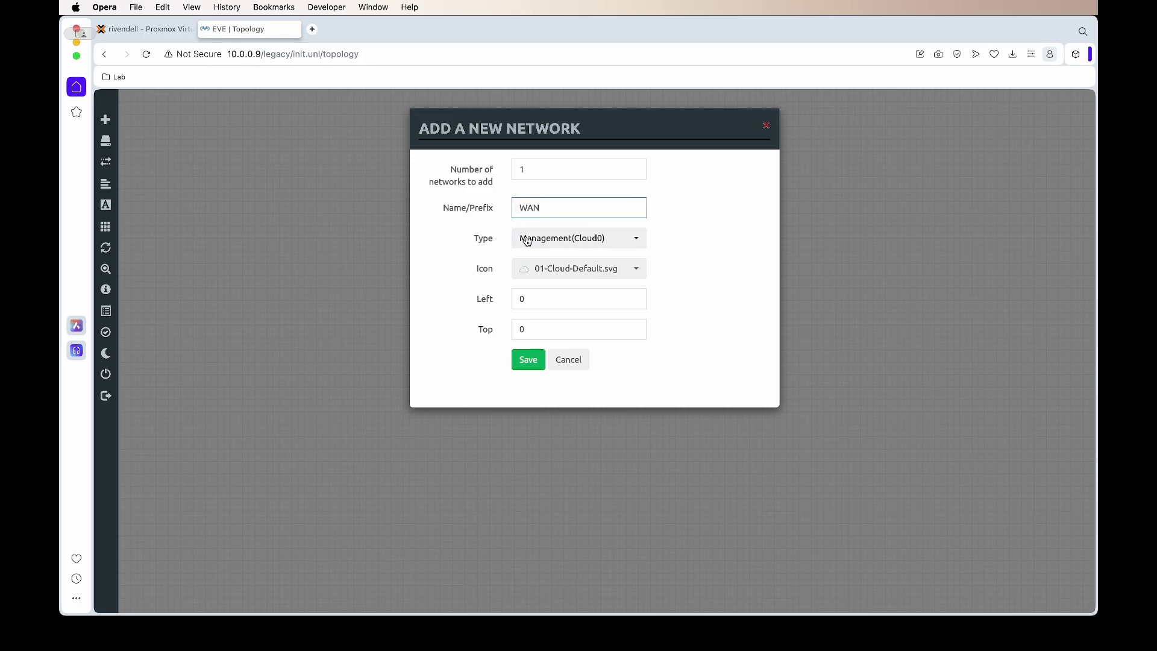
{"action": "left_click", "coordinate": [522, 361]}
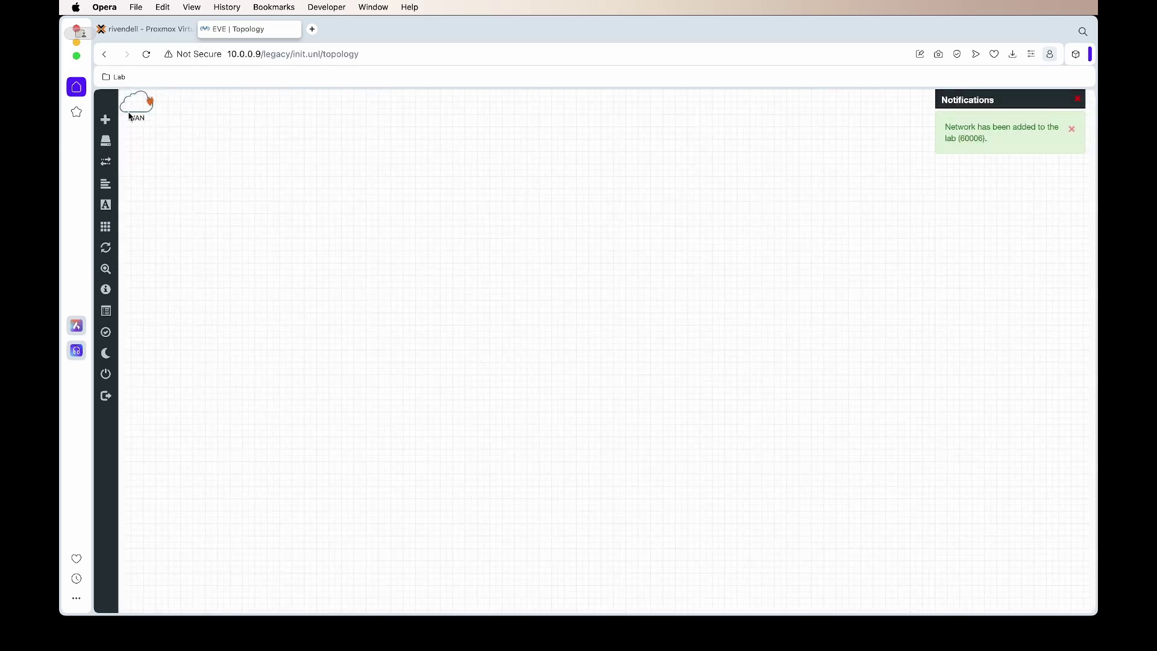
{"action": "left_click_drag", "start_coordinate": [134, 116], "coordinate": [519, 183]}
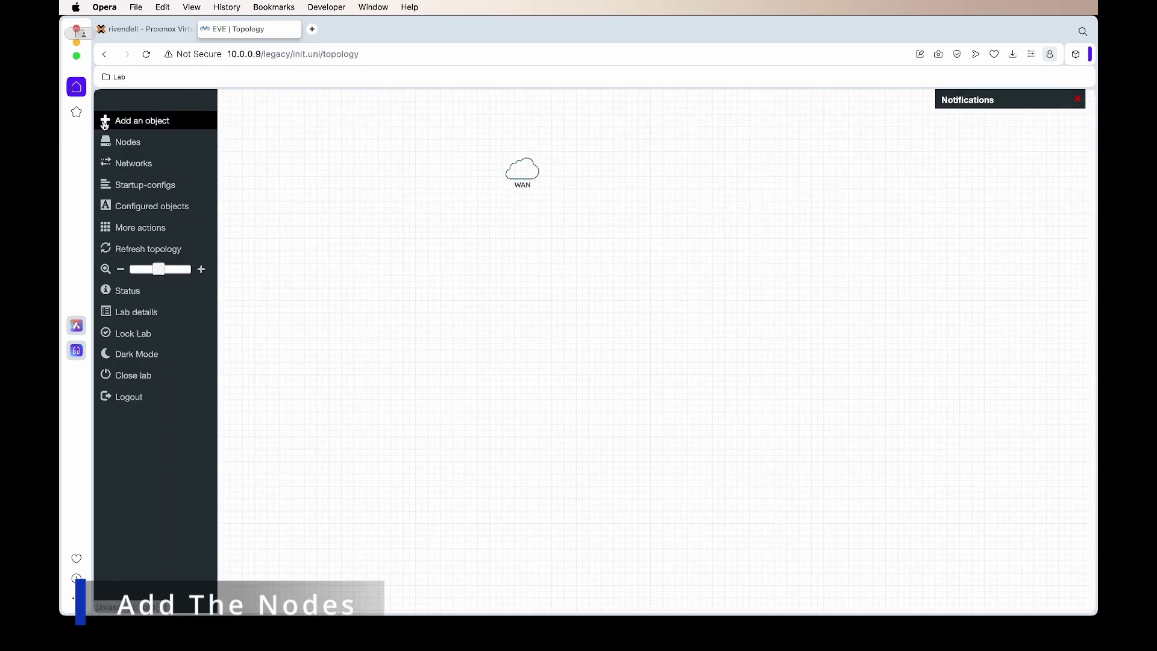
Step: Add a node from the Linux template found by filtering 'lin'
{"action": "left_click", "coordinate": [123, 119]}
{"action": "left_click", "coordinate": [164, 136]}
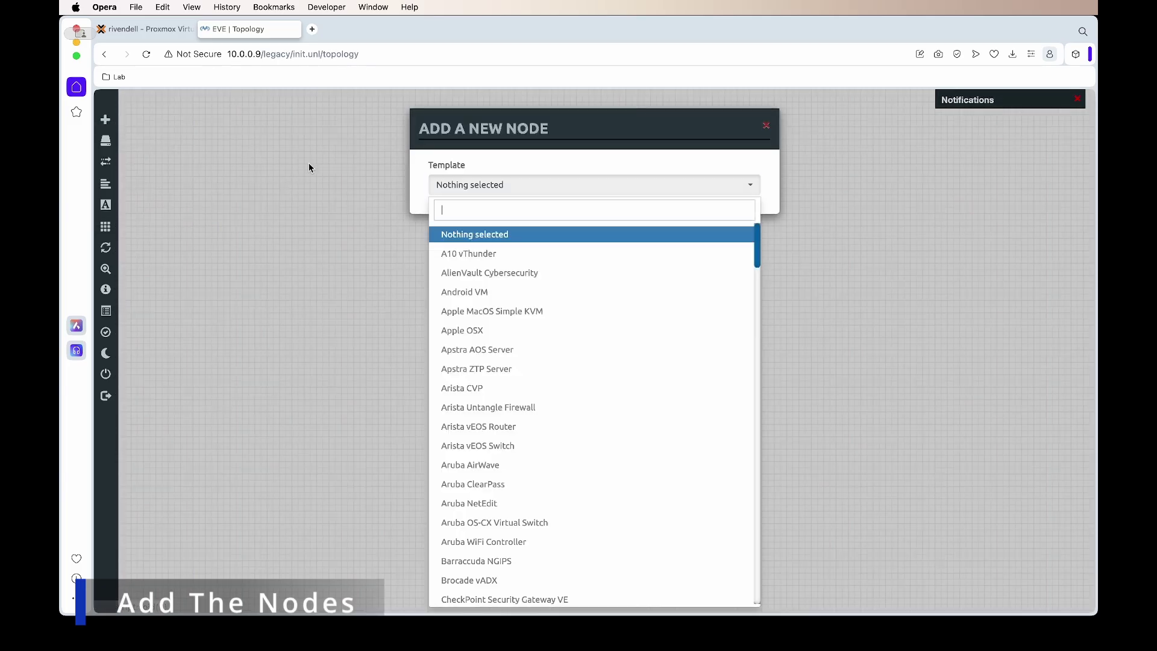
{"action": "scroll", "coordinate": [740, 260], "scroll_direction": "down", "scroll_amount": 3}
{"action": "left_click_drag", "start_coordinate": [742, 263], "coordinate": [763, 503]}
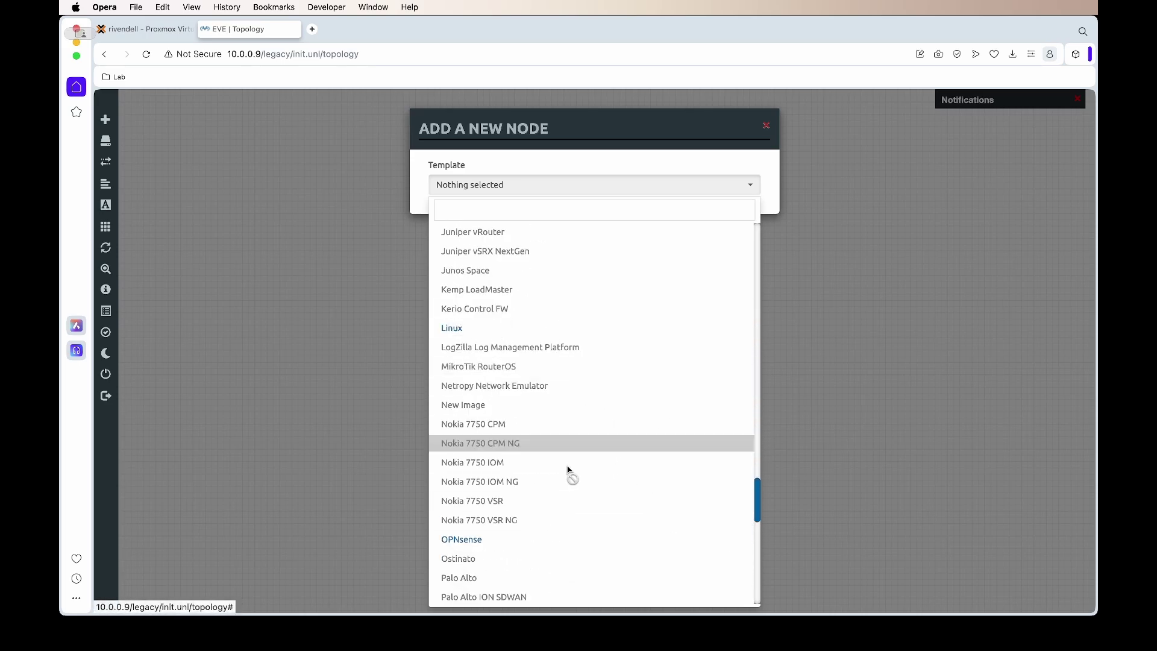
{"action": "scroll", "coordinate": [564, 538], "scroll_direction": "down", "scroll_amount": 15}
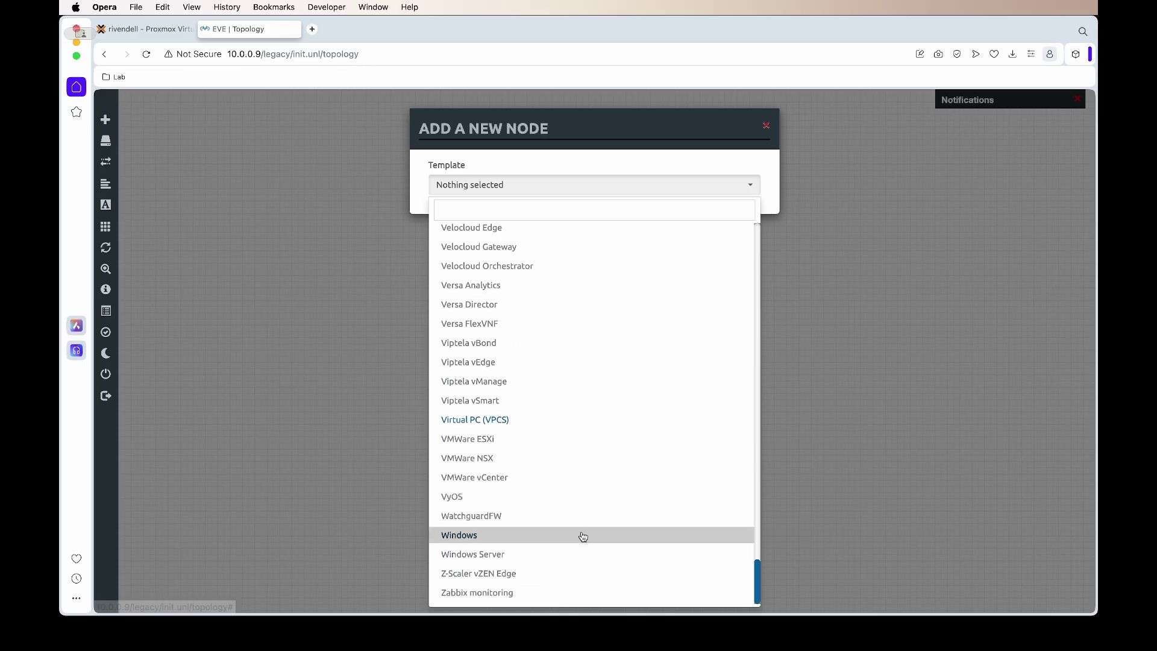
{"action": "scroll", "coordinate": [644, 452], "scroll_direction": "up", "scroll_amount": 15}
{"action": "scroll", "coordinate": [642, 456], "scroll_direction": "up", "scroll_amount": 12}
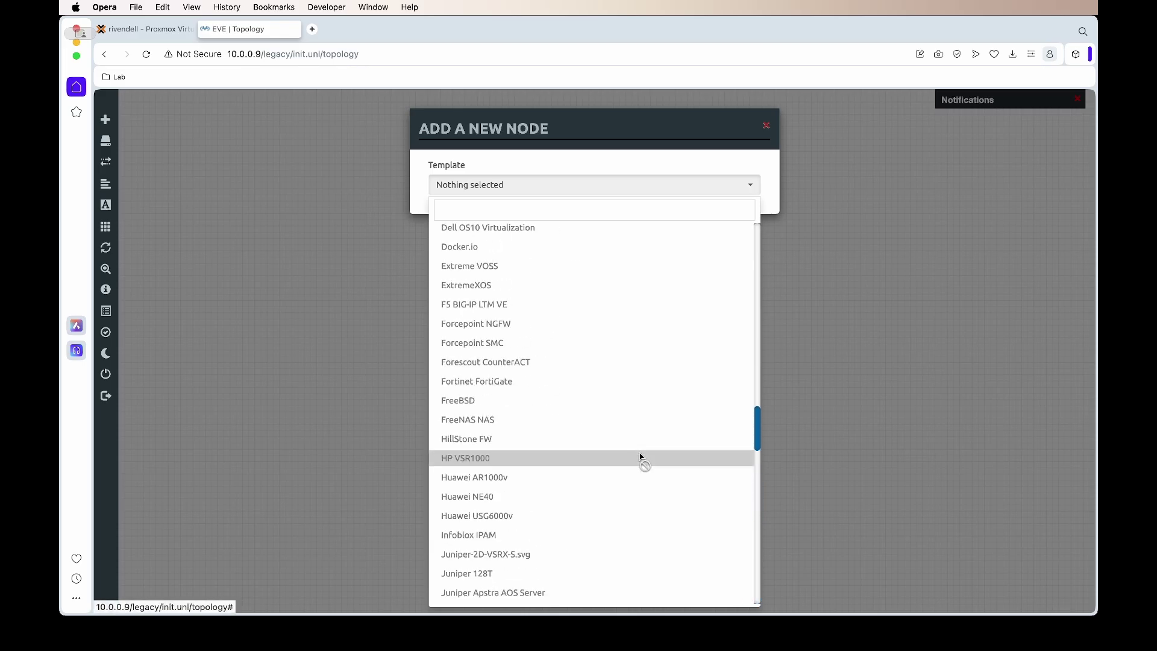
{"action": "left_click", "coordinate": [558, 208]}
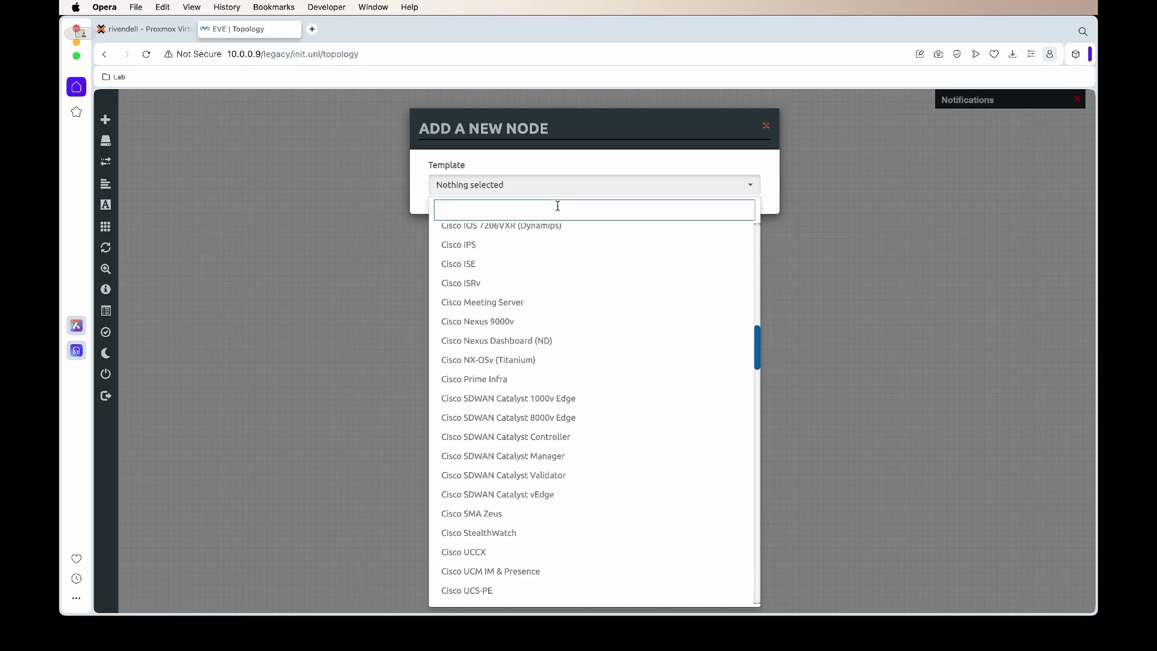
{"action": "type", "text": "linu"}
{"action": "left_click", "coordinate": [522, 236]}
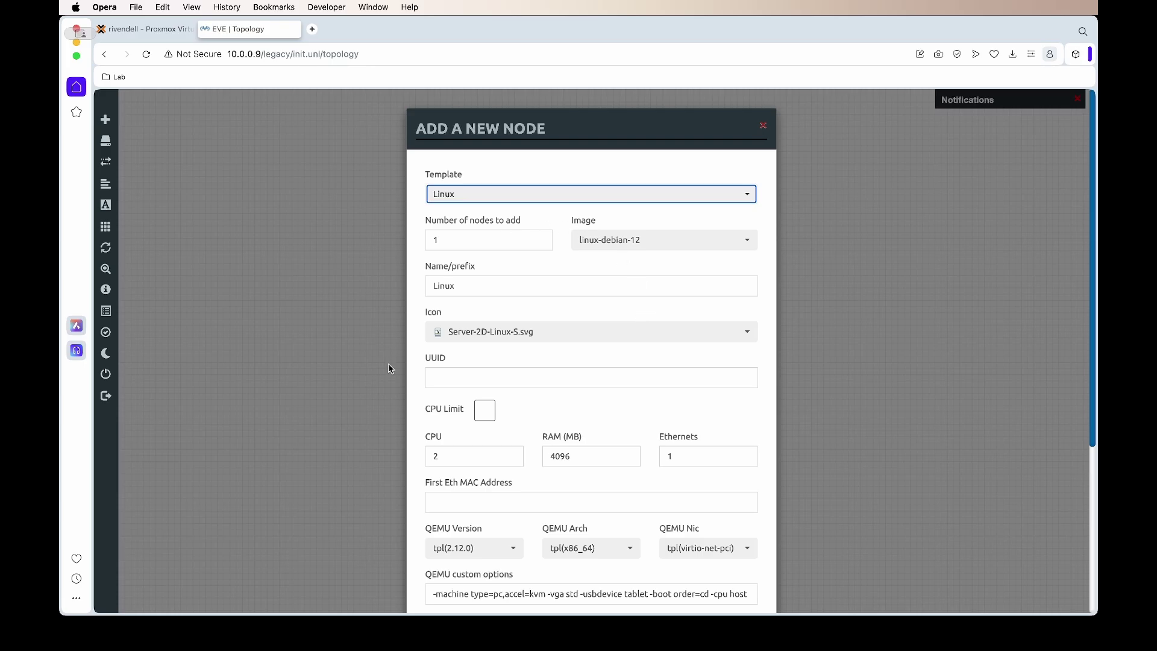
{"action": "scroll", "coordinate": [589, 381], "scroll_direction": "down", "scroll_amount": 3}
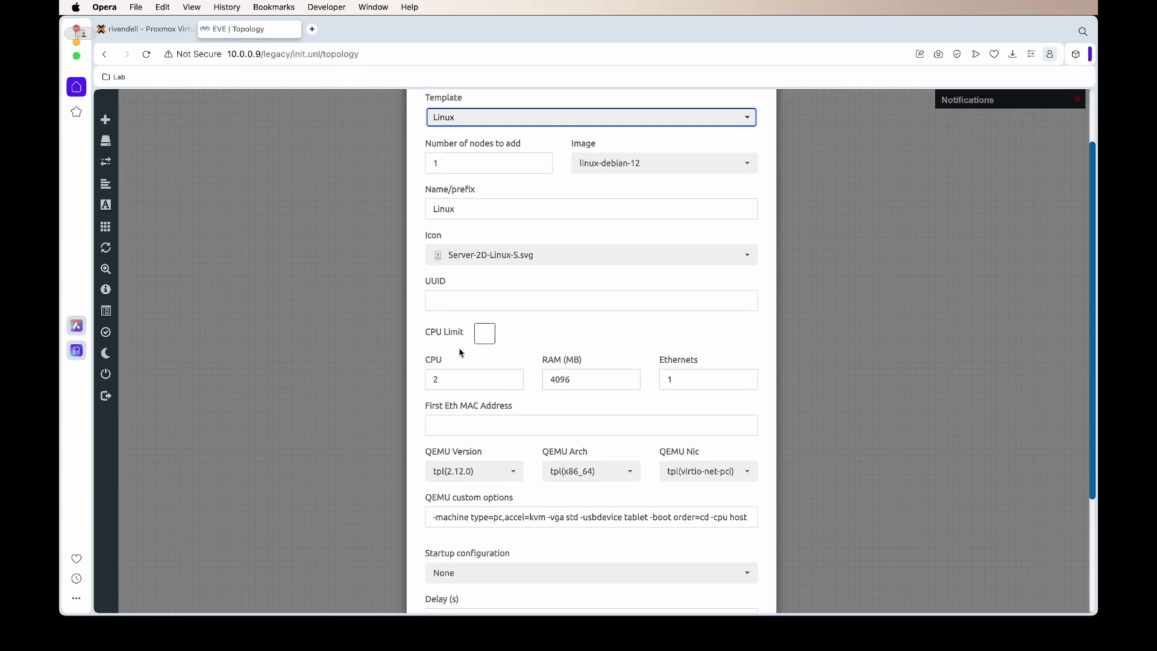
{"action": "scroll", "coordinate": [563, 380], "scroll_direction": "down", "scroll_amount": 6}
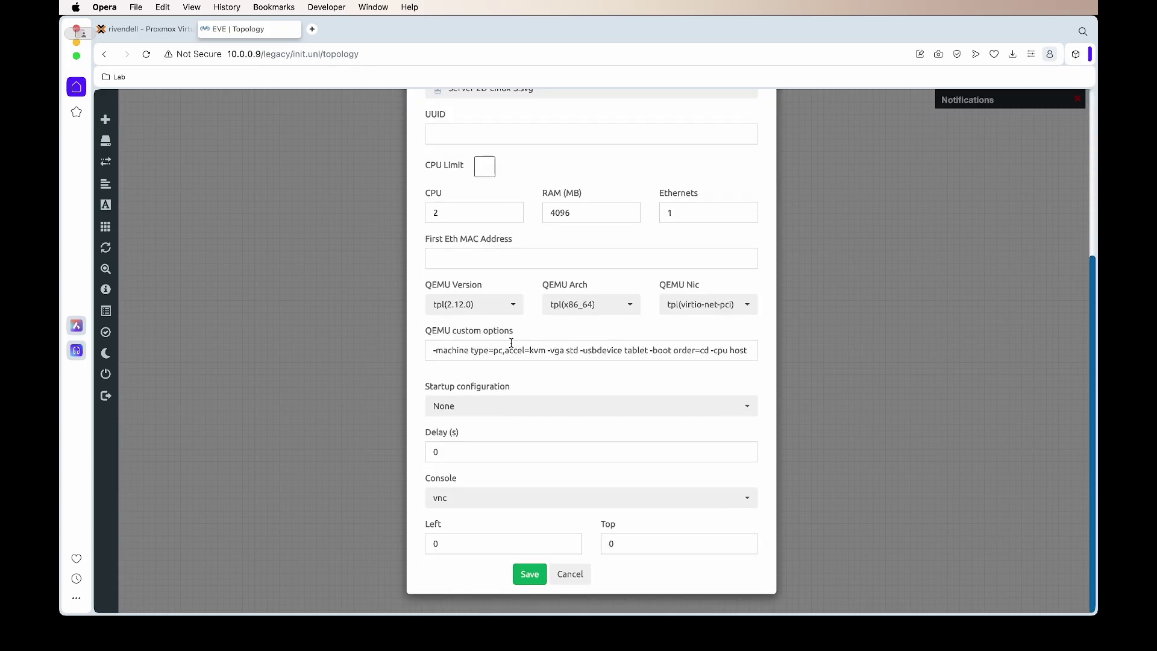
{"action": "left_click", "coordinate": [538, 576]}
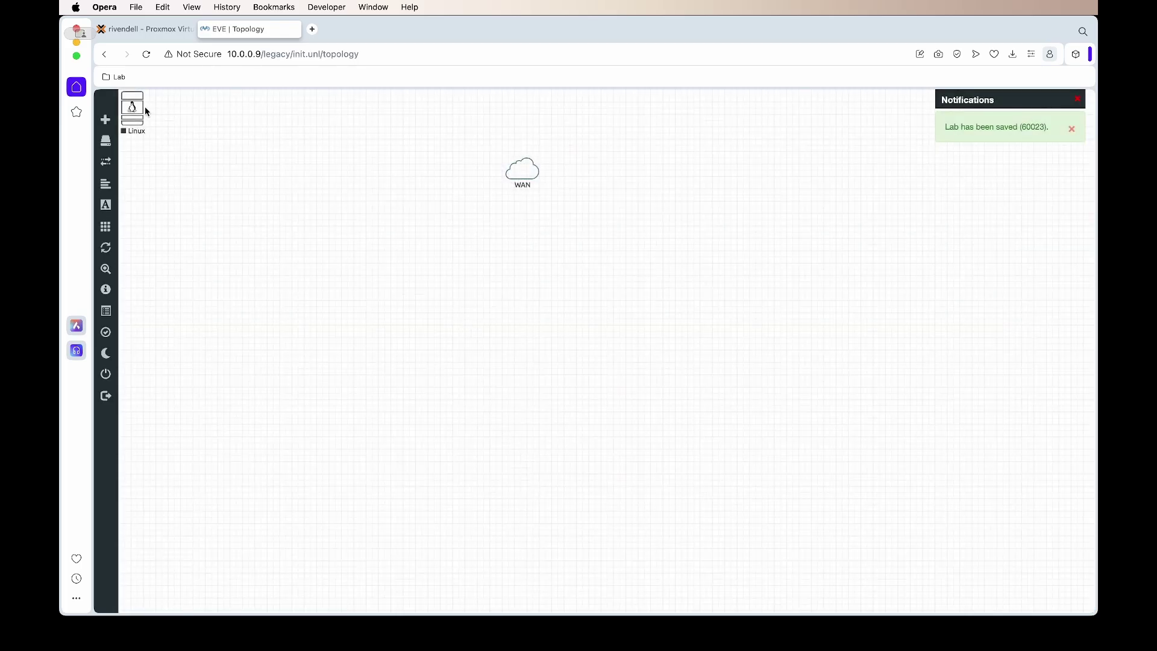
Step: Place the Linux node below the WAN cloud and link its e0 to WAN
{"action": "left_click_drag", "start_coordinate": [143, 106], "coordinate": [520, 176]}
{"action": "mouse_move", "coordinate": [456, 263]}
{"action": "left_click", "coordinate": [620, 386]}
{"action": "mouse_move", "coordinate": [449, 266]}
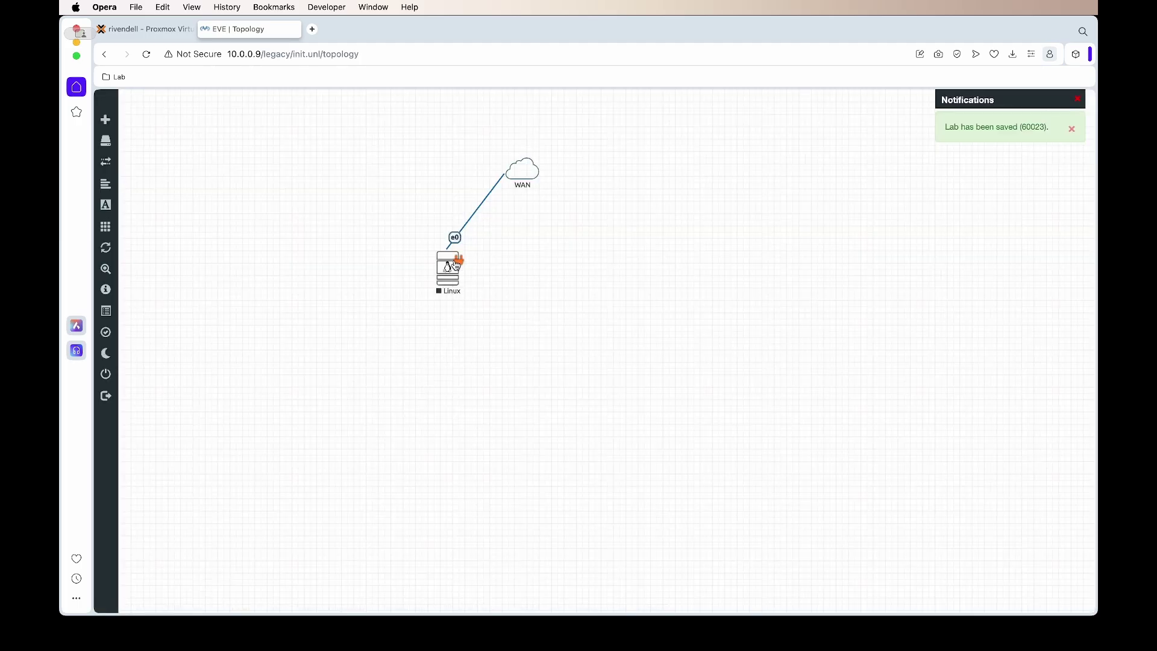
{"action": "left_click_drag", "start_coordinate": [449, 265], "coordinate": [462, 288]}
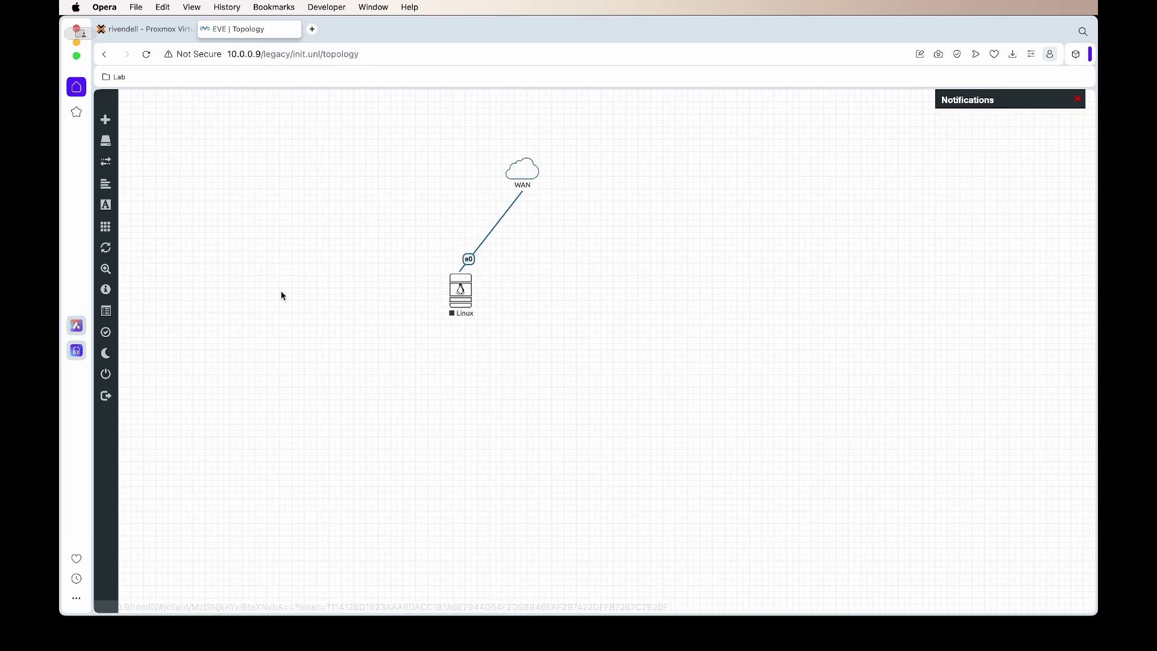
Step: Add a node from the OPNsense template found by filtering 'opn'
{"action": "left_click", "coordinate": [121, 119]}
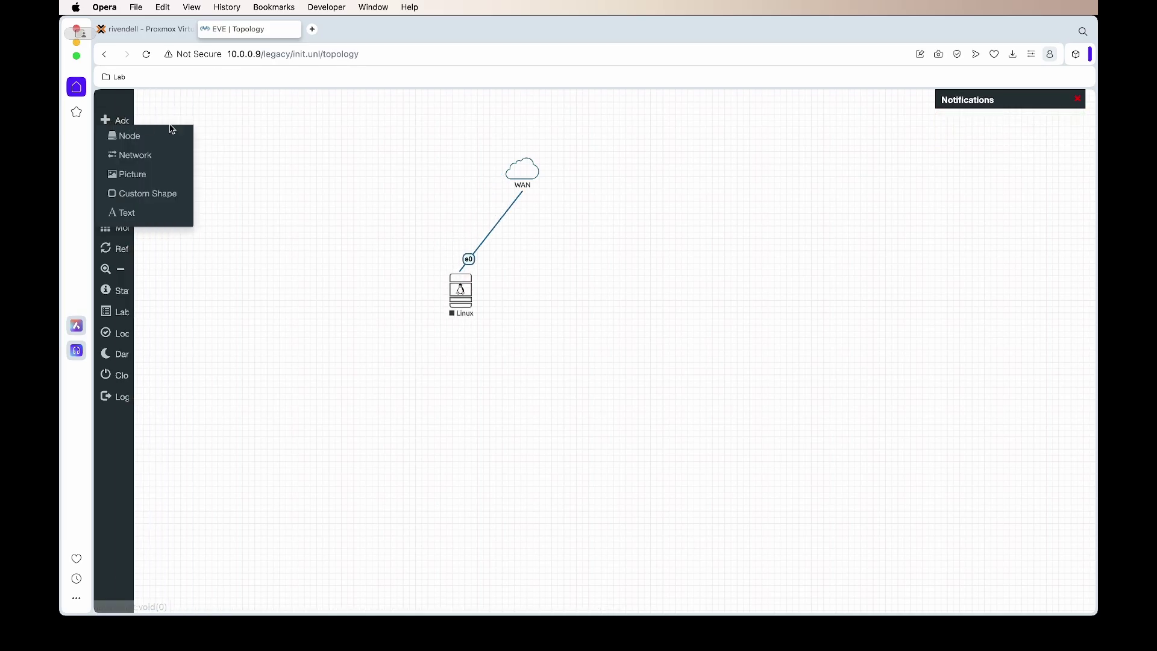
{"action": "left_click", "coordinate": [176, 139]}
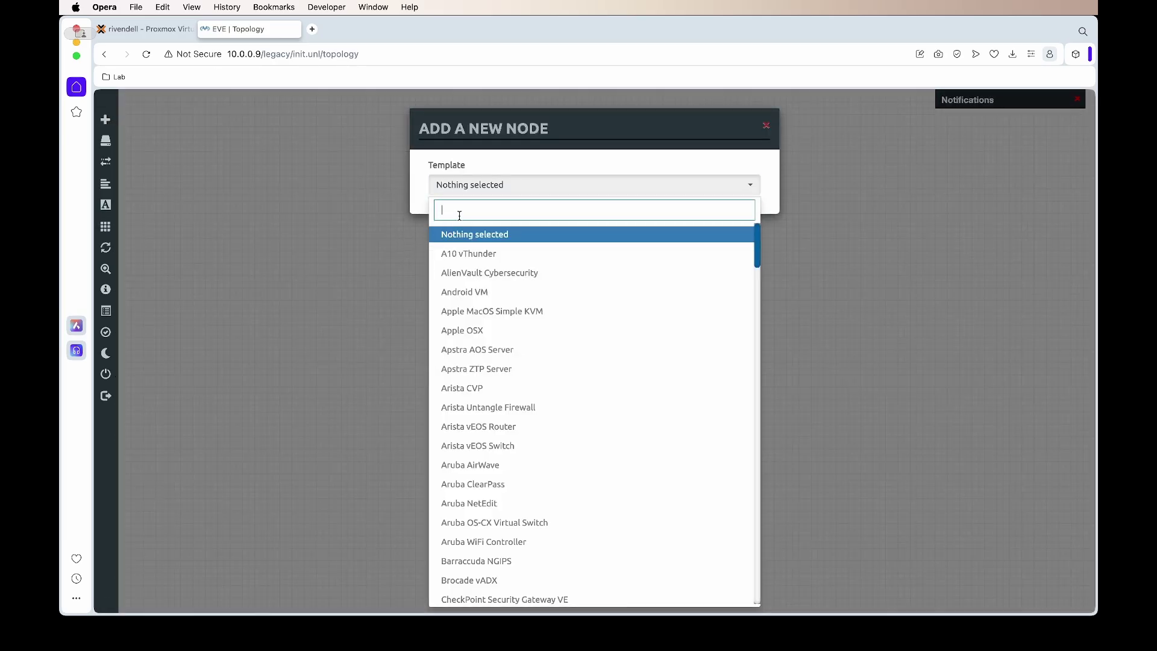
{"action": "type", "text": "opn"}
{"action": "left_click", "coordinate": [471, 237]}
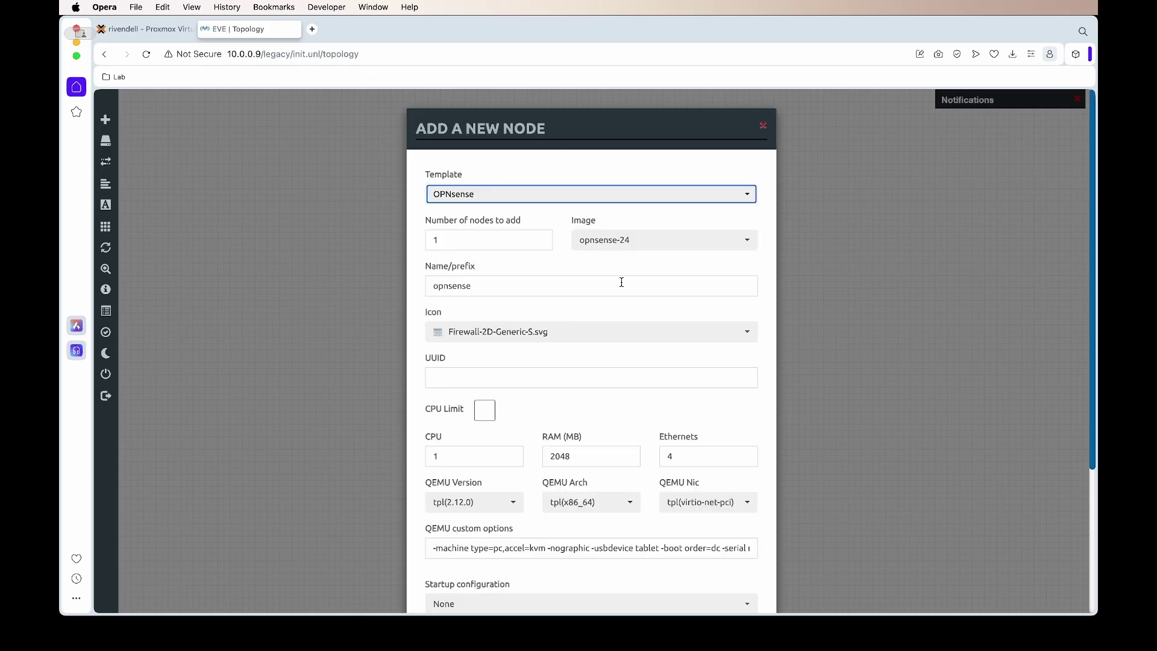
{"action": "scroll", "coordinate": [455, 349], "scroll_direction": "down", "scroll_amount": 1}
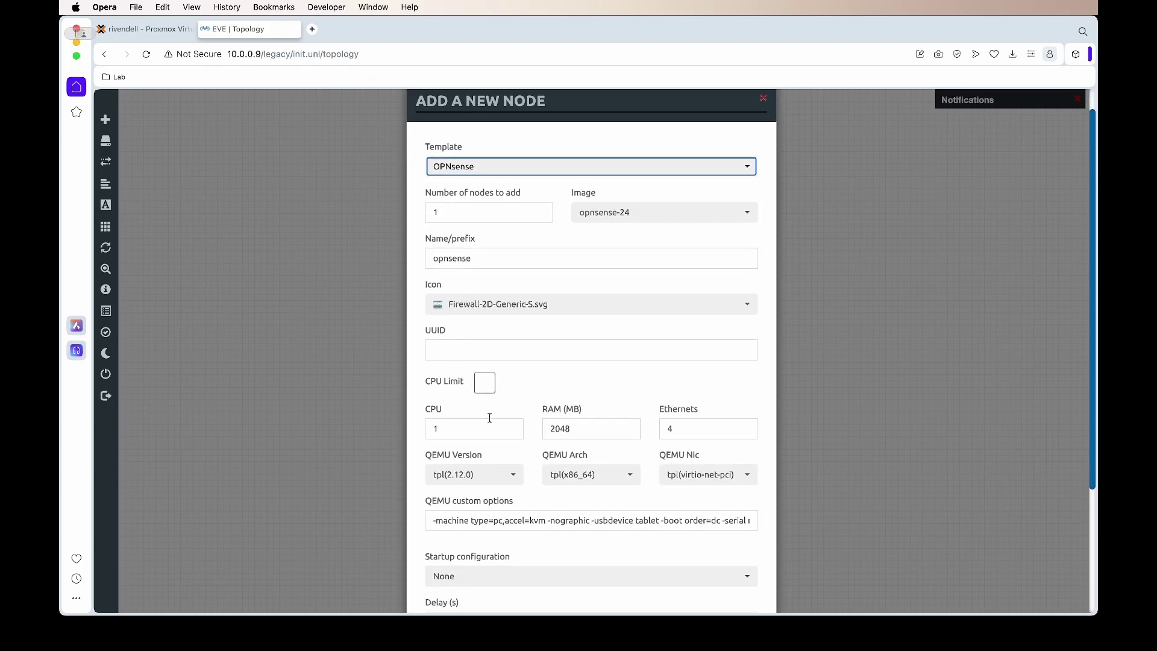
{"action": "scroll", "coordinate": [680, 420], "scroll_direction": "down", "scroll_amount": 6}
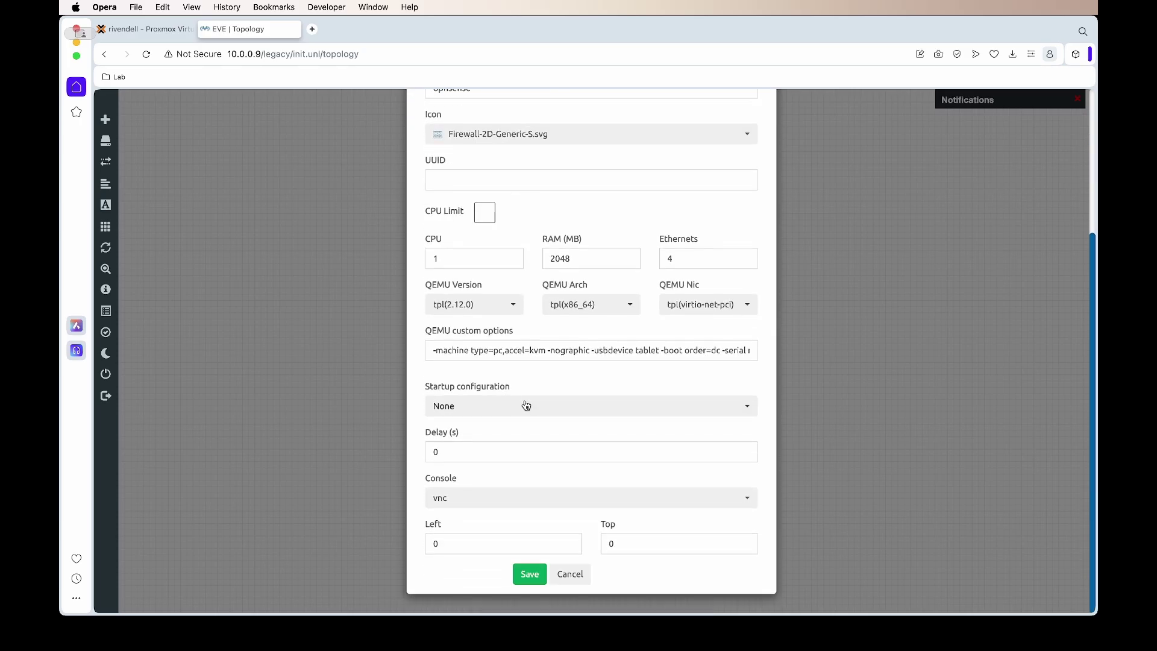
{"action": "left_click", "coordinate": [545, 575]}
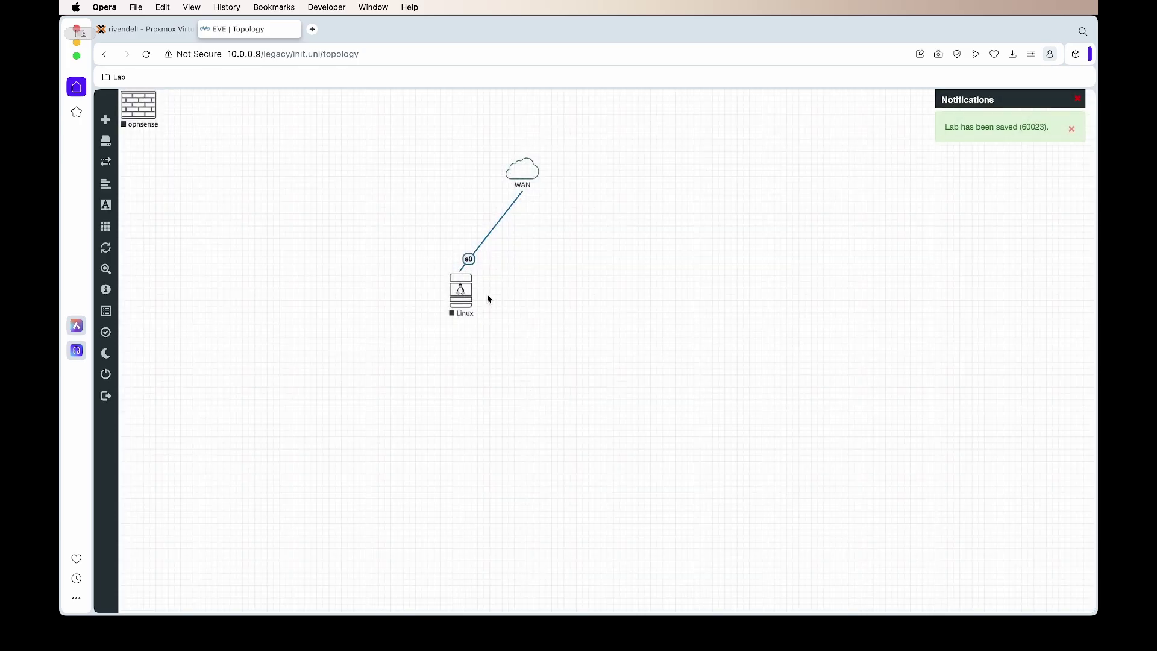
Step: Place the opnsense node beside Linux and link its vtnet0 to WAN
{"action": "left_click_drag", "start_coordinate": [152, 102], "coordinate": [527, 178]}
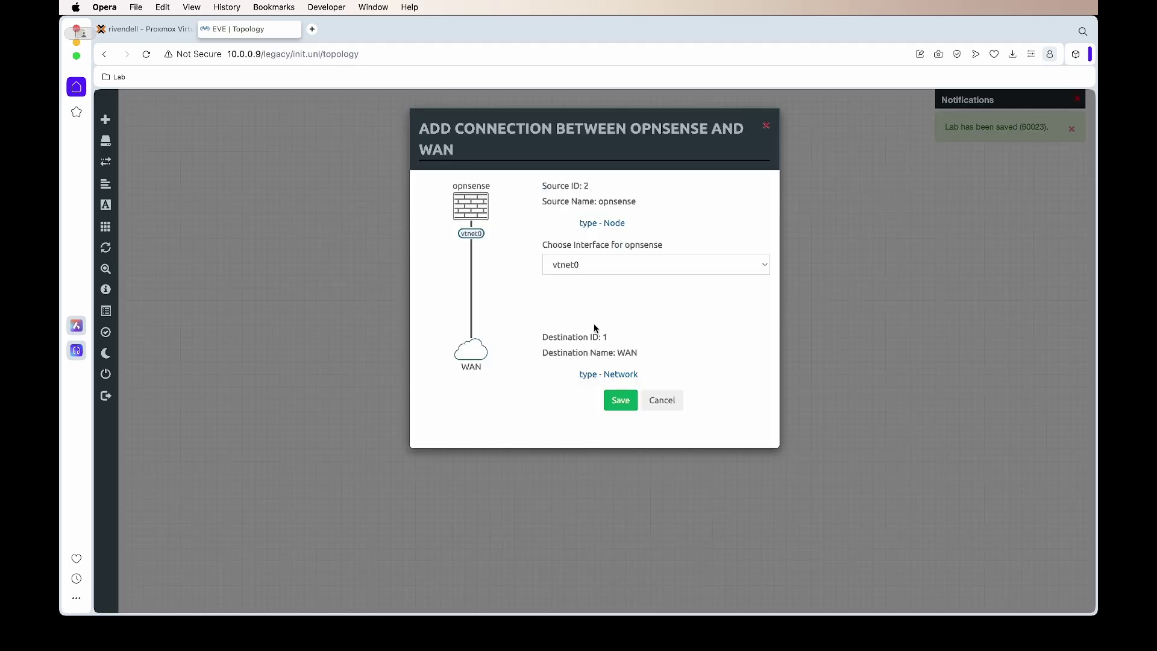
{"action": "left_click", "coordinate": [621, 402]}
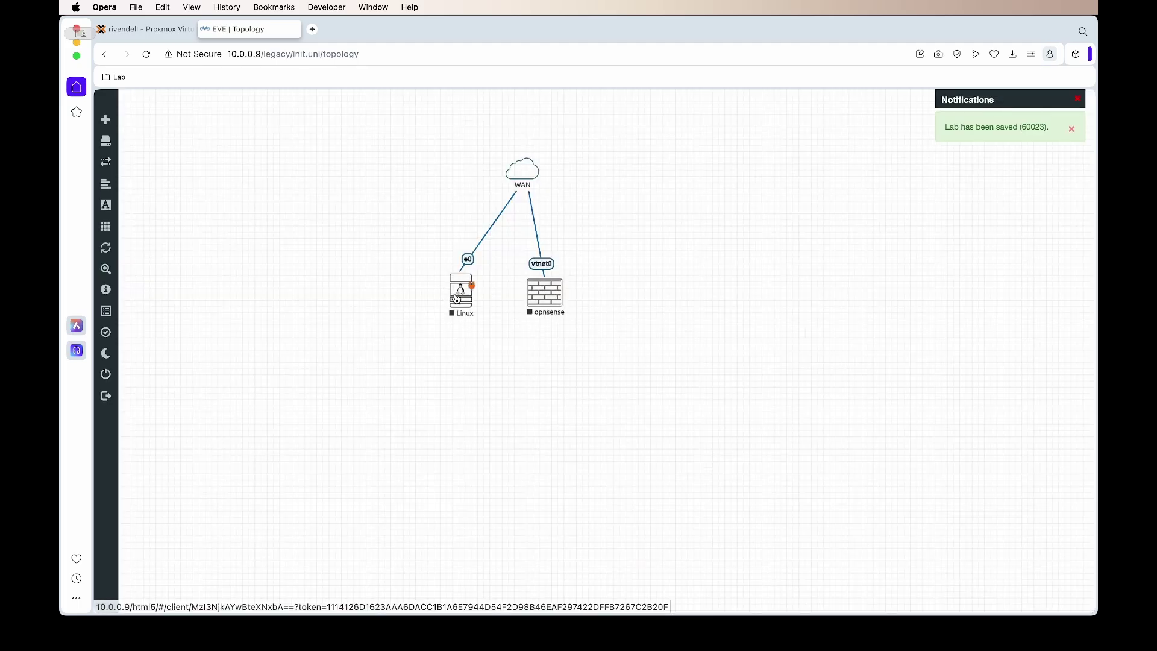
{"action": "right_click", "coordinate": [329, 140]}
{"action": "left_click", "coordinate": [336, 155]}
Step: Add a Windows node with 3 CPUs and drag it right of the opnsense firewall
{"action": "type", "text": "win"}
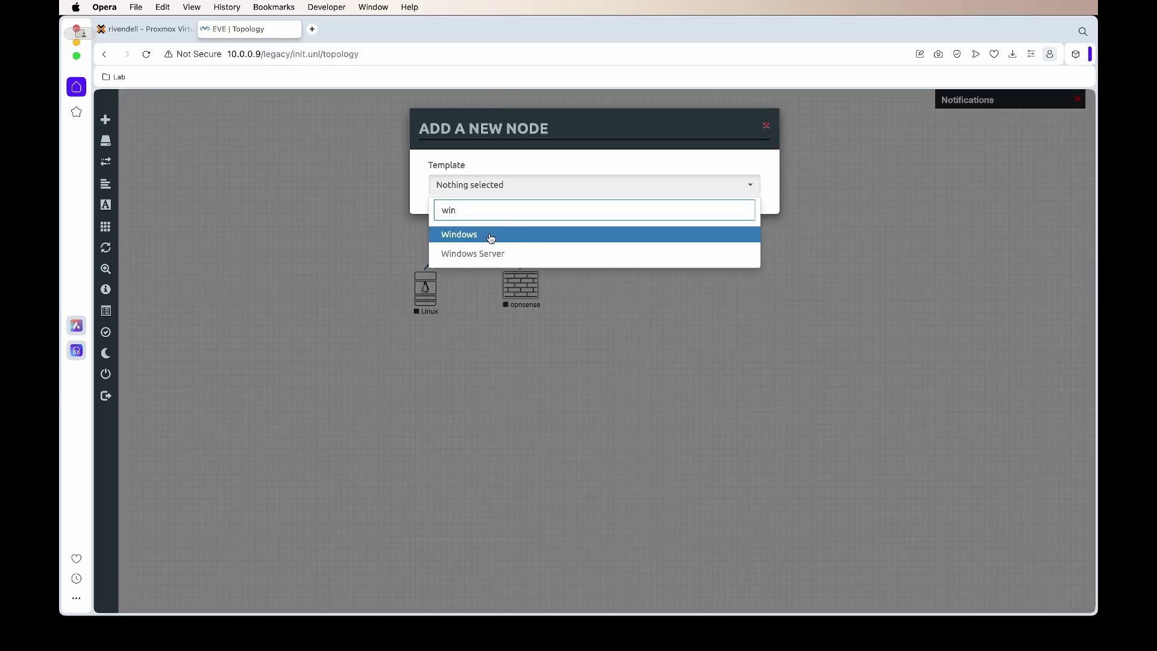
{"action": "left_click", "coordinate": [491, 235]}
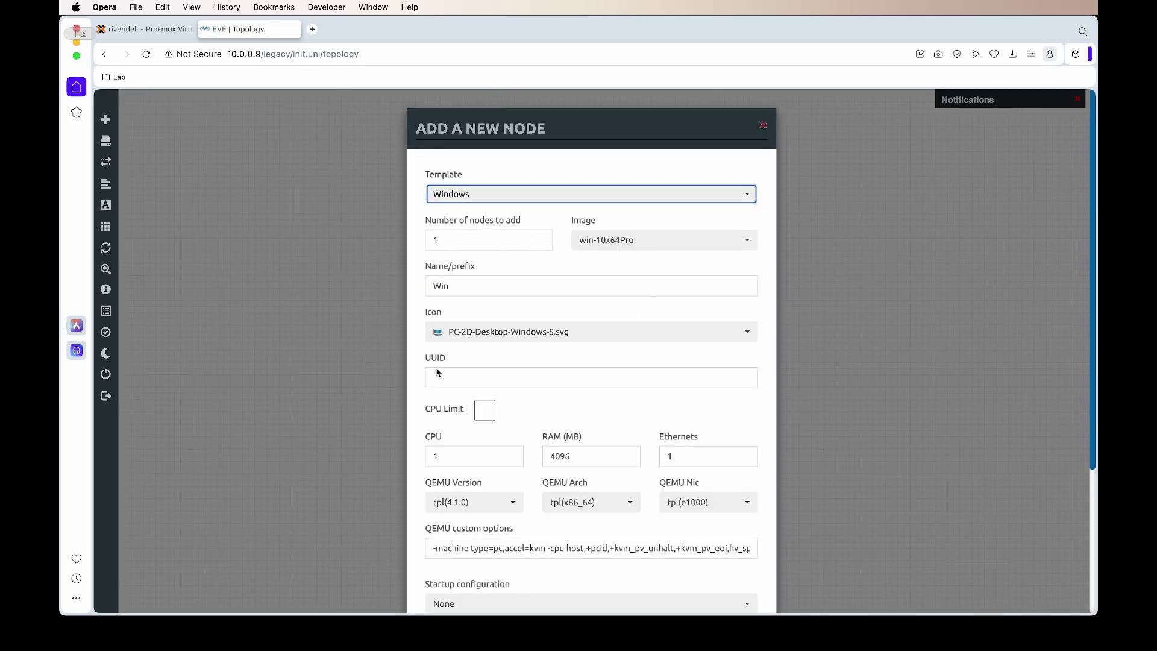
{"action": "double_click", "coordinate": [488, 460]}
{"action": "scroll", "coordinate": [522, 410], "scroll_direction": "down", "scroll_amount": 3}
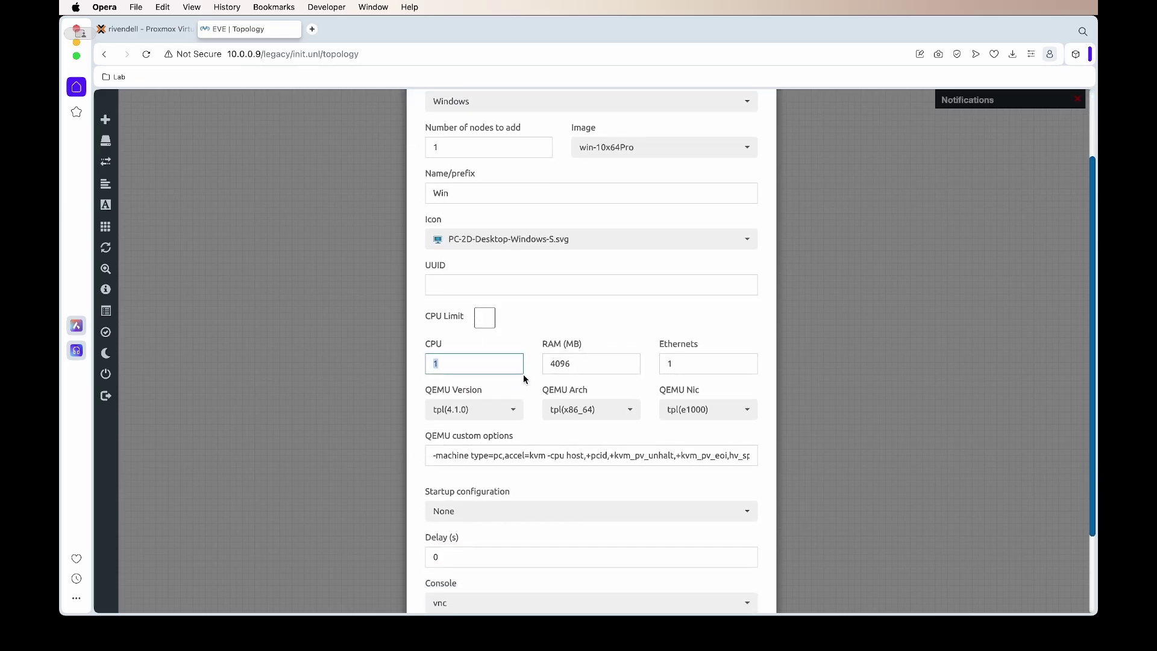
{"action": "type", "text": "3"}
{"action": "scroll", "coordinate": [535, 405], "scroll_direction": "down", "scroll_amount": 3}
{"action": "left_click", "coordinate": [522, 574]}
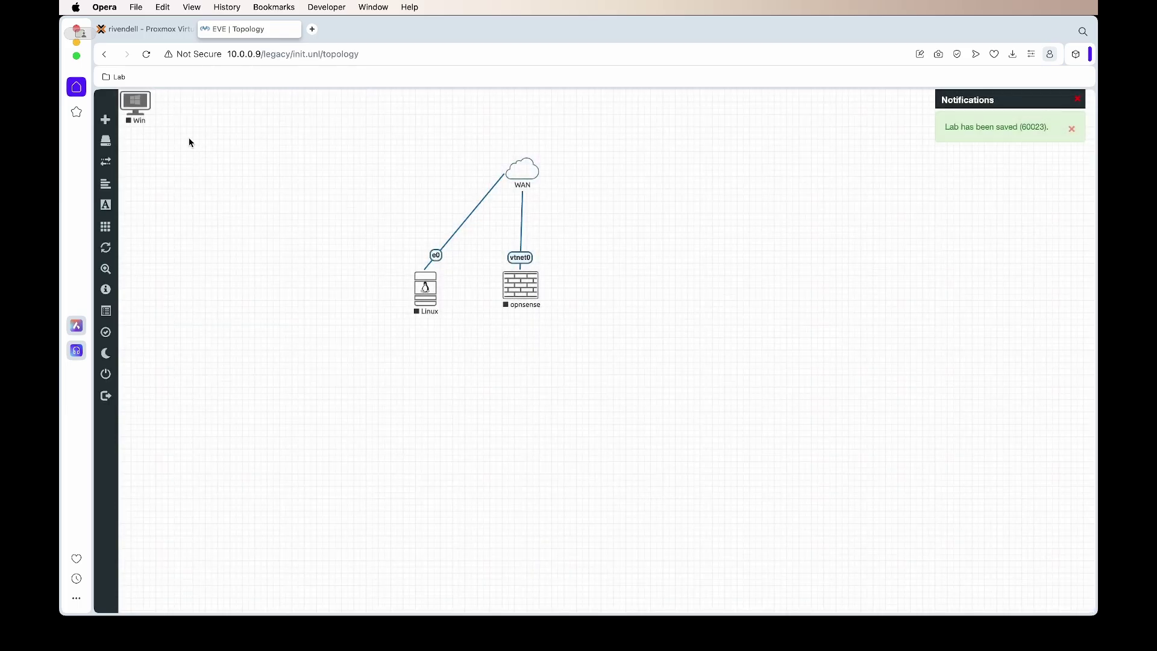
{"action": "left_click_drag", "start_coordinate": [137, 108], "coordinate": [617, 293]}
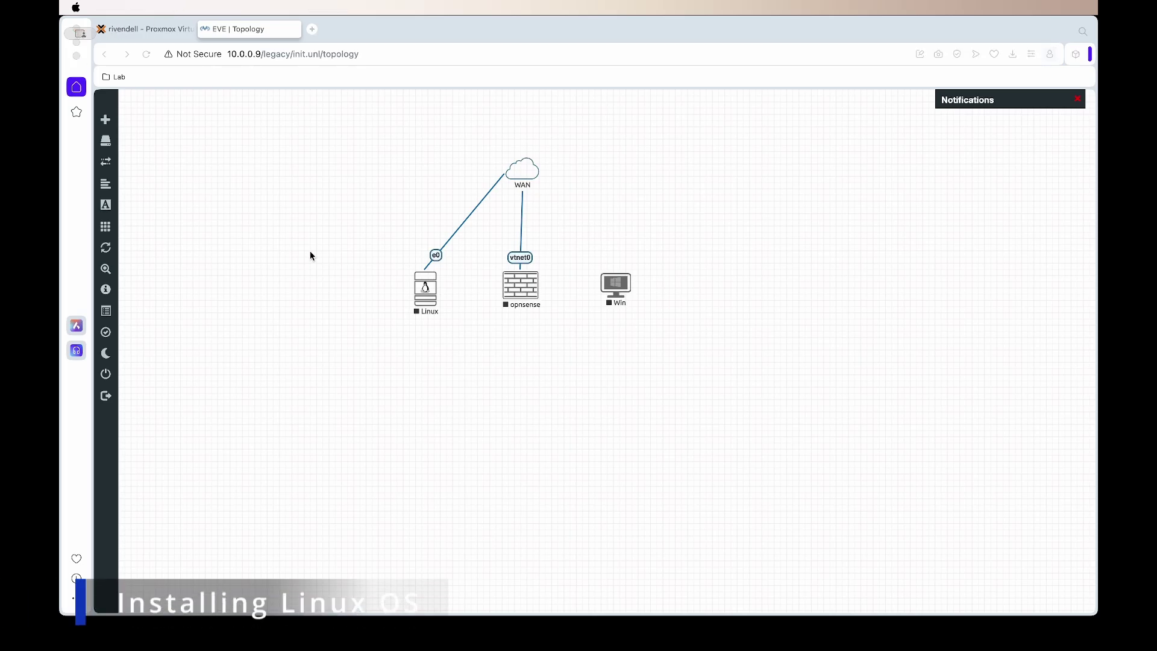
Step: Start the Linux node and choose Graphical install in its console
{"action": "left_click", "coordinate": [426, 286]}
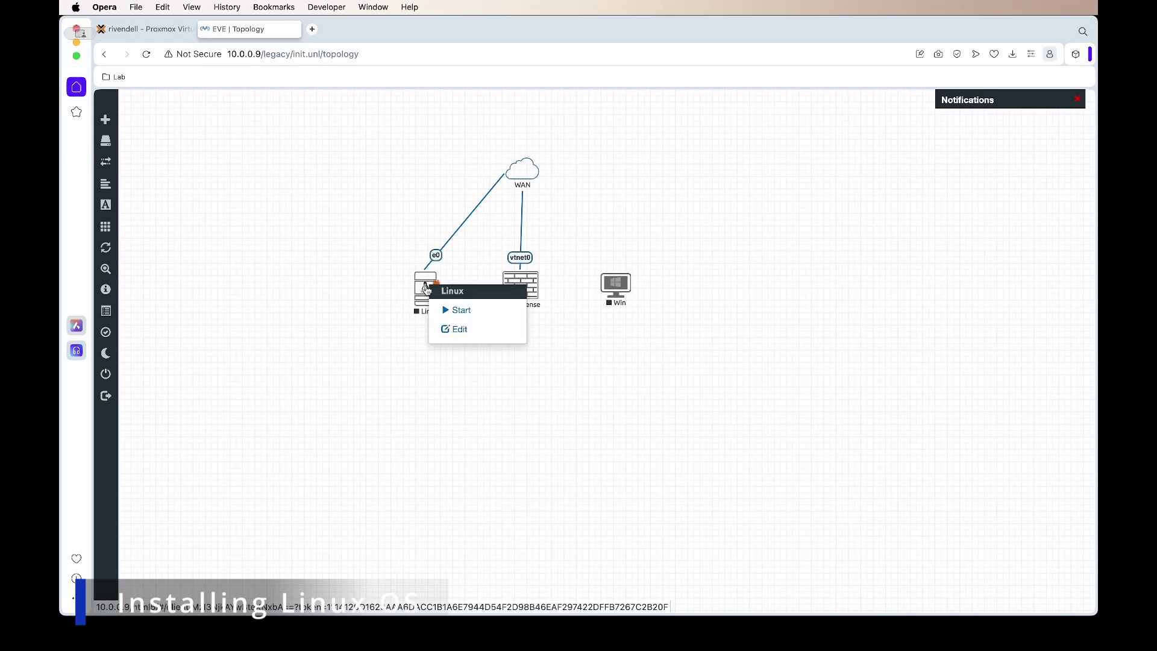
{"action": "left_click", "coordinate": [456, 311]}
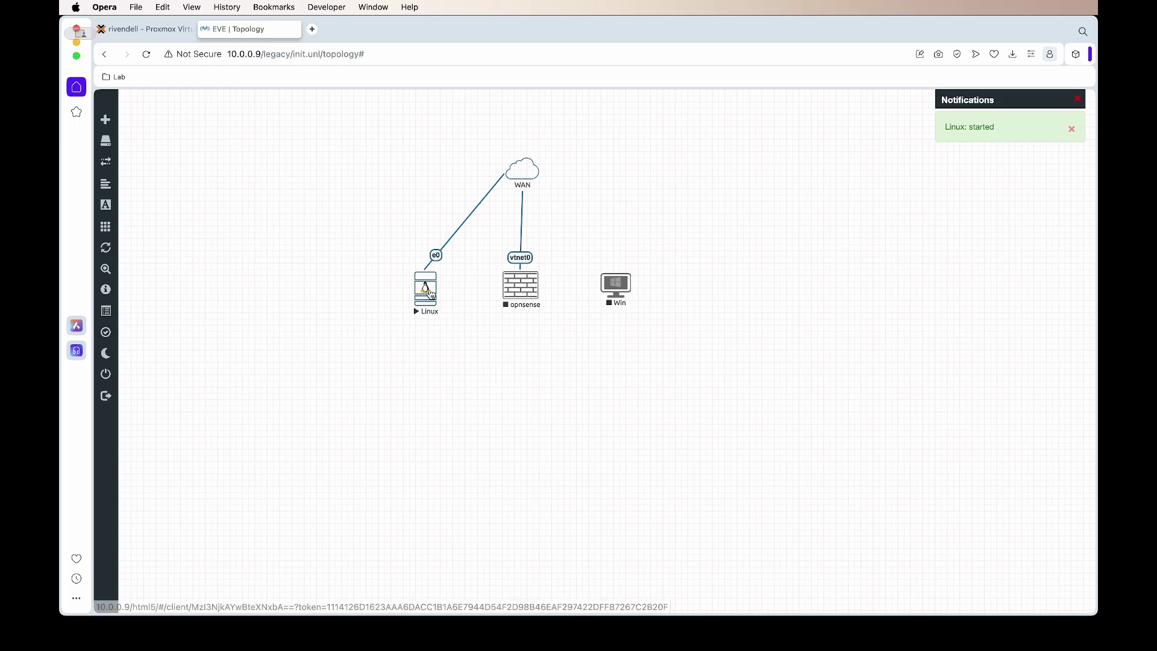
{"action": "left_click", "coordinate": [416, 314]}
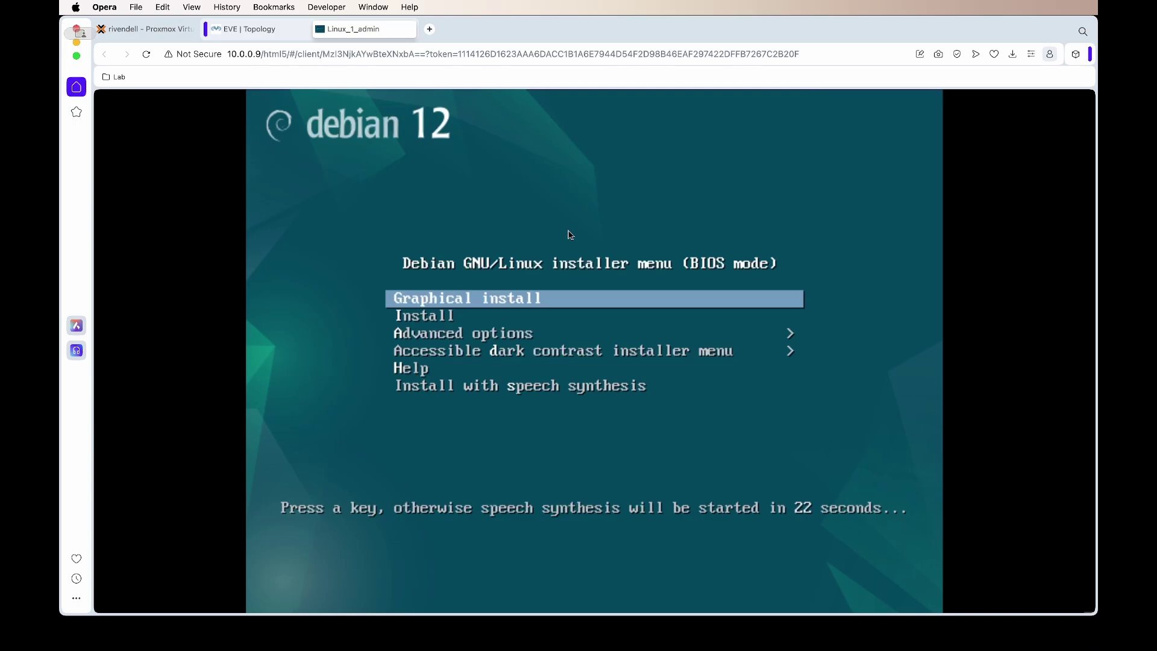
{"action": "key", "text": "Down"}
{"action": "key", "text": "Up"}
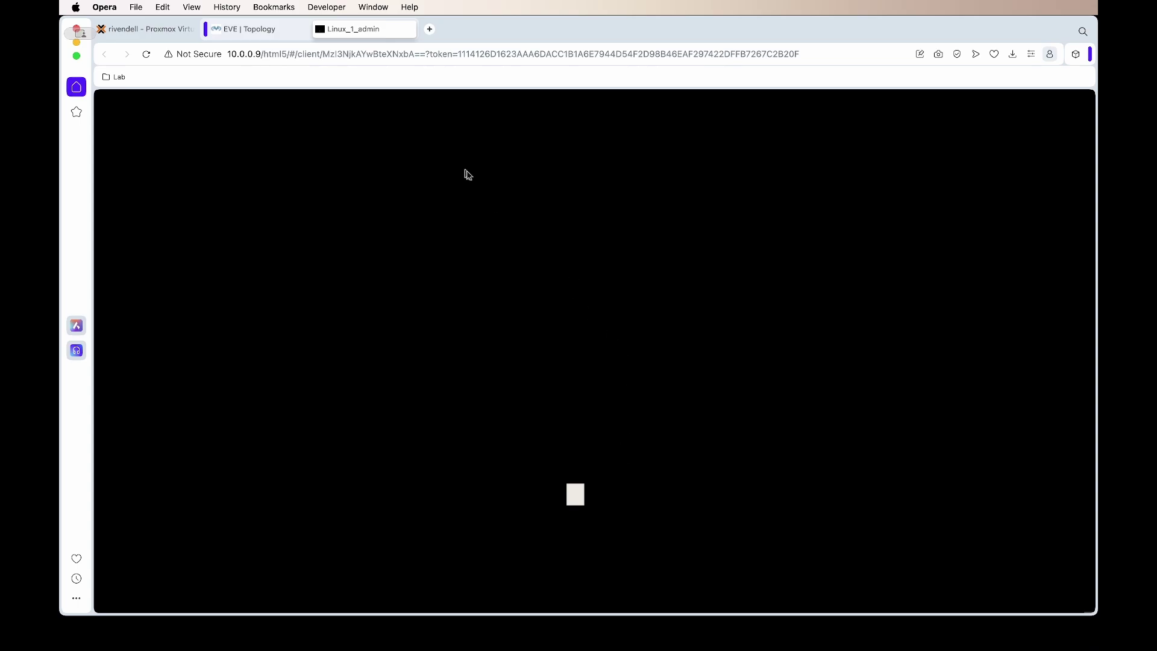
Step: Follow the Debian installer's progress until the Installation complete screen appears
{"action": "left_click", "coordinate": [264, 29]}
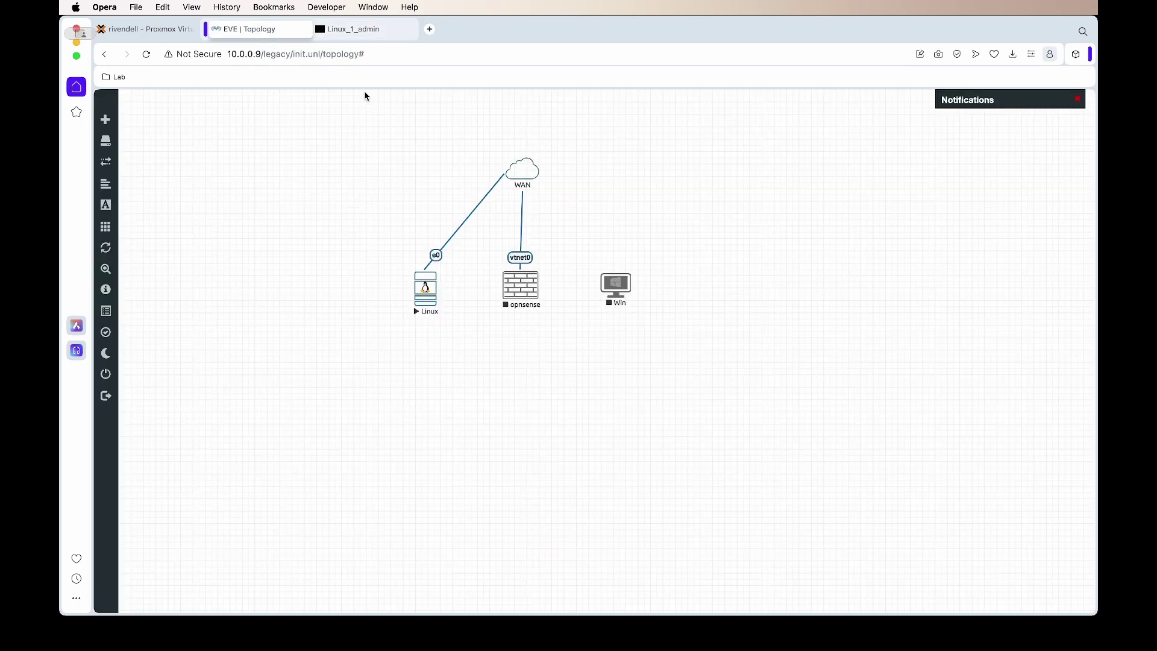
{"action": "left_click", "coordinate": [365, 29]}
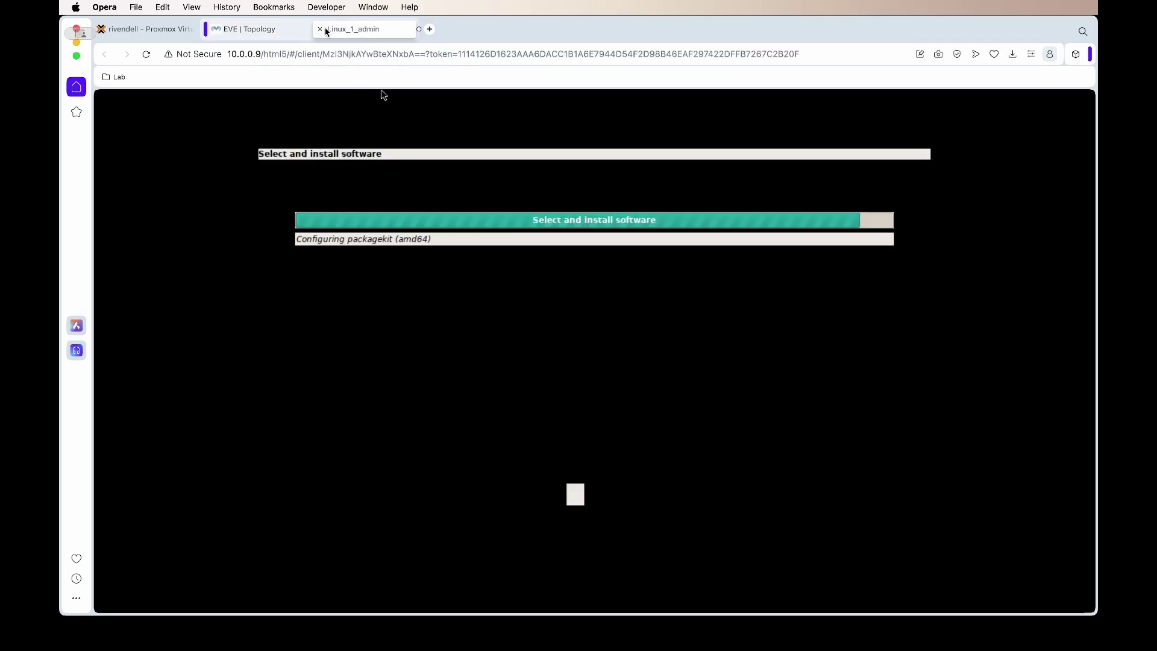
{"action": "left_click", "coordinate": [322, 29]}
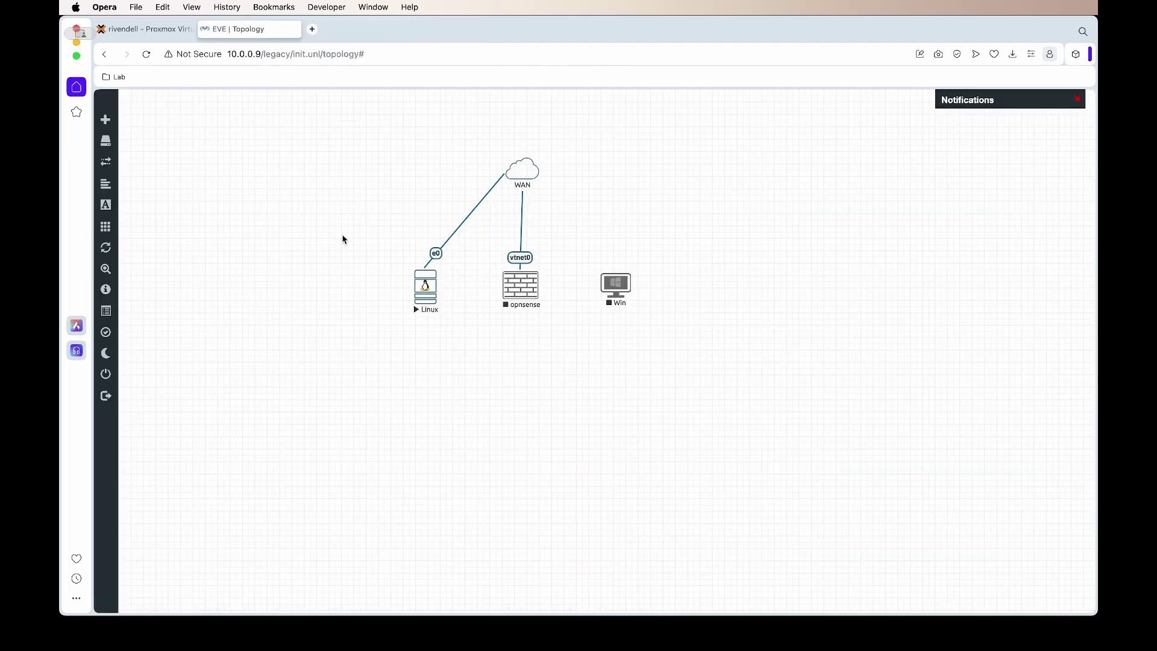
{"action": "left_click", "coordinate": [431, 284]}
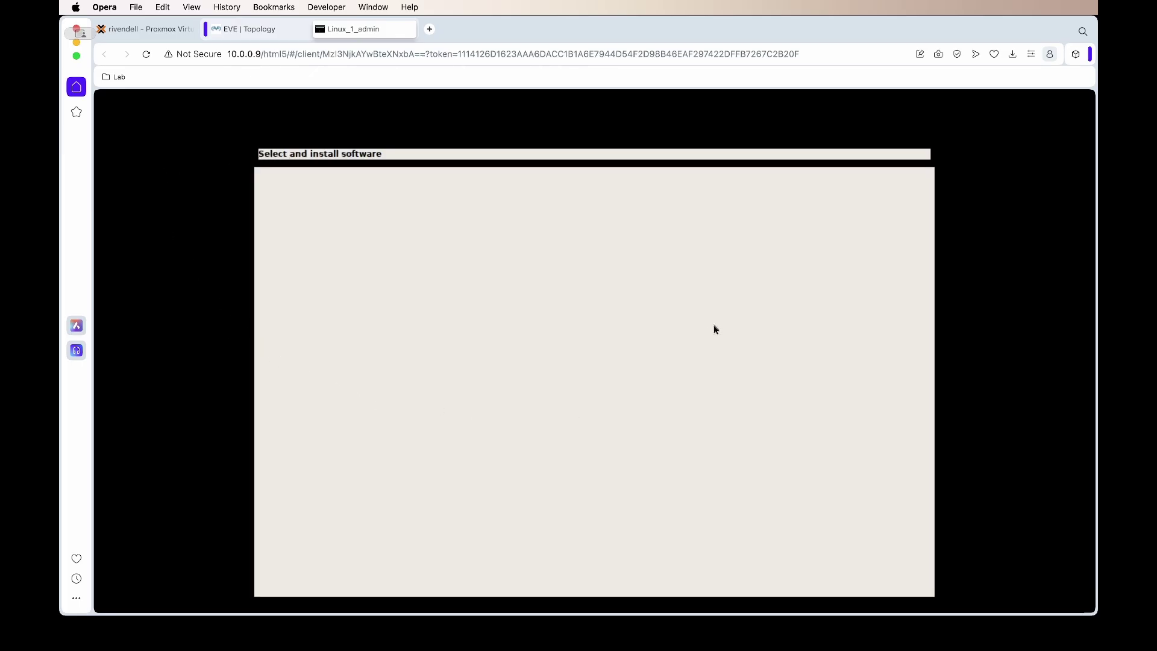
{"action": "left_click", "coordinate": [269, 34]}
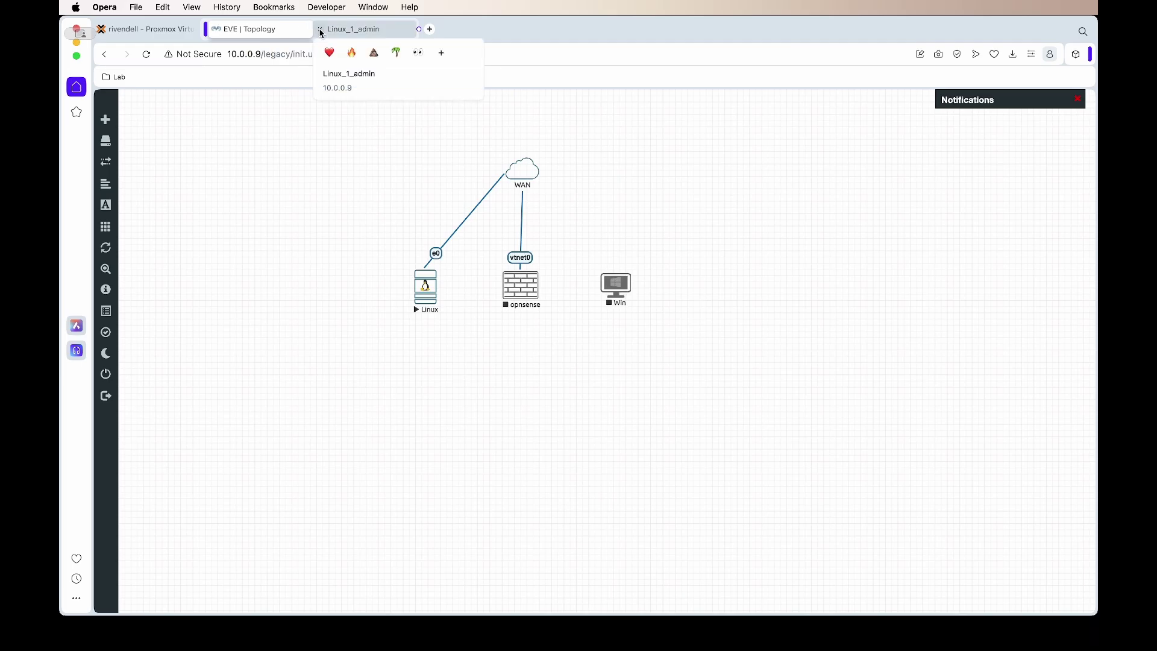
{"action": "left_click", "coordinate": [321, 34]}
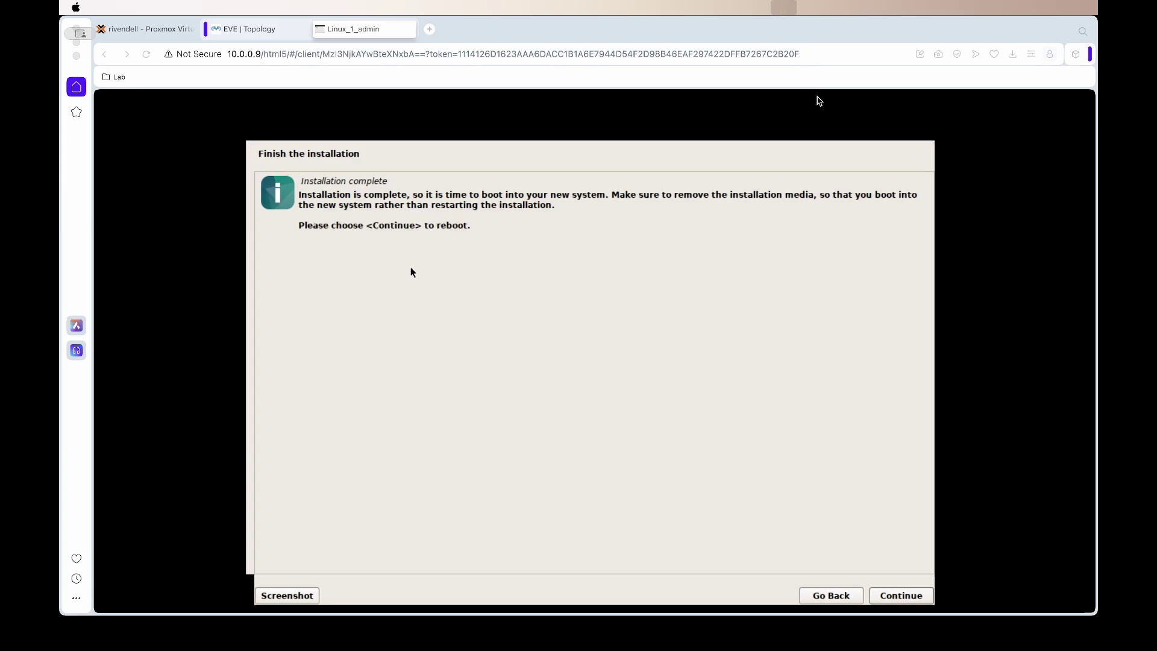
{"action": "key", "text": "super+Tab"}
Step: In linux-debian-12, run rm -f cdrom.iso and confirm only virtioa.qcow2 remains
{"action": "type", "text": "cd "}
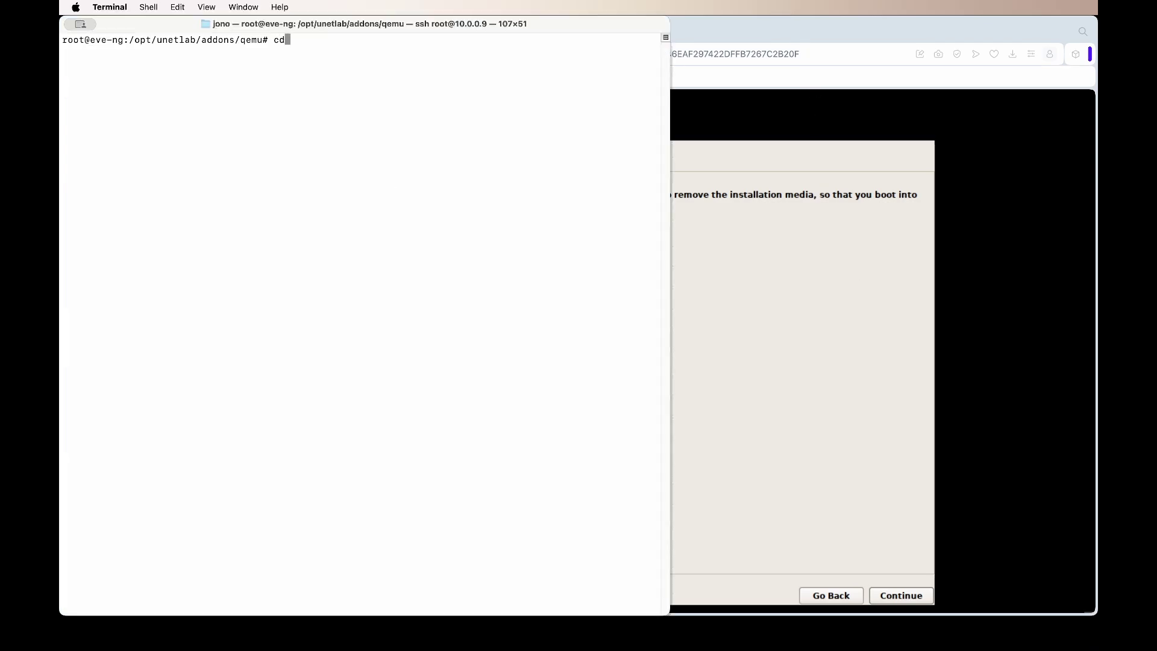
{"action": "type", "text": "lin"}
{"action": "key", "text": "Tab"}
{"action": "key", "text": "Return"}
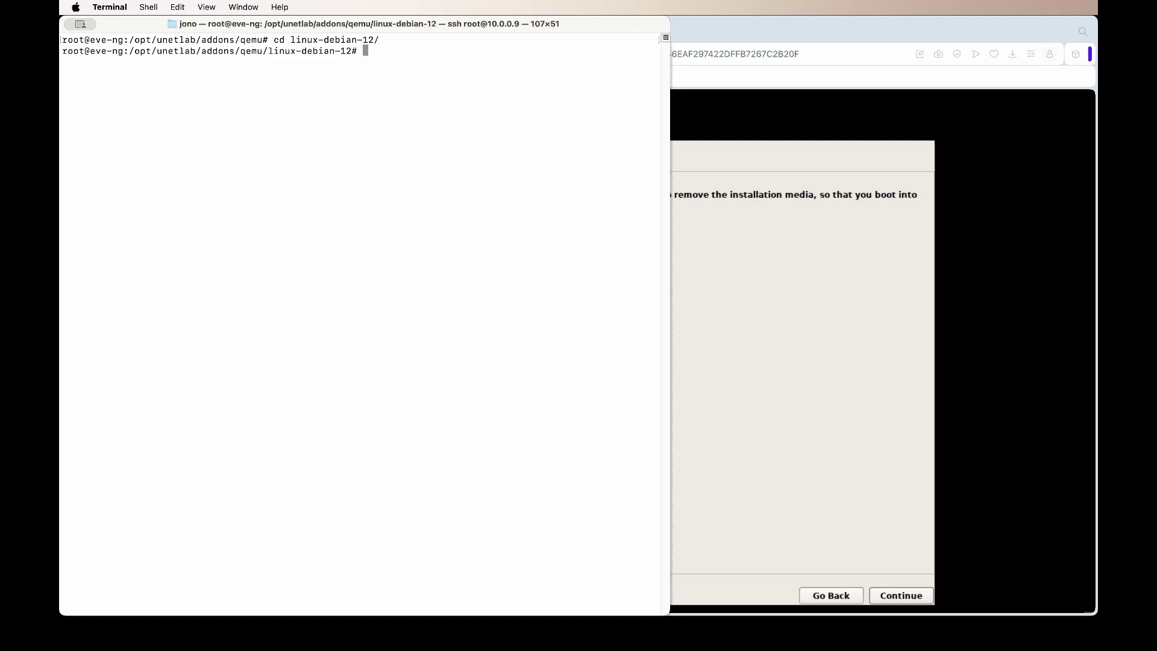
{"action": "type", "text": "ls"}
{"action": "key", "text": "Return"}
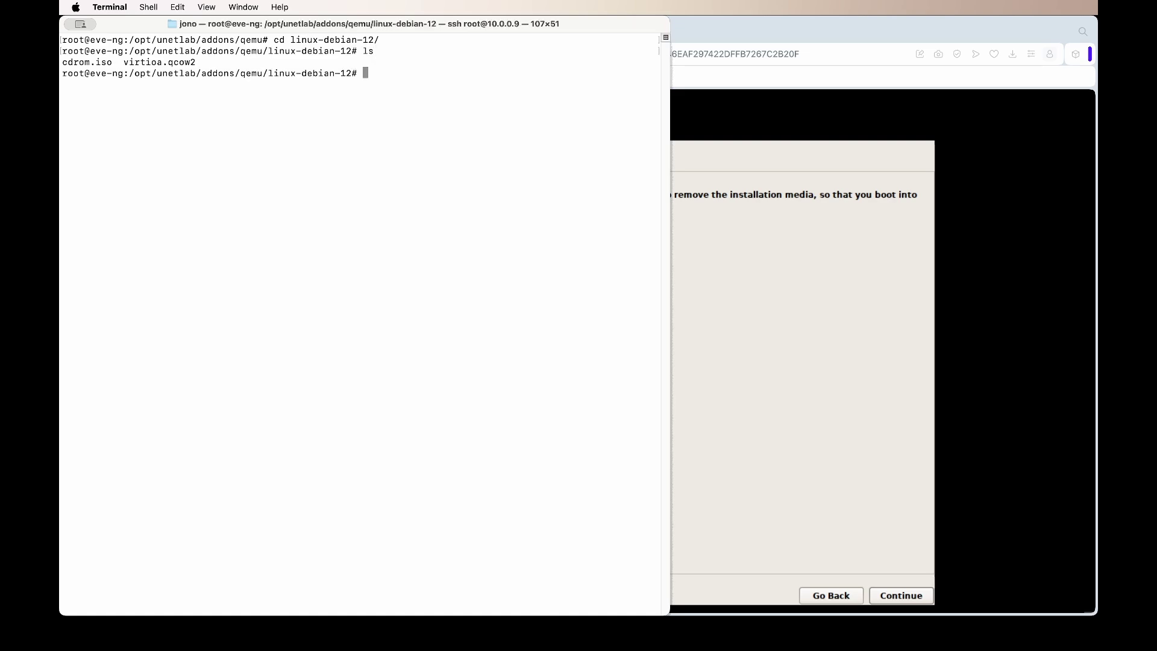
{"action": "type", "text": "rm -f cd"}
{"action": "key", "text": "Tab"}
{"action": "key", "text": "Return"}
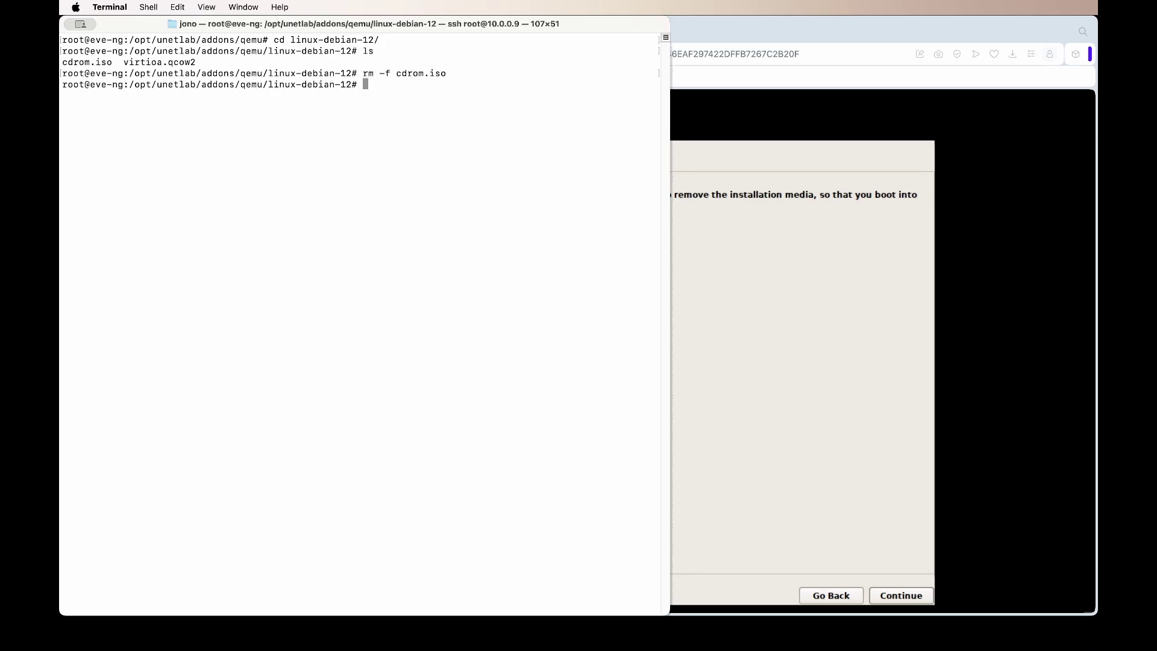
{"action": "type", "text": "ls"}
{"action": "key", "text": "Return"}
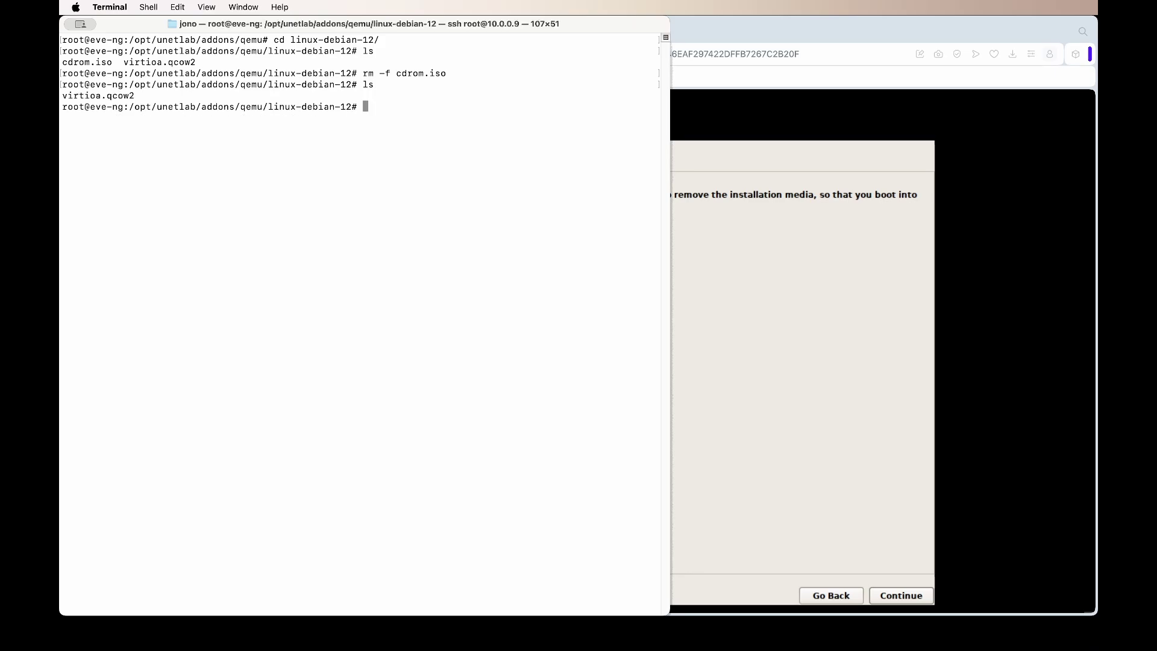
{"action": "left_click_drag", "start_coordinate": [136, 95], "coordinate": [61, 86]}
Step: Finish the Debian install, reboot into the desktop and launch Firefox
{"action": "key", "text": "super+Tab"}
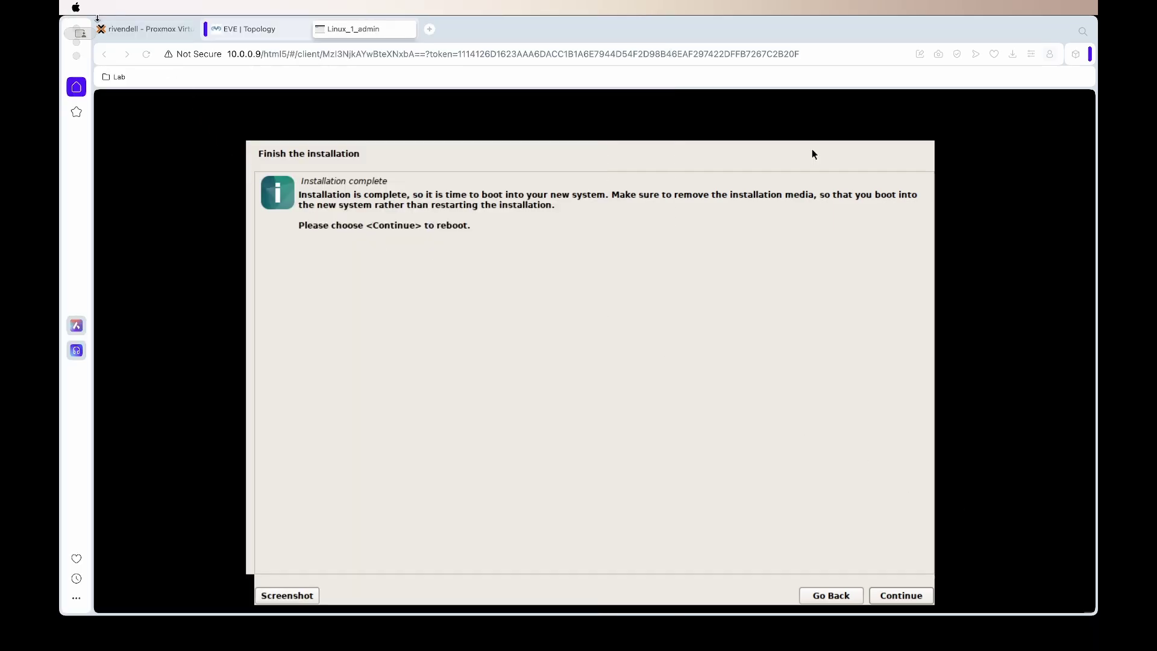
{"action": "left_click", "coordinate": [901, 596]}
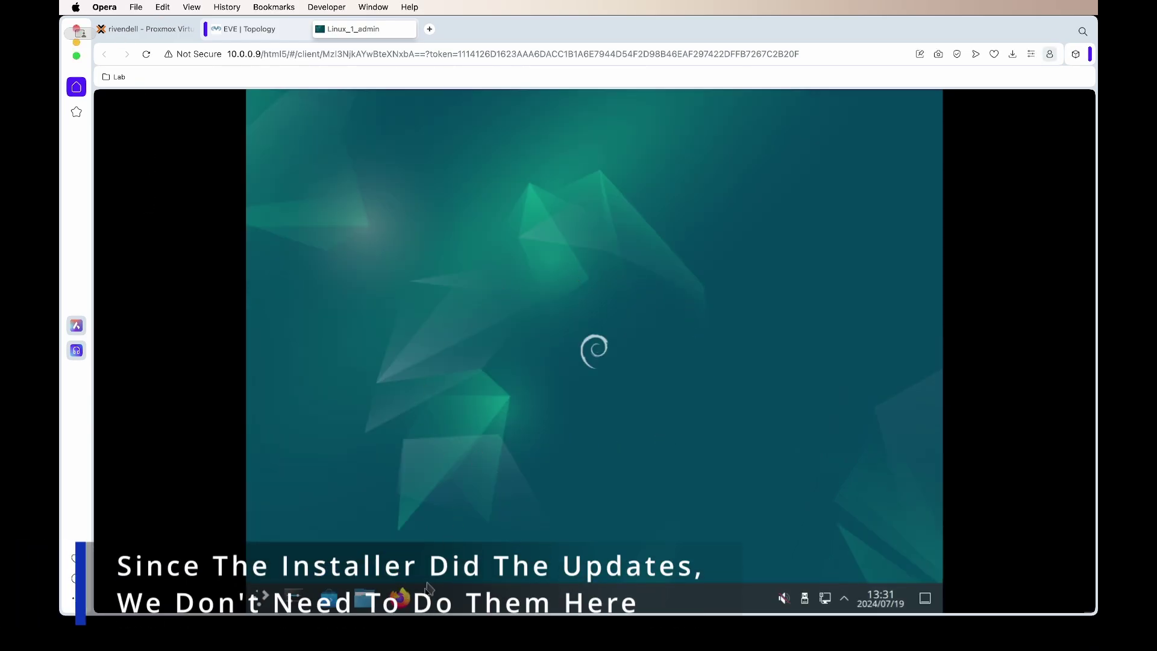
{"action": "left_click", "coordinate": [408, 600]}
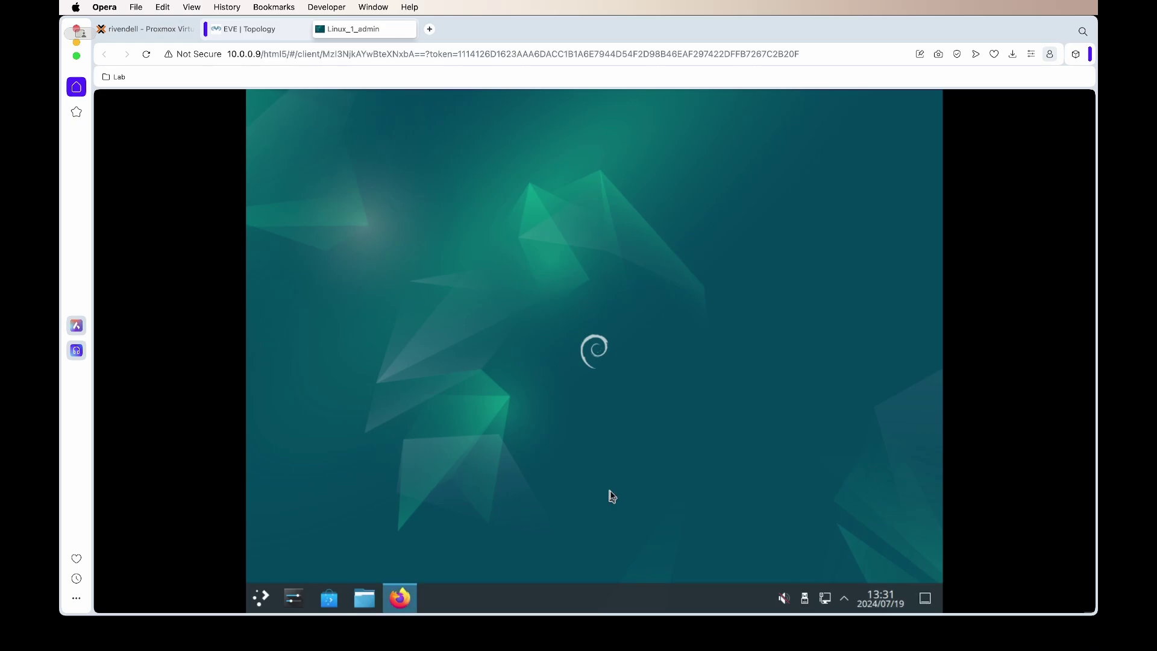
Step: Shut down the Debian system from the application launcher
{"action": "left_click", "coordinate": [261, 597]}
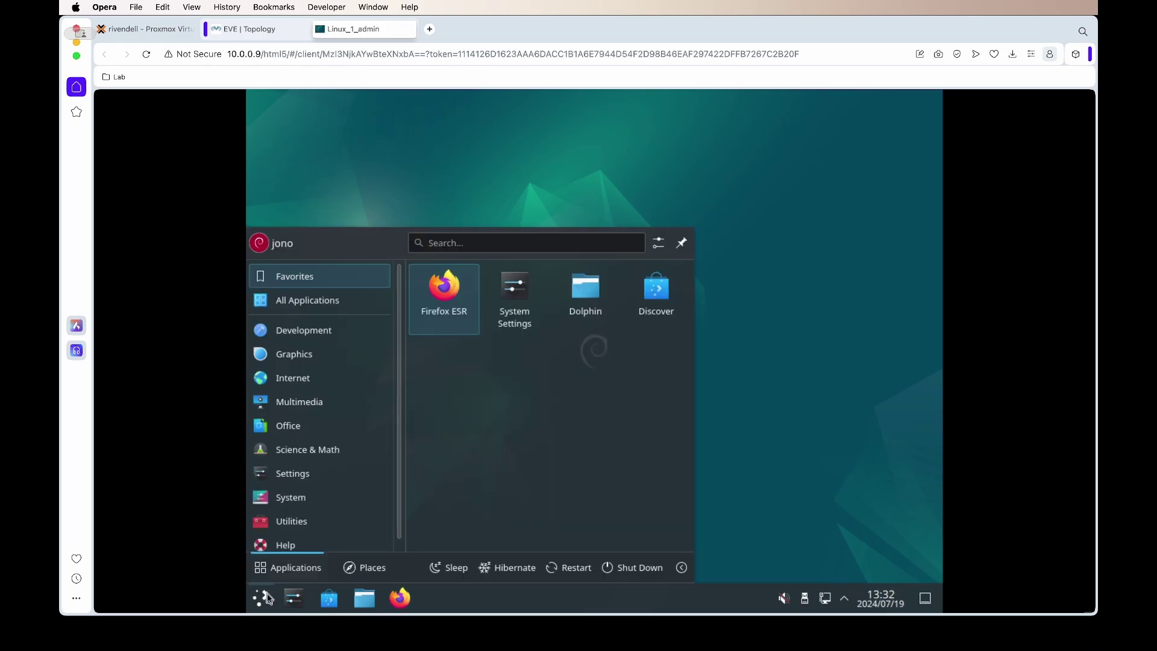
{"action": "left_click", "coordinate": [643, 573]}
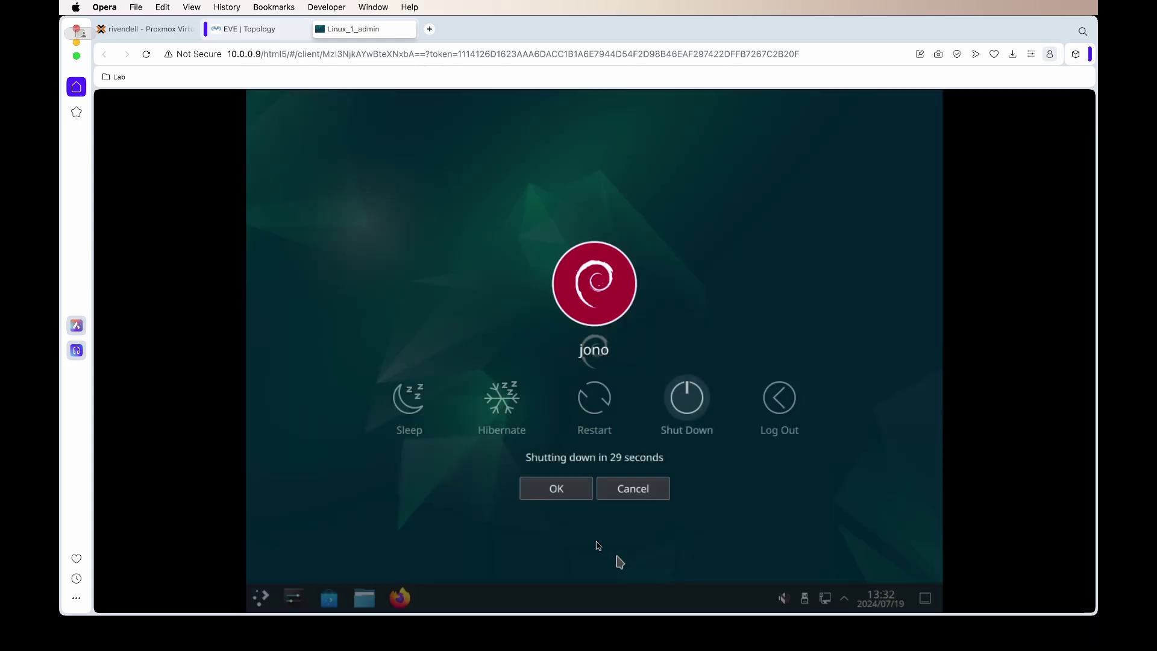
{"action": "left_click", "coordinate": [572, 499]}
{"action": "key", "text": "super+w"}
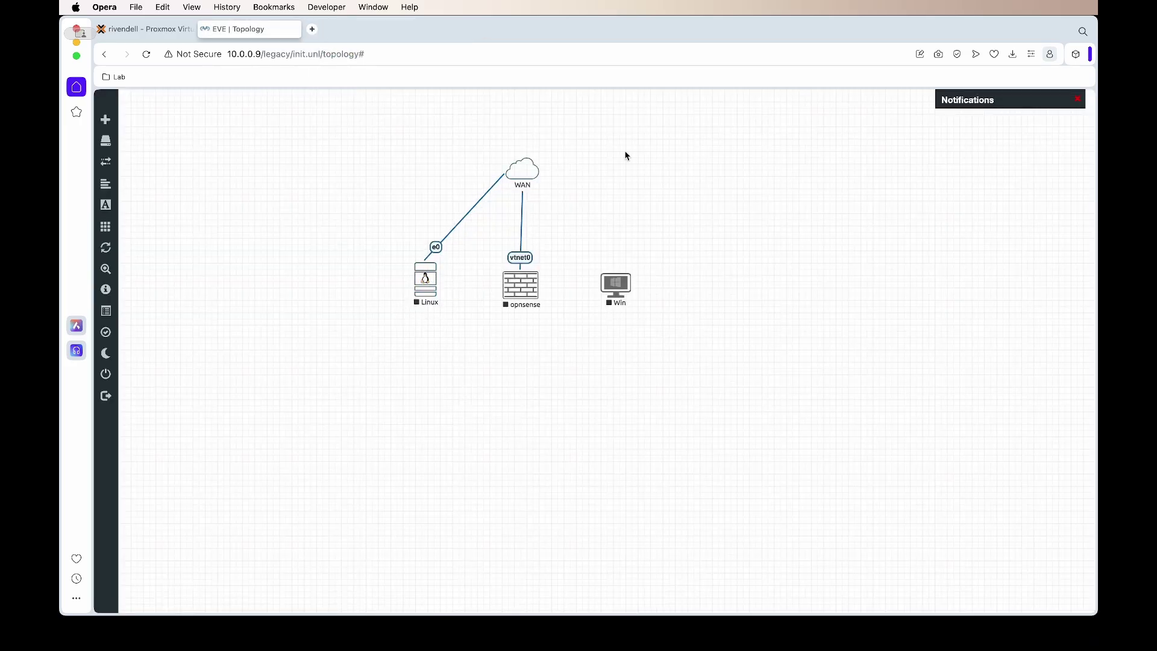
Step: Start the opnsense node and open its console
{"action": "left_click", "coordinate": [514, 285]}
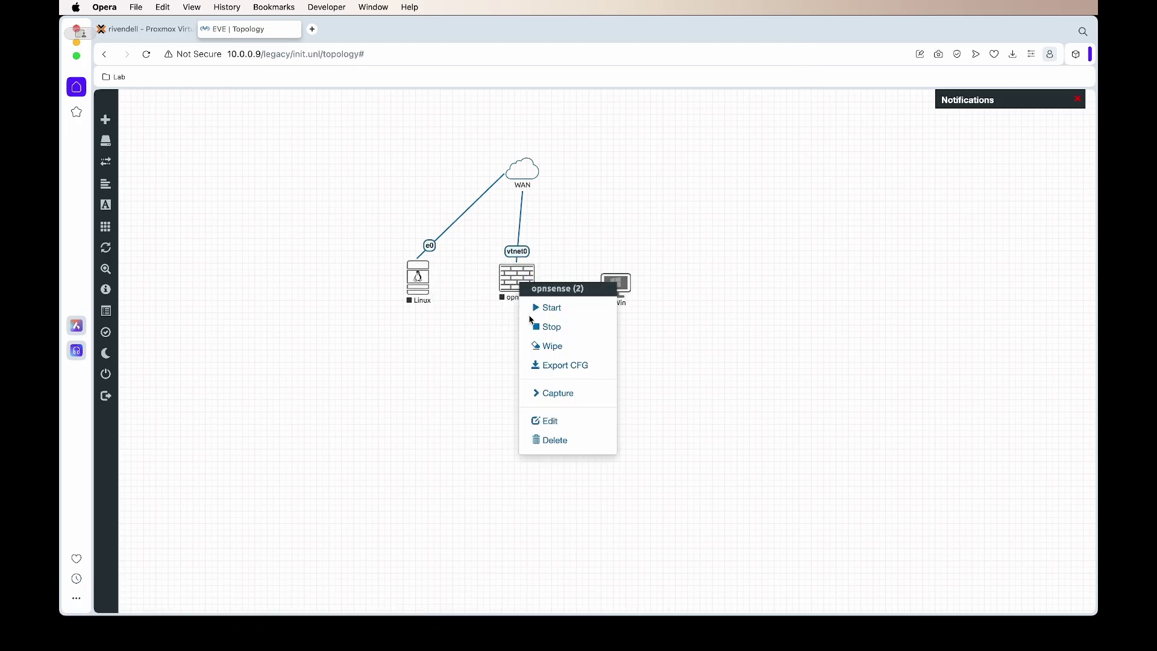
{"action": "left_click", "coordinate": [537, 308]}
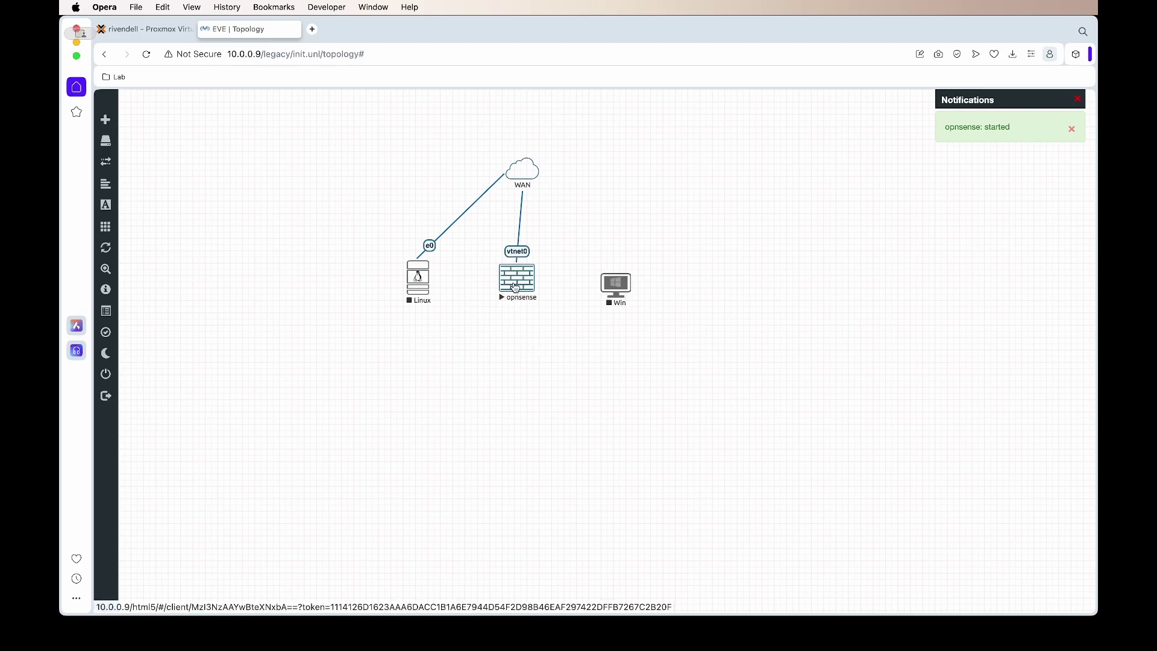
{"action": "left_click", "coordinate": [503, 299]}
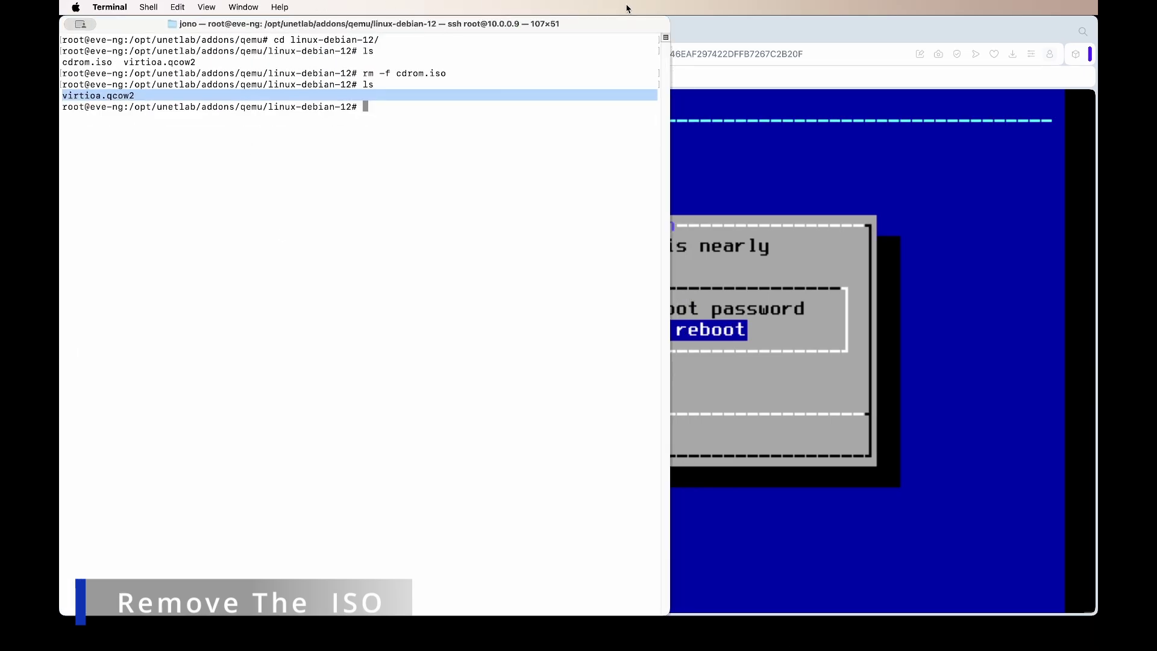
Step: In the server shell, go to opnsense-24, list it, and rerun rm -f cdrom.iso
{"action": "left_click", "coordinate": [966, 28]}
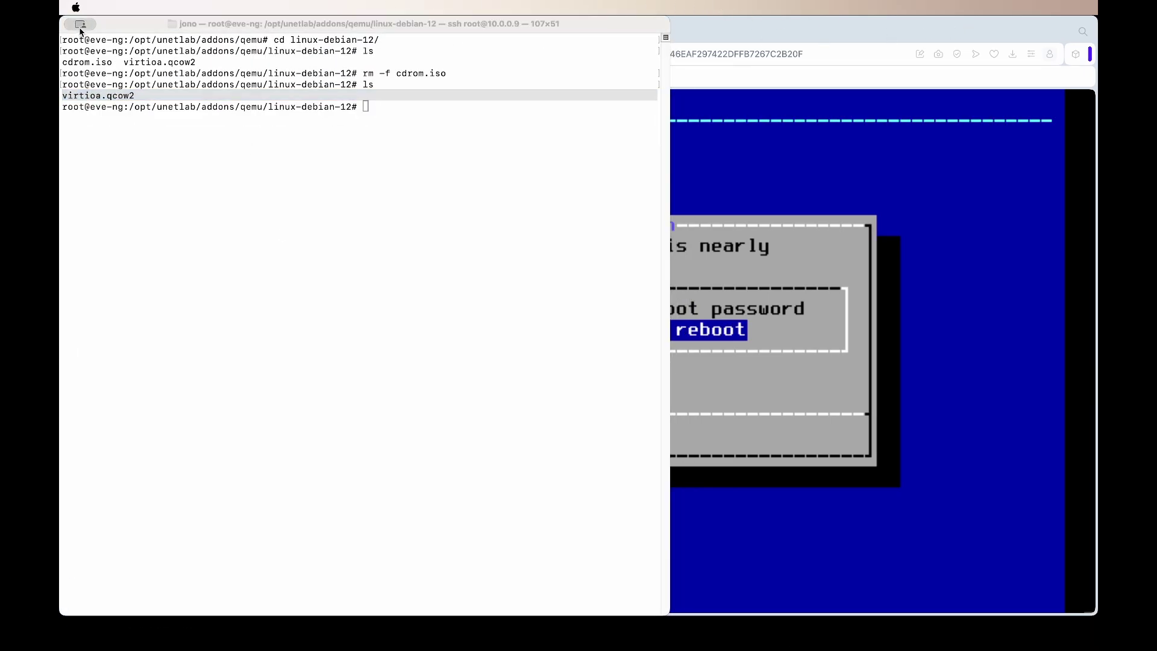
{"action": "left_click", "coordinate": [337, 202]}
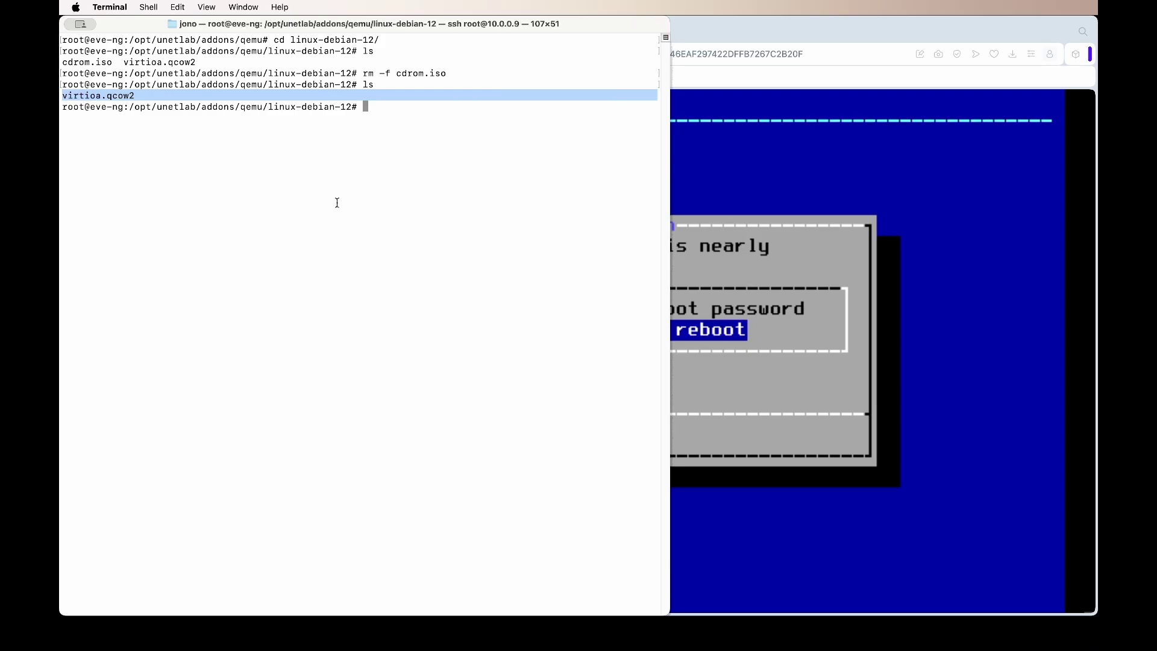
{"action": "type", "text": "cd ../"}
{"action": "key", "text": "Return"}
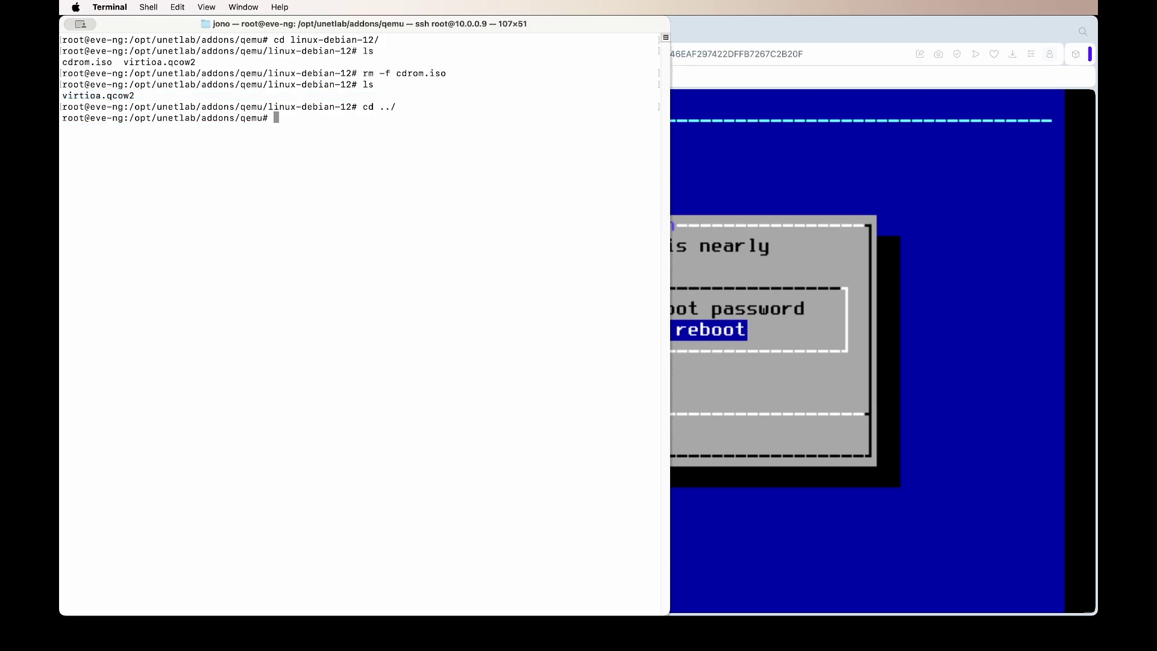
{"action": "type", "text": "cd op"}
{"action": "key", "text": "Tab"}
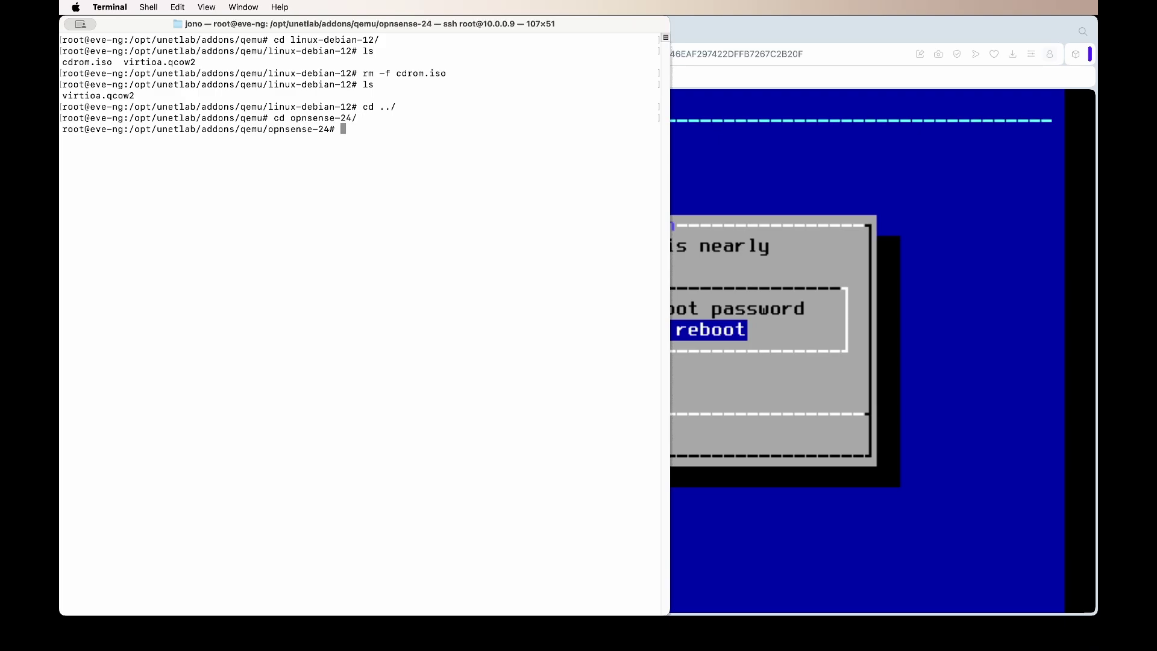
{"action": "type", "text": "ls"}
{"action": "key", "text": "Return"}
{"action": "key", "text": "Up"}
{"action": "key", "text": "Up"}
{"action": "key", "text": "Up"}
{"action": "key", "text": "Up"}
{"action": "key", "text": "Up"}
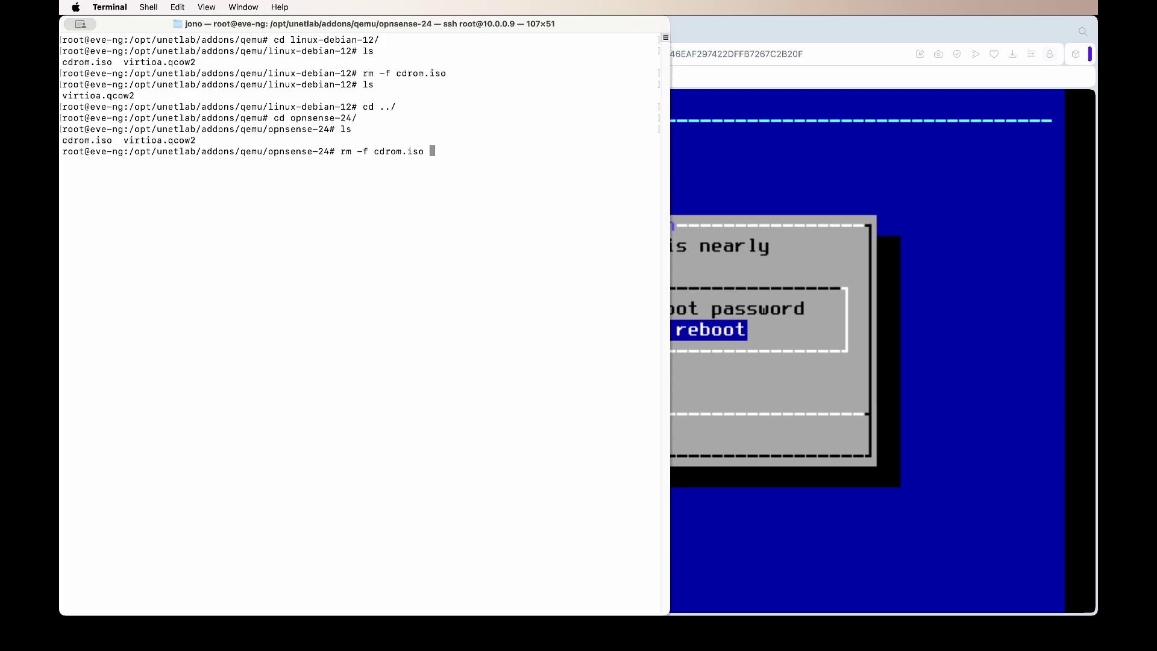
{"action": "key", "text": "Return"}
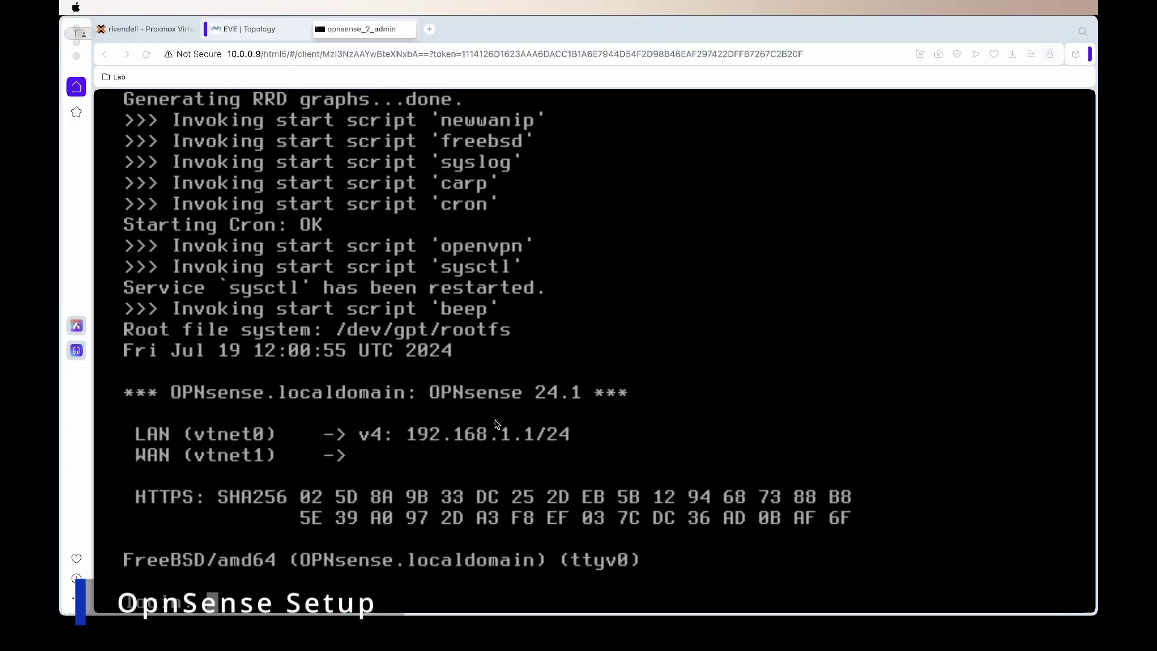
Step: Bring Opera forward and return to the EVE | Topology tab
{"action": "left_click", "coordinate": [220, 443]}
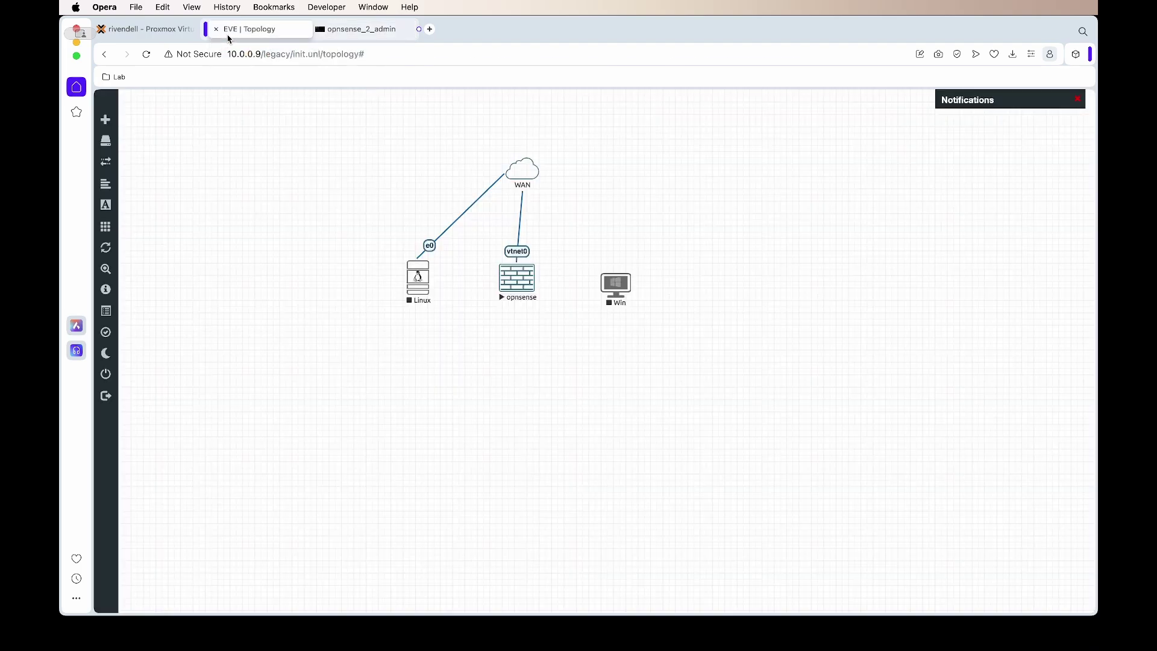
{"action": "left_click", "coordinate": [253, 29]}
Step: Open the opnsense node's console and log in as root with the administrator password
{"action": "left_click", "coordinate": [517, 277]}
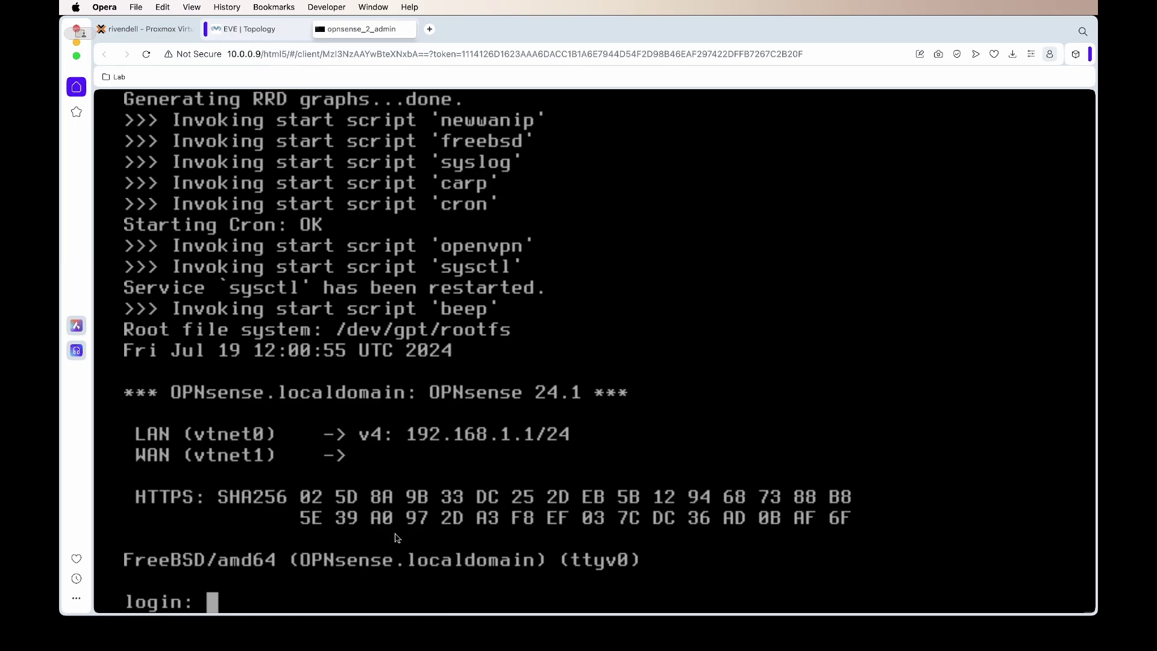
{"action": "type", "text": "root"}
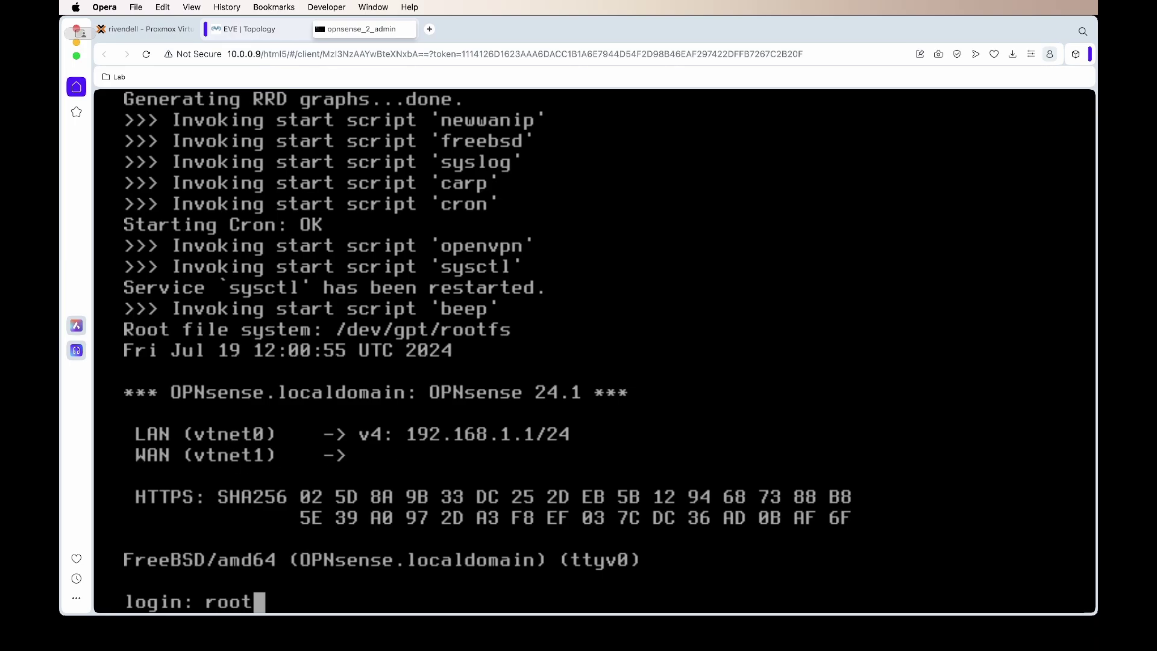
{"action": "key", "text": "Return"}
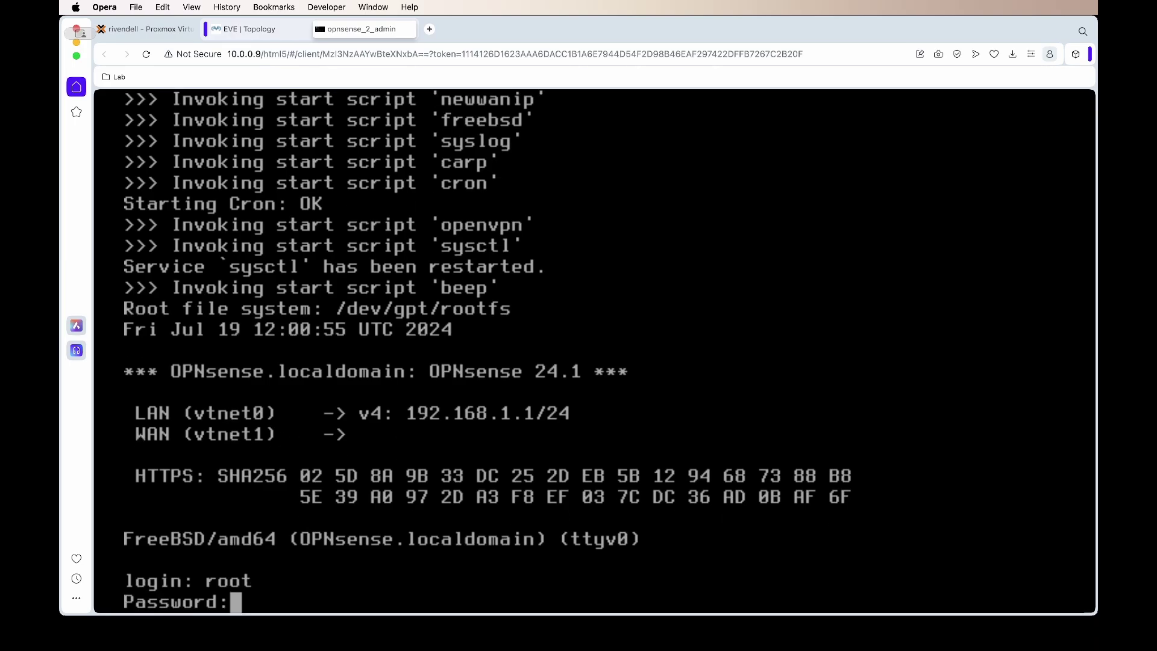
{"action": "key", "text": "Return"}
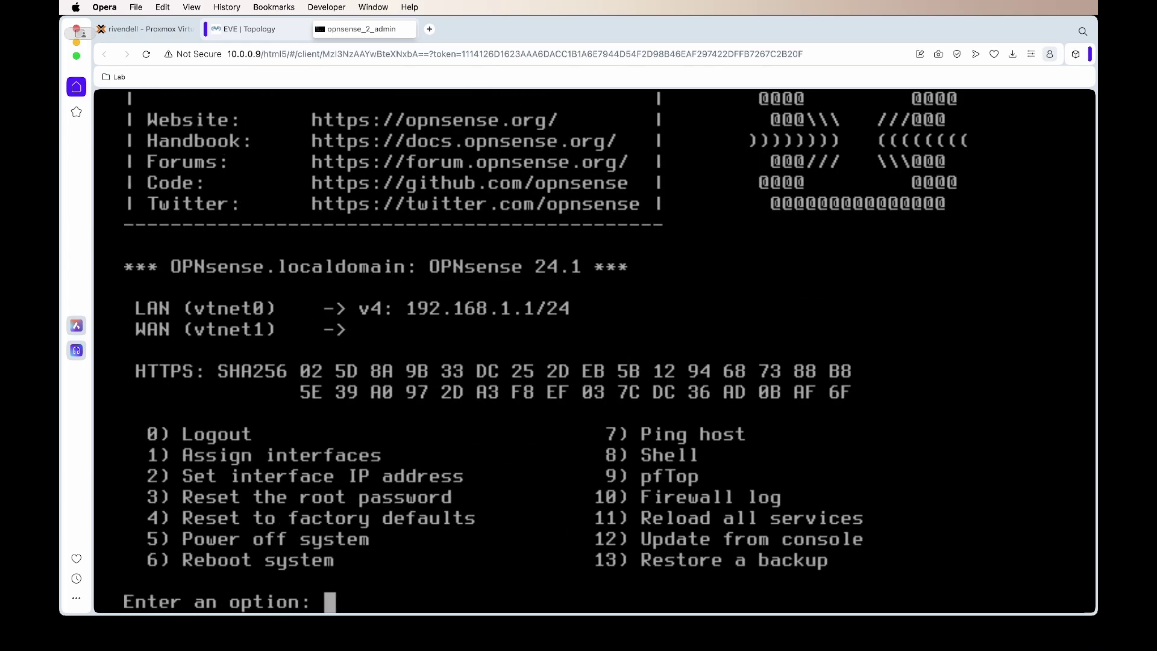
Step: Choose console option 1 to assign interfaces, declining LAGG and VLAN setup
{"action": "type", "text": "1"}
{"action": "key", "text": "Return"}
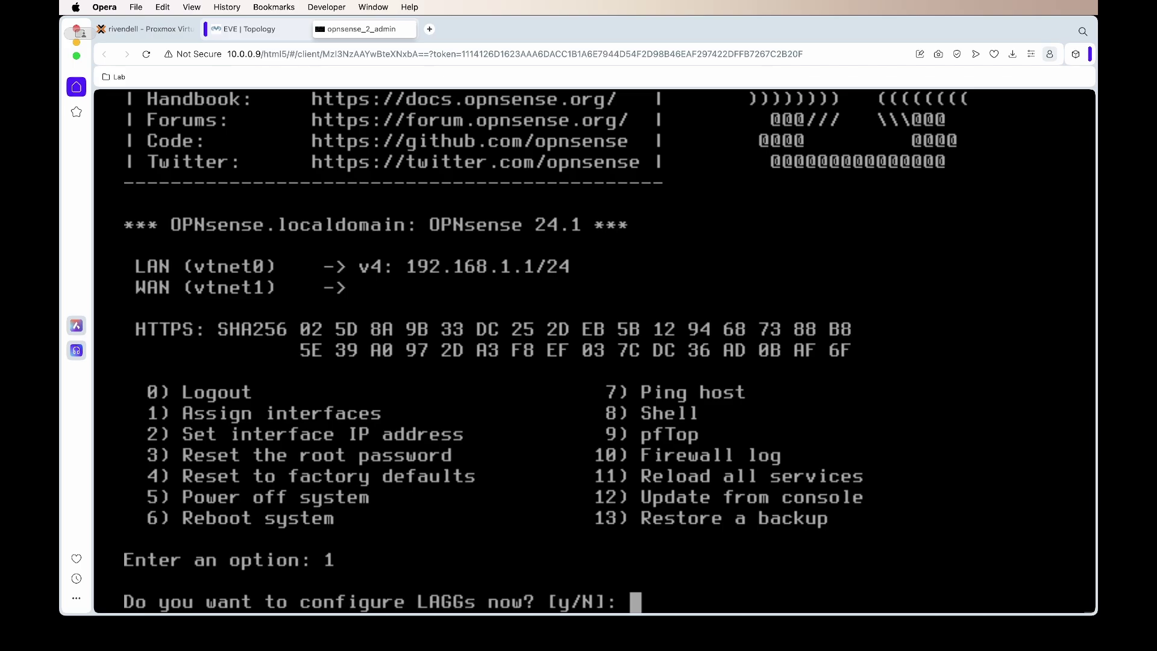
{"action": "type", "text": "n"}
{"action": "key", "text": "Return"}
{"action": "type", "text": "n"}
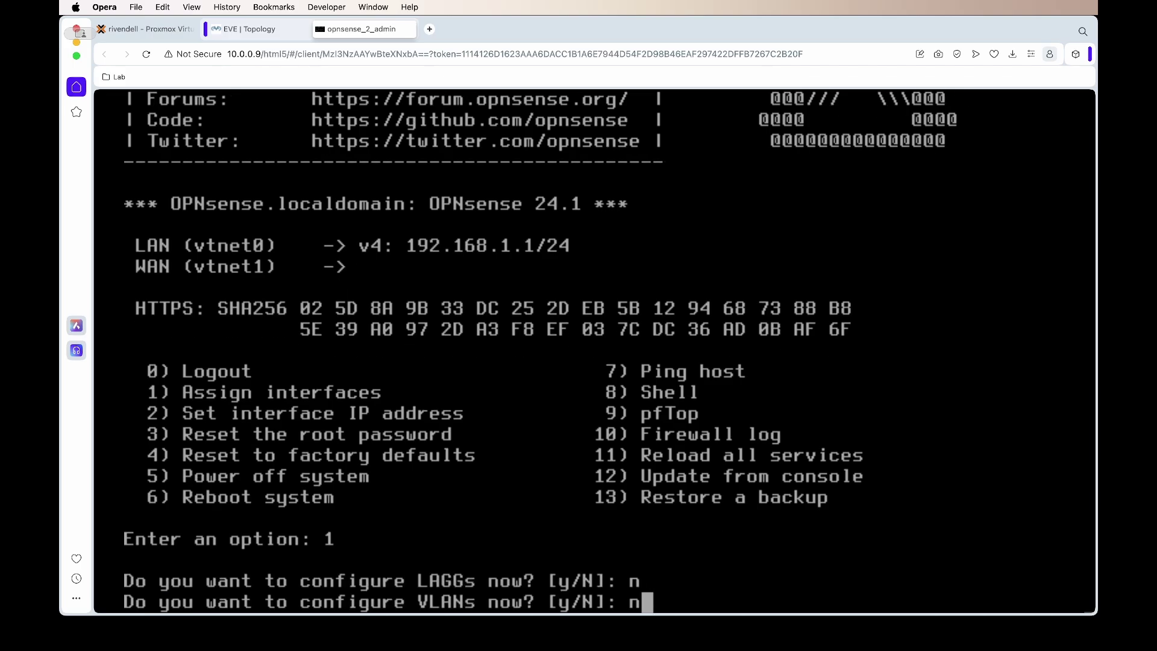
{"action": "key", "text": "Return"}
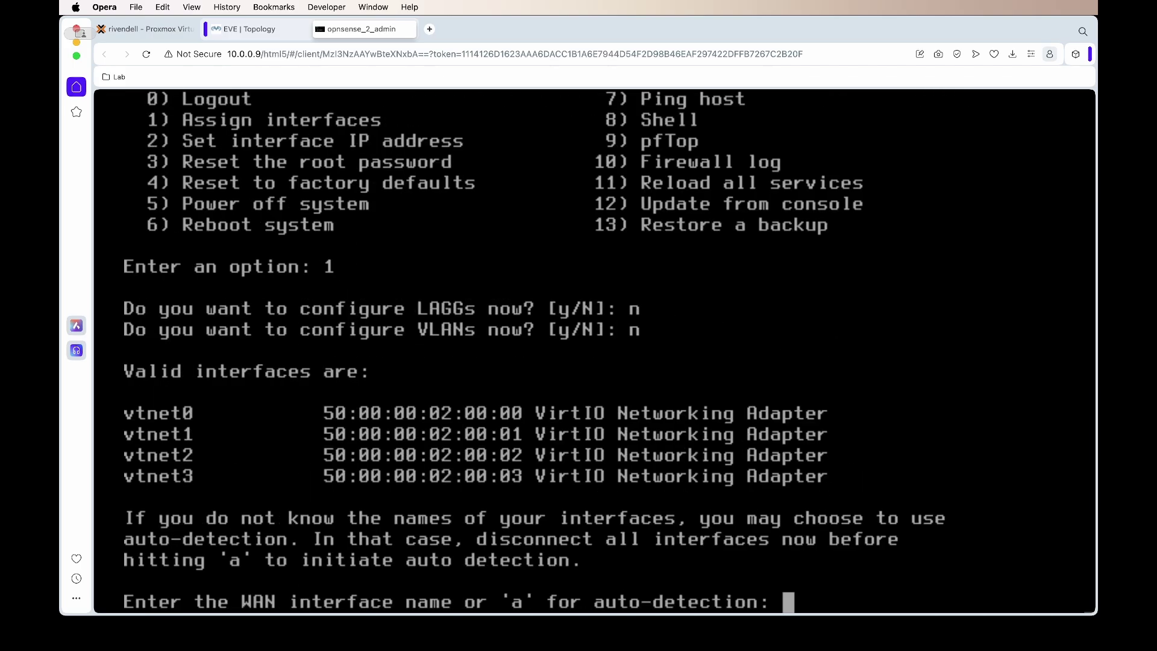
Step: Assign vtnet0 as WAN and vtnet1 as LAN, with no optional interface, and confirm
{"action": "type", "text": "vtn"}
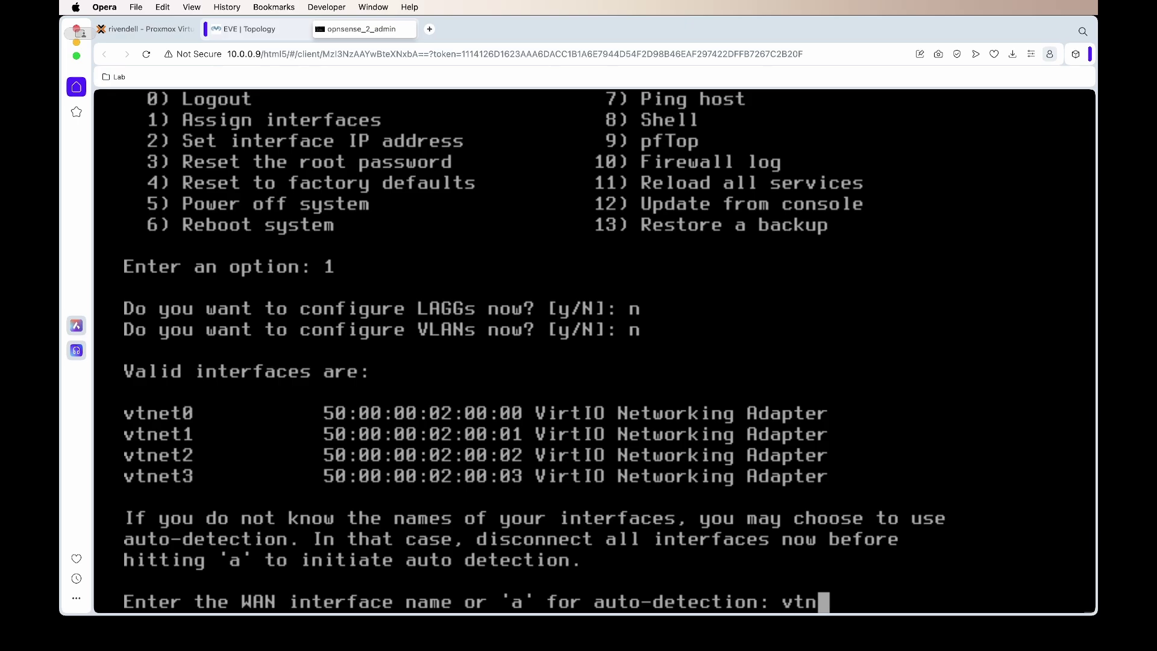
{"action": "type", "text": "et0"}
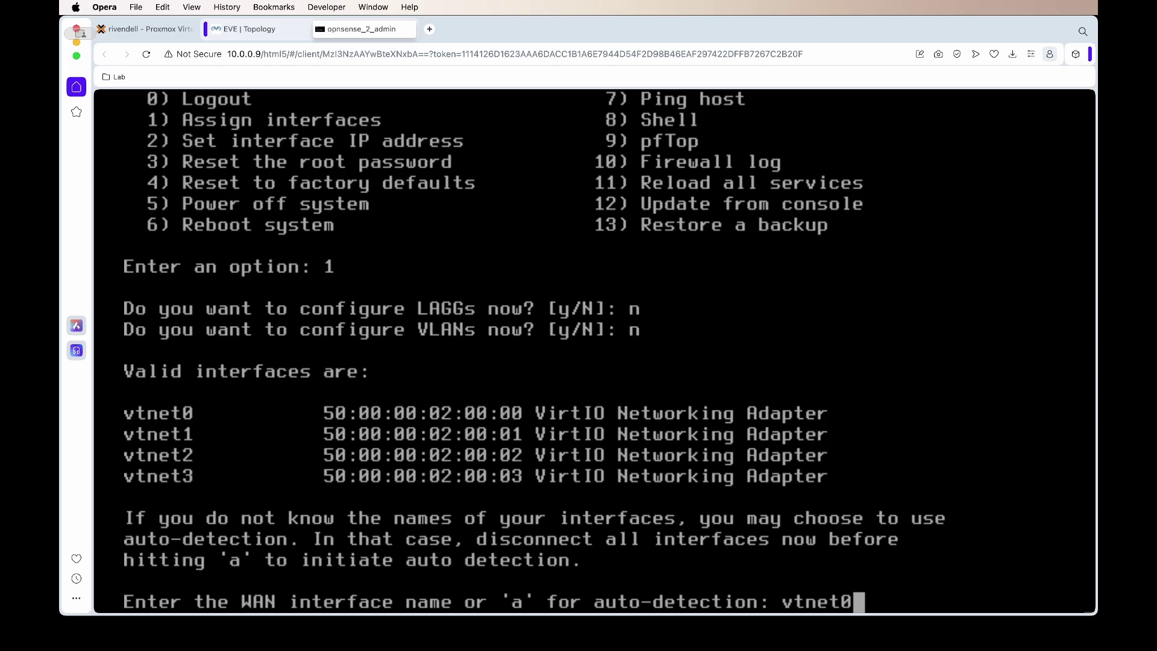
{"action": "key", "text": "Return"}
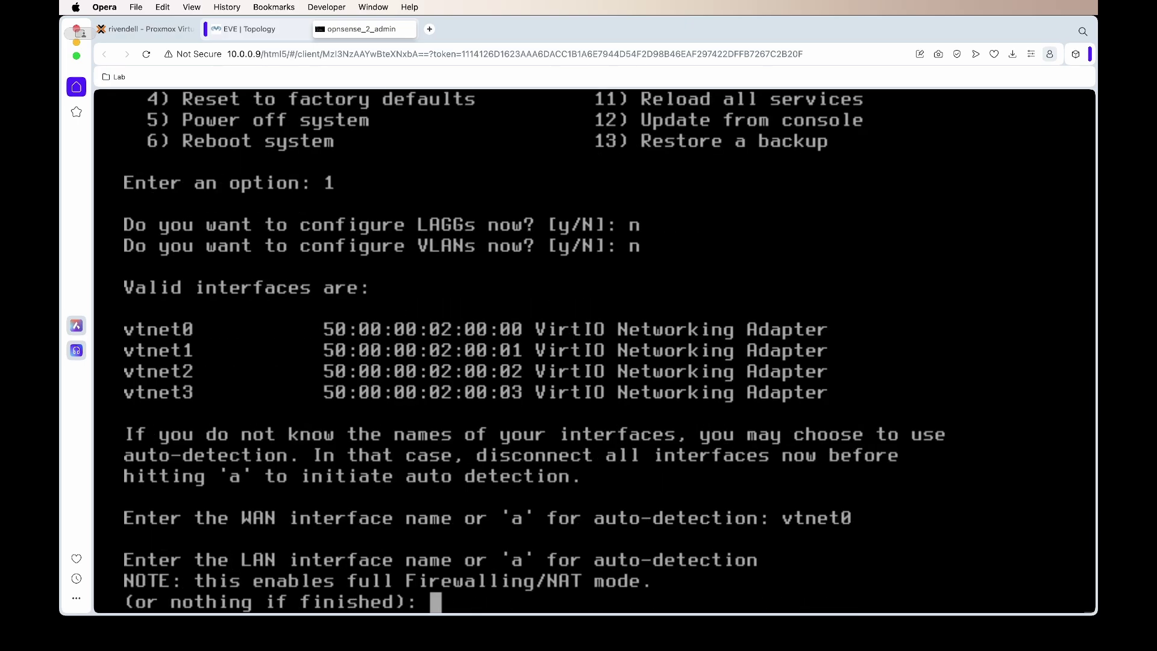
{"action": "type", "text": "vtne"}
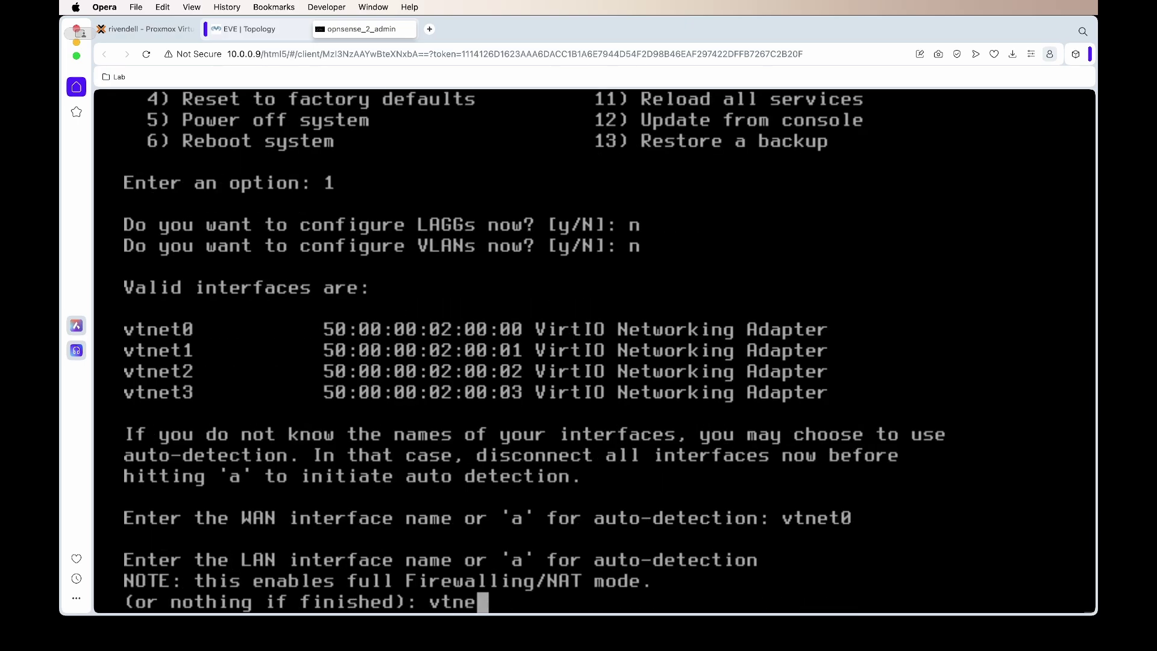
{"action": "type", "text": "t1"}
{"action": "key", "text": "Return"}
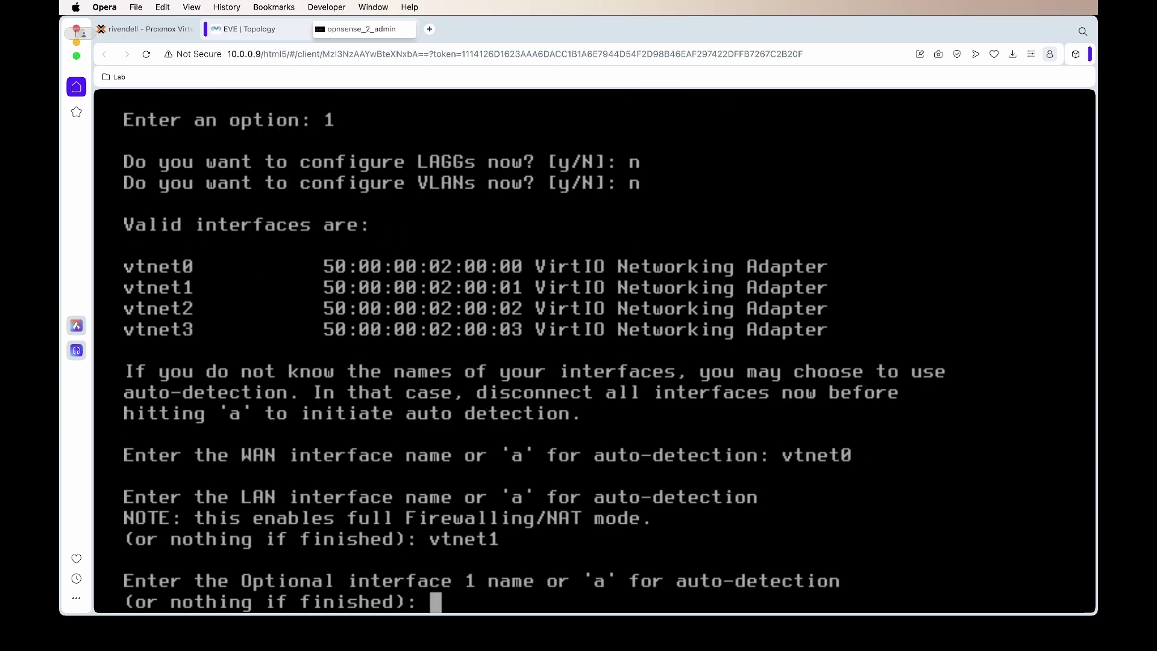
{"action": "key", "text": "Return"}
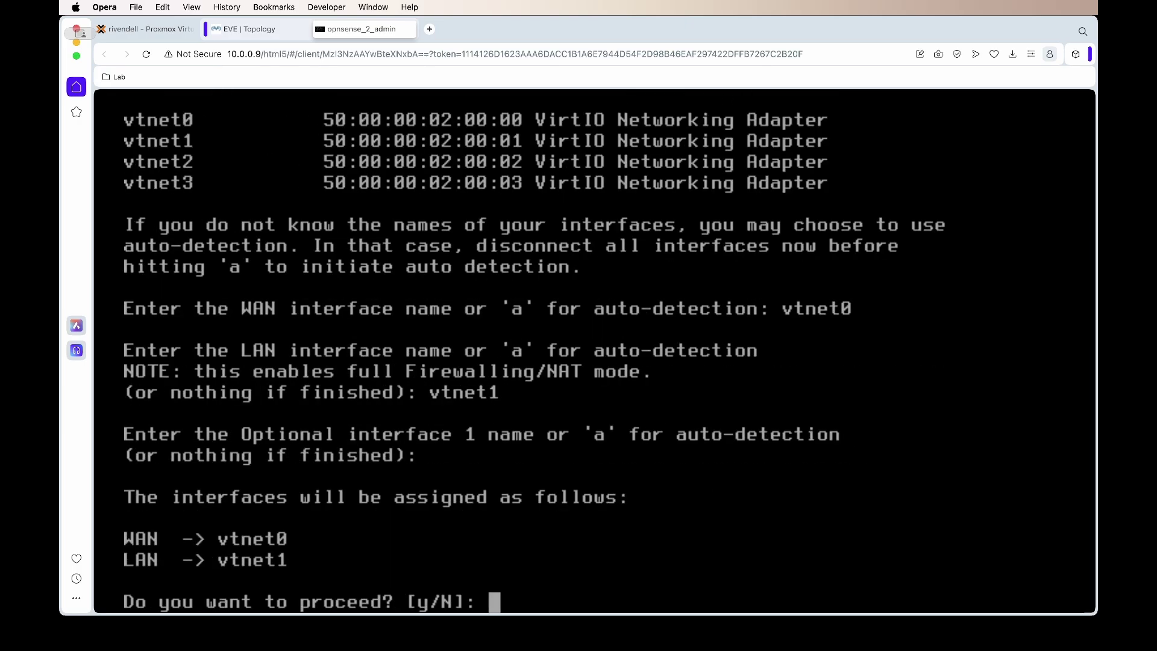
{"action": "type", "text": "y"}
{"action": "key", "text": "Return"}
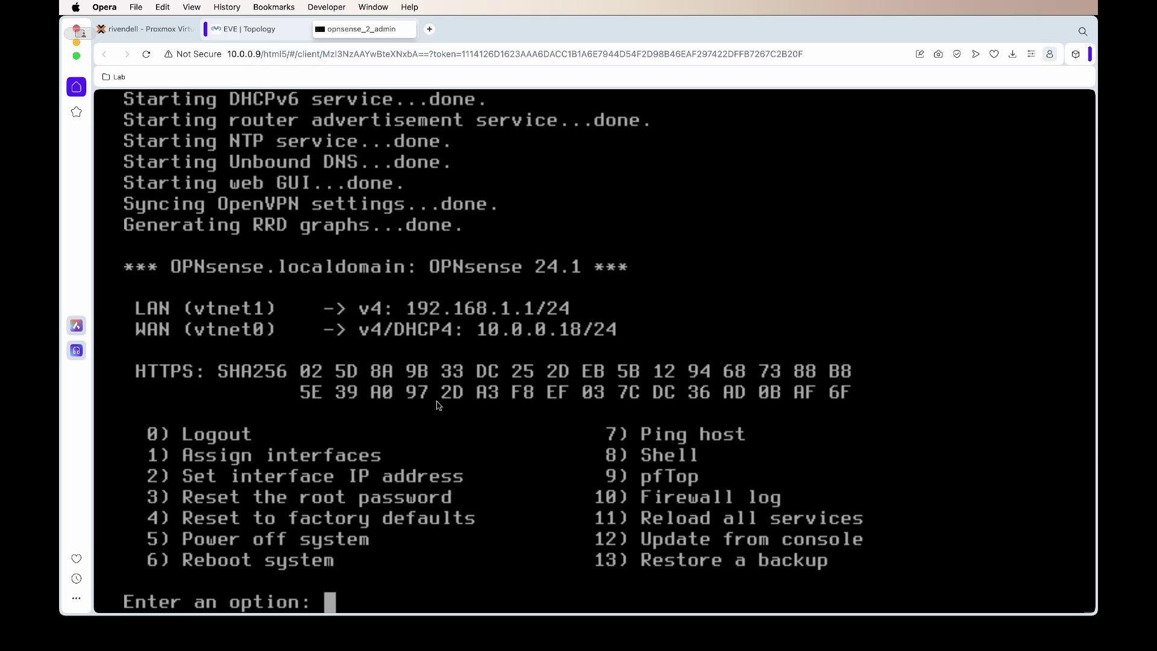
{"action": "left_click", "coordinate": [596, 645]}
Step: Load 10.0.0.18 in a new browser tab
{"action": "left_click", "coordinate": [430, 29]}
{"action": "type", "text": "10"}
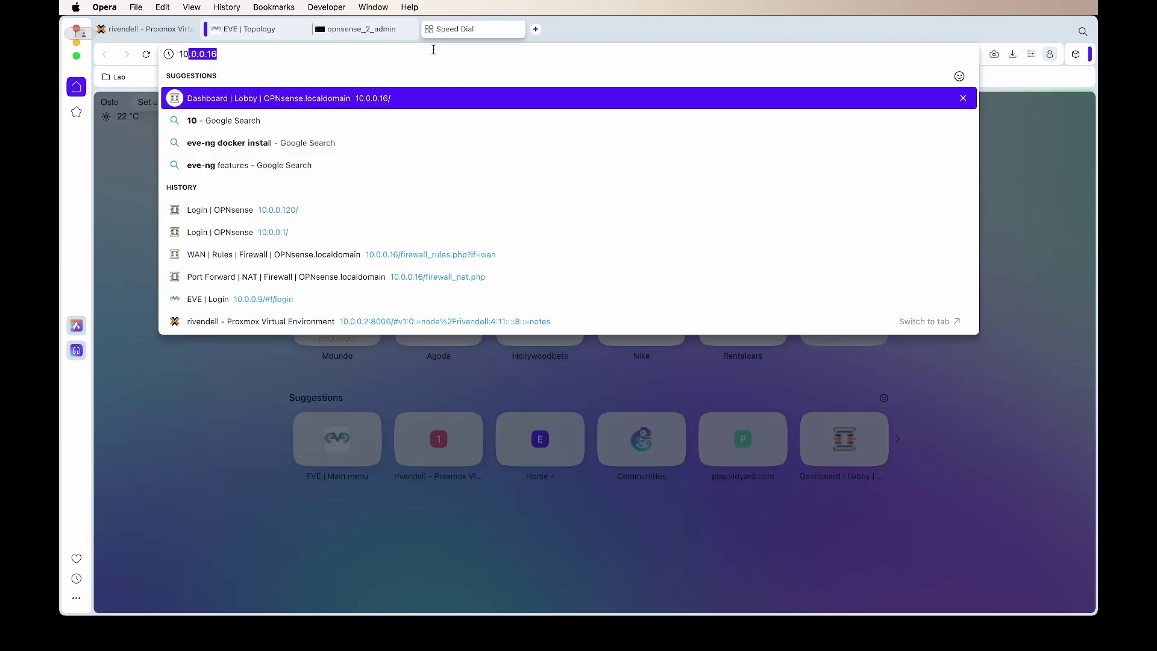
{"action": "type", "text": ".0.0.18"}
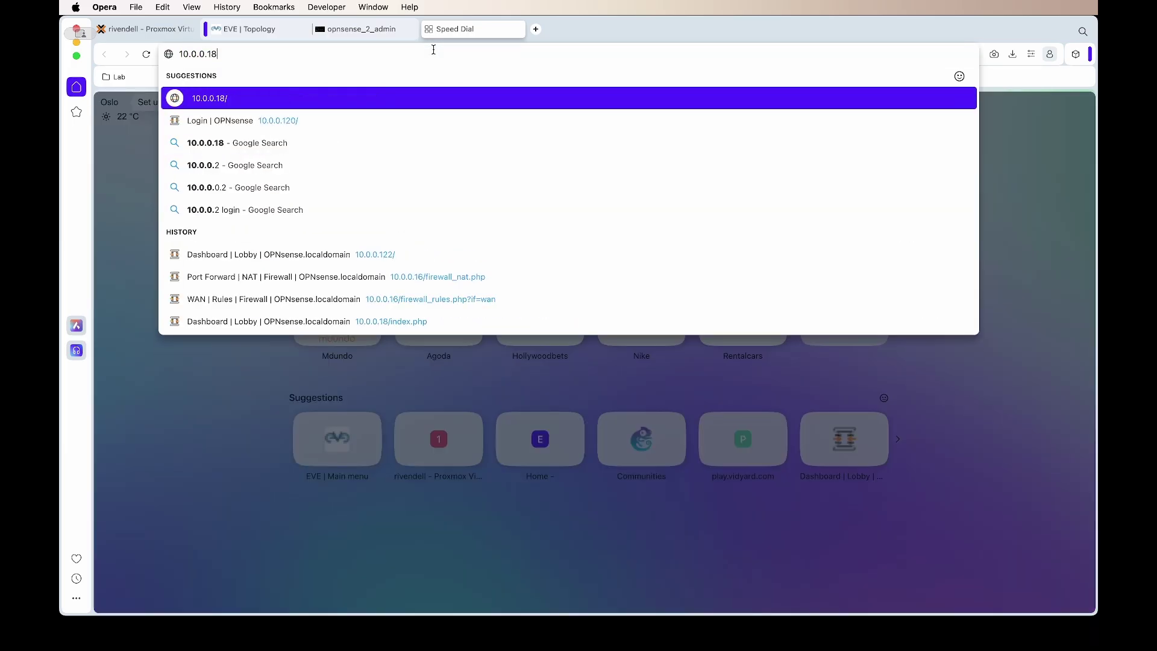
{"action": "key", "text": "Return"}
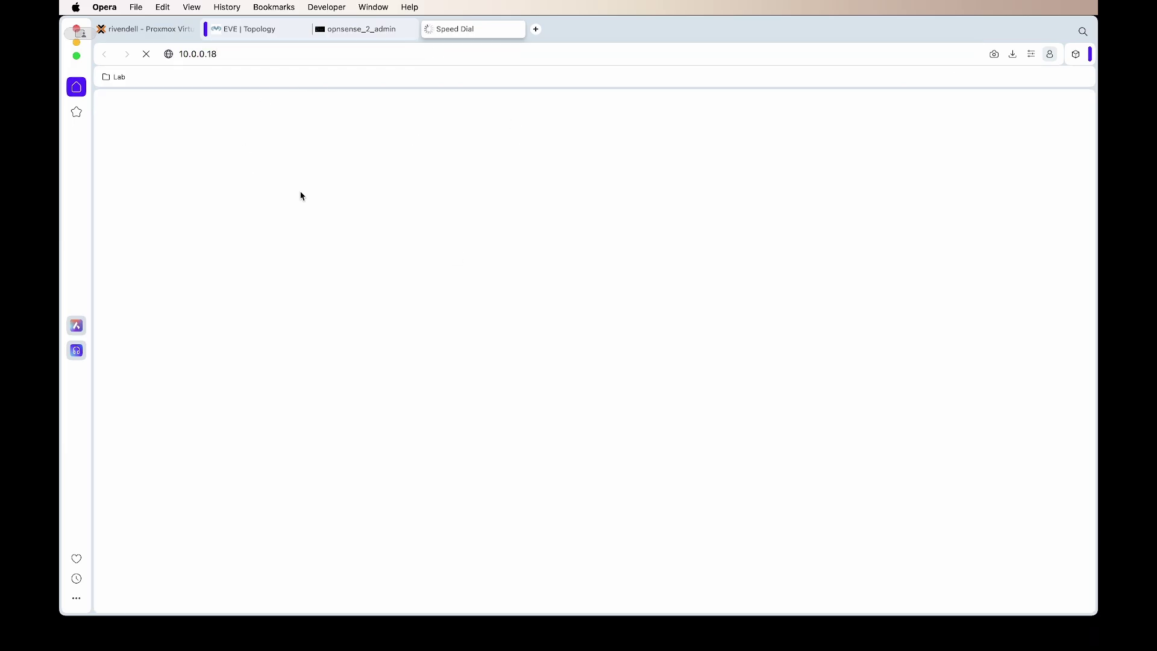
Step: Back in the OPNsense console, choose option 8 to open a root shell
{"action": "left_click", "coordinate": [350, 31]}
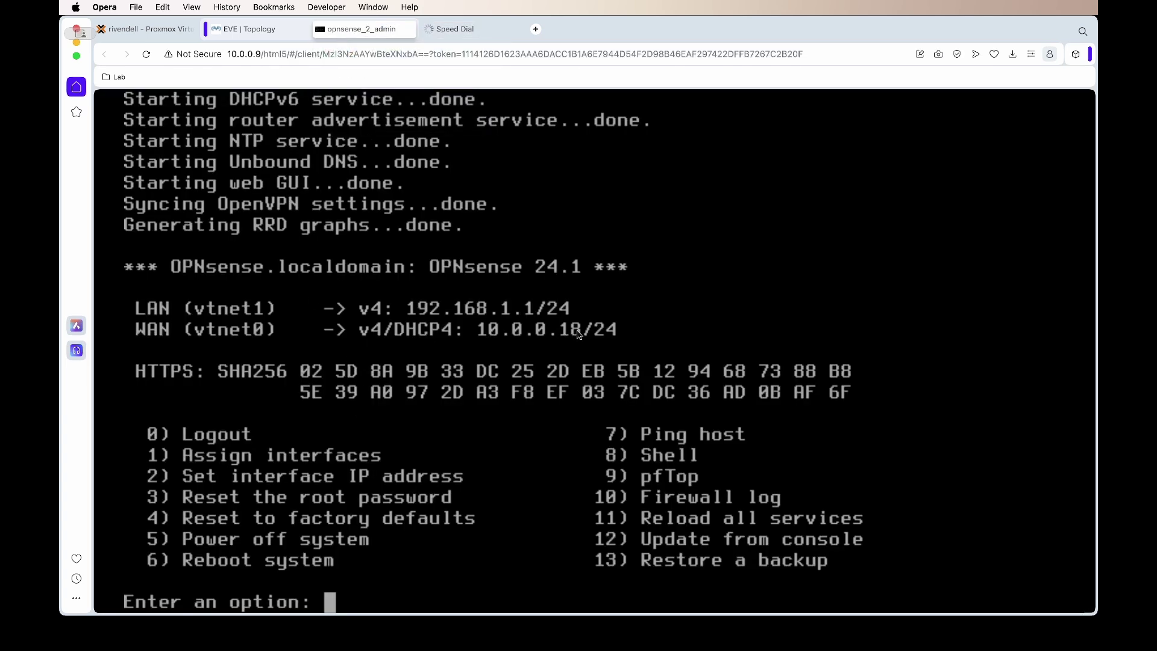
{"action": "left_click", "coordinate": [475, 35]}
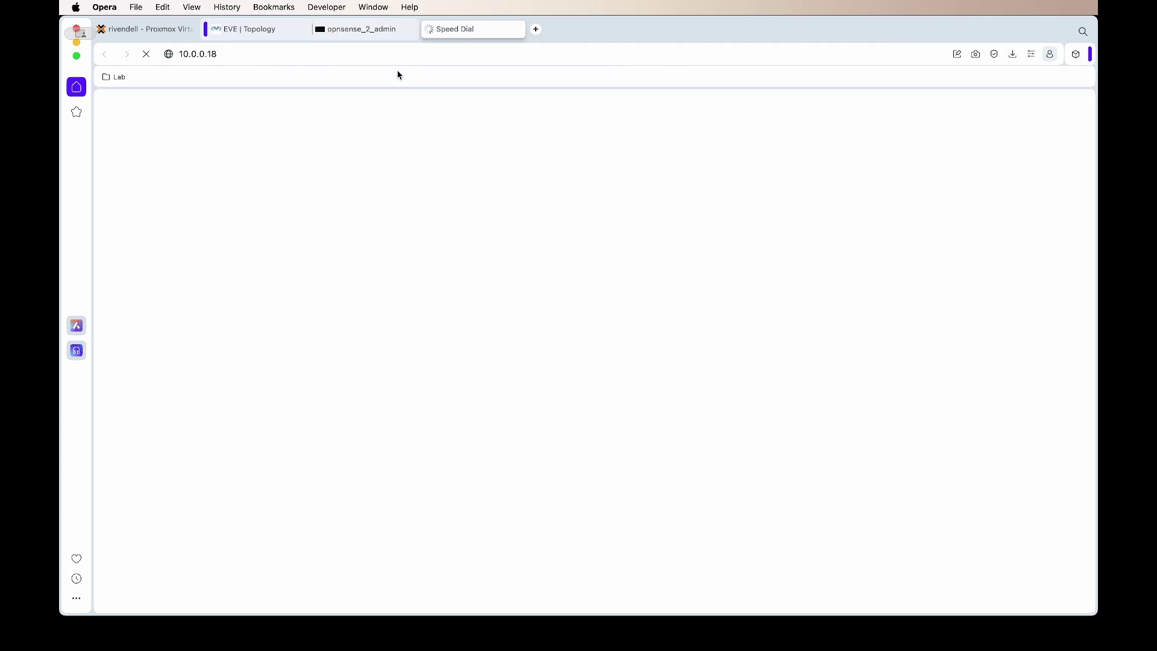
{"action": "left_click", "coordinate": [387, 30]}
{"action": "type", "text": "8"}
{"action": "key", "text": "Return"}
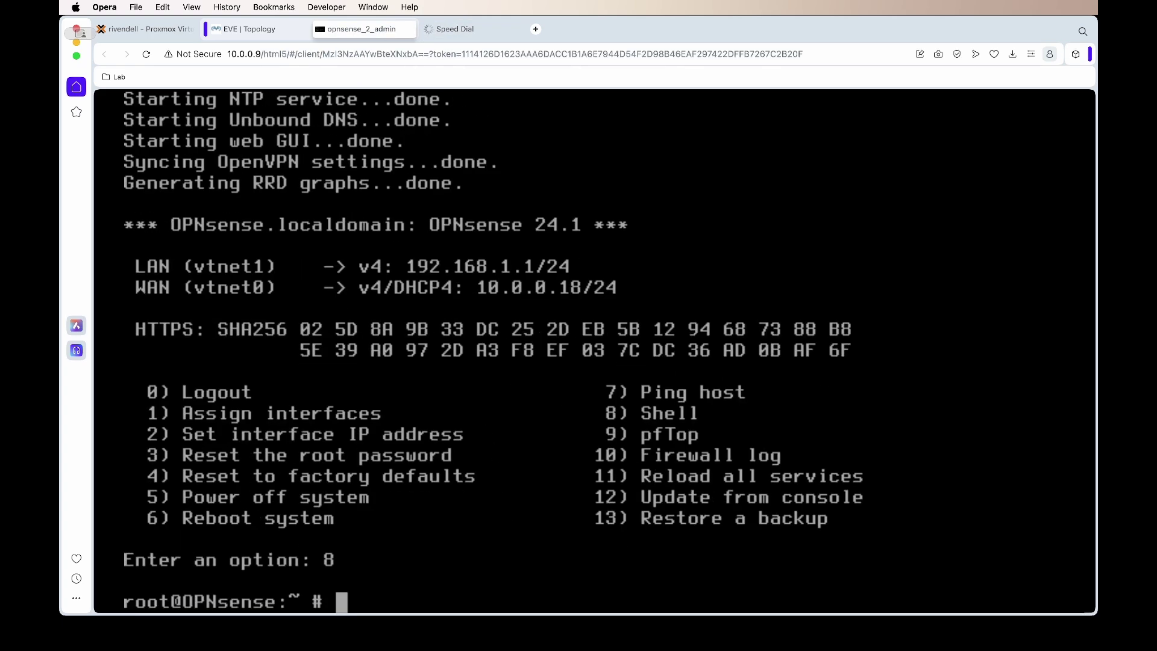
Step: Run 'pfctl -d' in the OPNsense shell to disable the packet filter
{"action": "left_click", "coordinate": [590, 638]}
{"action": "left_click", "coordinate": [388, 568]}
{"action": "type", "text": "pfct"}
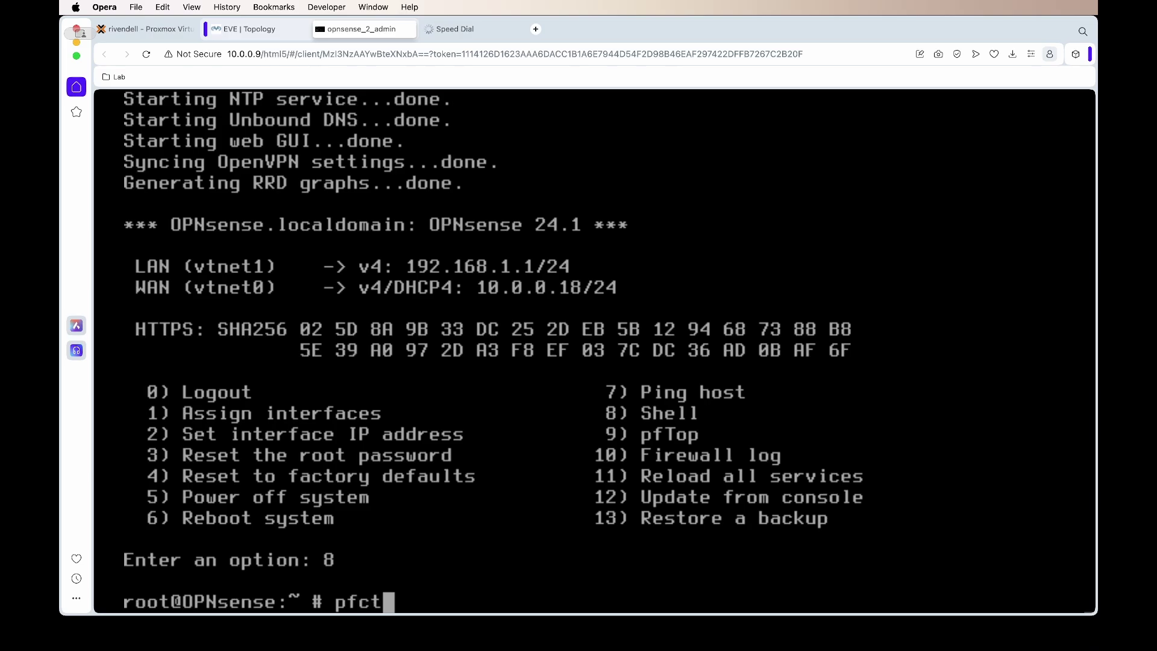
{"action": "type", "text": "l -d"}
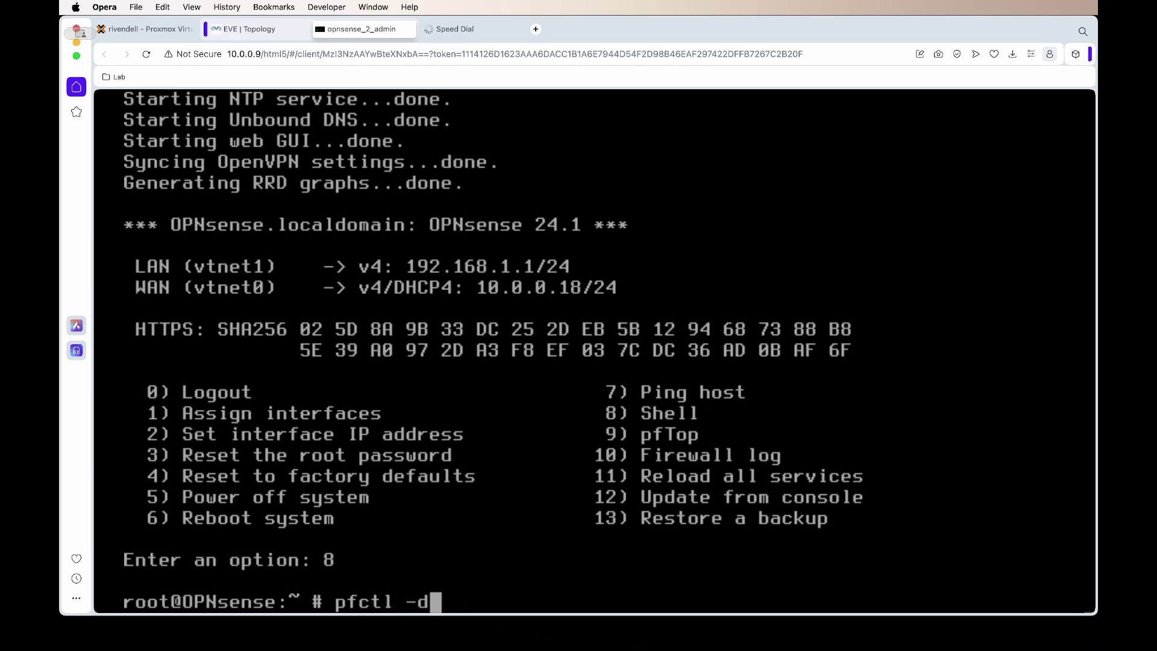
{"action": "key", "text": "Return"}
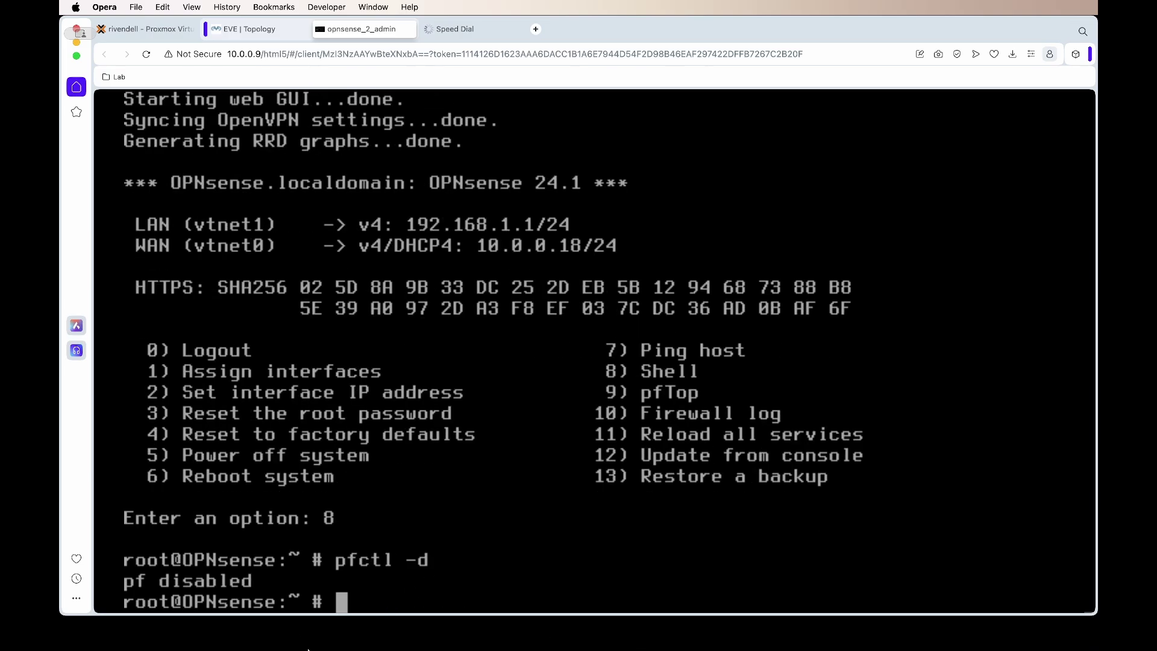
{"action": "left_click", "coordinate": [446, 31]}
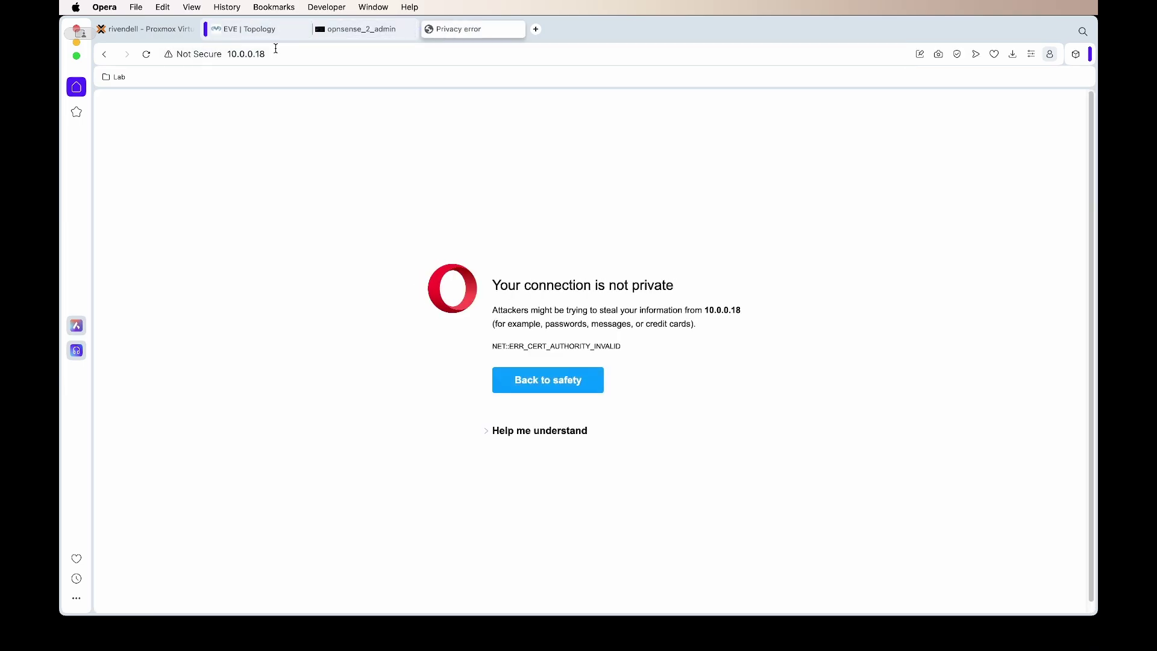
Step: Proceed past the certificate warning and sign in to the 10.0.0.18 web GUI as root
{"action": "left_click", "coordinate": [563, 433]}
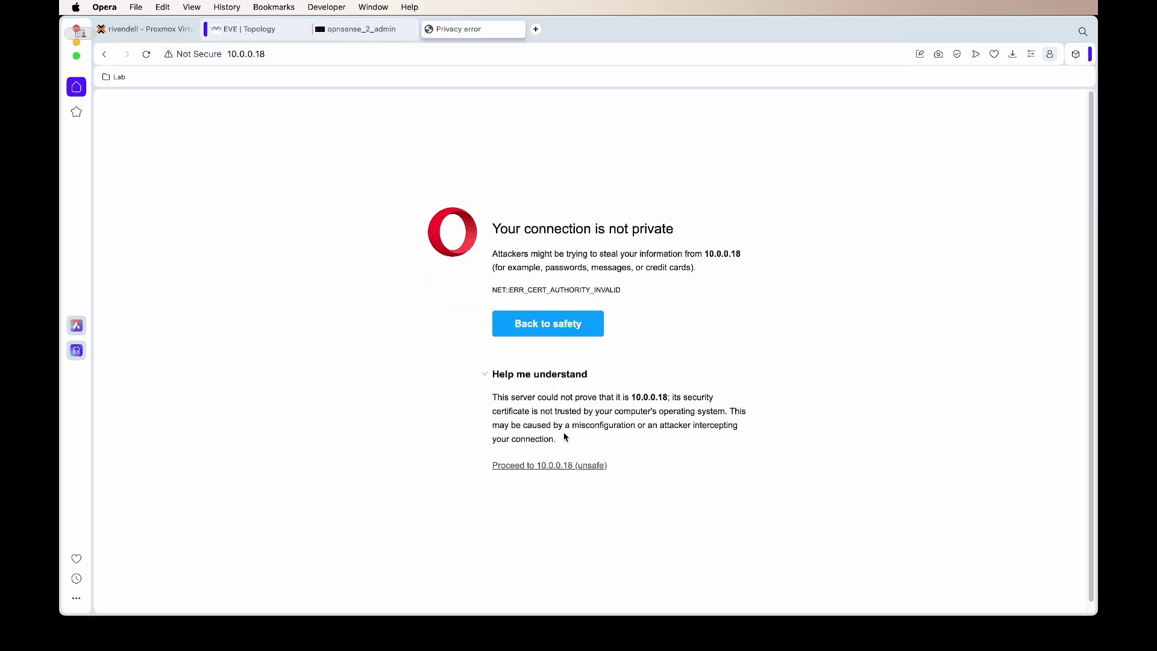
{"action": "left_click", "coordinate": [533, 468]}
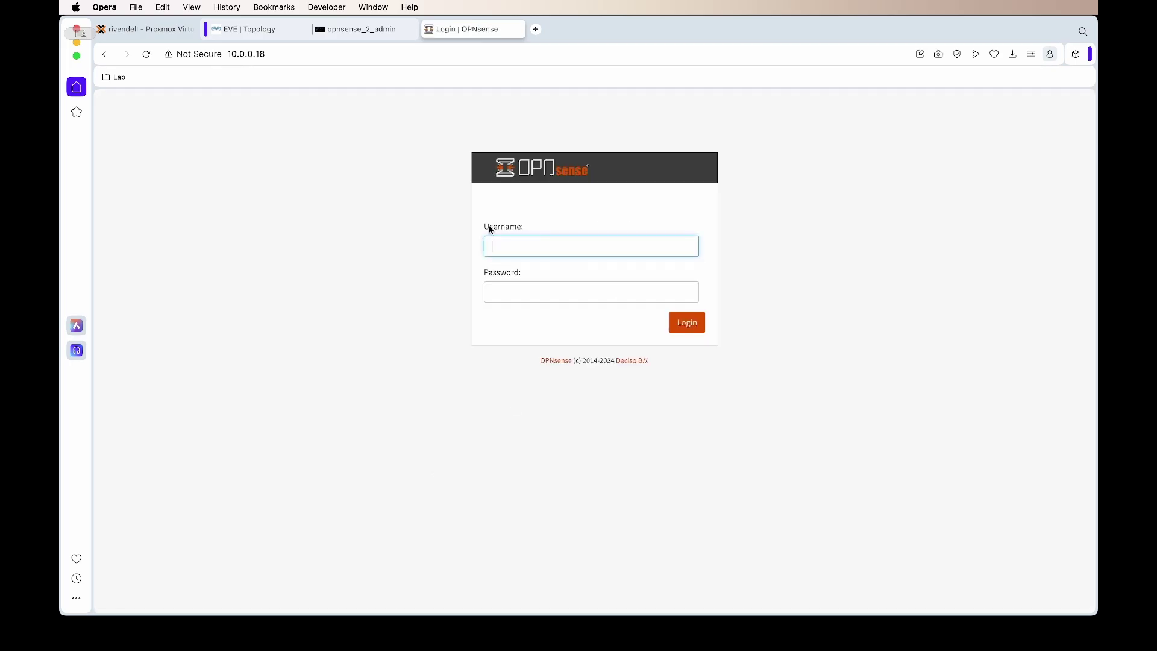
{"action": "type", "text": "root"}
{"action": "key", "text": "Tab"}
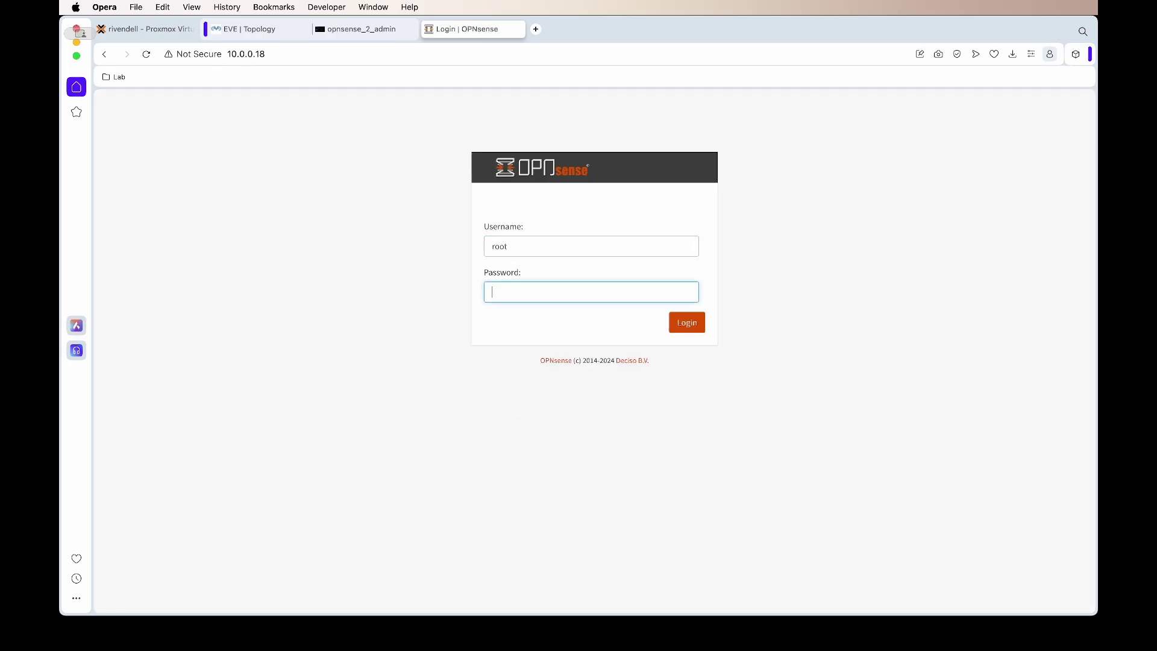
{"action": "type", "text": "opnsense"}
{"action": "key", "text": "Return"}
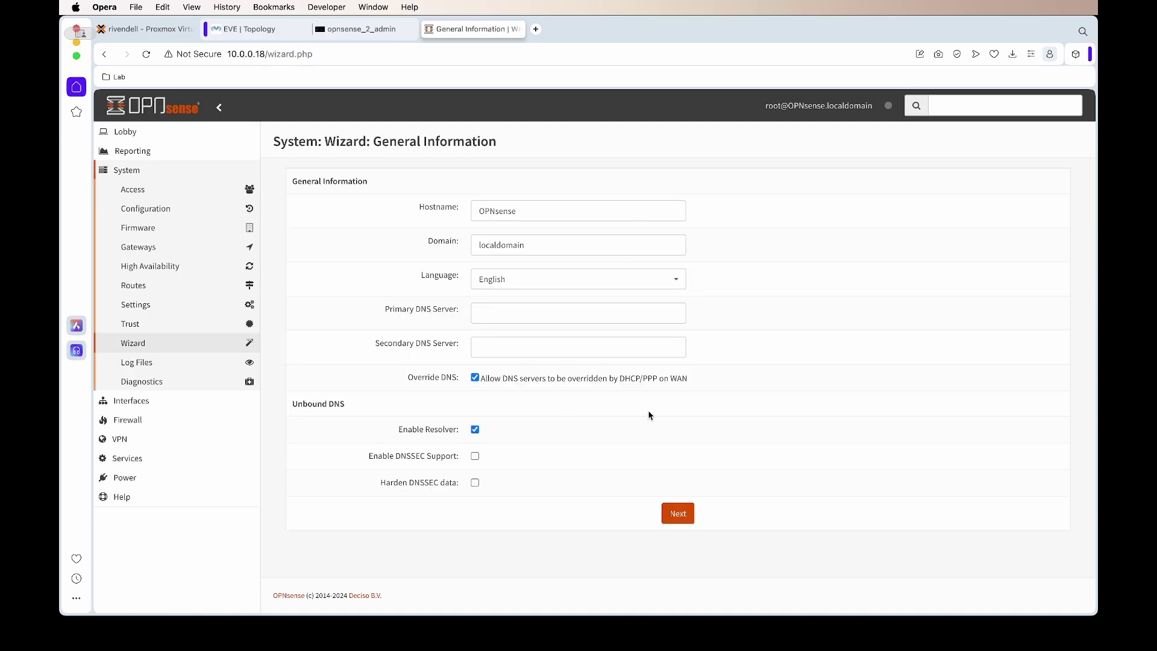
Step: Set the wizard timezone to Africa/Johannesburg
{"action": "left_click", "coordinate": [671, 511]}
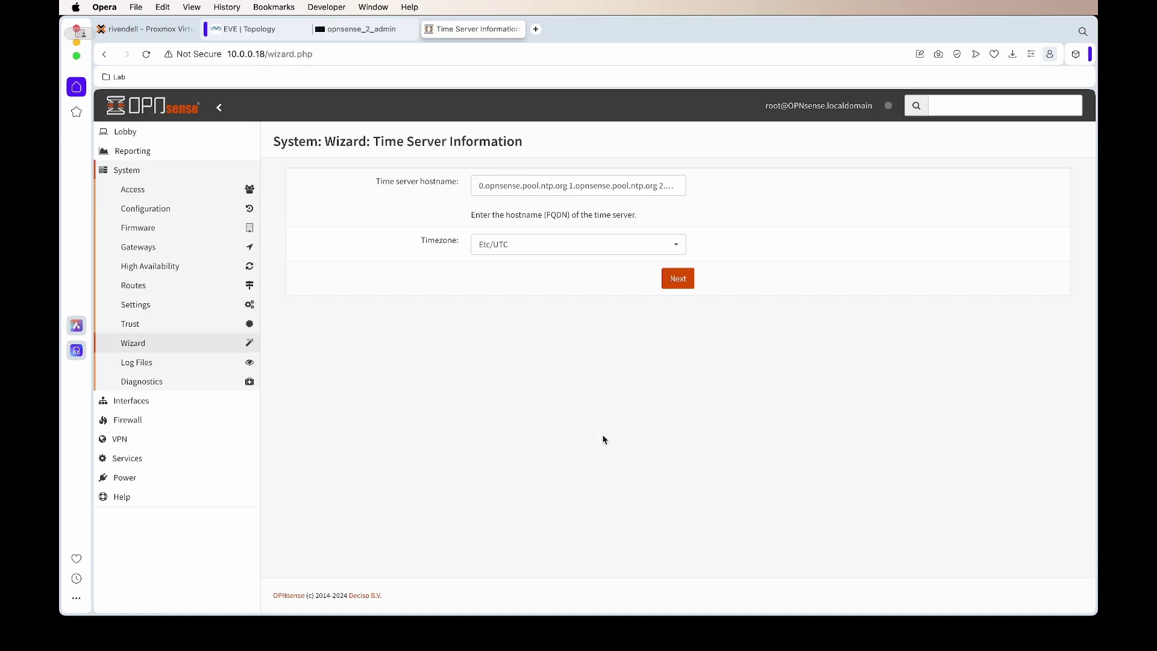
{"action": "left_click", "coordinate": [675, 247]}
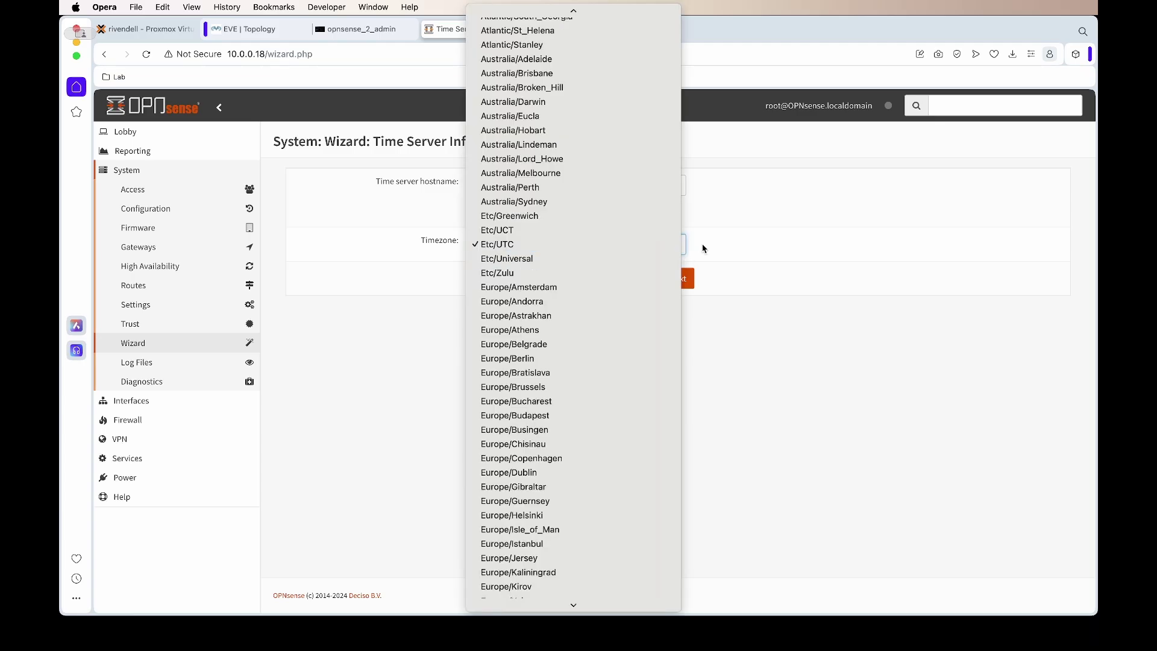
{"action": "scroll", "coordinate": [598, 262], "scroll_direction": "up", "scroll_amount": 15}
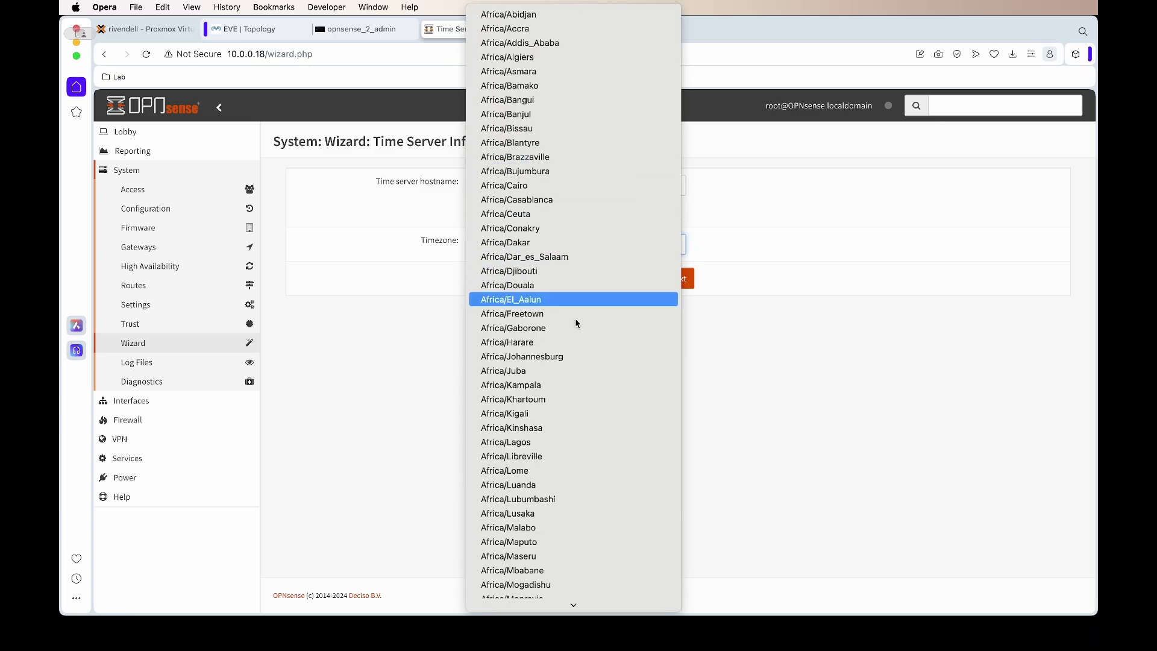
{"action": "left_click", "coordinate": [608, 228]}
{"action": "left_click", "coordinate": [678, 278]}
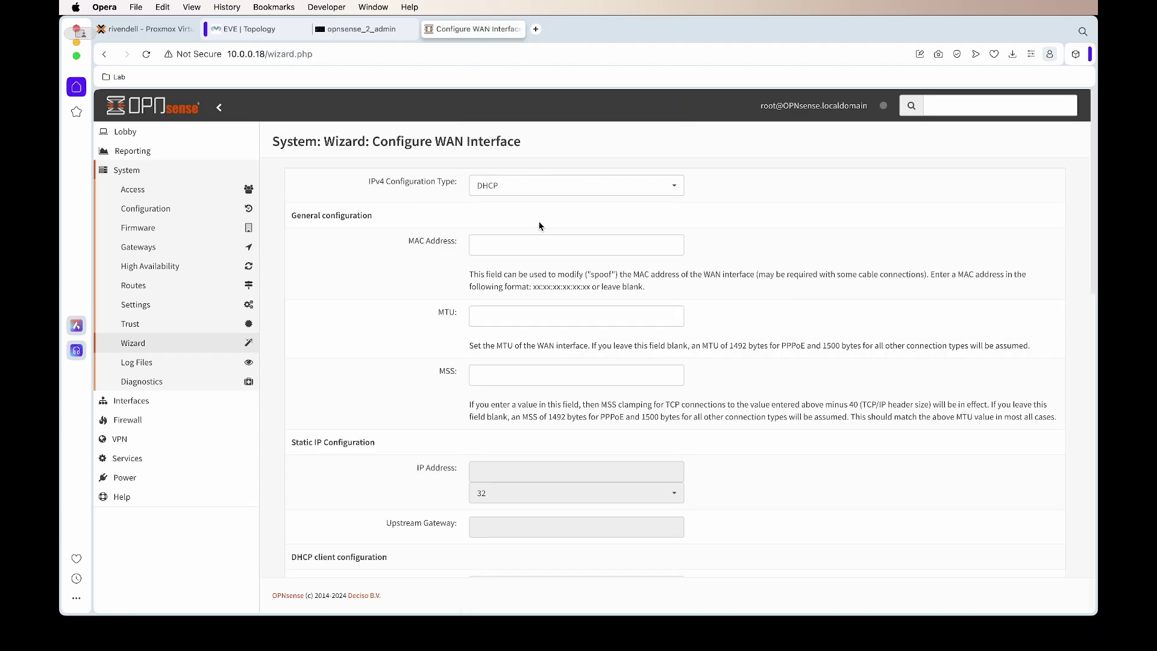
Step: Keep WAN IPv4 on DHCP, edit the LAN IP address, and continue to the reload
{"action": "scroll", "coordinate": [454, 439], "scroll_direction": "down", "scroll_amount": 15}
{"action": "scroll", "coordinate": [455, 439], "scroll_direction": "down", "scroll_amount": 5}
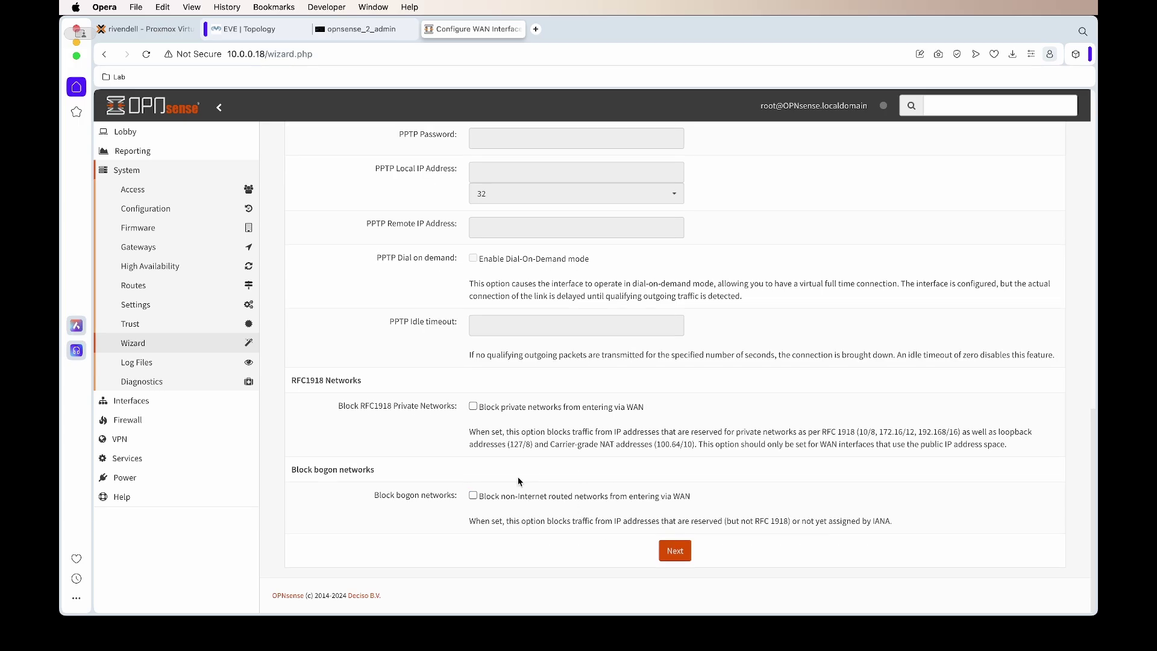
{"action": "scroll", "coordinate": [543, 502], "scroll_direction": "up", "scroll_amount": 1}
{"action": "scroll", "coordinate": [542, 502], "scroll_direction": "up", "scroll_amount": 20}
{"action": "left_click", "coordinate": [564, 185]}
{"action": "left_click", "coordinate": [564, 171]}
{"action": "left_click", "coordinate": [565, 181]}
{"action": "left_click", "coordinate": [564, 198]}
{"action": "scroll", "coordinate": [418, 480], "scroll_direction": "down", "scroll_amount": 20}
{"action": "left_click", "coordinate": [680, 548]}
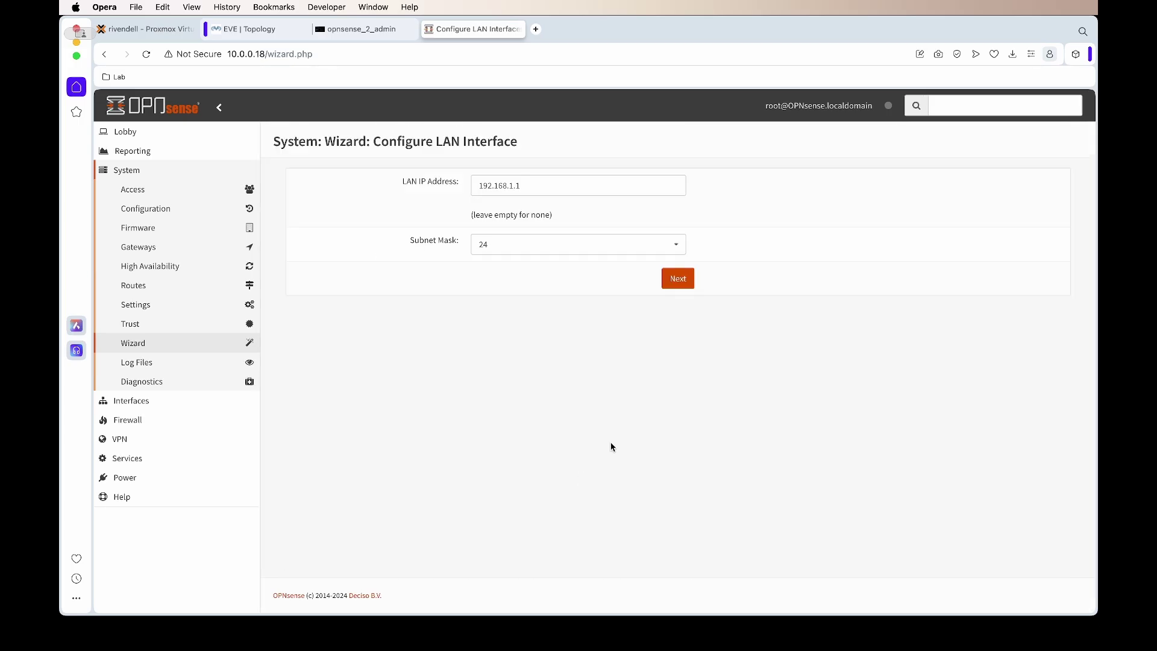
{"action": "left_click", "coordinate": [512, 185]}
{"action": "key", "text": "BackSpace"}
{"action": "key", "text": "BackSpace"}
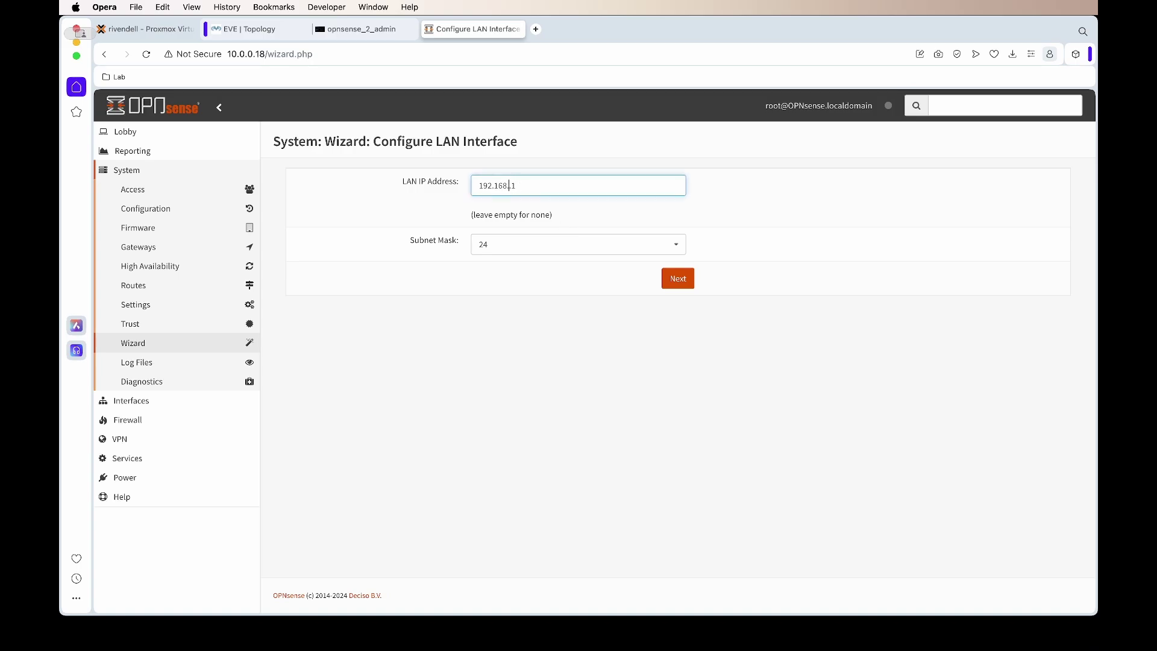
{"action": "left_click", "coordinate": [677, 278]}
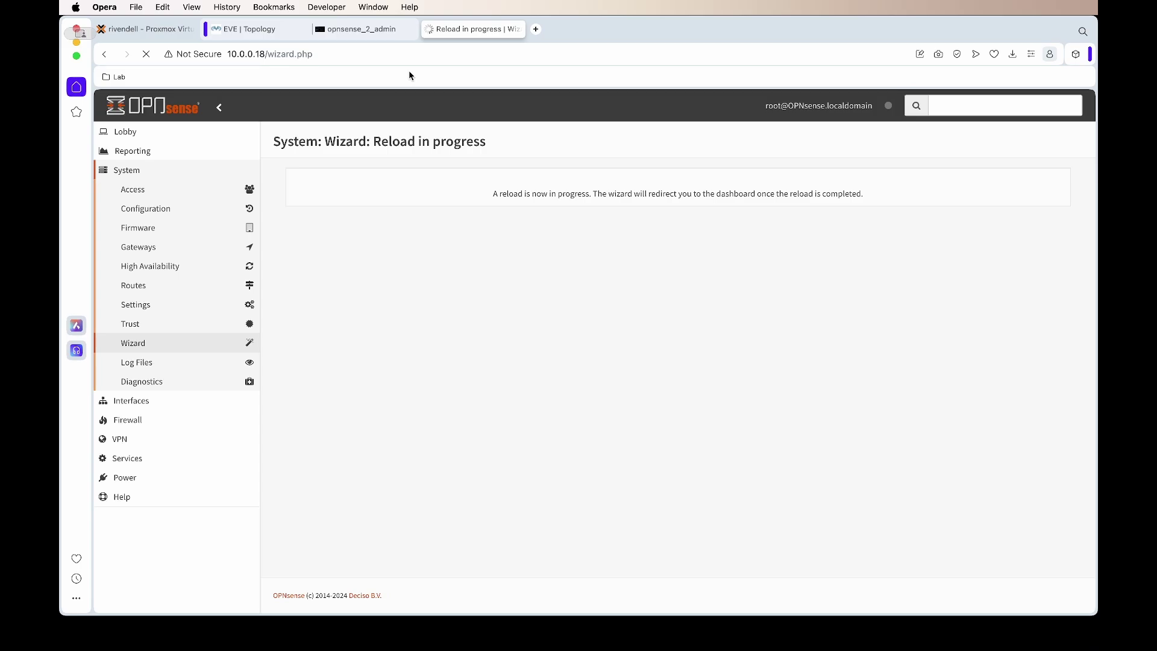
Step: Rerun pfctl -d twice in the console, then return to the wizard's finished-configuration page
{"action": "left_click", "coordinate": [374, 34]}
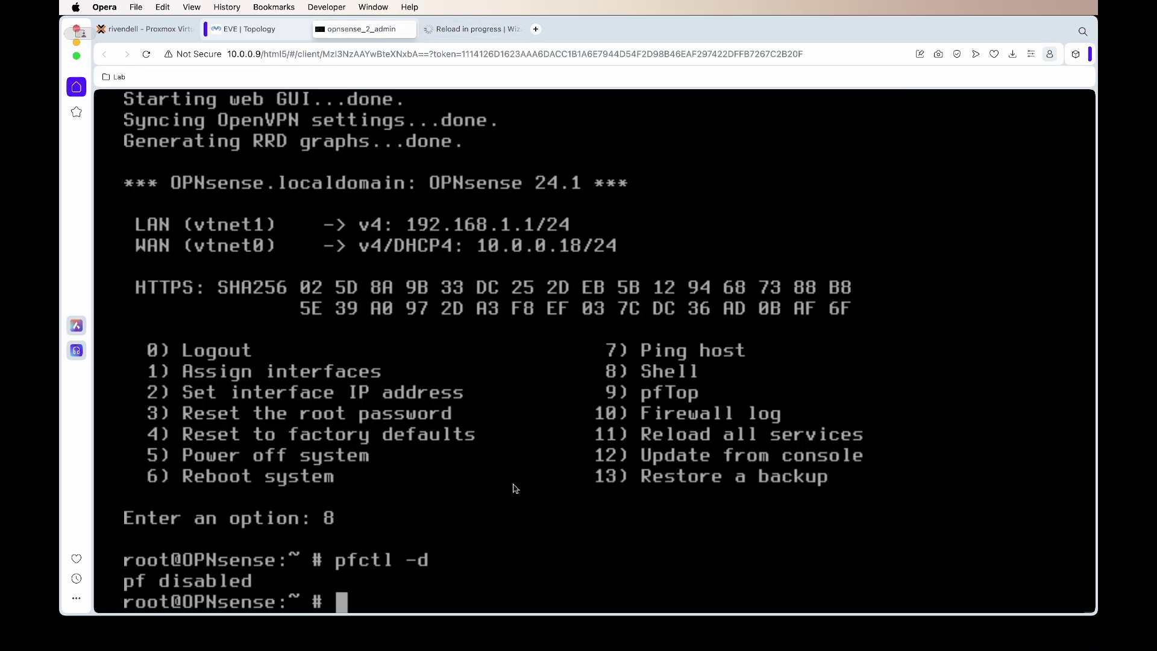
{"action": "key", "text": "Up"}
{"action": "key", "text": "Return"}
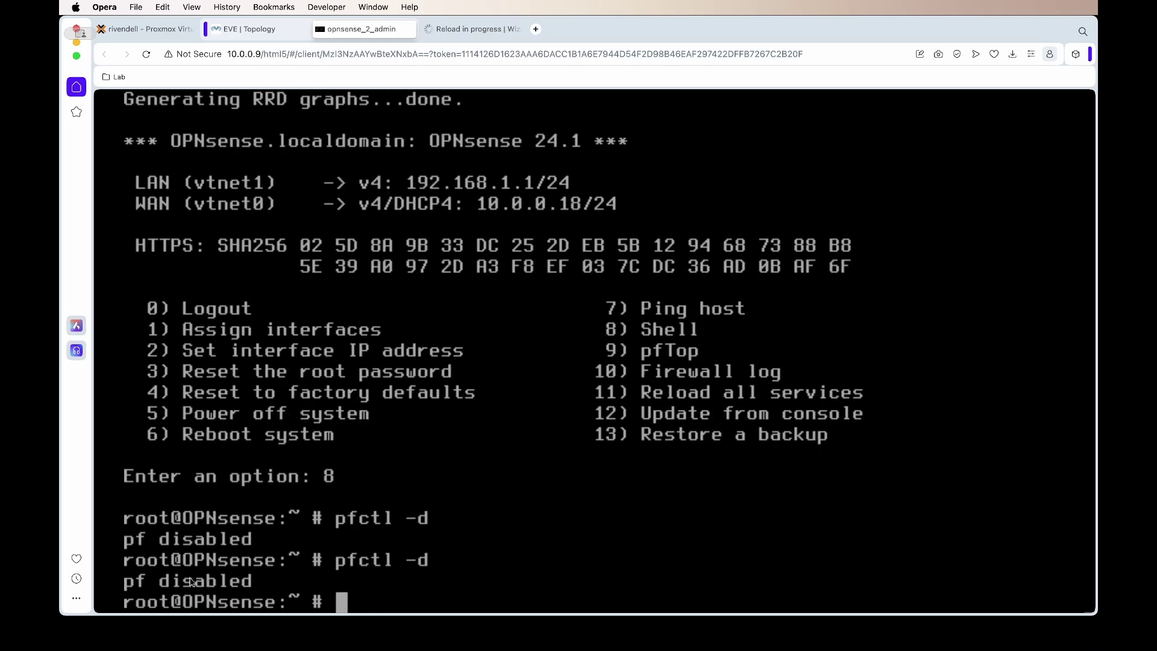
{"action": "key", "text": "Up"}
{"action": "key", "text": "Return"}
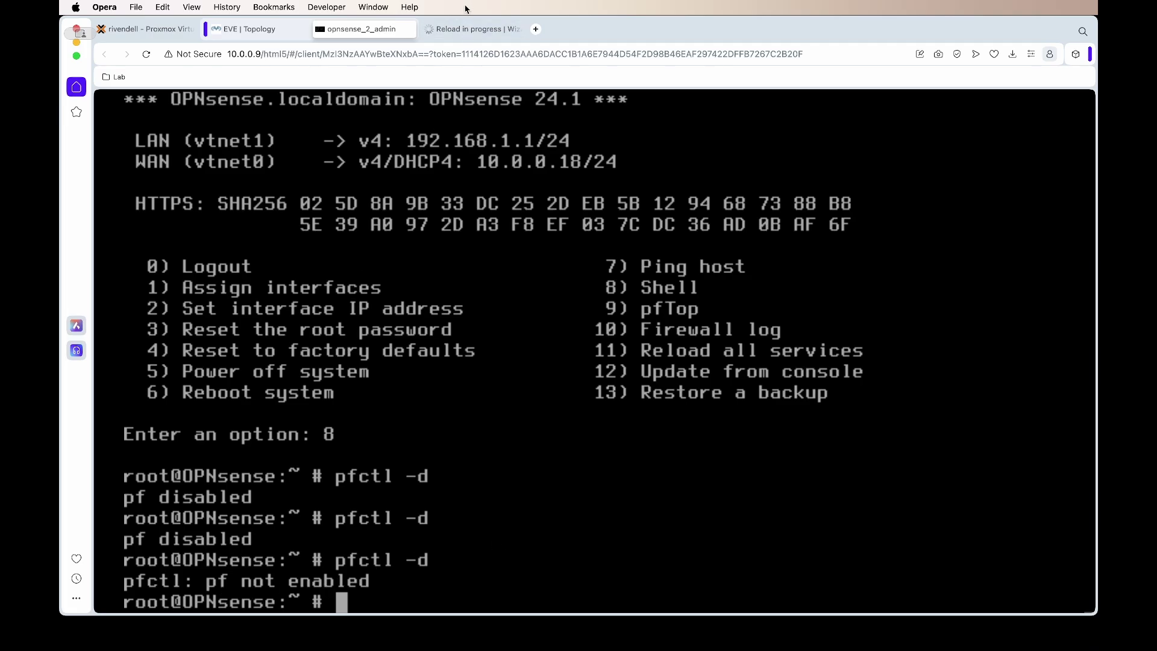
{"action": "left_click", "coordinate": [463, 31]}
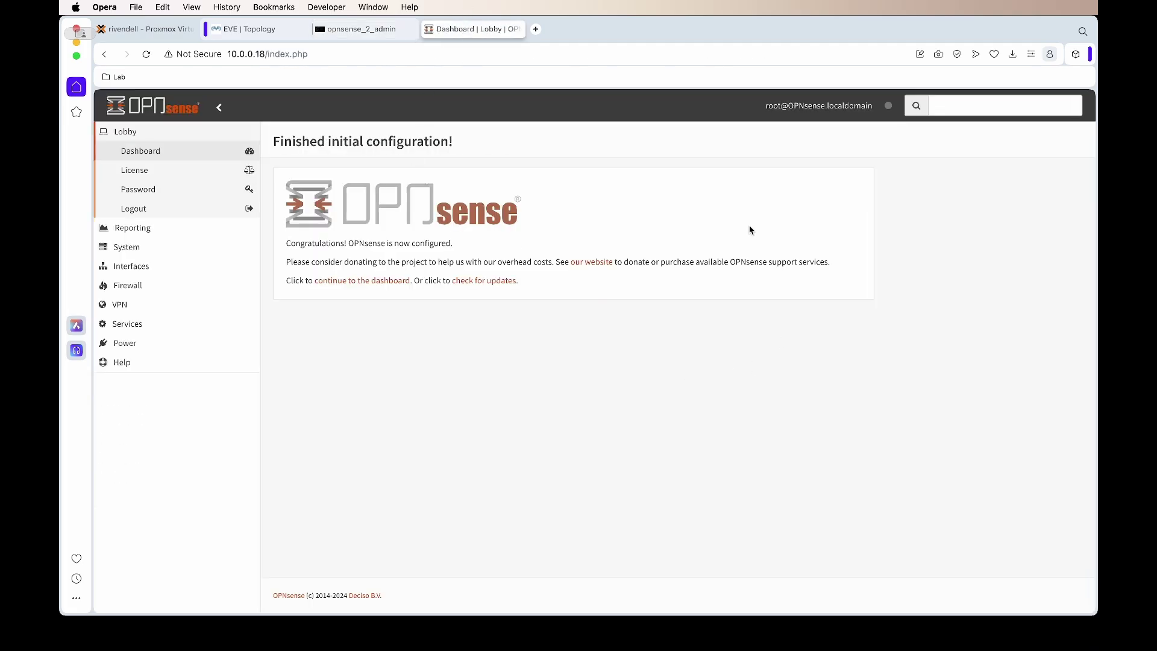
{"action": "left_click_drag", "start_coordinate": [286, 244], "coordinate": [538, 303]}
{"action": "left_click", "coordinate": [536, 307]}
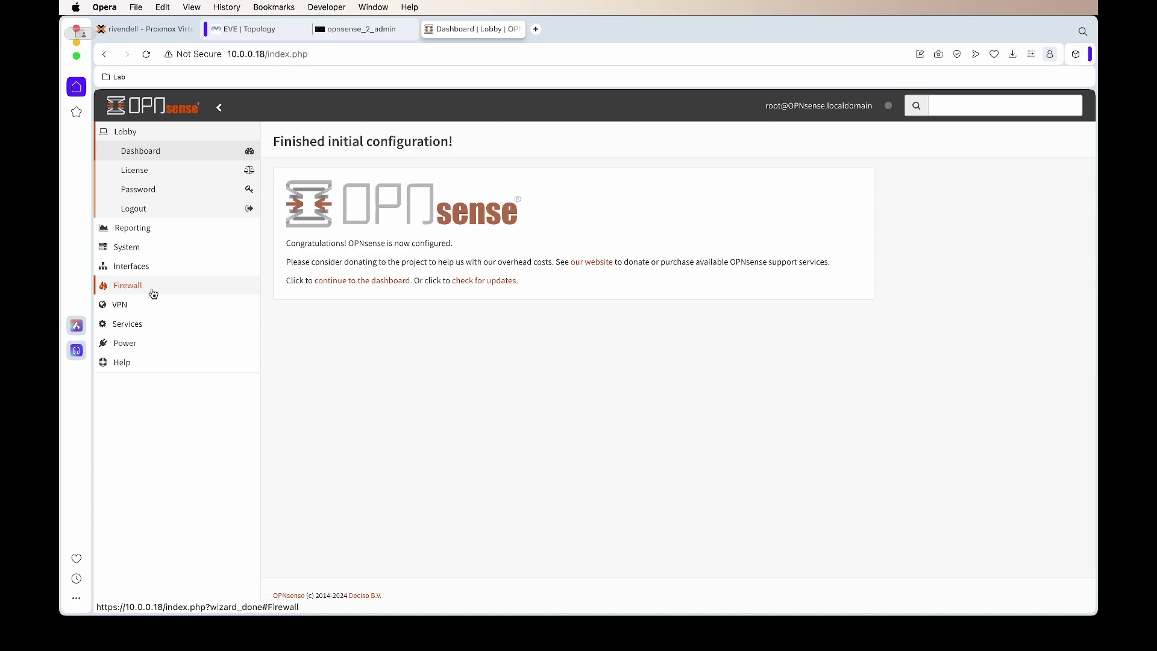
Step: Open Firewall > Rules > WAN and expand, then collapse, the 21 automatically generated rules
{"action": "left_click", "coordinate": [153, 292]}
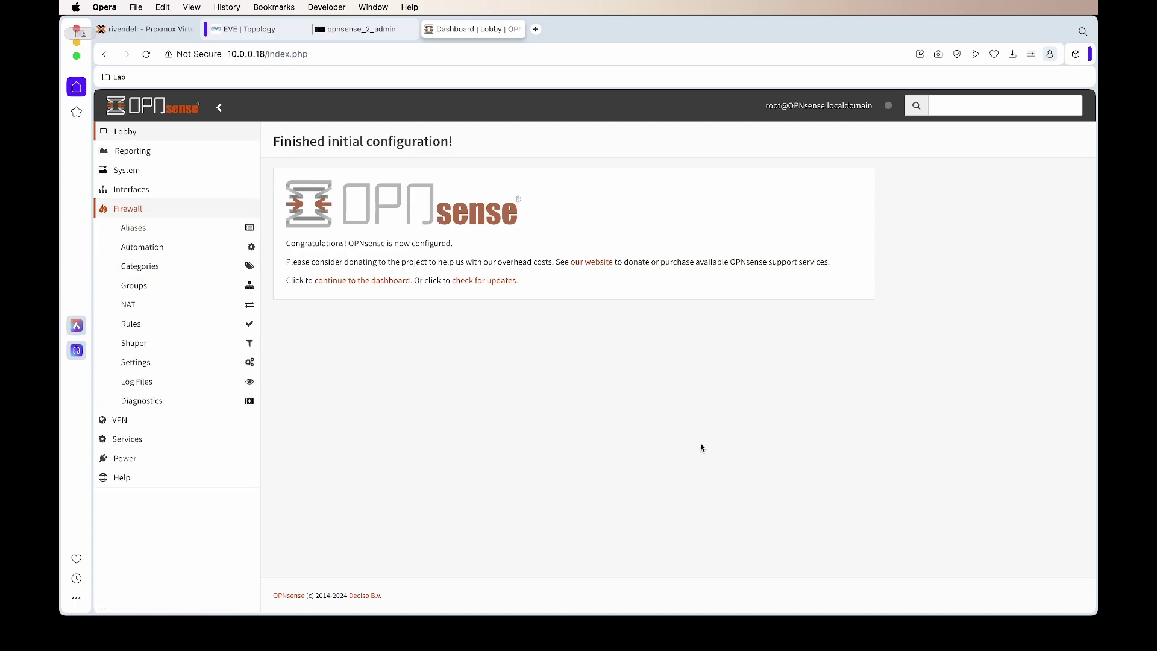
{"action": "left_click", "coordinate": [594, 642]}
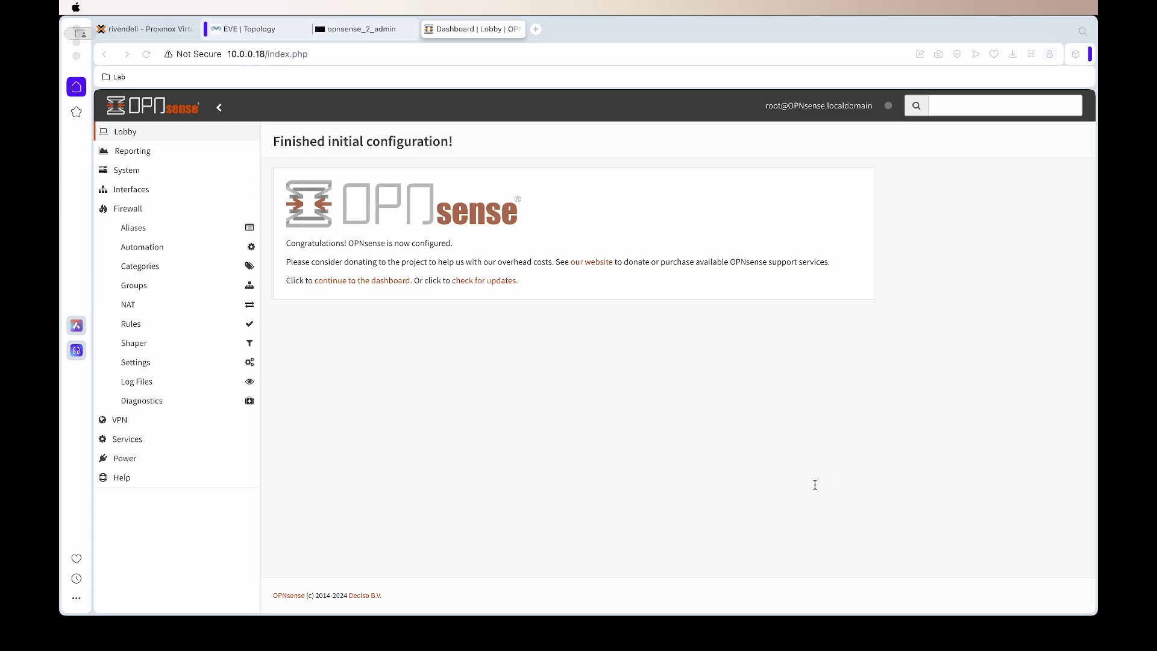
{"action": "left_click", "coordinate": [326, 427]}
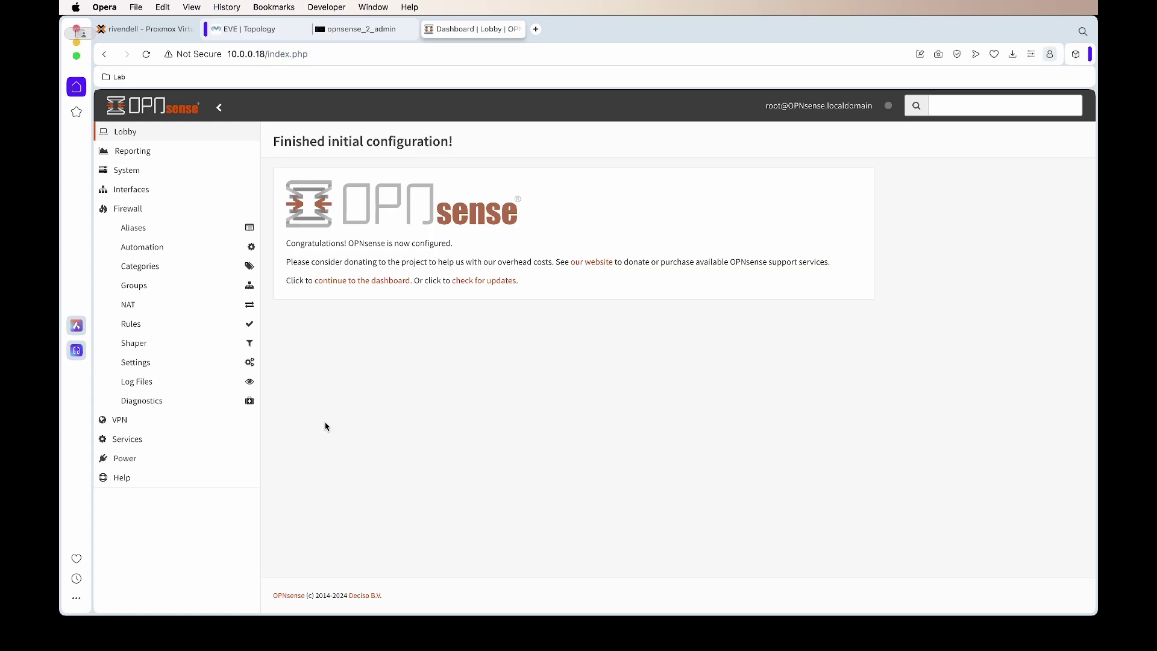
{"action": "left_click", "coordinate": [174, 325]}
{"action": "left_click", "coordinate": [154, 396]}
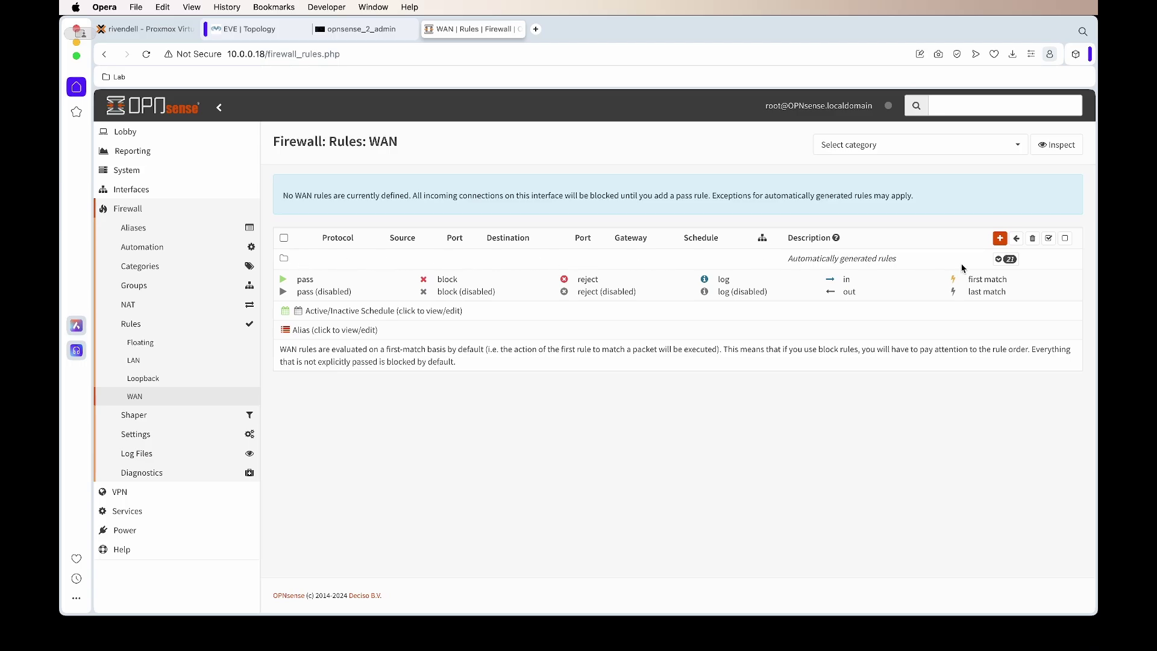
{"action": "left_click", "coordinate": [994, 260]}
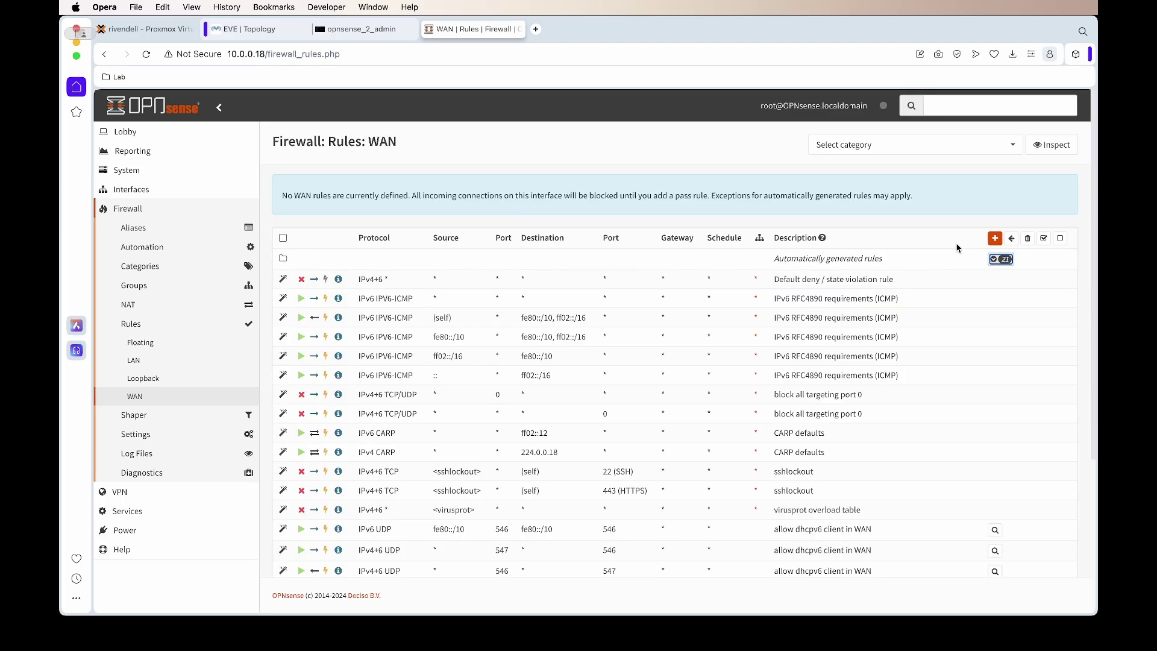
{"action": "left_click", "coordinate": [1001, 259]}
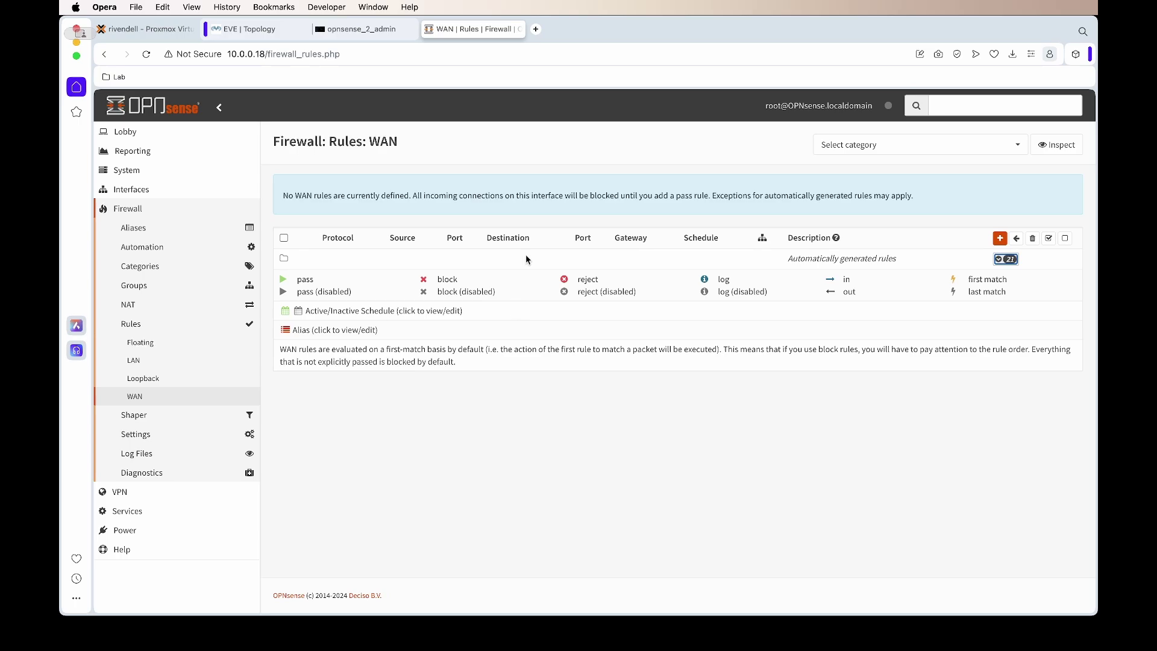
{"action": "left_click", "coordinate": [352, 55]}
{"action": "left_click", "coordinate": [575, 141]}
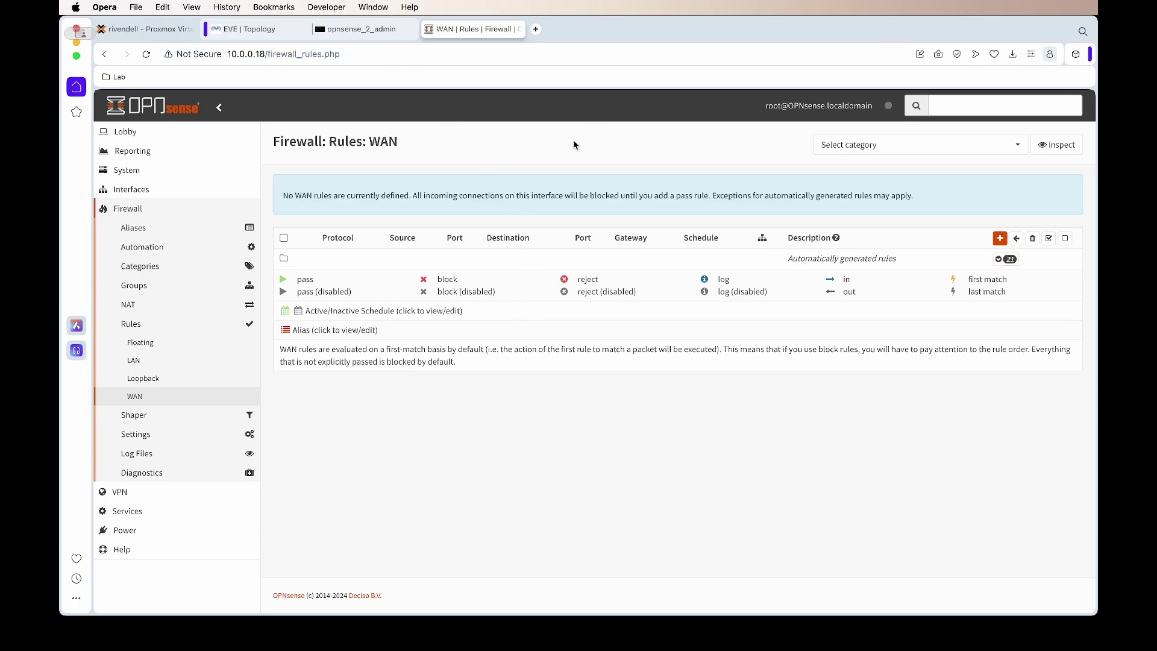
Step: Exit the shell, power off OPNsense via option 5 confirmed with y, and close its console
{"action": "left_click", "coordinate": [430, 30]}
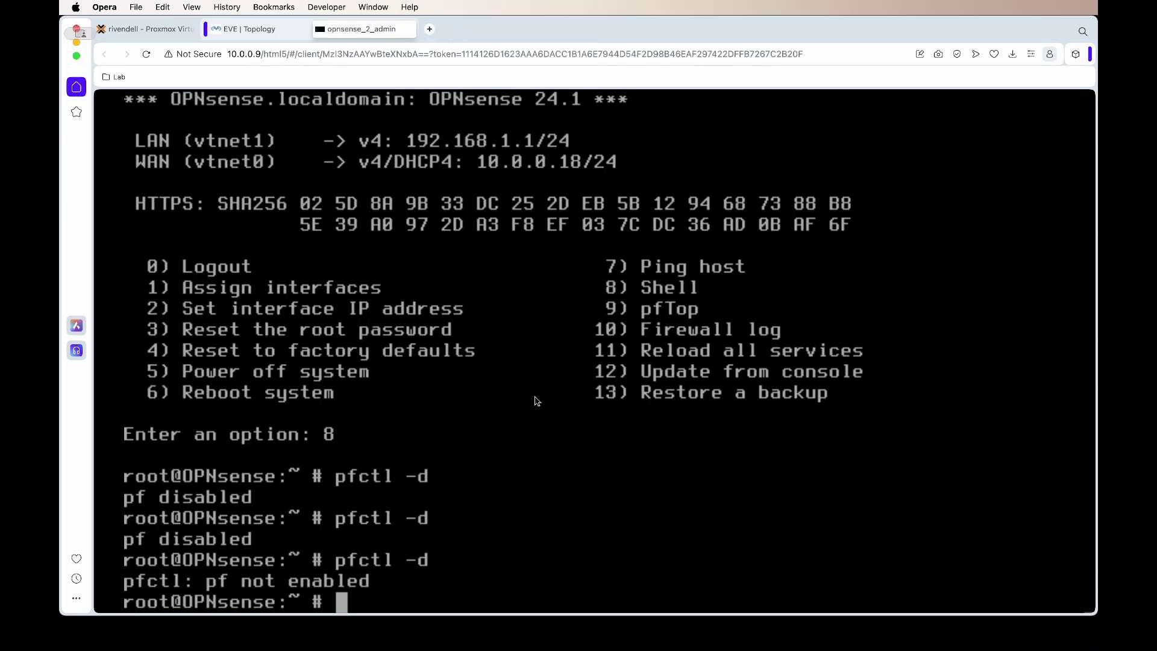
{"action": "type", "text": "exit"}
{"action": "key", "text": "Return"}
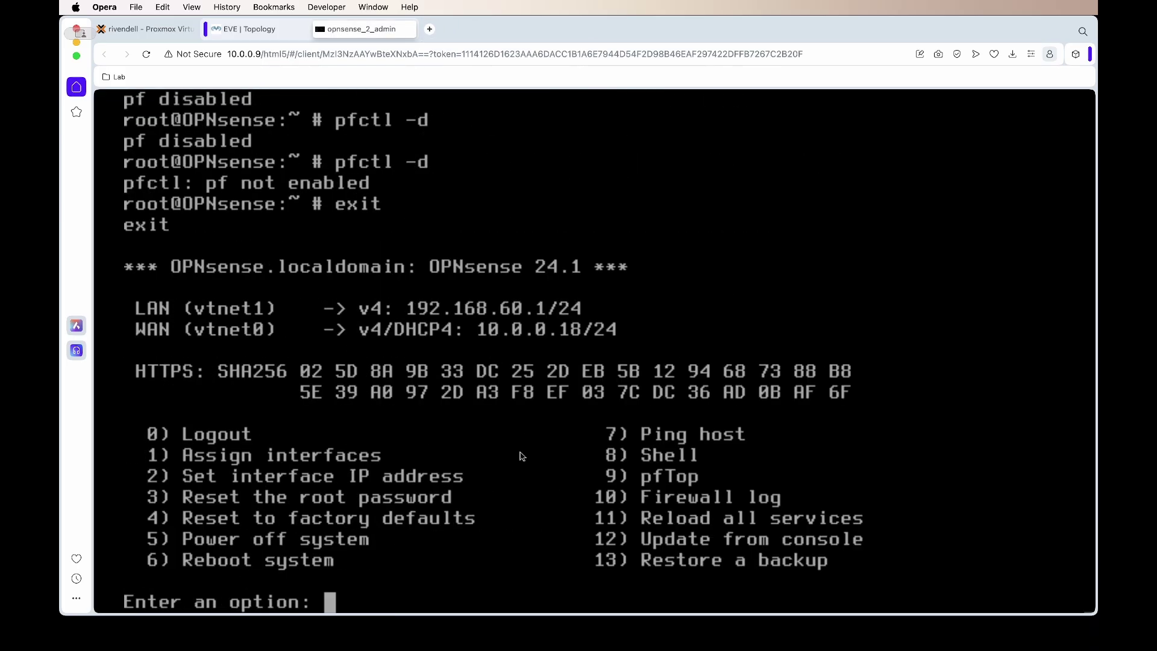
{"action": "type", "text": "5"}
{"action": "key", "text": "Return"}
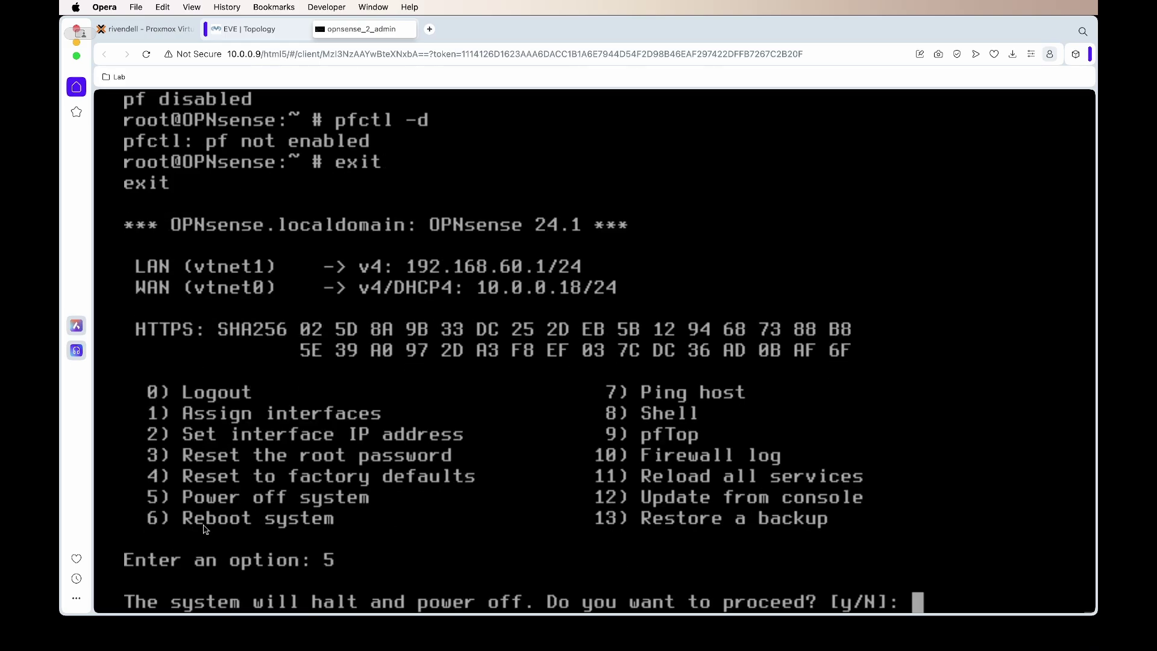
{"action": "type", "text": "y"}
{"action": "key", "text": "Return"}
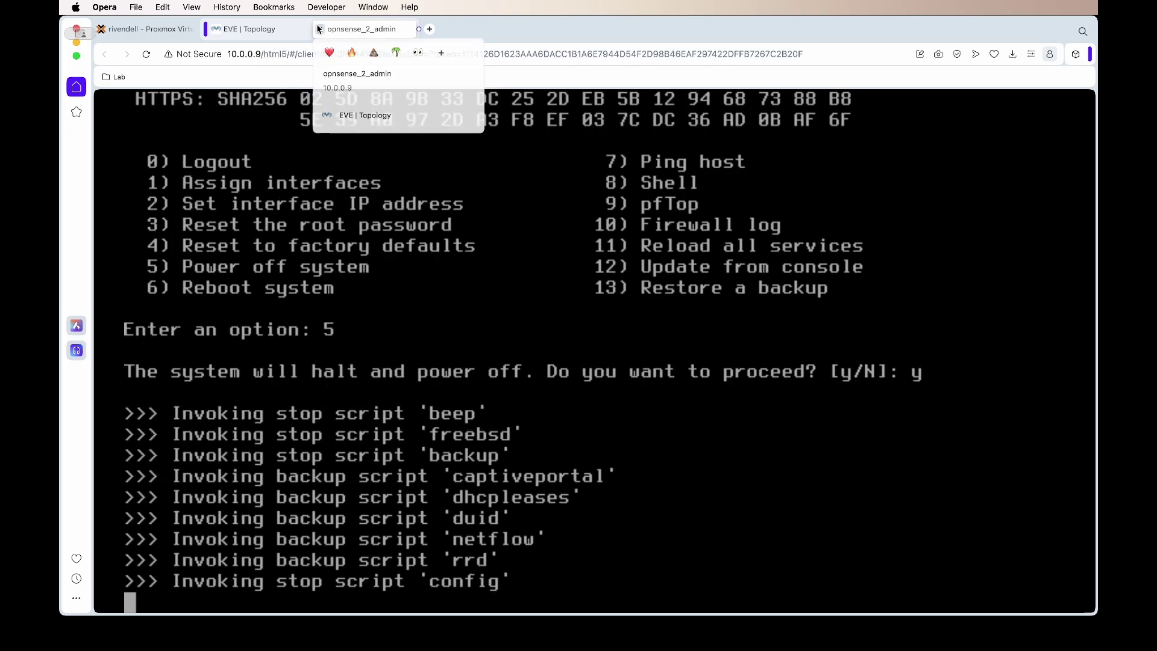
{"action": "left_click", "coordinate": [408, 28]}
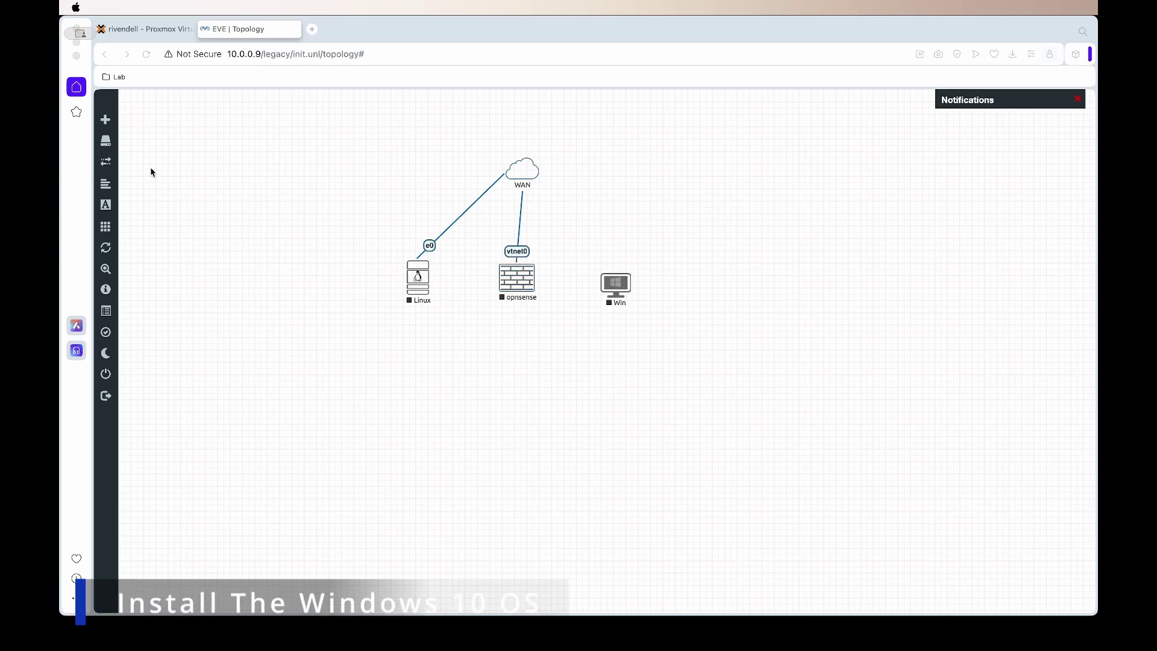
Step: Start the Win node from its context menu and open its HTML5 console
{"action": "right_click", "coordinate": [621, 289]}
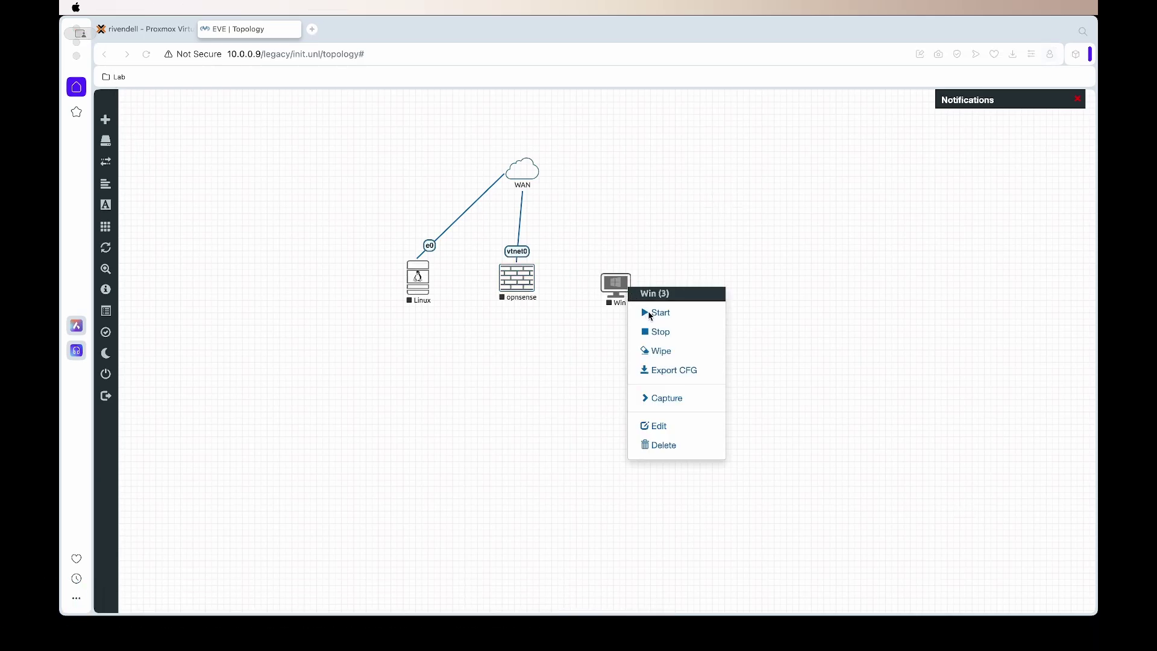
{"action": "left_click", "coordinate": [651, 313]}
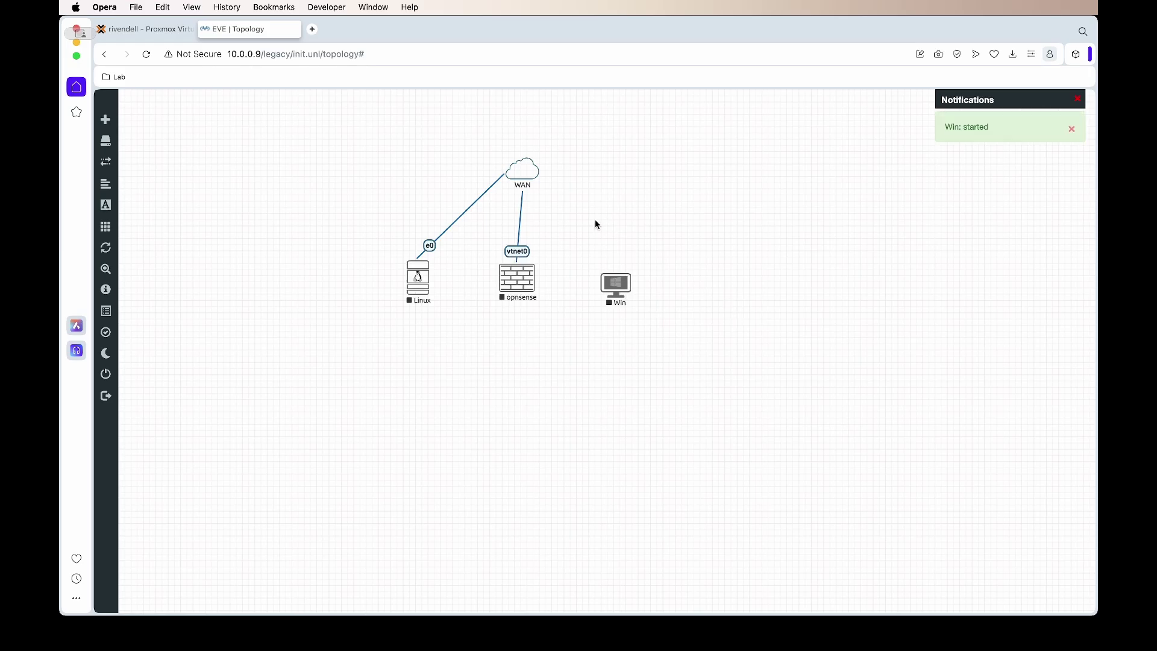
{"action": "left_click", "coordinate": [616, 289]}
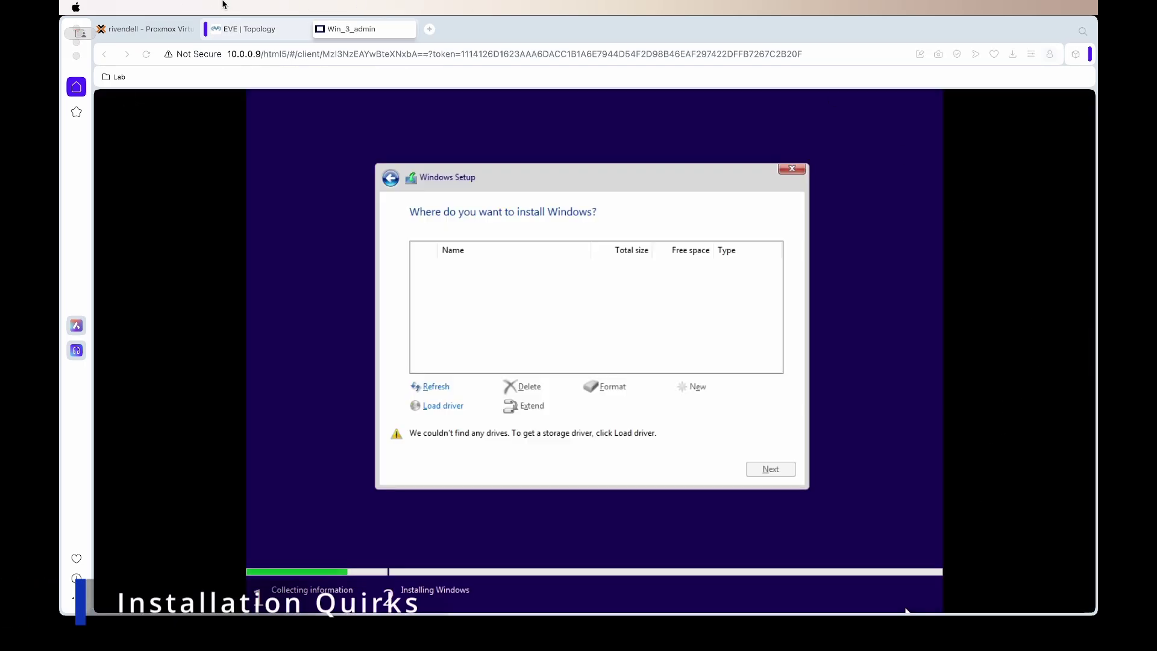
Step: Choose B:\storage\2003R2\amd64 as the driver location in Windows Setup
{"action": "left_click", "coordinate": [447, 405]}
{"action": "key", "text": "Escape"}
{"action": "left_click", "coordinate": [422, 470]}
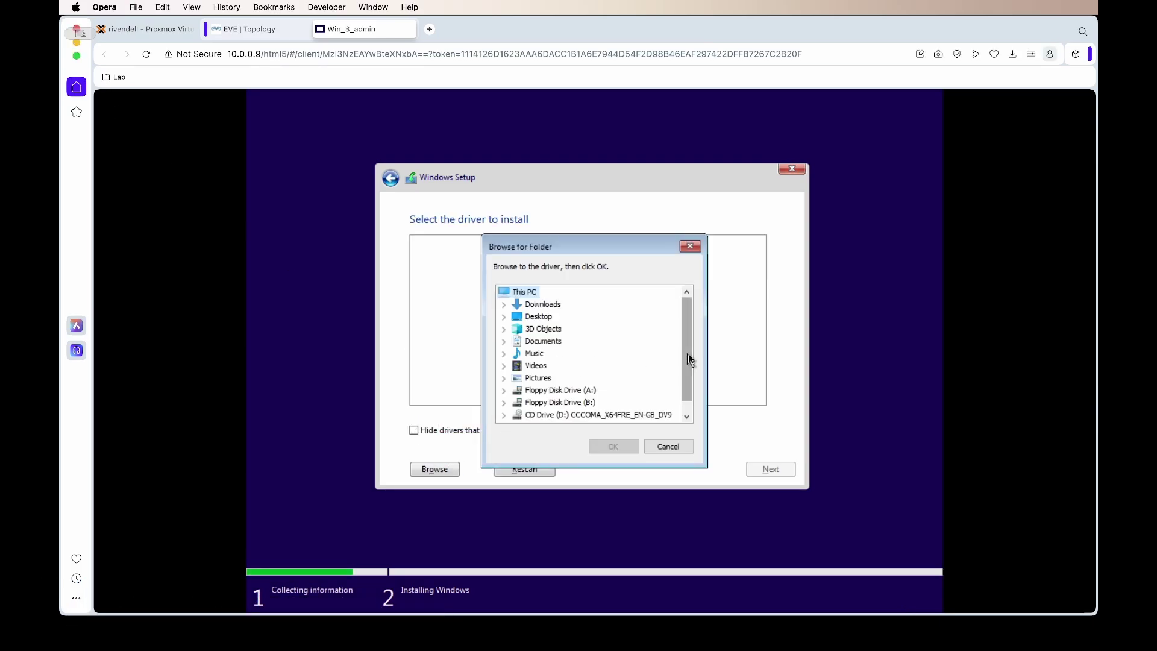
{"action": "scroll", "coordinate": [689, 356], "scroll_direction": "down", "scroll_amount": 1}
{"action": "left_click", "coordinate": [503, 390]}
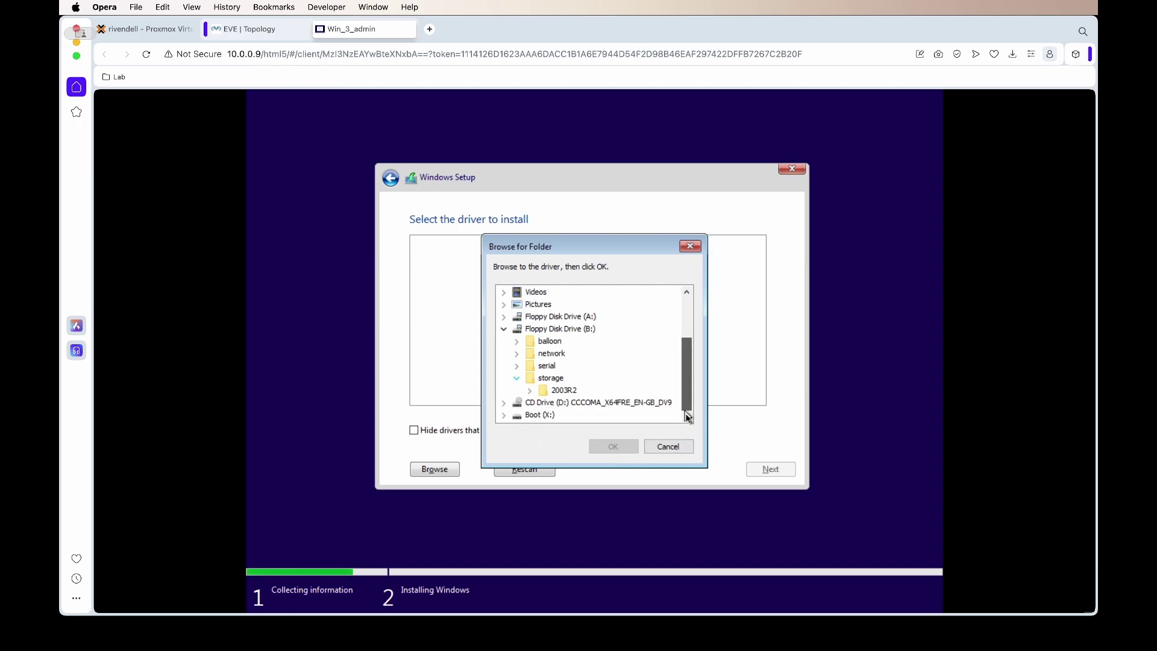
{"action": "left_click", "coordinate": [530, 390]}
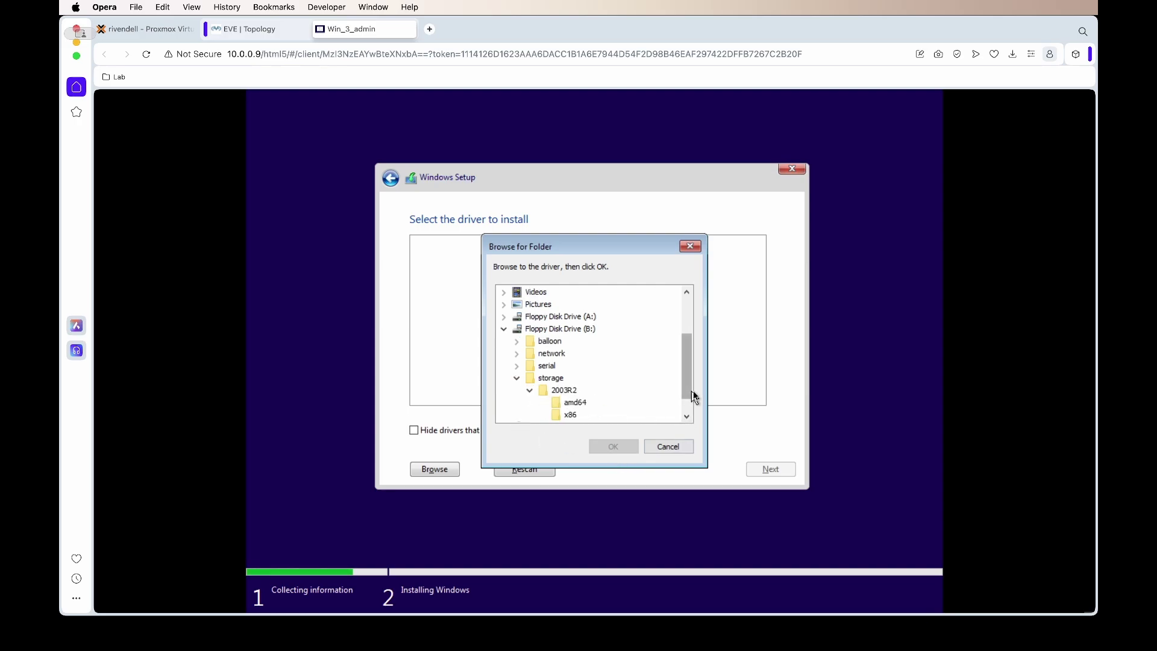
{"action": "scroll", "coordinate": [689, 391], "scroll_direction": "down", "scroll_amount": 1}
{"action": "left_click", "coordinate": [574, 378]}
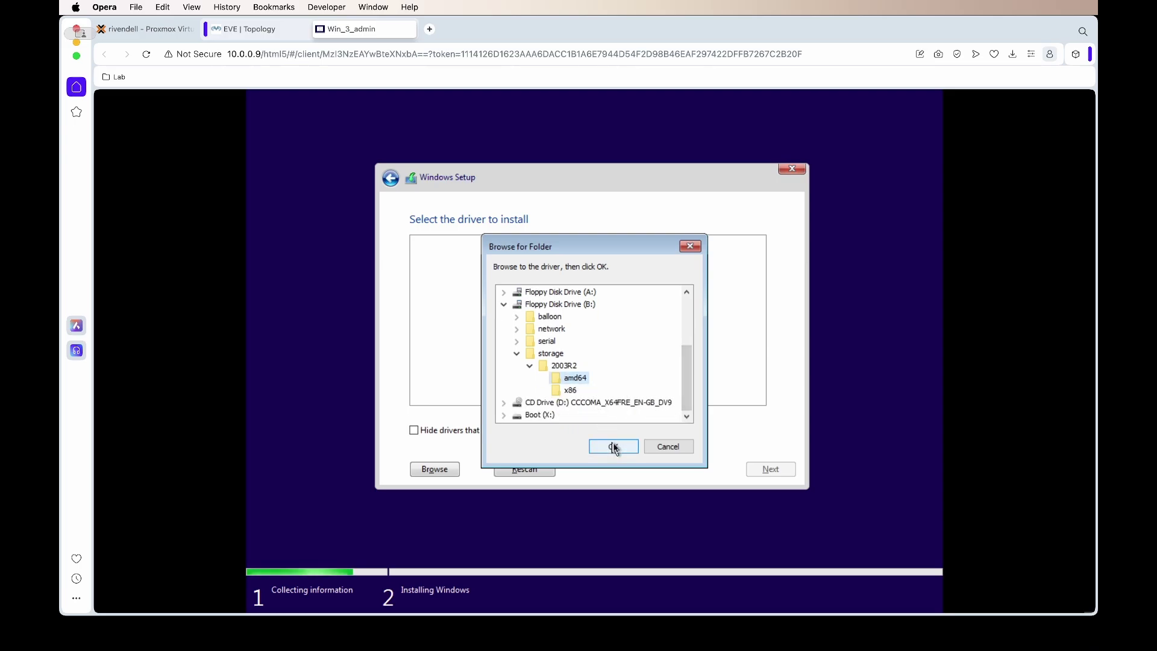
{"action": "left_click", "coordinate": [615, 448]}
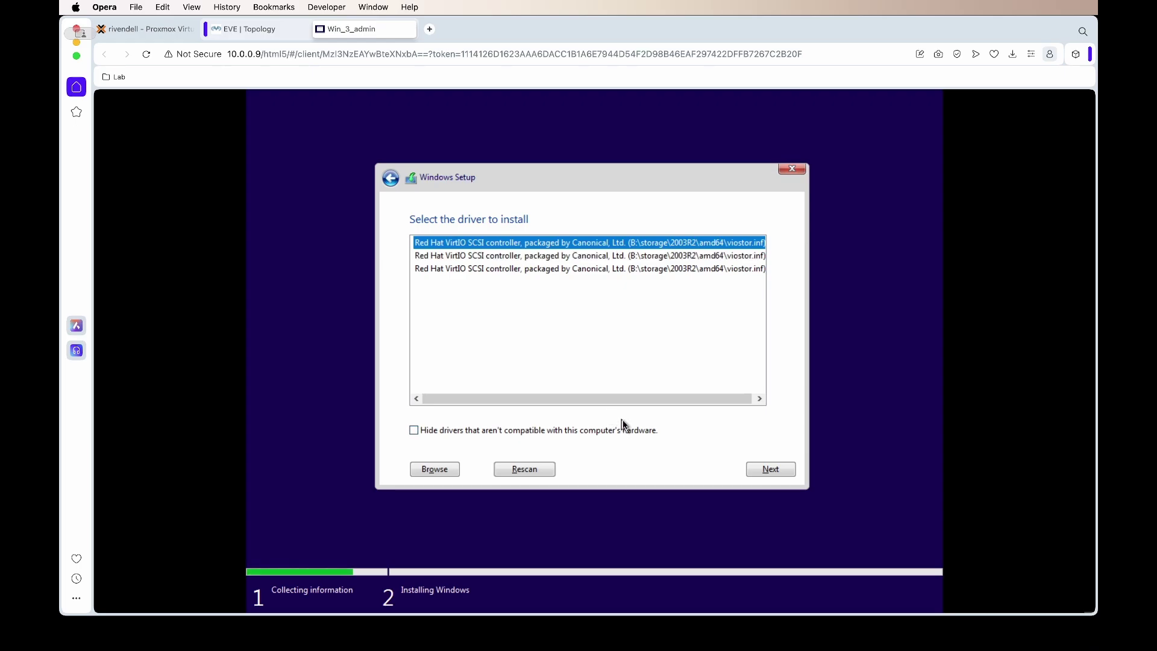
Step: Install the Red Hat VirtIO SCSI driver so the 60 GB Drive 0 appears
{"action": "left_click", "coordinate": [772, 469]}
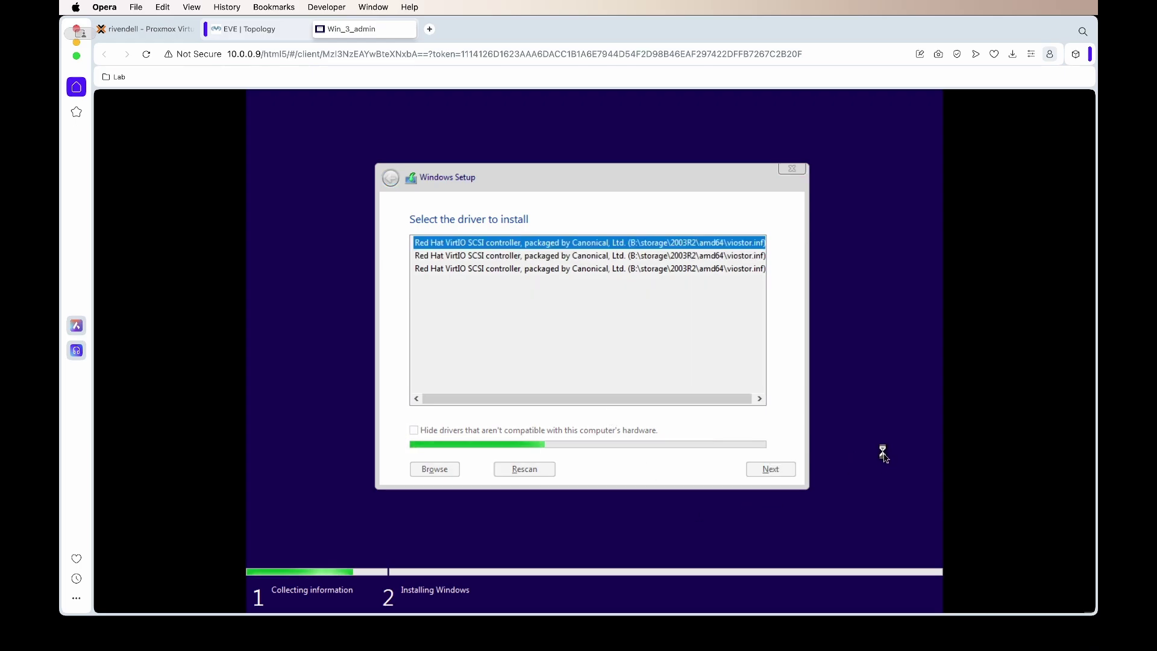
{"action": "left_click", "coordinate": [200, 632]}
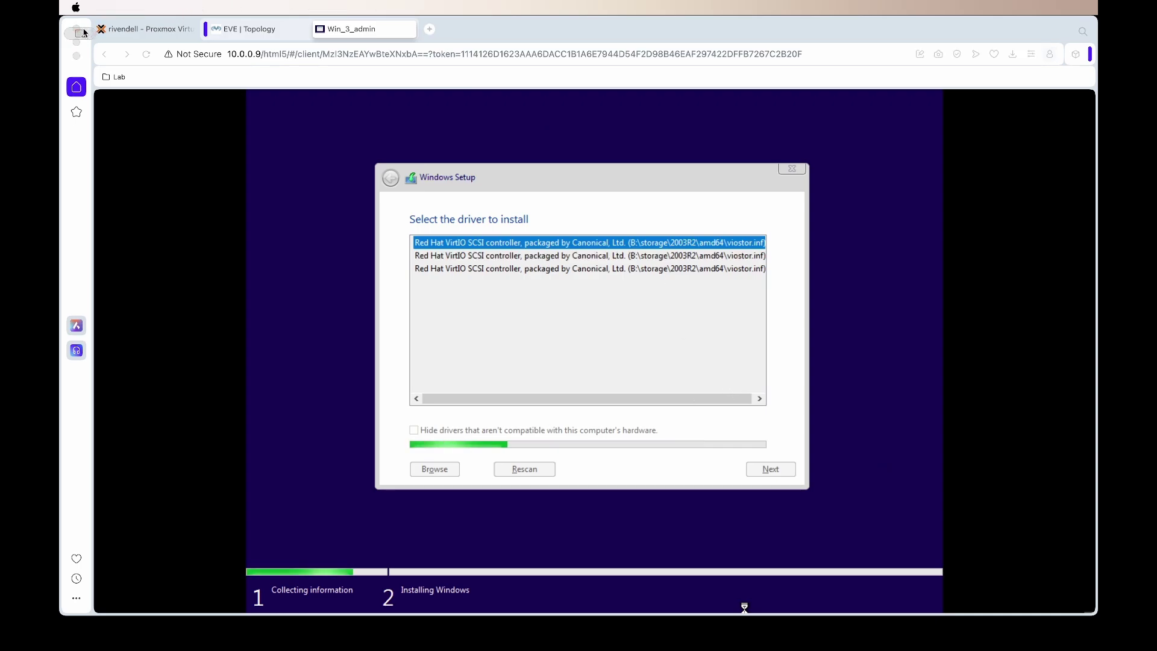
{"action": "left_click", "coordinate": [516, 271]}
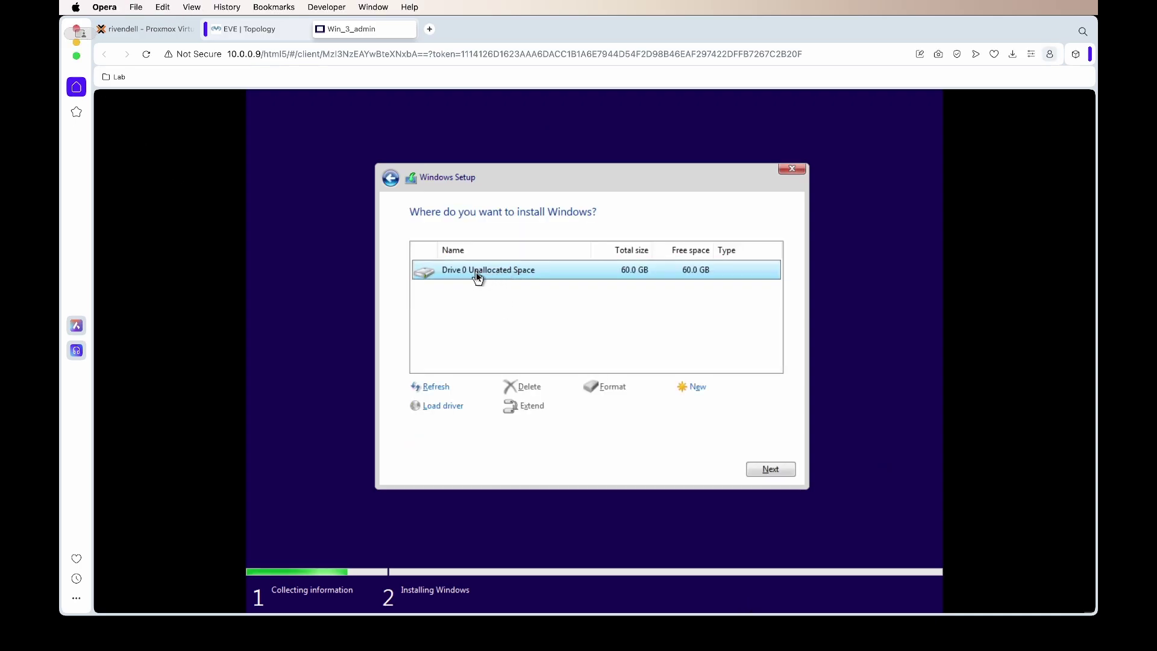
Step: Start installing Windows on Drive 0, then list the files in the win-10x64Pro image folder in Terminal
{"action": "left_click", "coordinate": [768, 473]}
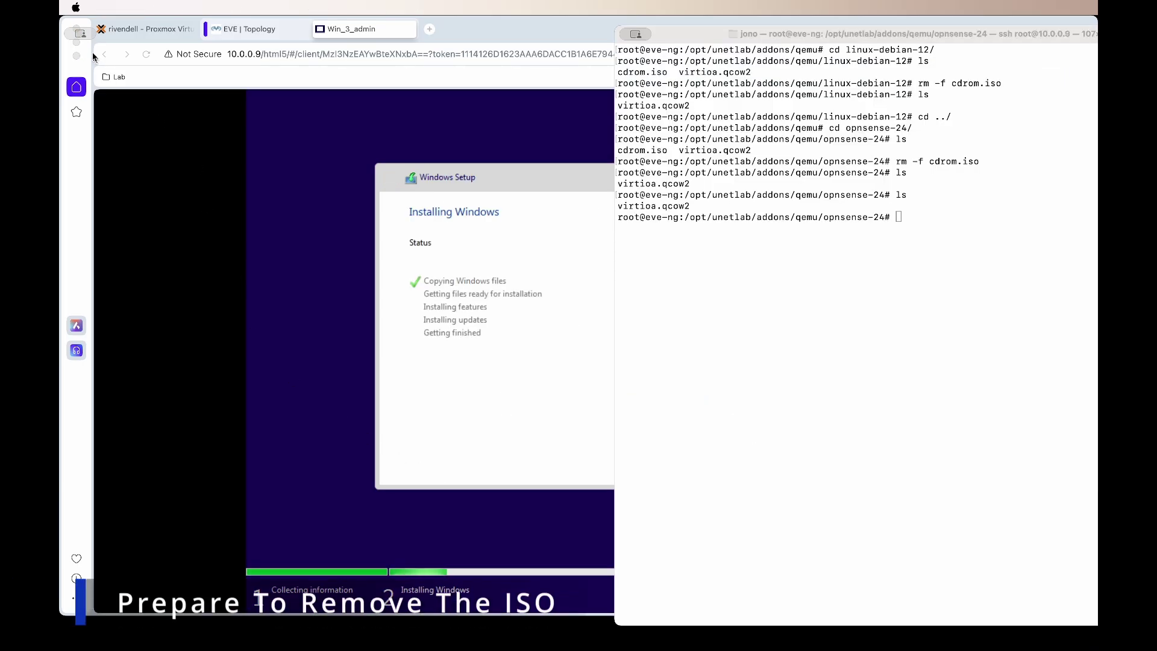
{"action": "left_click", "coordinate": [897, 272]}
{"action": "type", "text": "cd"}
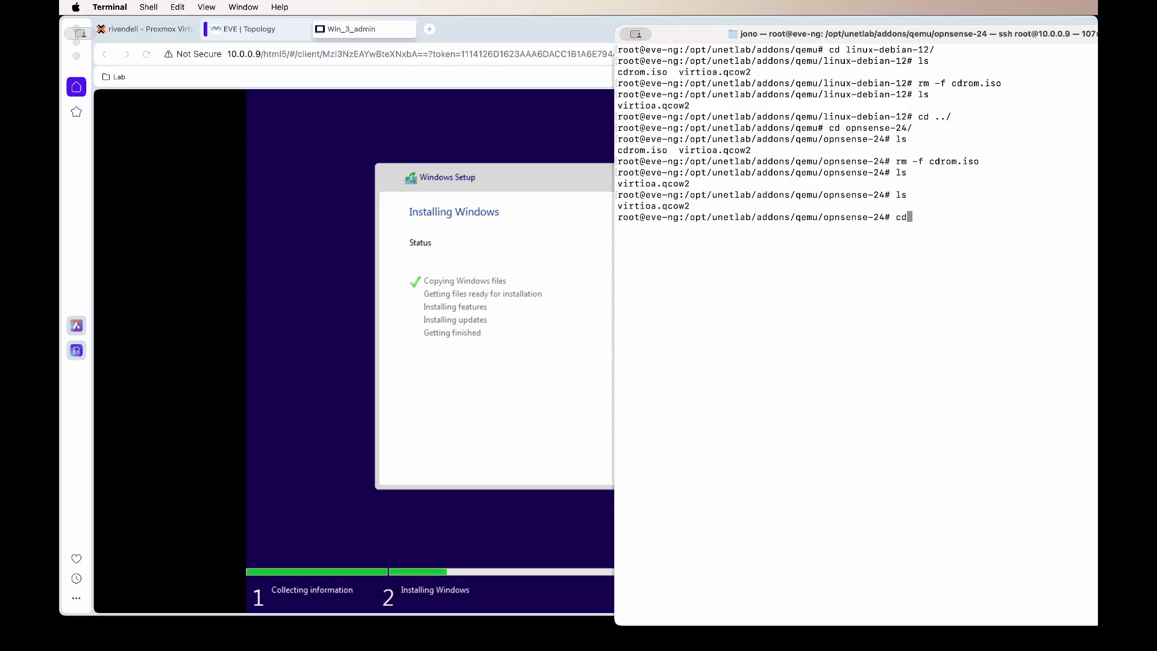
{"action": "type", "text": " ../"}
{"action": "key", "text": "Return"}
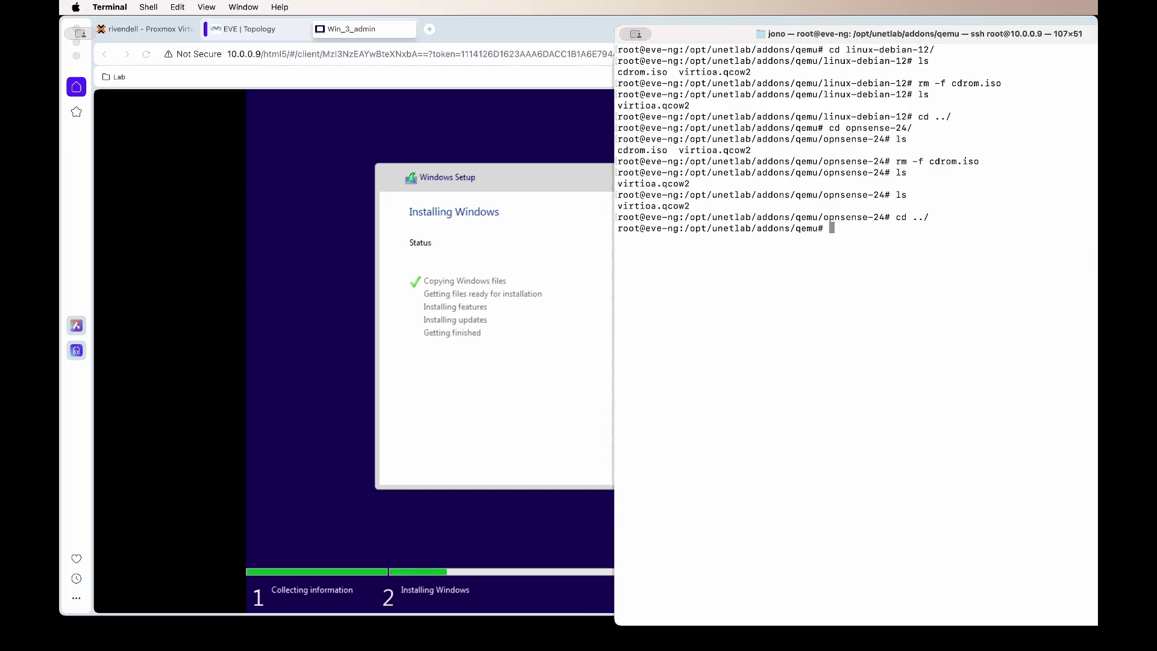
{"action": "type", "text": "cd wi"}
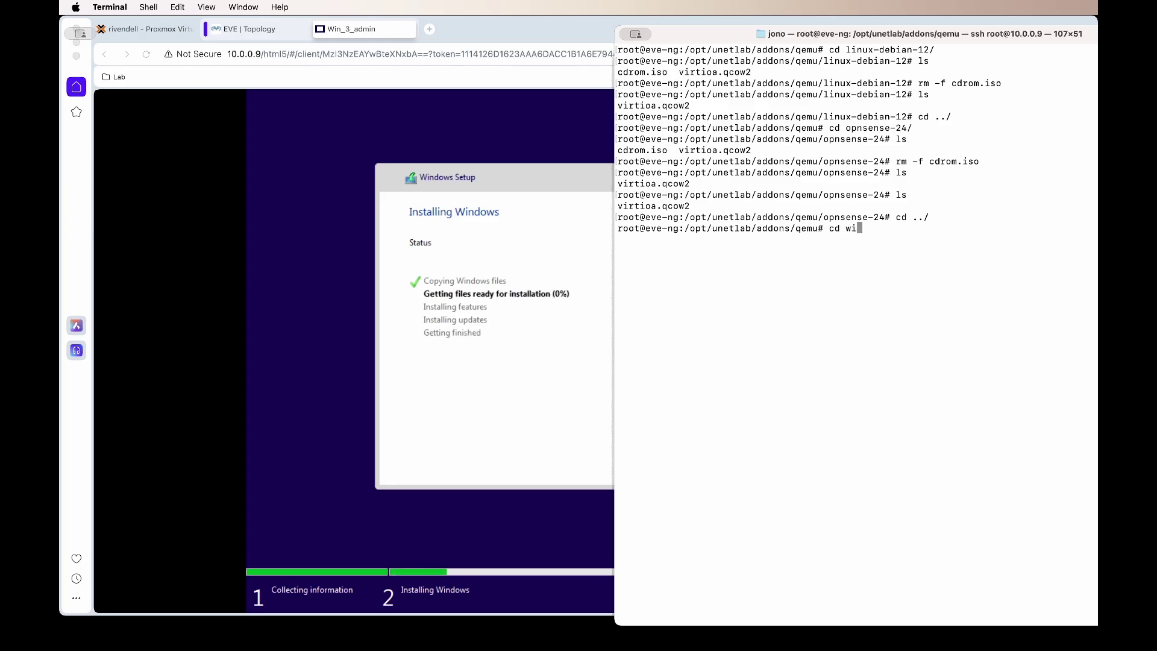
{"action": "key", "text": "Tab"}
{"action": "key", "text": "Return"}
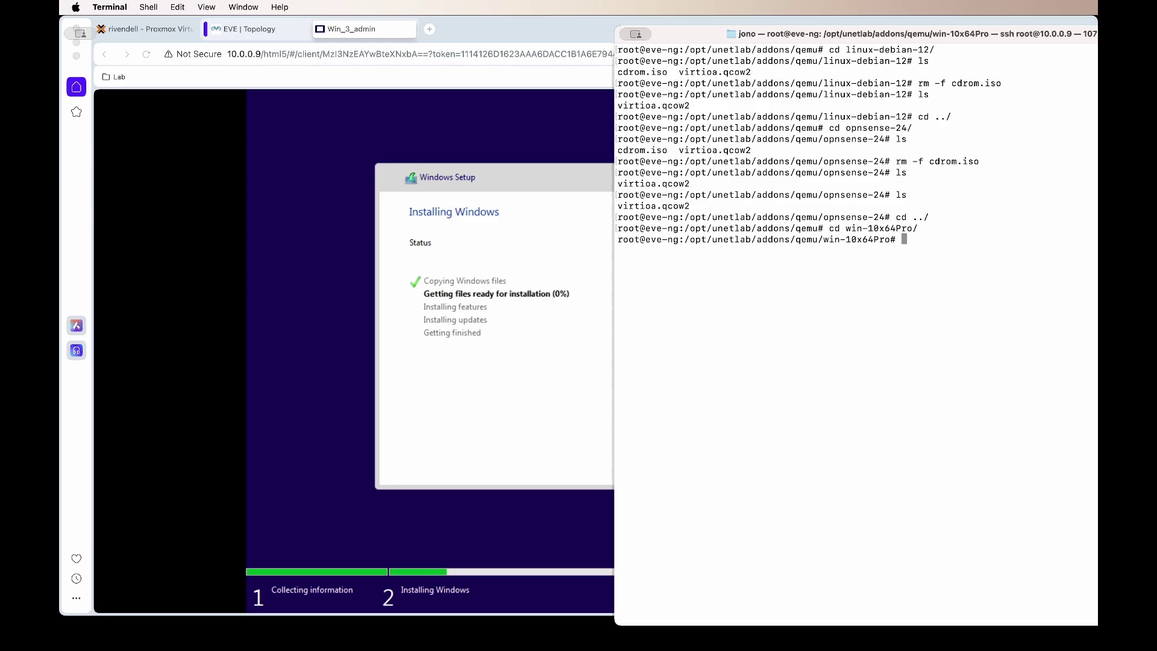
{"action": "type", "text": "ls"}
{"action": "key", "text": "Return"}
Step: Delete cdrom.iso with rm -f and confirm only virtioa.qcow2 remains
{"action": "type", "text": "ls"}
{"action": "key", "text": "Up"}
{"action": "key", "text": "Up"}
{"action": "key", "text": "Up"}
{"action": "key", "text": "Up"}
{"action": "key", "text": "Up"}
{"action": "key", "text": "Up"}
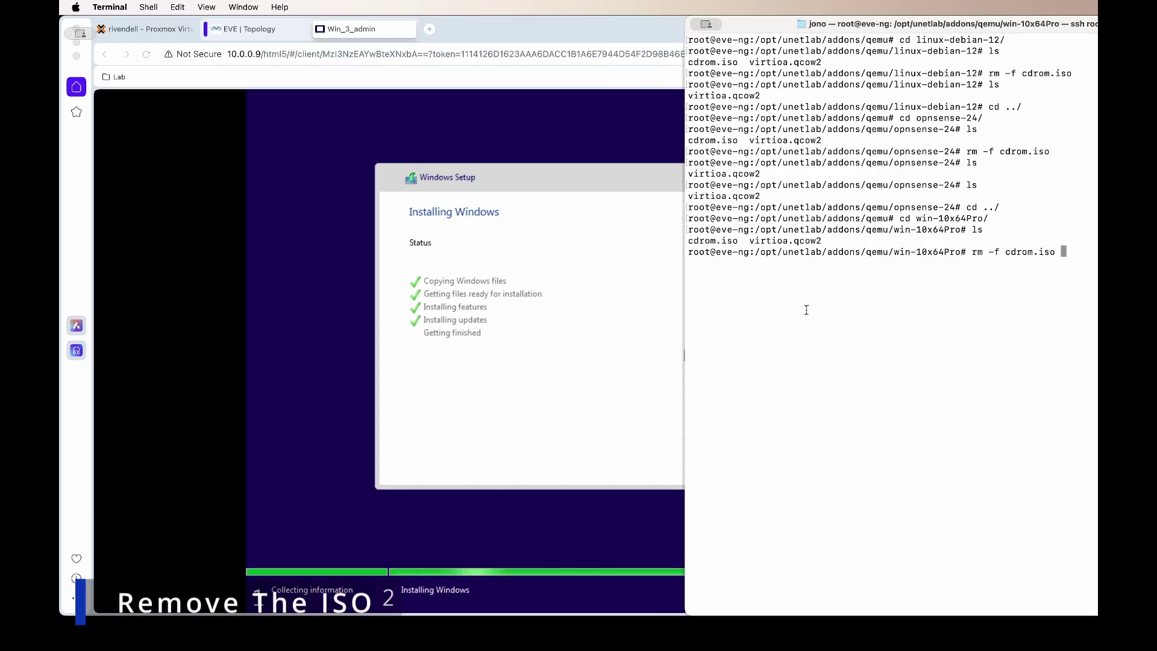
{"action": "key", "text": "Return"}
{"action": "type", "text": "ls"}
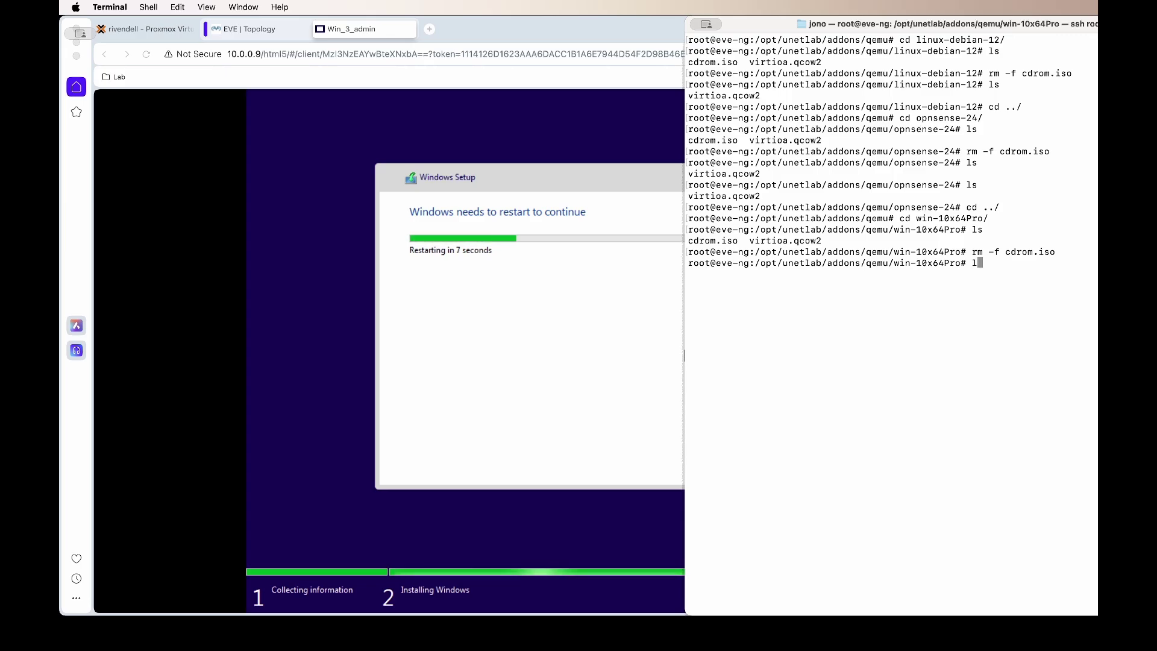
{"action": "key", "text": "Return"}
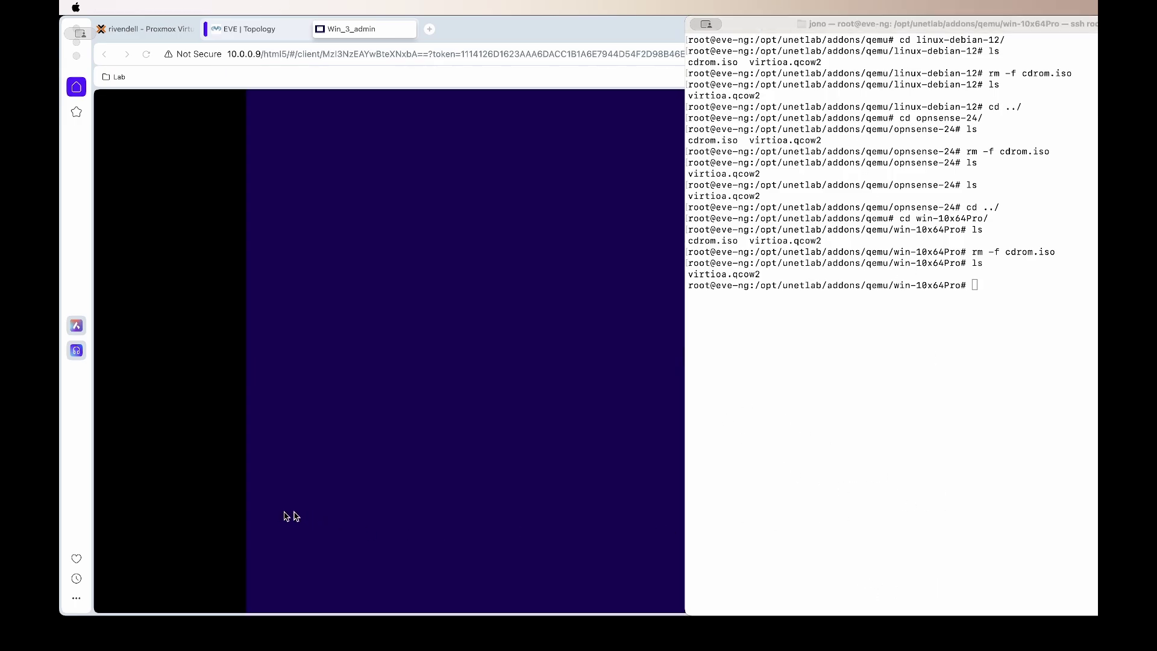
Step: Shut down Windows 10 from the Start menu's Power options once the desktop loads
{"action": "left_click", "coordinate": [443, 471]}
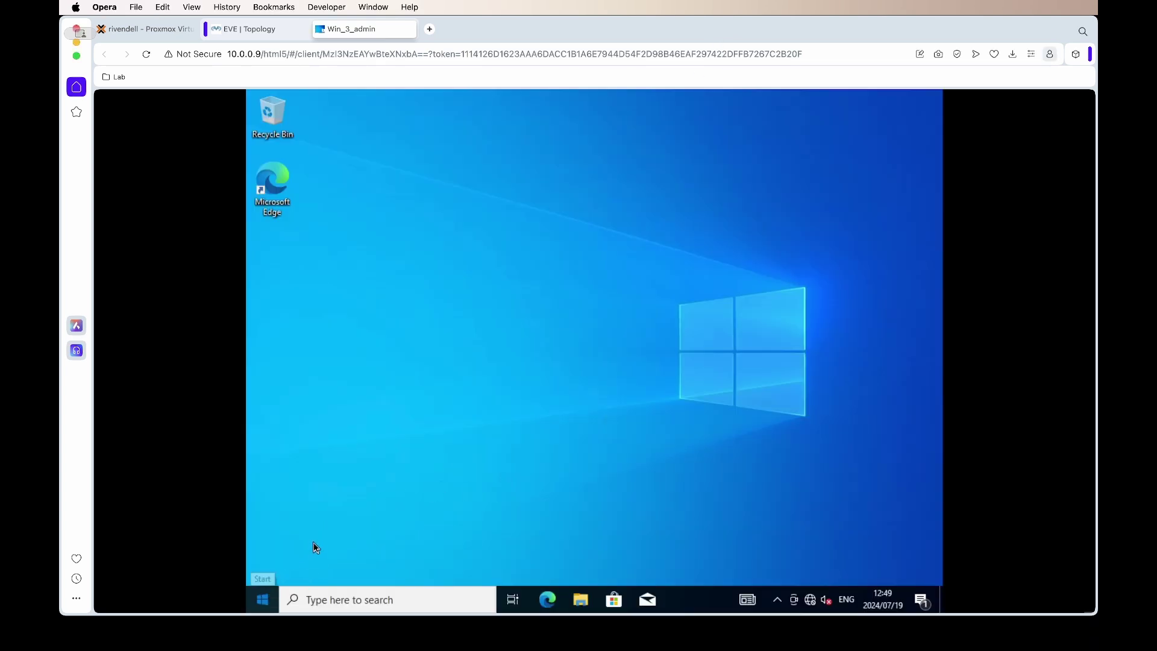
{"action": "key", "text": "super"}
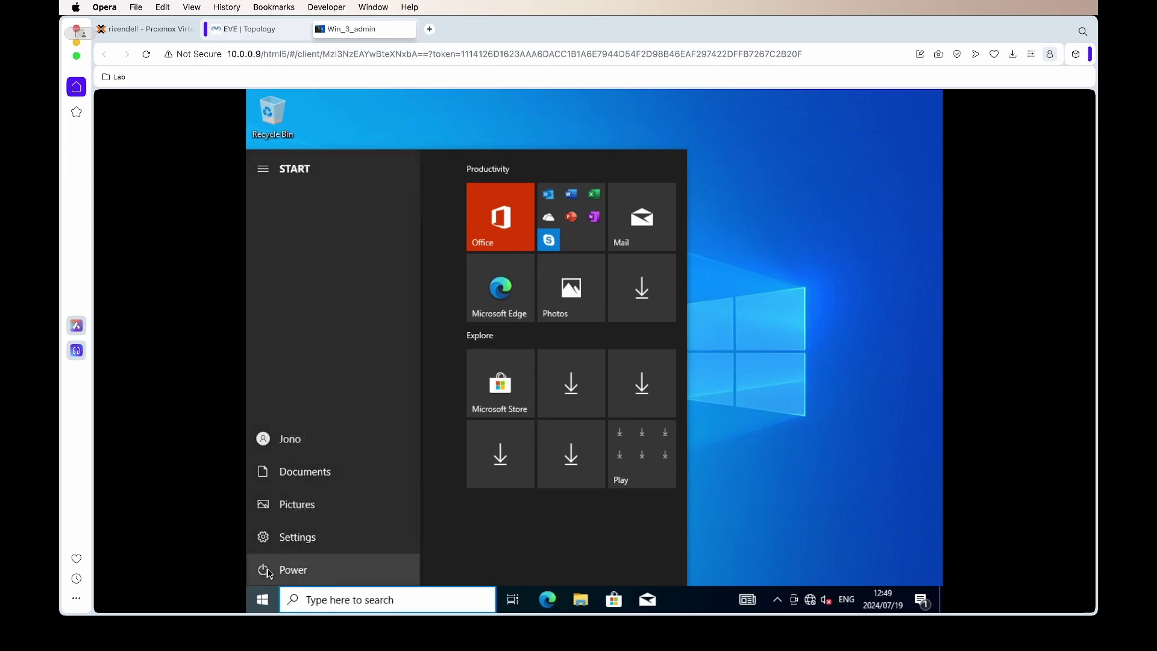
{"action": "left_click", "coordinate": [288, 568]}
{"action": "left_click", "coordinate": [298, 516]}
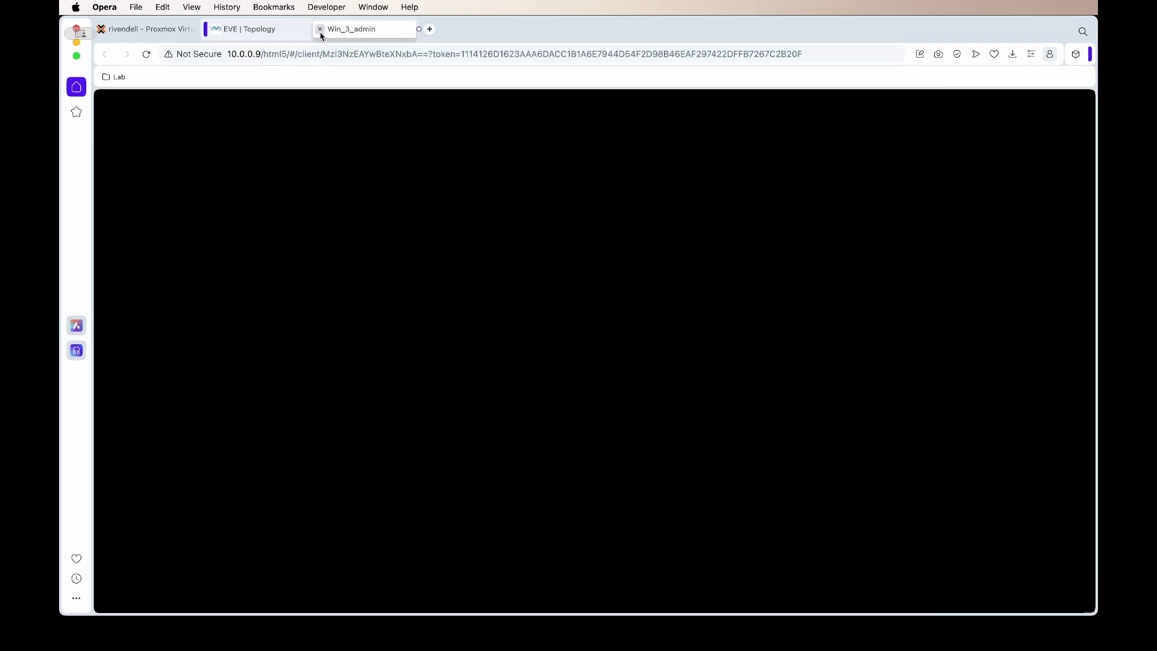
Step: Close the Windows console and link the Win node to the WAN cloud, saving the connection
{"action": "left_click", "coordinate": [320, 29]}
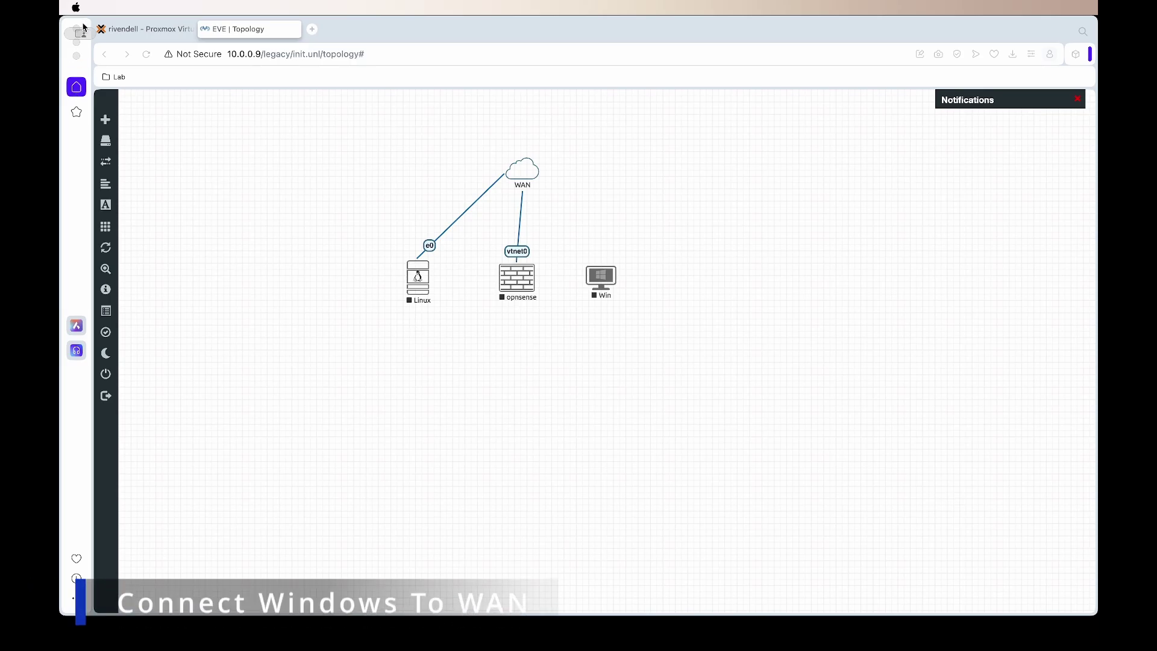
{"action": "left_click", "coordinate": [608, 275]}
{"action": "left_click_drag", "start_coordinate": [543, 195], "coordinate": [533, 176]}
{"action": "left_click", "coordinate": [624, 381]}
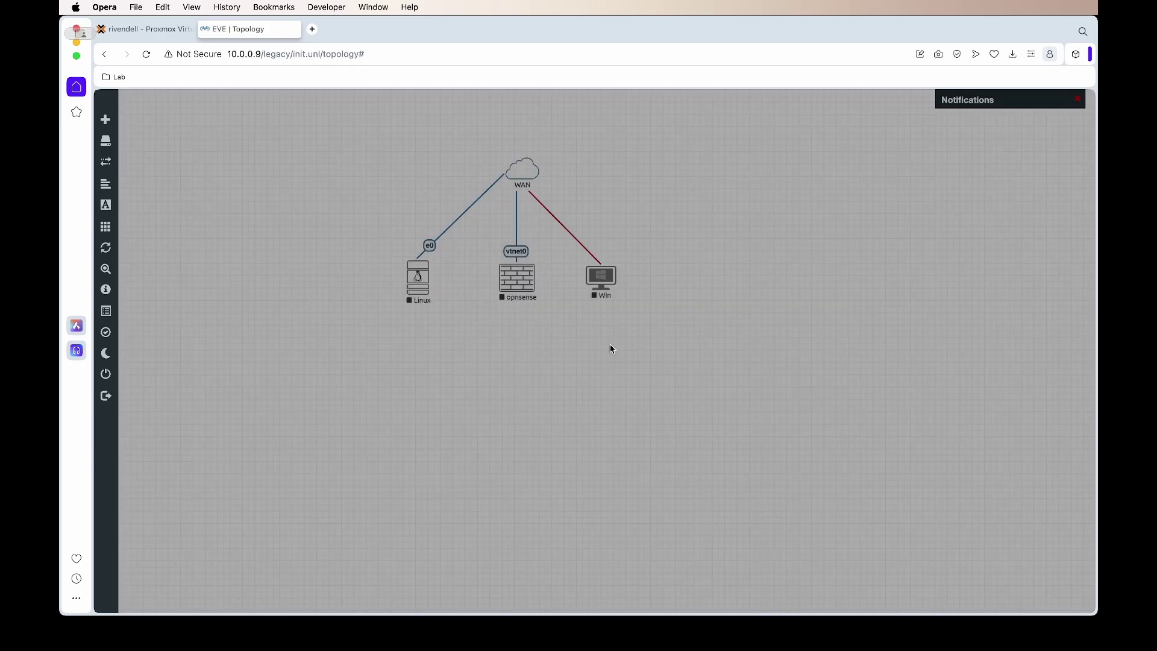
Step: Start the Win node and open its console to watch Windows boot
{"action": "left_click_drag", "start_coordinate": [588, 285], "coordinate": [593, 284]}
{"action": "right_click", "coordinate": [594, 284]}
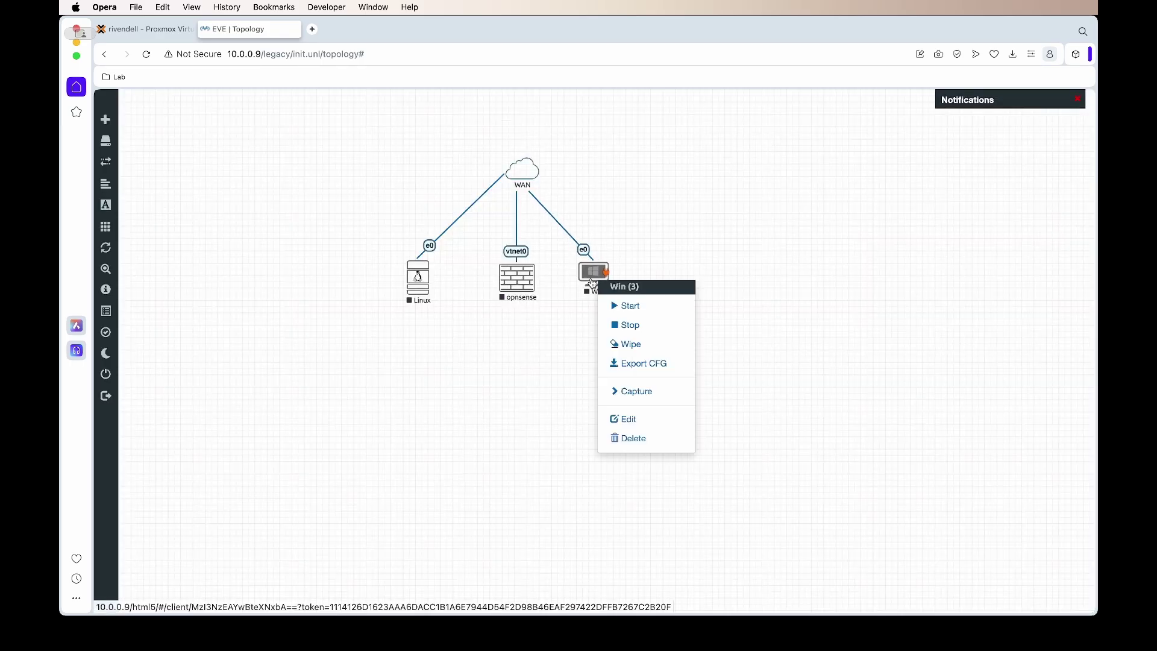
{"action": "left_click", "coordinate": [630, 309]}
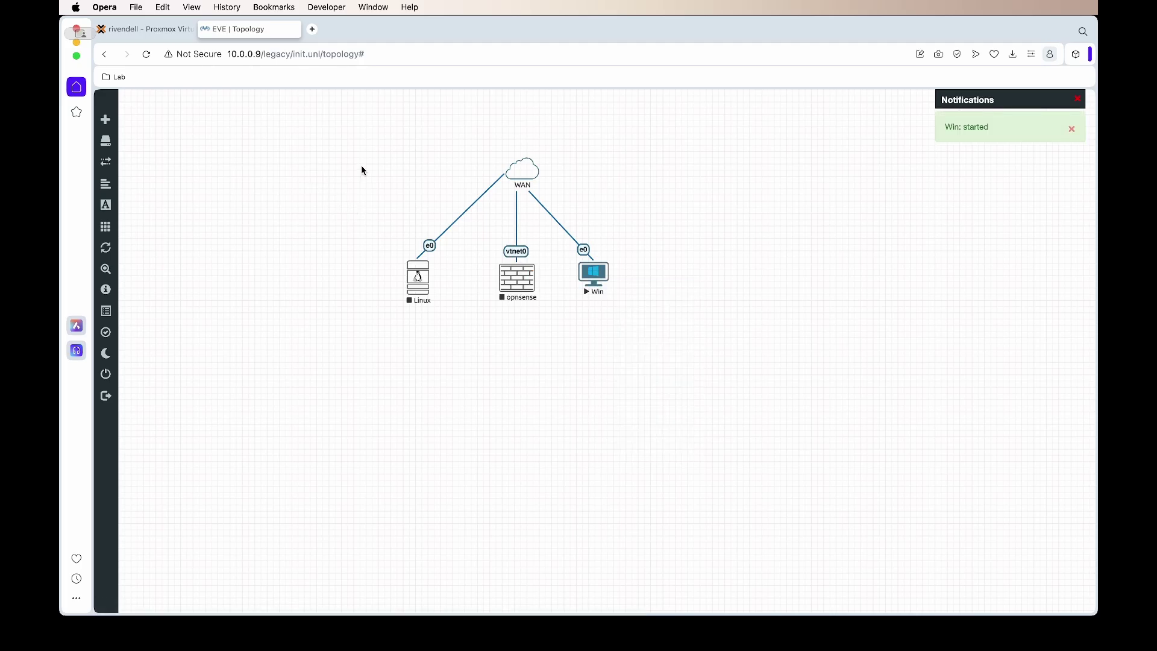
{"action": "left_click", "coordinate": [595, 278]}
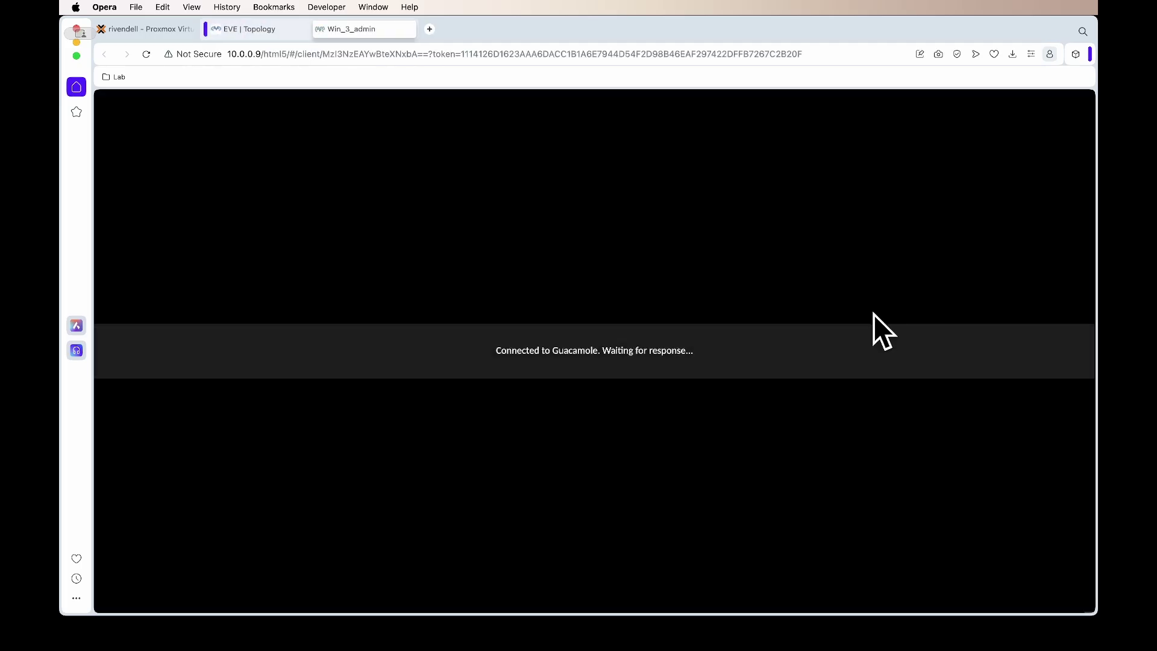
{"action": "left_click", "coordinate": [873, 132]}
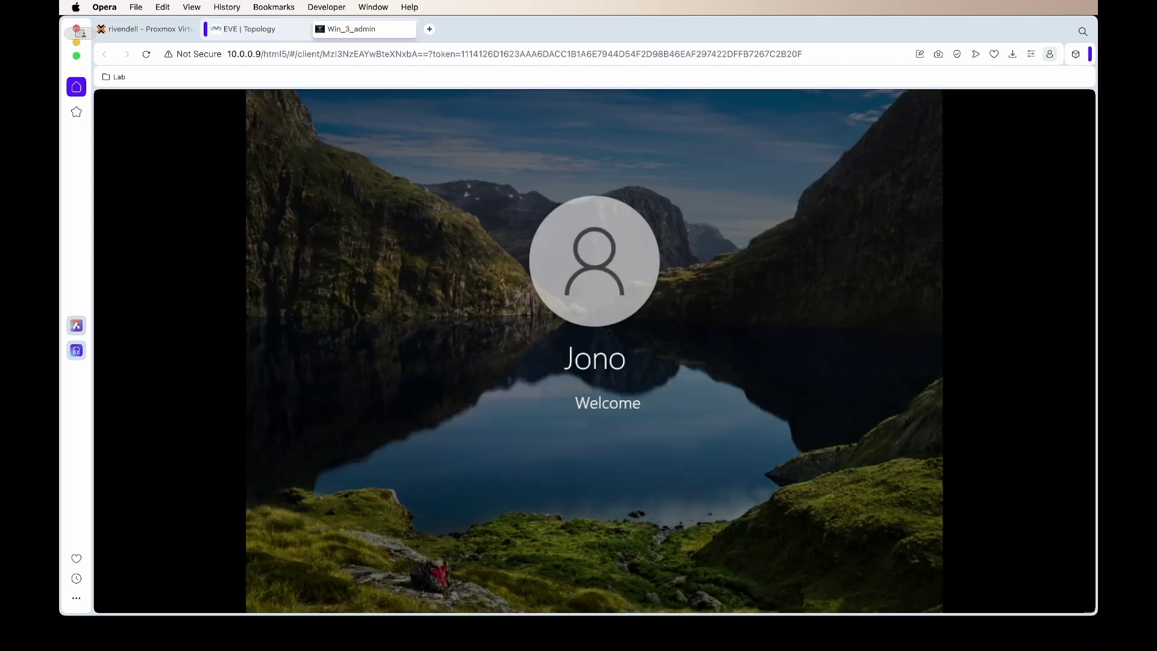
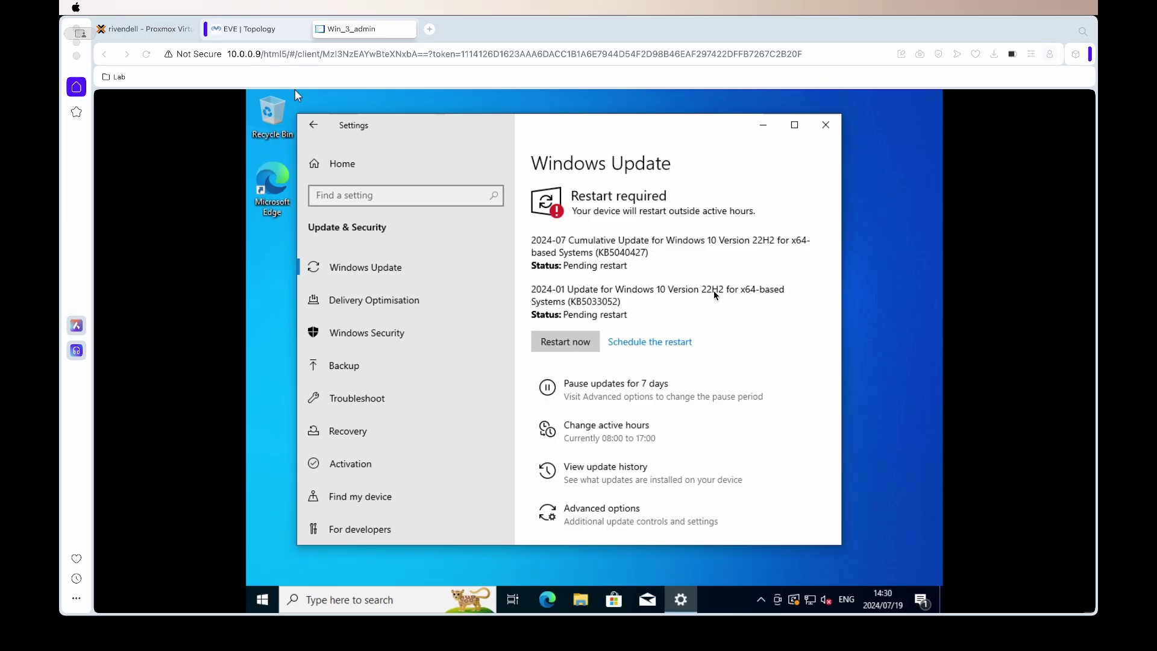
Step: Shut down Windows from Start > Power once updates finish, then close the Win_3_admin console tab
{"action": "left_click", "coordinate": [581, 344]}
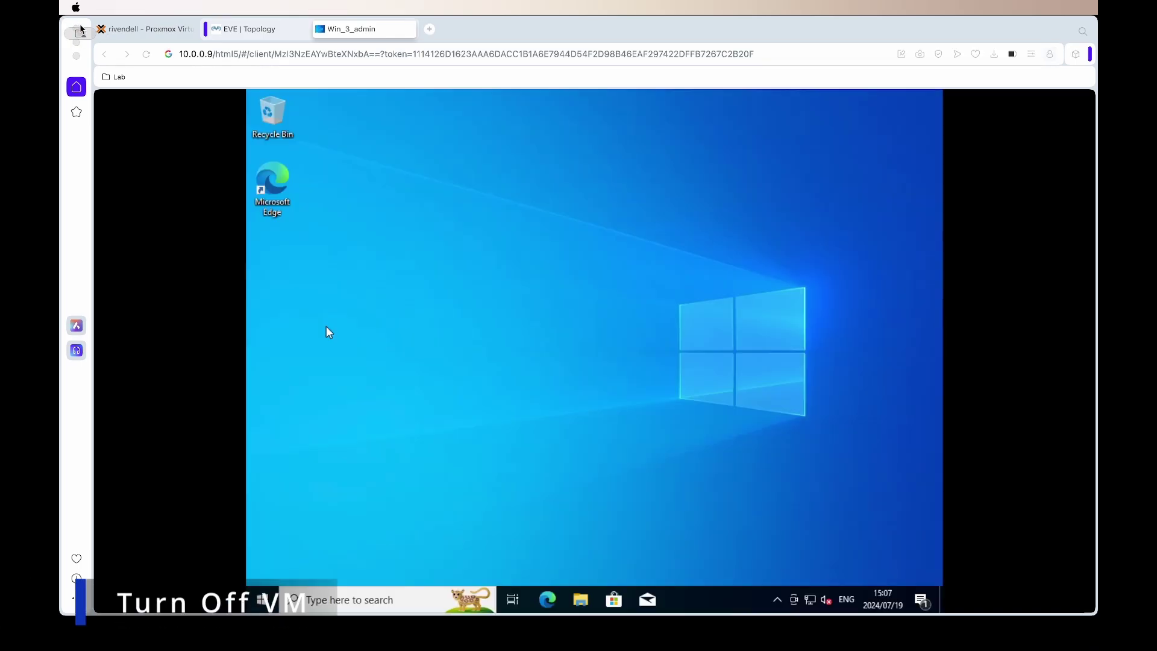
{"action": "left_click", "coordinate": [338, 460]}
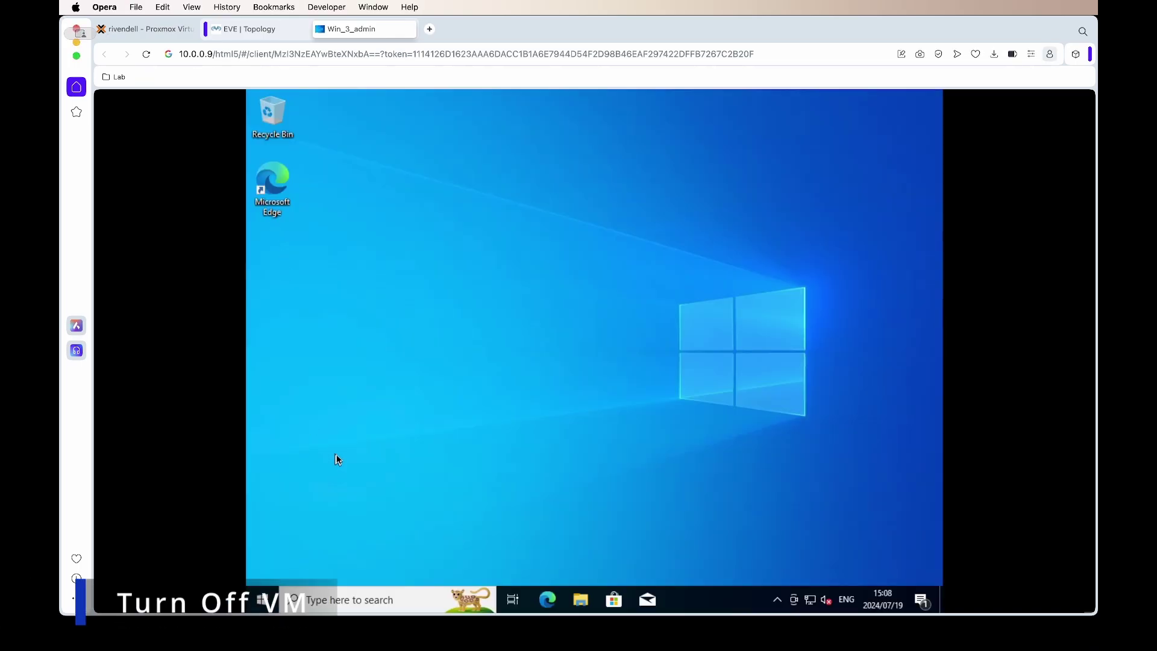
{"action": "left_click", "coordinate": [262, 600]}
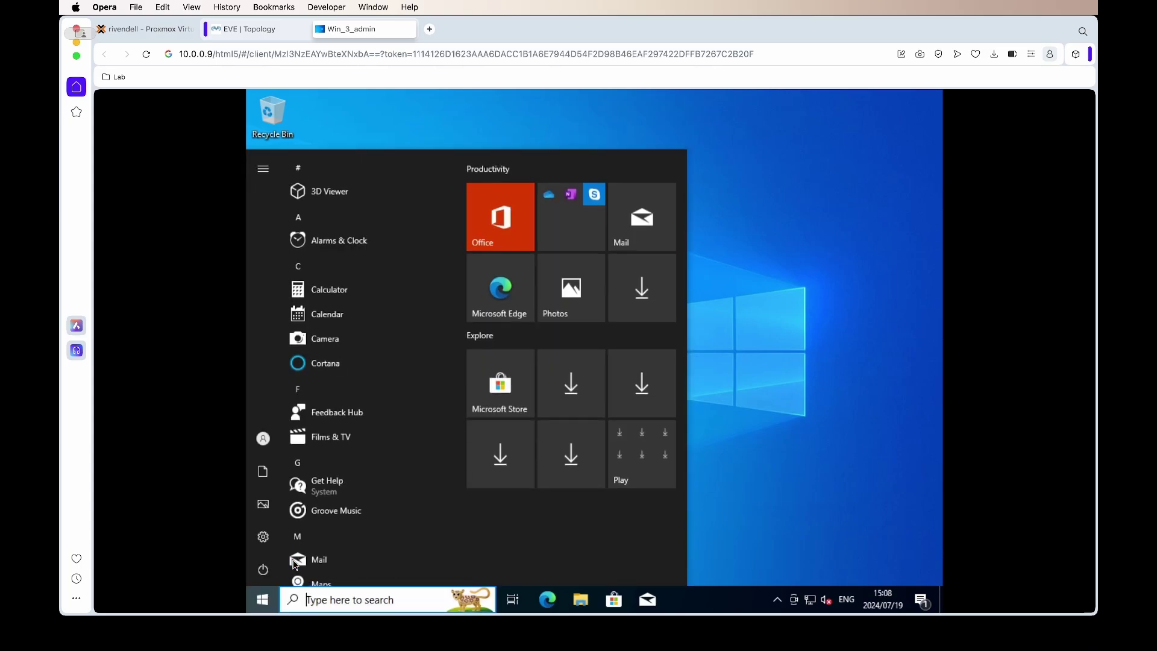
{"action": "left_click", "coordinate": [266, 570]}
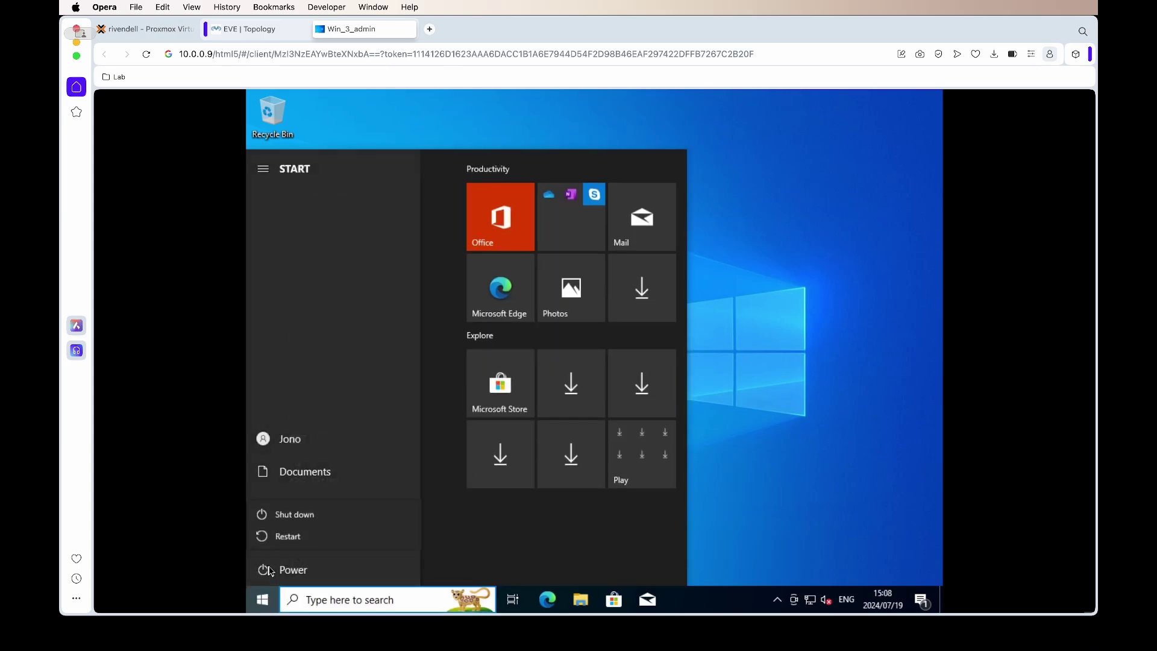
{"action": "key", "text": "Escape"}
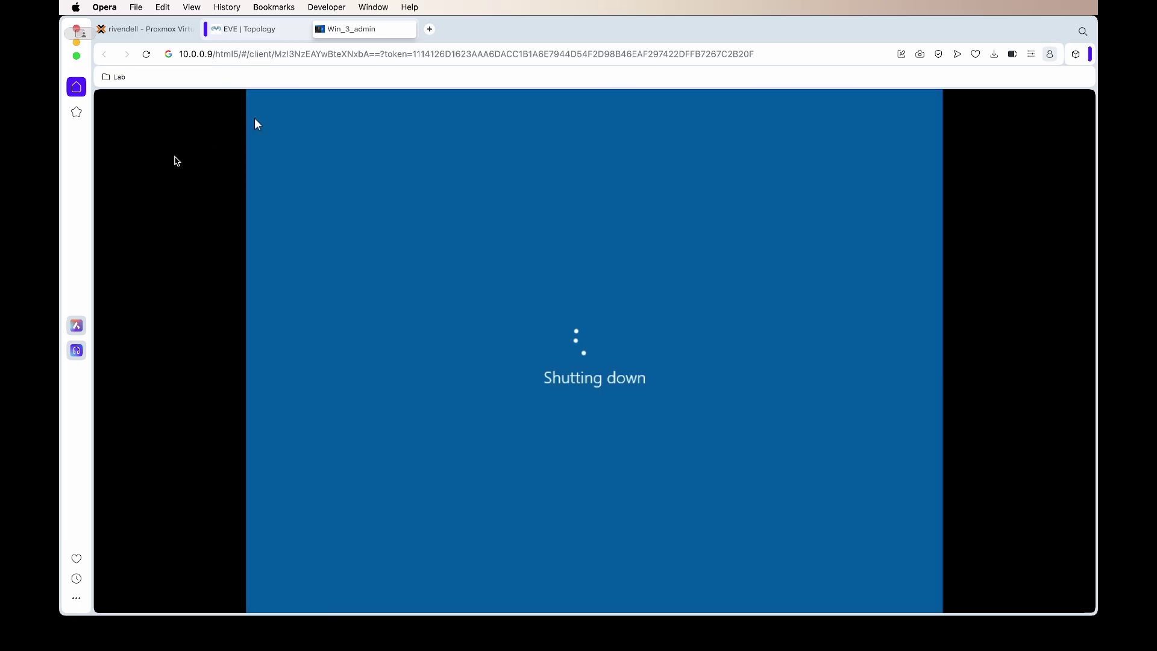
{"action": "key", "text": "super+w"}
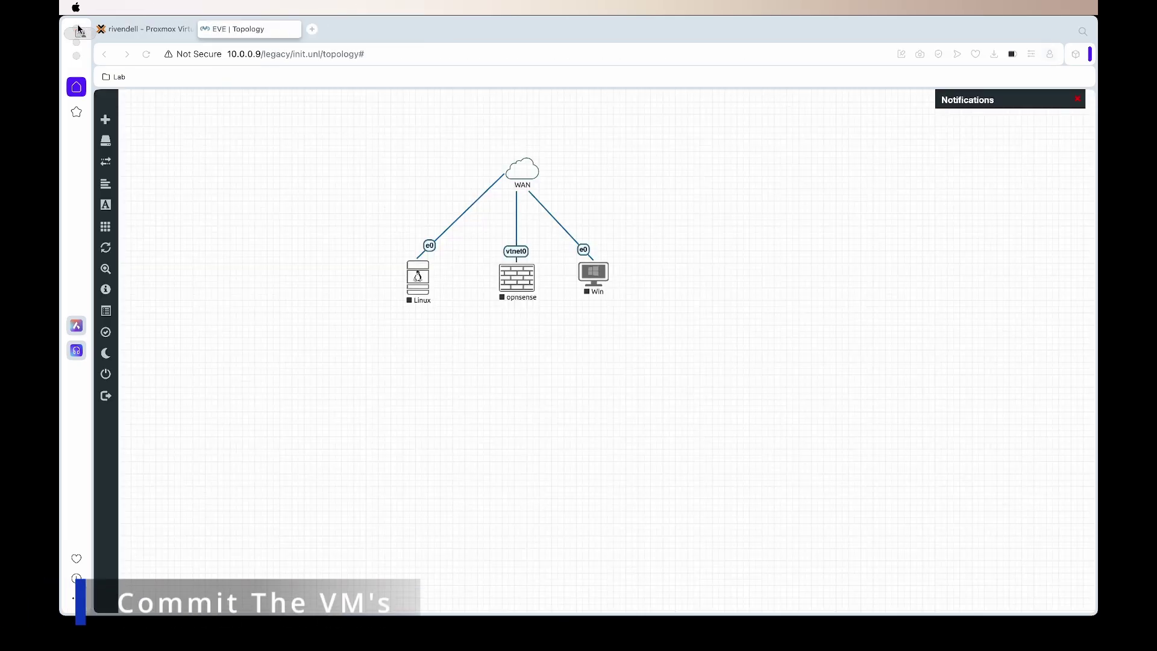
Step: Nudge the Win node lower on the canvas and show the INIT lab's details with its ID
{"action": "left_click_drag", "start_coordinate": [606, 294], "coordinate": [607, 307]}
{"action": "left_click", "coordinate": [910, 638]}
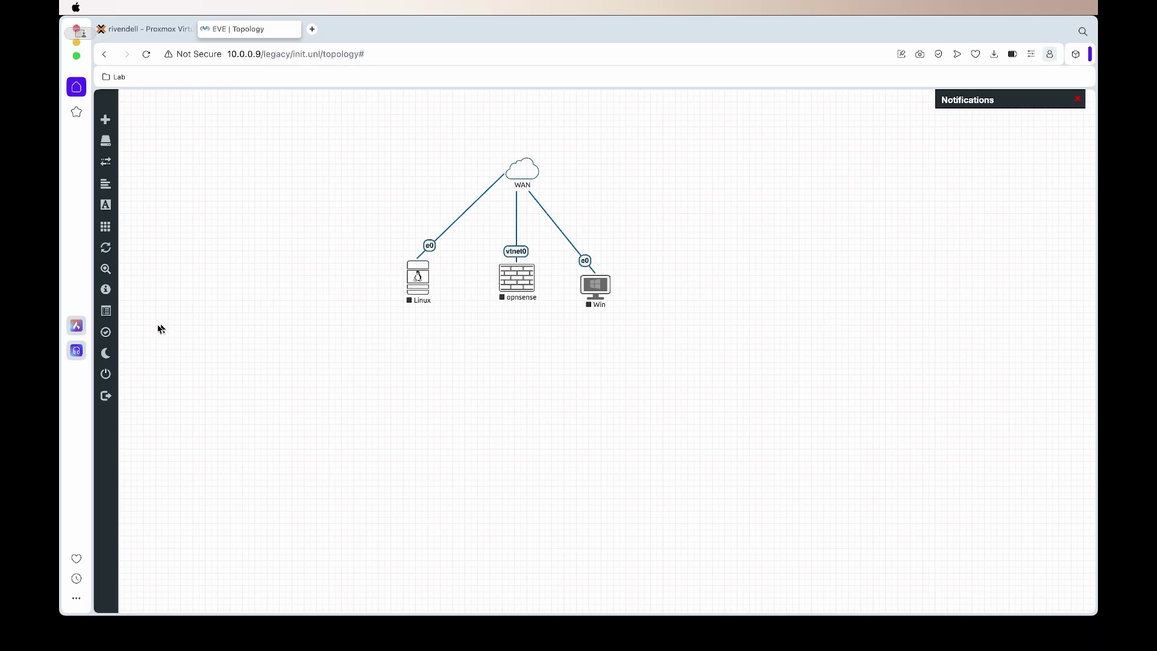
{"action": "mouse_move", "coordinate": [108, 334]}
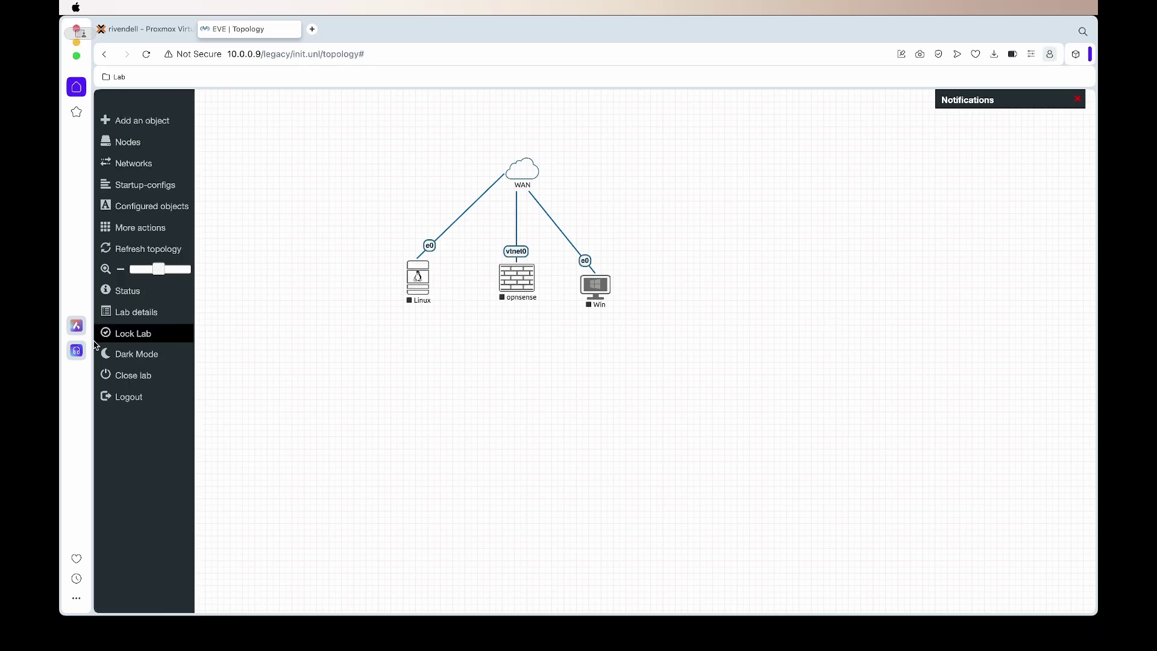
{"action": "left_click", "coordinate": [141, 314]}
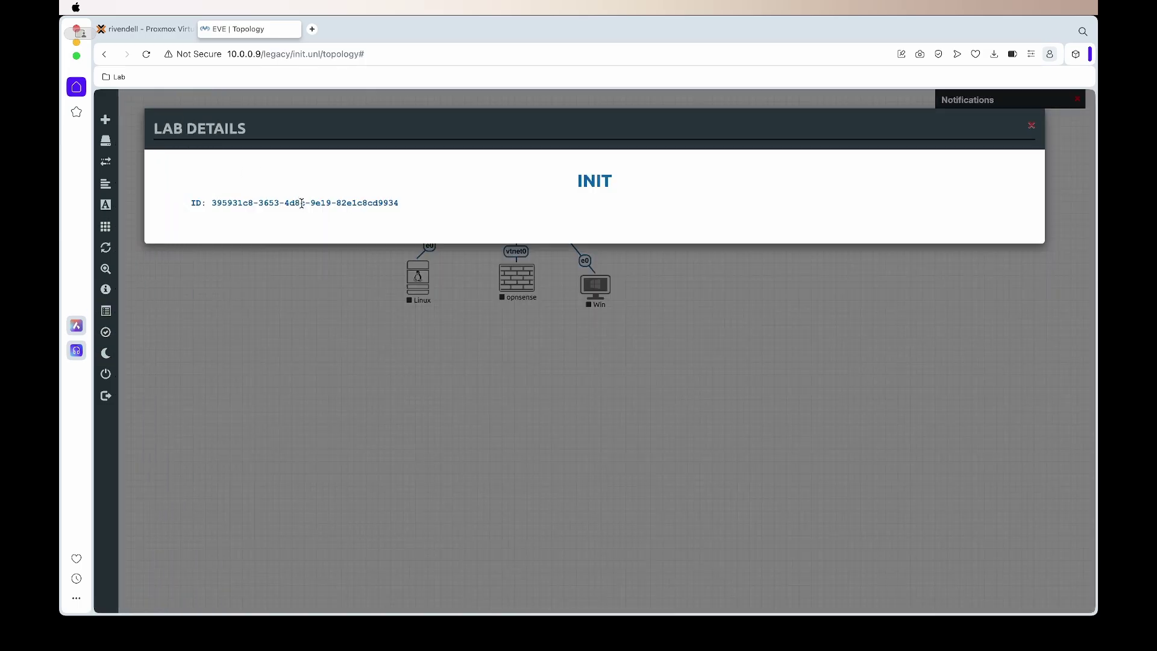
Step: SSH into the EVE-NG server as root and list the running labs in /opt/unetlab/tmp/0
{"action": "key", "text": "super+Return"}
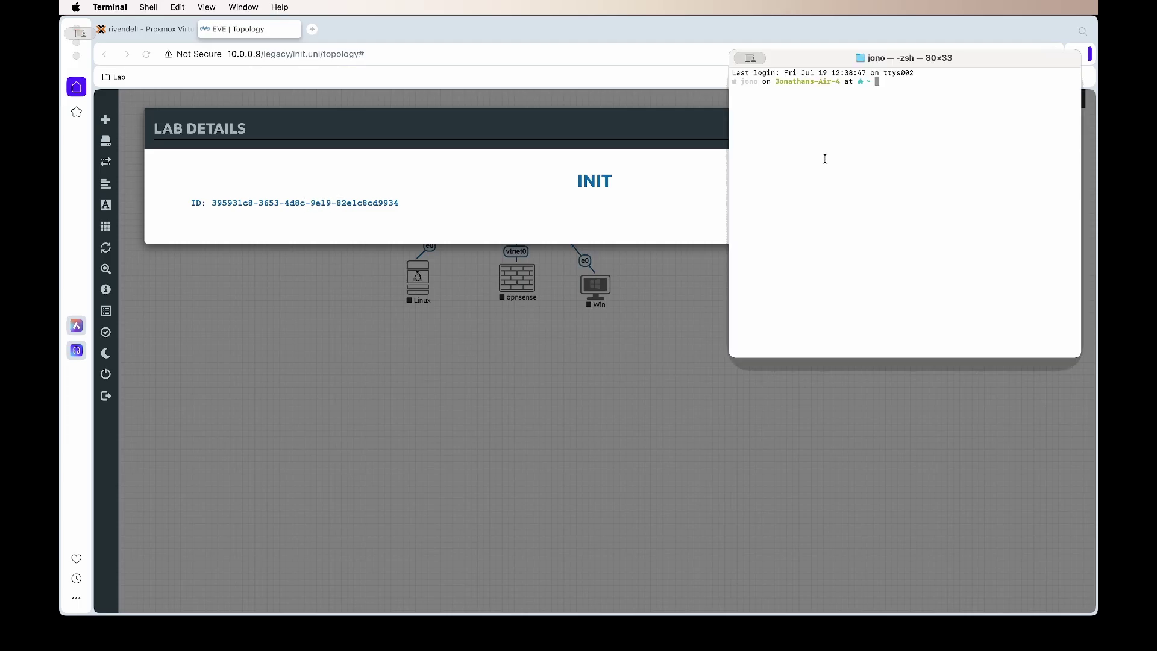
{"action": "type", "text": "ssh root@10.0.0.9"}
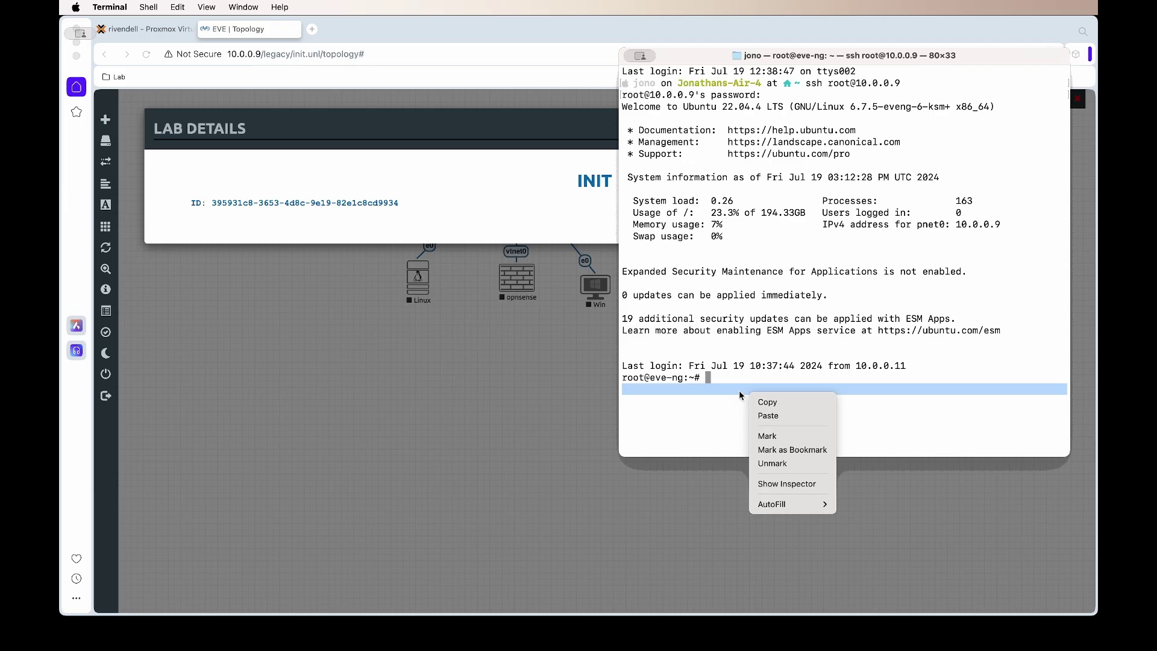
{"action": "left_click", "coordinate": [719, 383]}
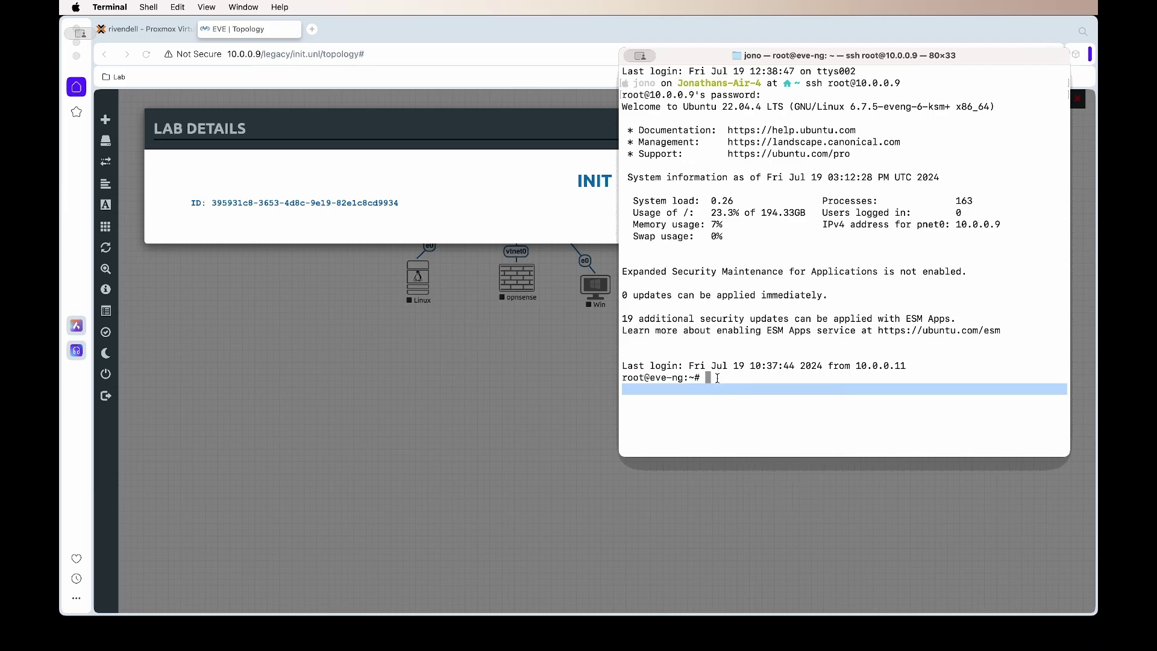
{"action": "right_click", "coordinate": [718, 378]}
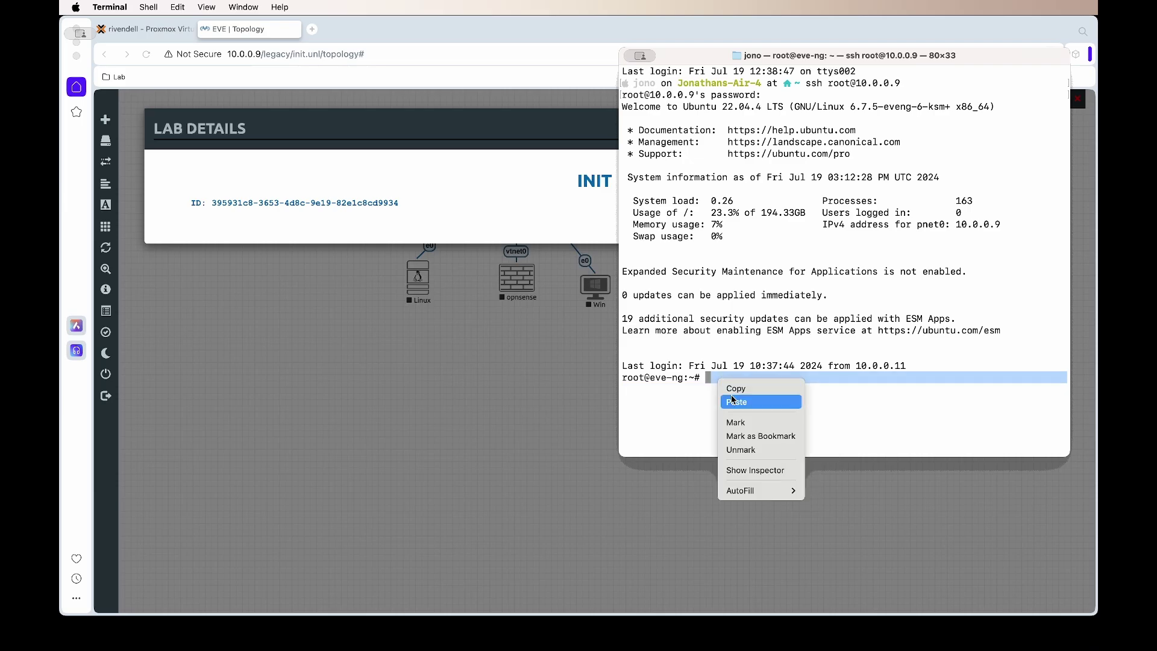
{"action": "left_click", "coordinate": [734, 403]}
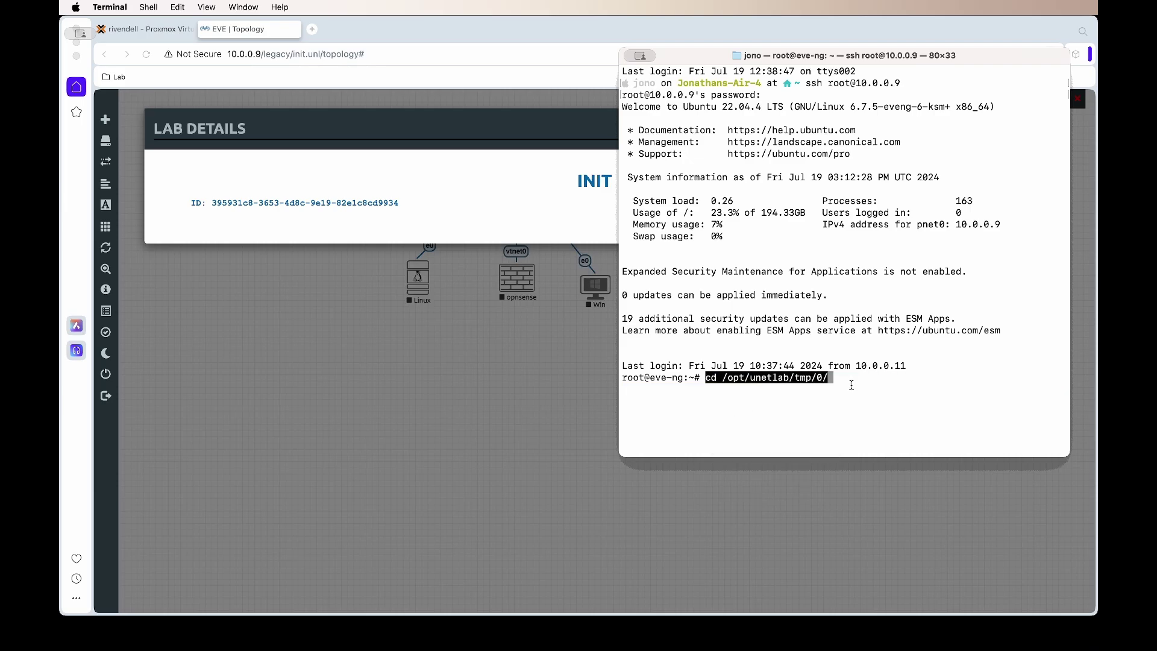
{"action": "key", "text": "Right"}
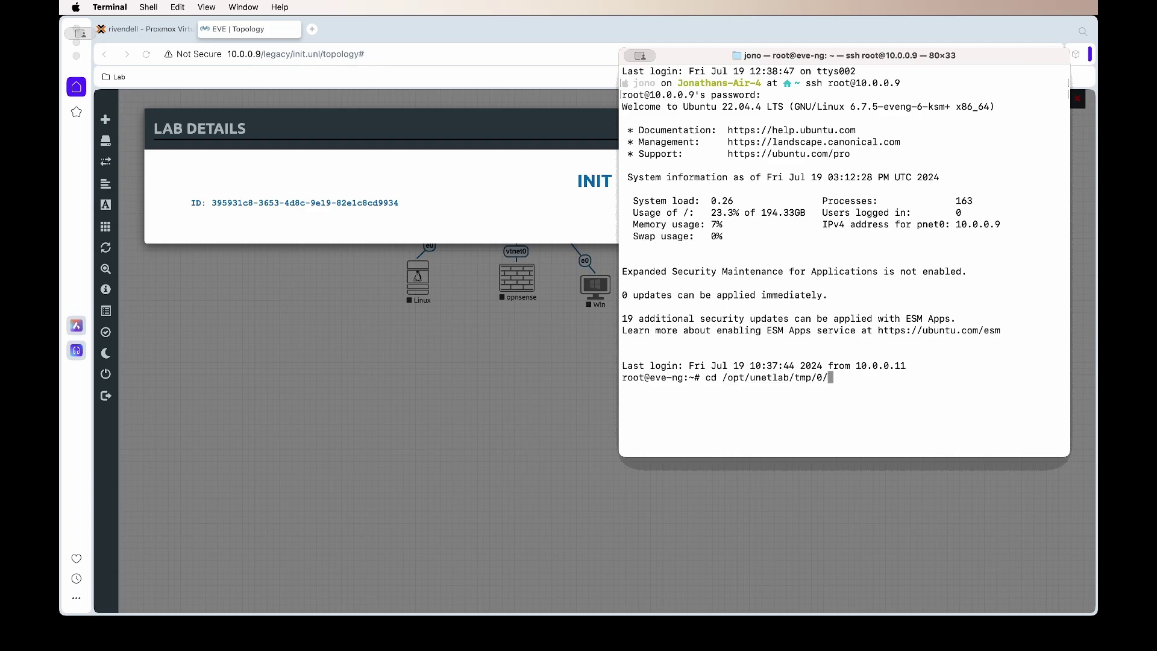
{"action": "key", "text": "Return"}
{"action": "type", "text": "clear"}
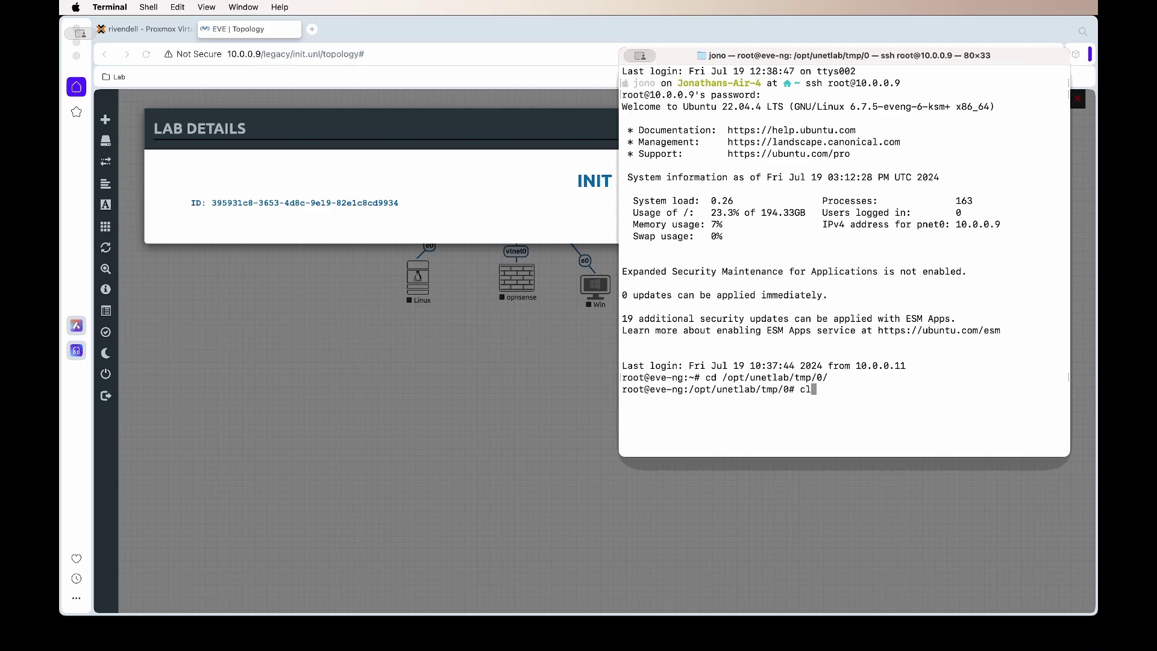
{"action": "key", "text": "Return"}
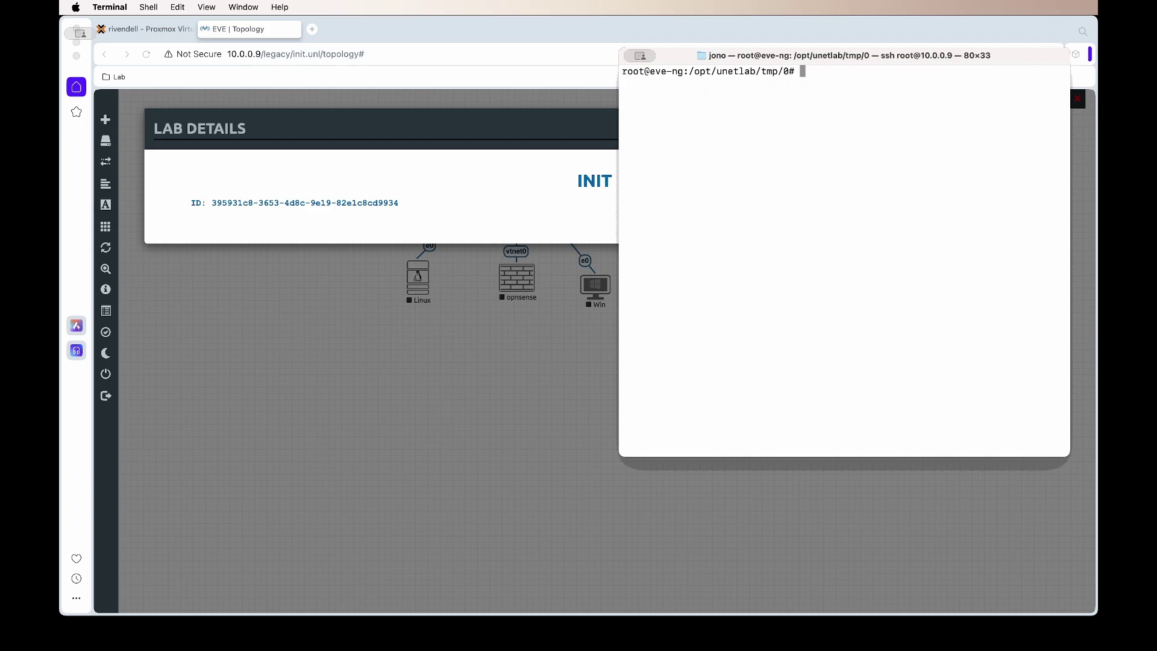
{"action": "type", "text": "ls"}
{"action": "key", "text": "Return"}
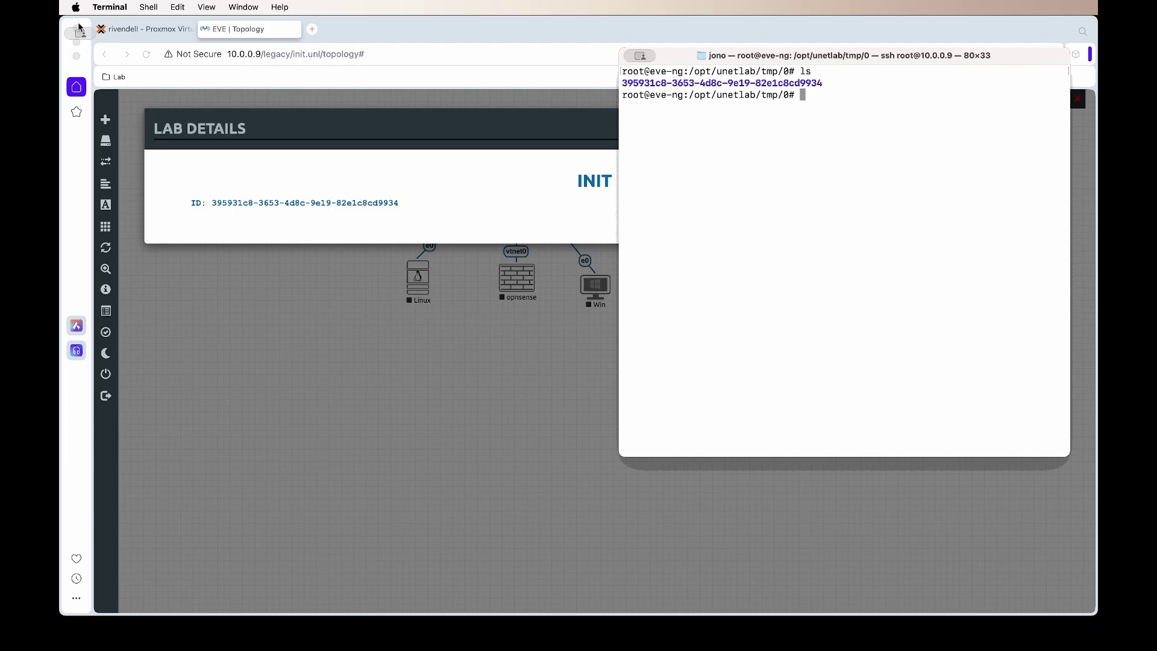
Step: Enter the INIT lab's ID folder, list node folders 1, 2 and 3, and dismiss Lab Details
{"action": "double_click", "coordinate": [688, 86]}
{"action": "left_click", "coordinate": [802, 108]}
{"action": "type", "text": "cd 39"}
{"action": "key", "text": "Tab"}
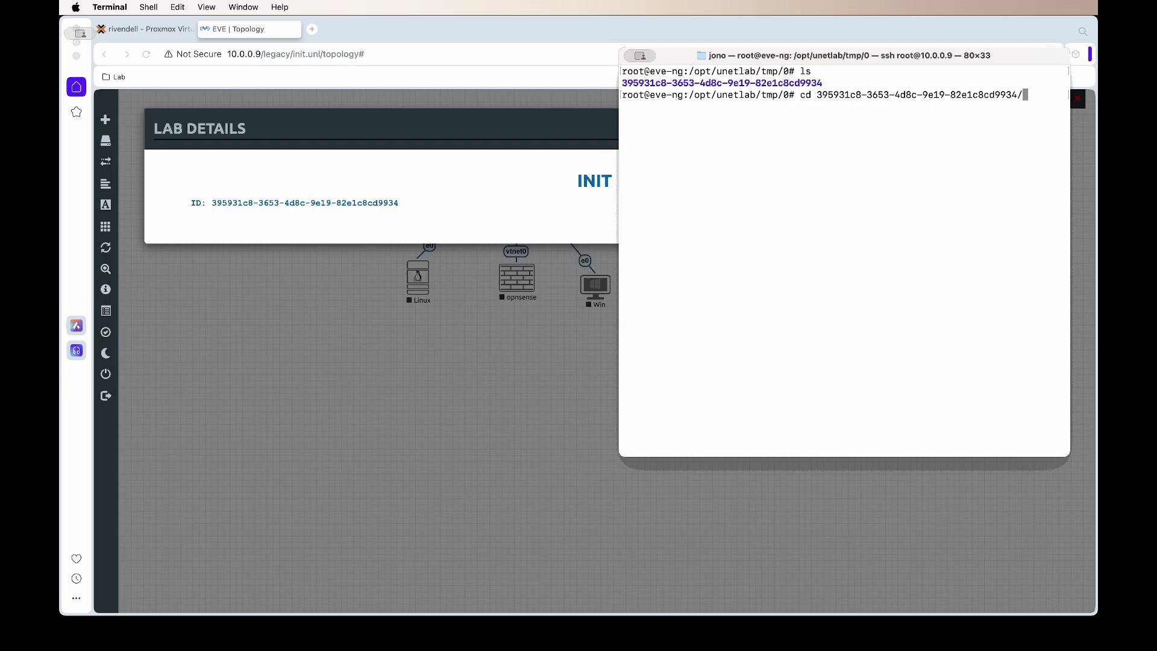
{"action": "key", "text": "Return"}
{"action": "type", "text": "ls"}
{"action": "key", "text": "Return"}
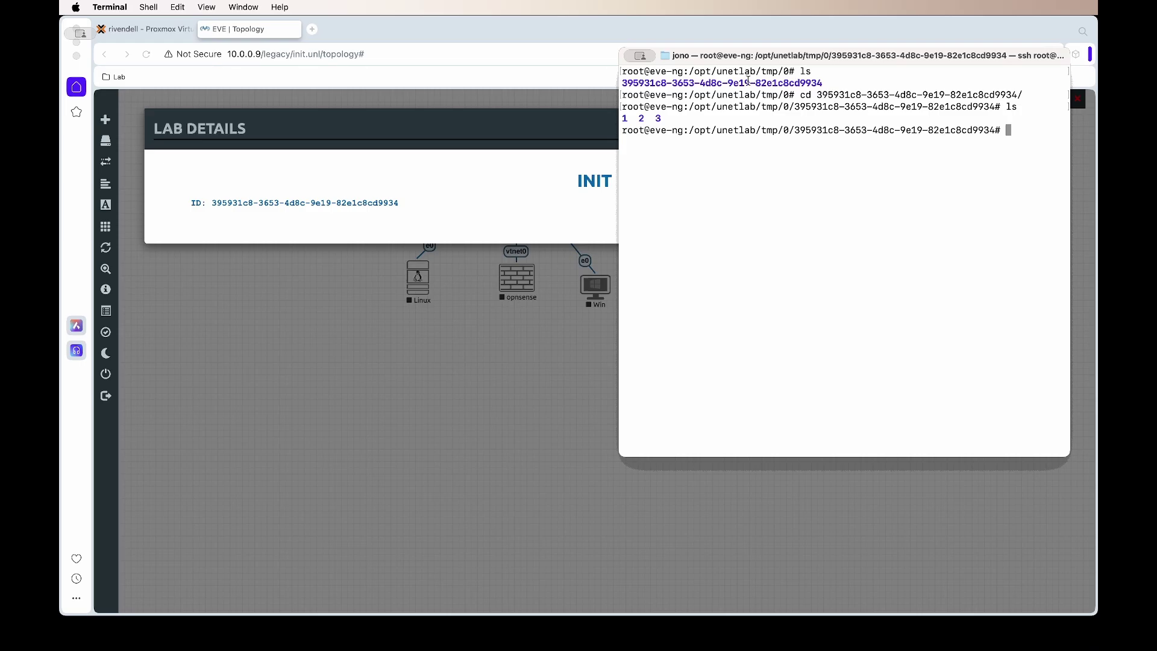
{"action": "left_click", "coordinate": [554, 142]}
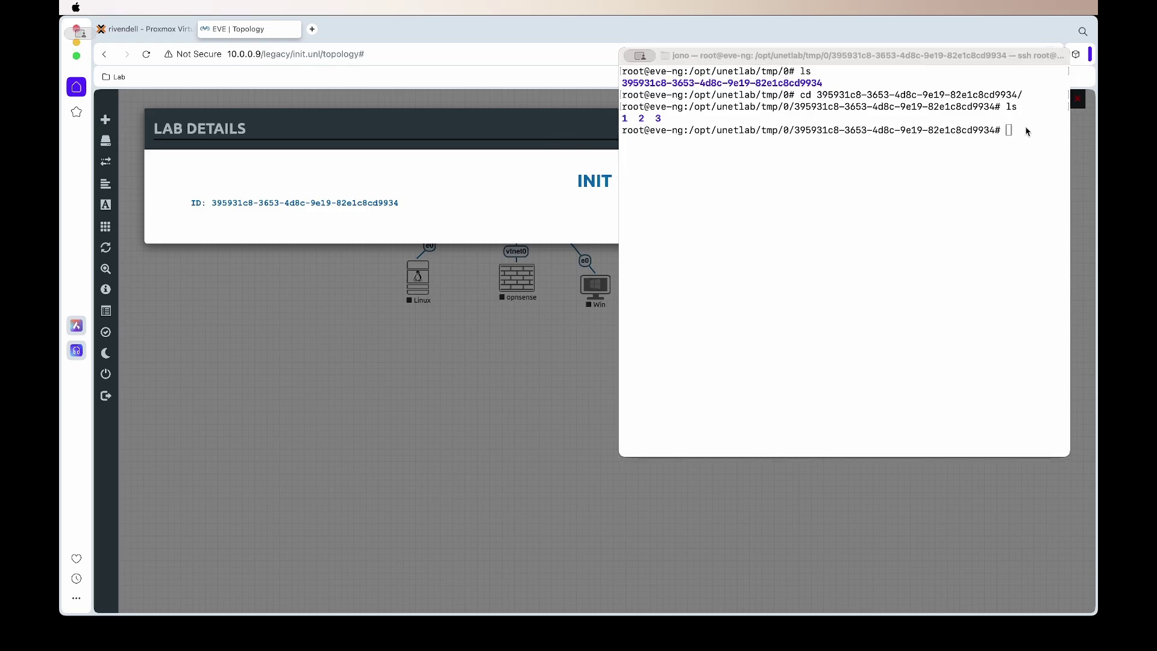
{"action": "key", "text": "Escape"}
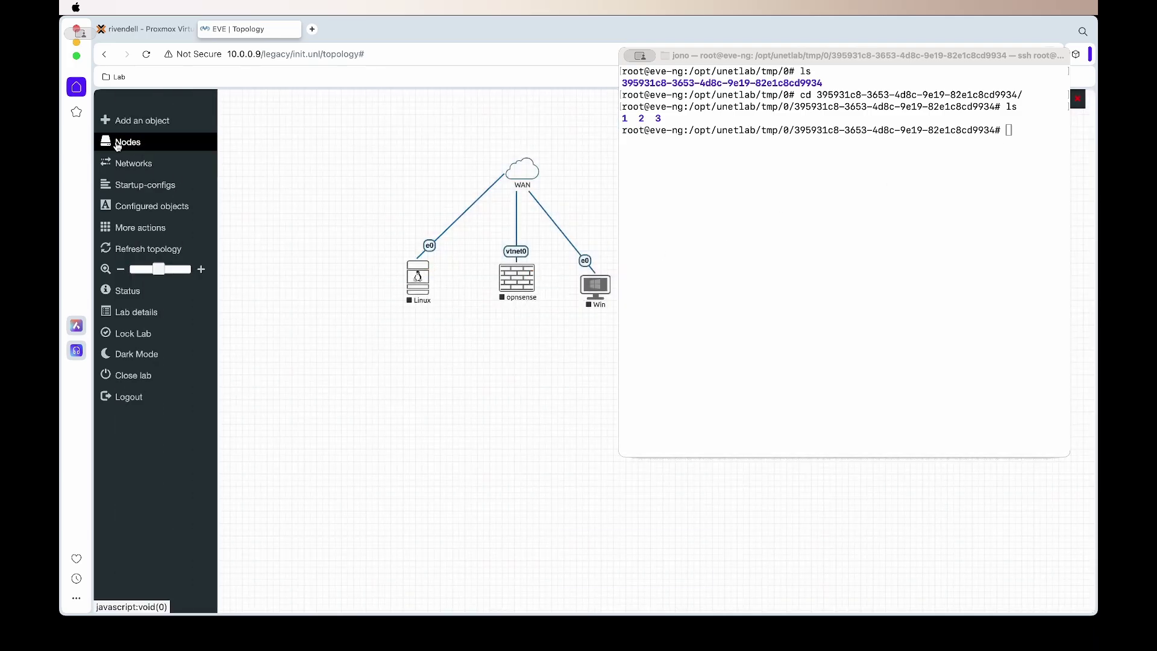
Step: Show the Configured Nodes list mapping IDs 1, 2 and 3 to Linux, opnsense and Win
{"action": "left_click", "coordinate": [117, 143]}
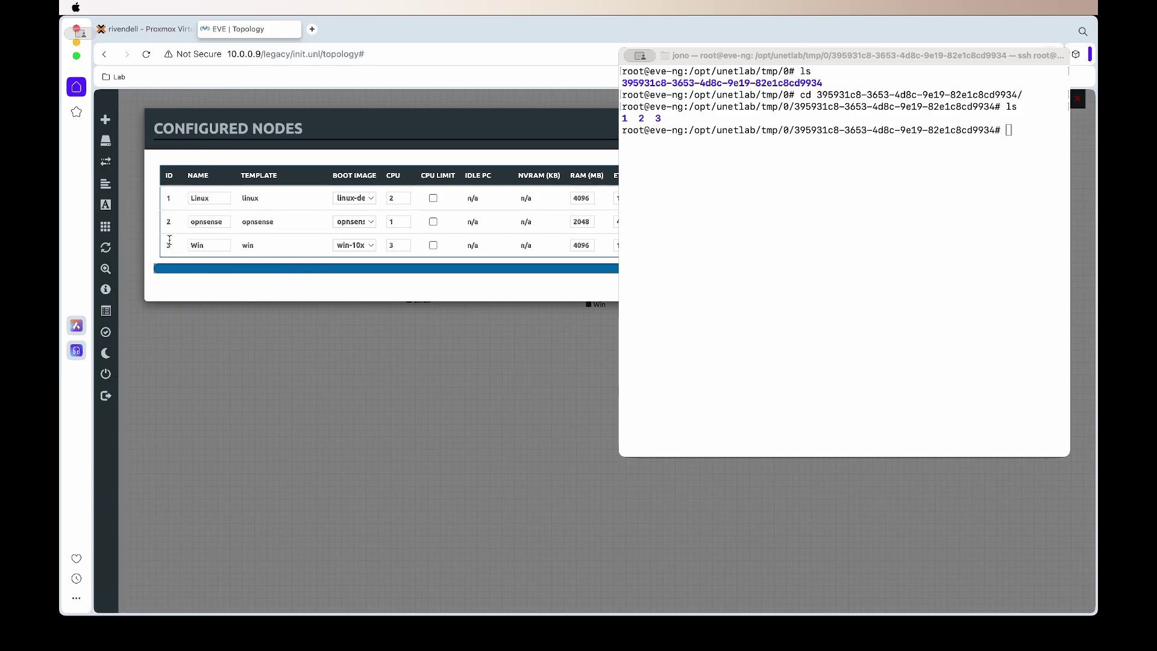
{"action": "left_click", "coordinate": [833, 636]}
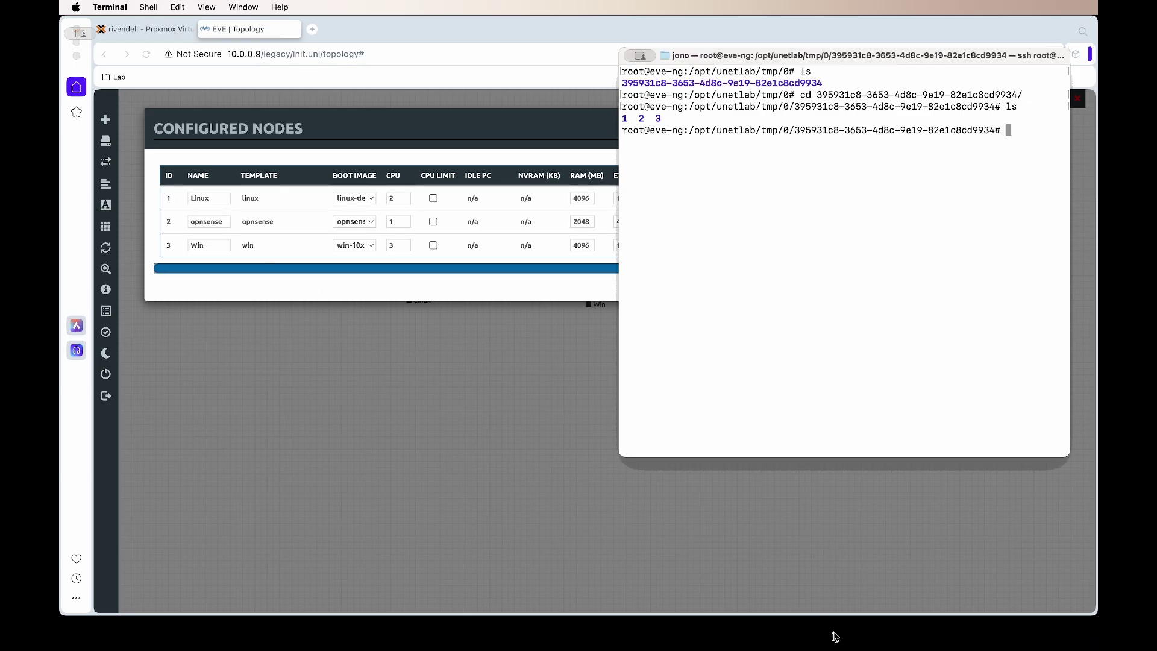
{"action": "left_click", "coordinate": [950, 625]}
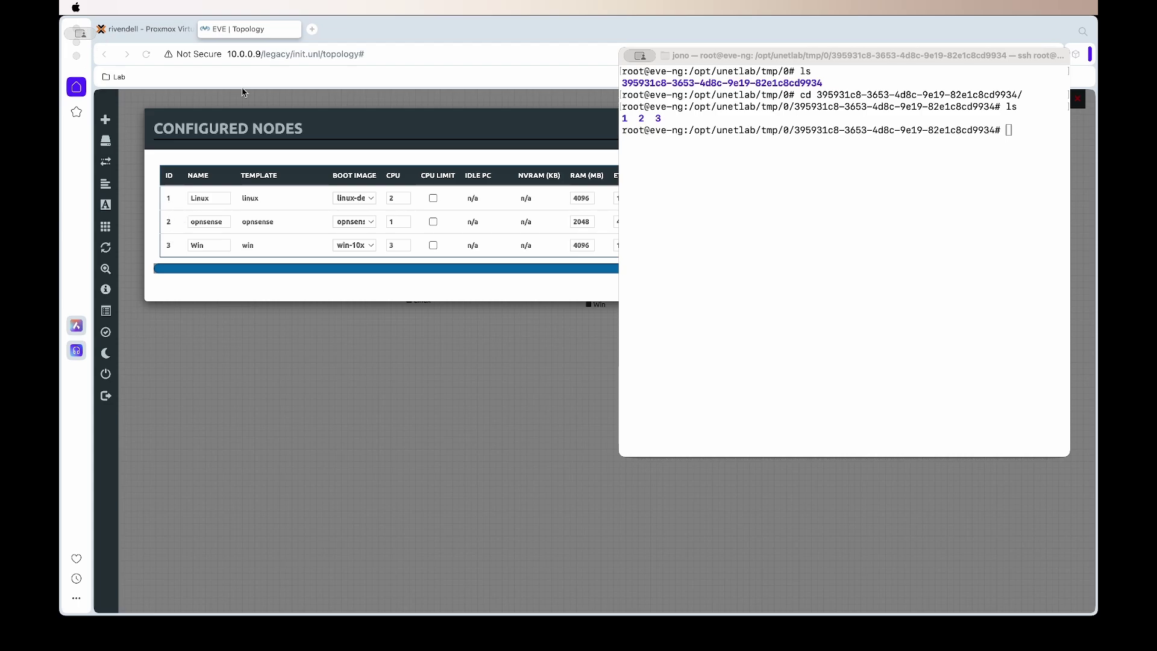
Step: In node folder 1, run qemu-img commit virtioa.qcow2 to commit node 1's disk
{"action": "left_click", "coordinate": [740, 239]}
{"action": "type", "text": "cd 1"}
{"action": "key", "text": "Return"}
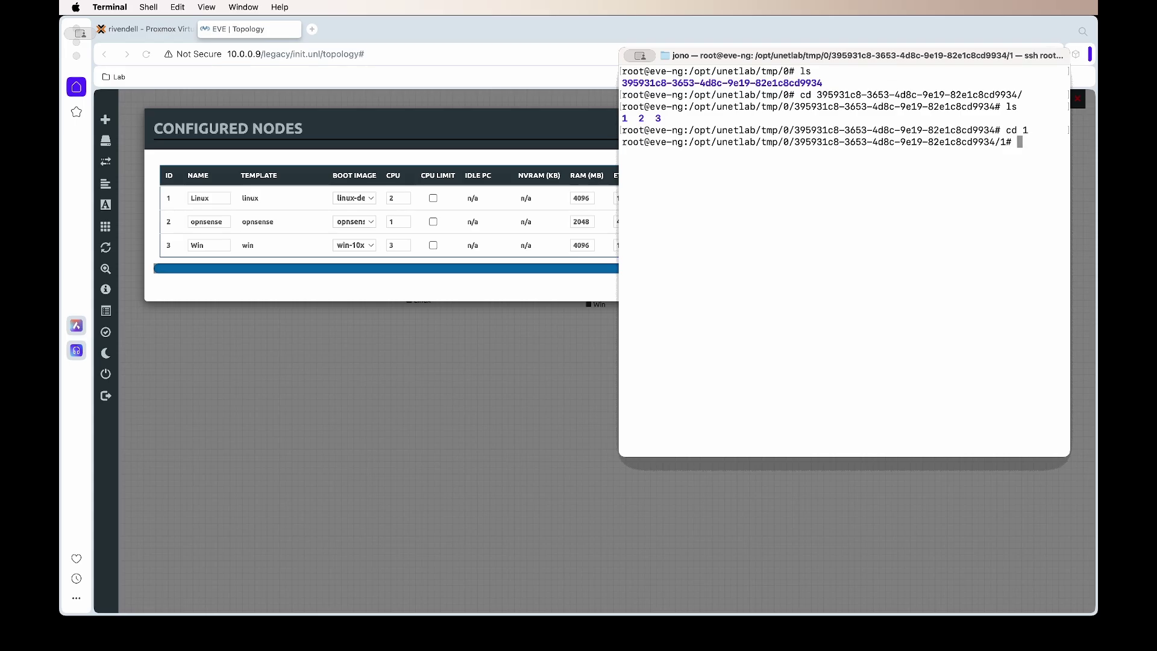
{"action": "type", "text": "ls"}
{"action": "key", "text": "Return"}
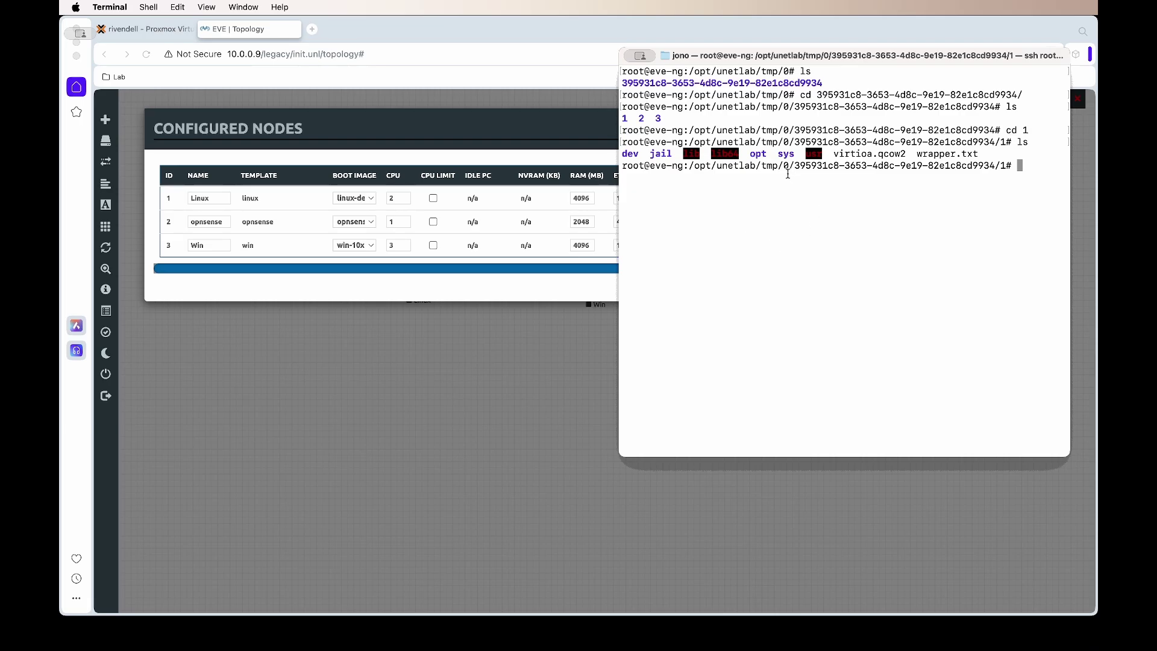
{"action": "type", "text": "qemu-img commit virtioa.qcow2"}
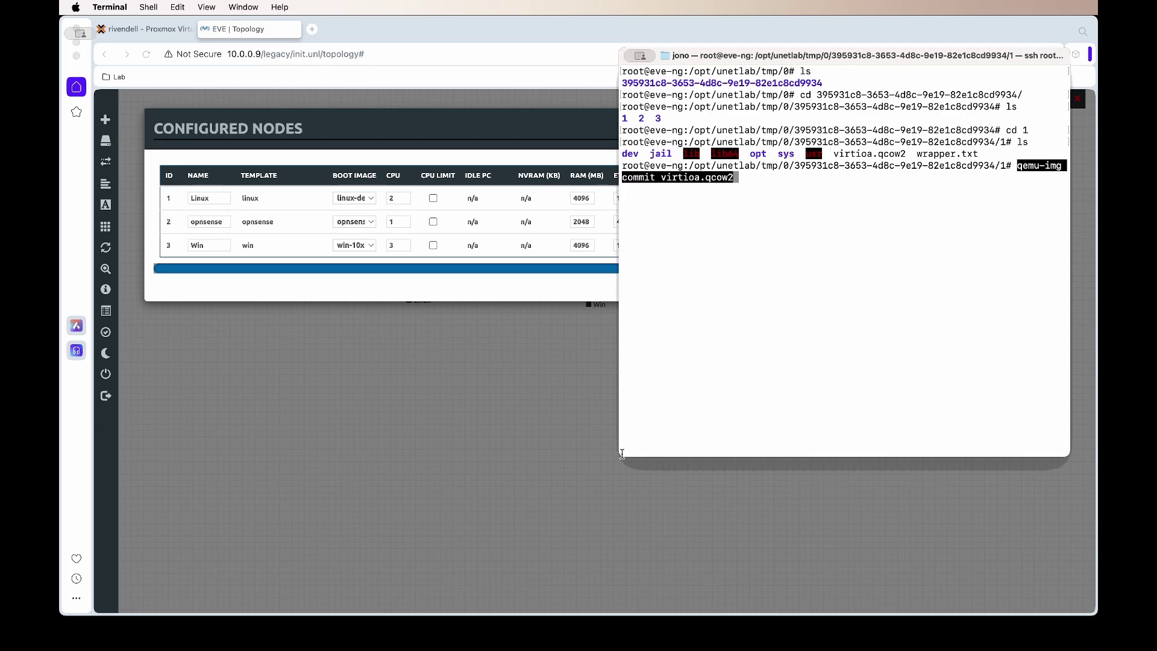
{"action": "left_click_drag", "start_coordinate": [620, 451], "coordinate": [359, 493]}
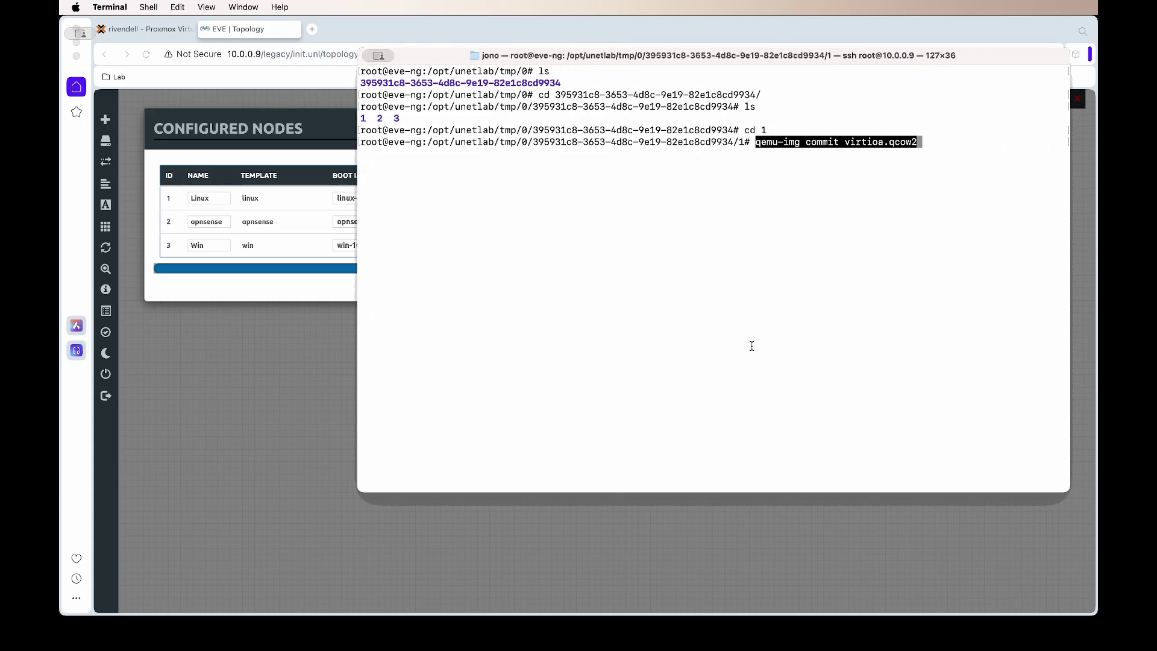
{"action": "key", "text": "End"}
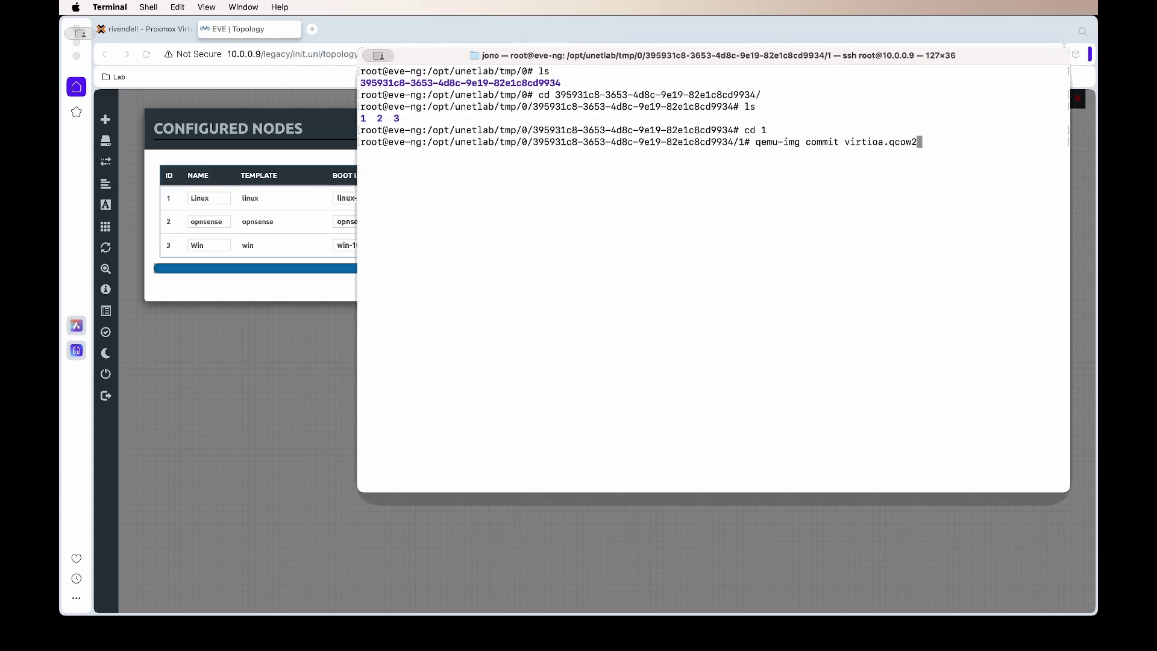
{"action": "key", "text": "Return"}
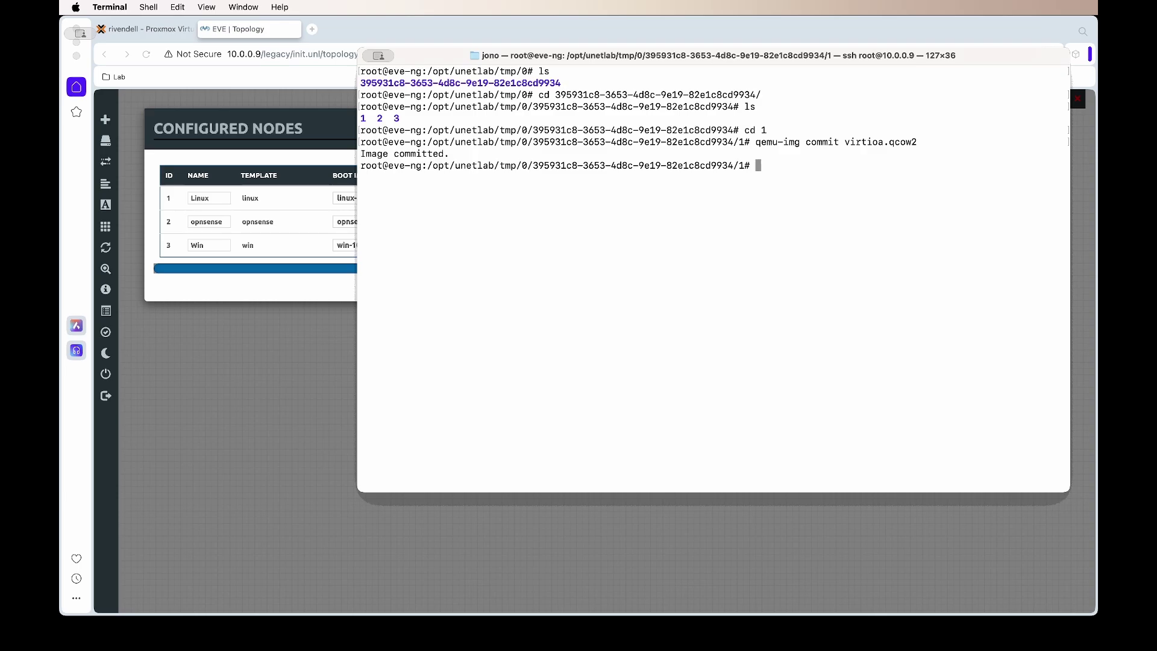
Step: Move to node folder 2 and commit its virtioa.qcow2 disk
{"action": "type", "text": "cd ../"}
{"action": "key", "text": "Return"}
{"action": "type", "text": "cd 2"}
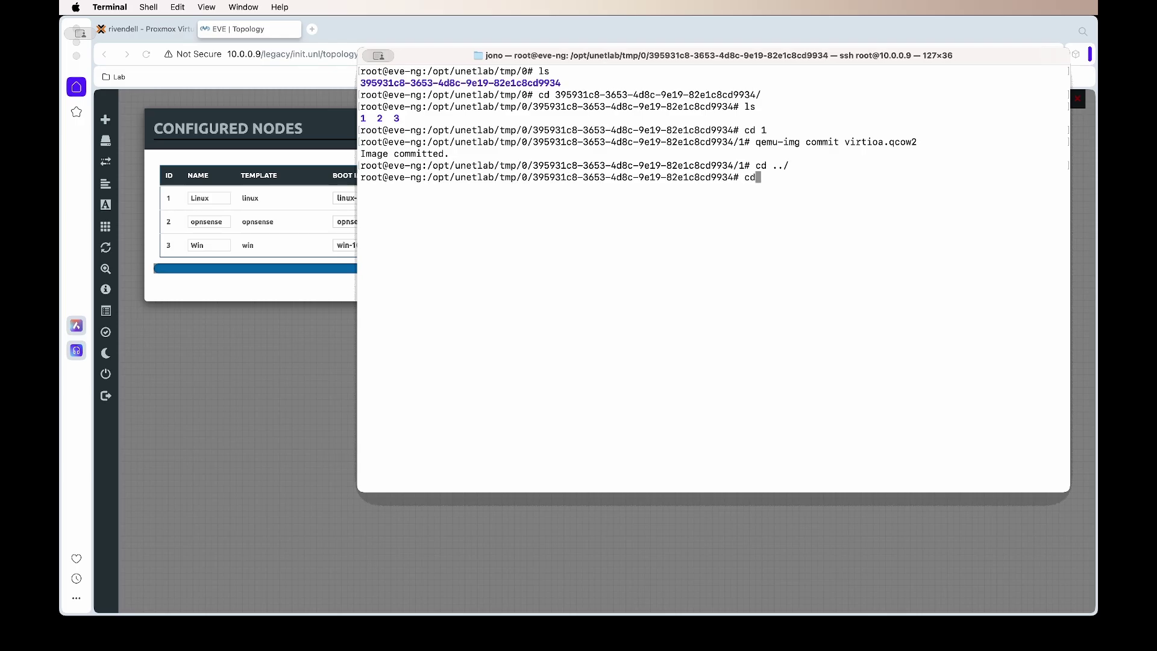
{"action": "key", "text": "Return"}
{"action": "key", "text": "Up"}
{"action": "key", "text": "Up"}
{"action": "key", "text": "Up"}
{"action": "key", "text": "Up"}
{"action": "key", "text": "Up"}
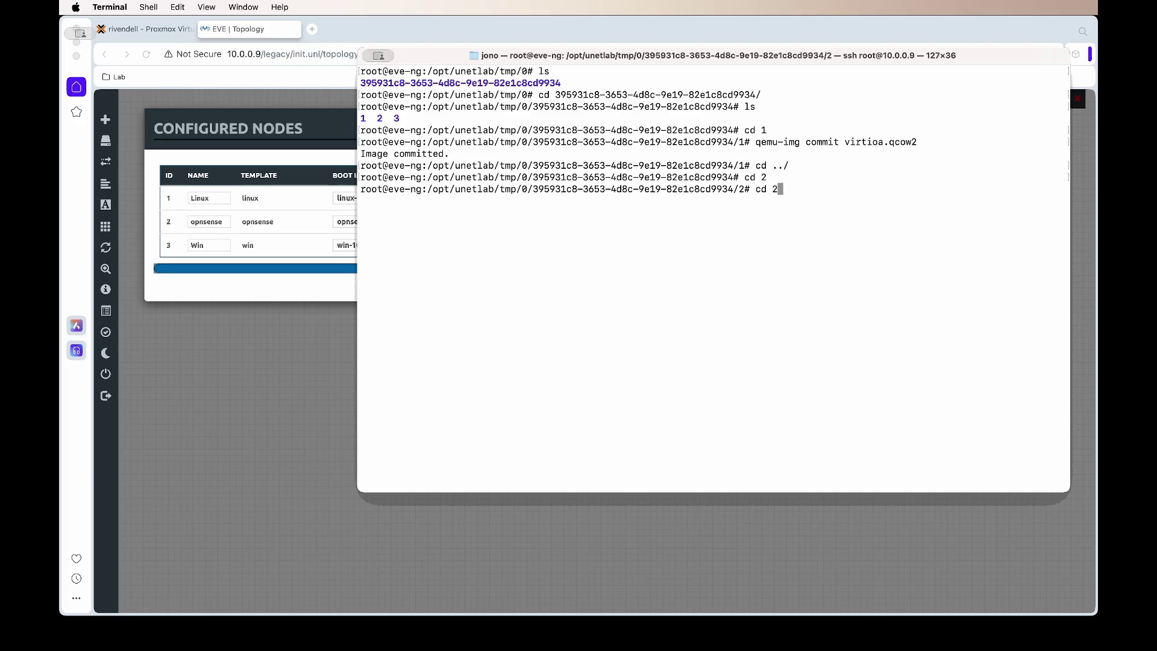
{"action": "key", "text": "Return"}
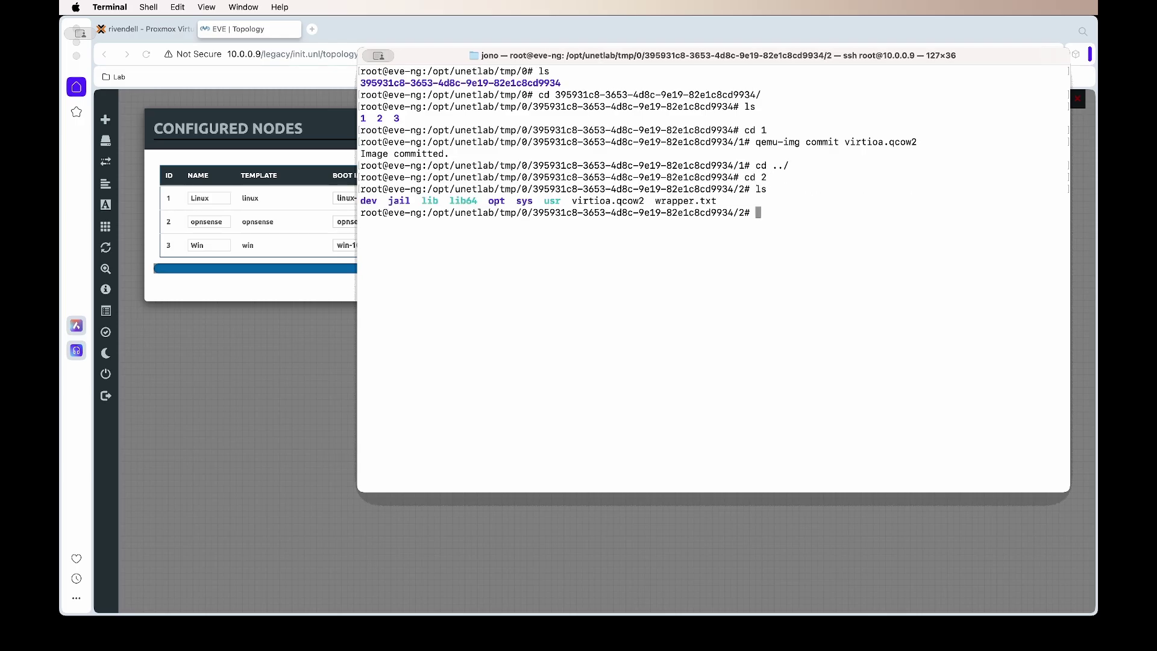
{"action": "key", "text": "Up"}
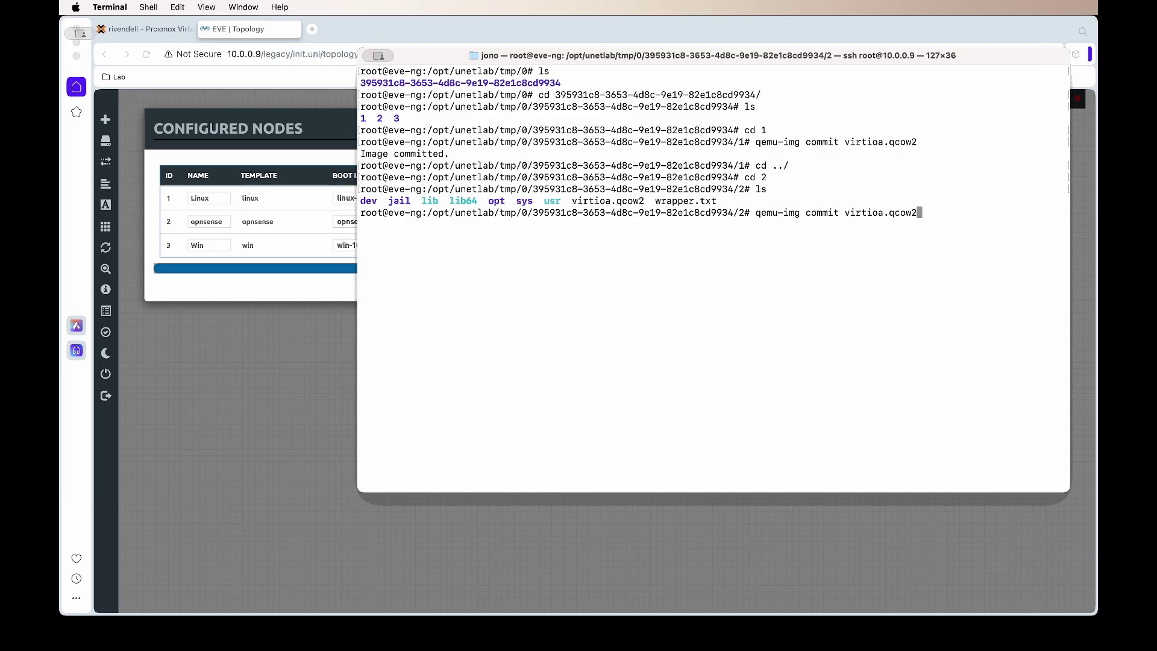
{"action": "key", "text": "Return"}
Step: Move to node folder 3 and commit its virtioa.qcow2 disk
{"action": "type", "text": "cd ../"}
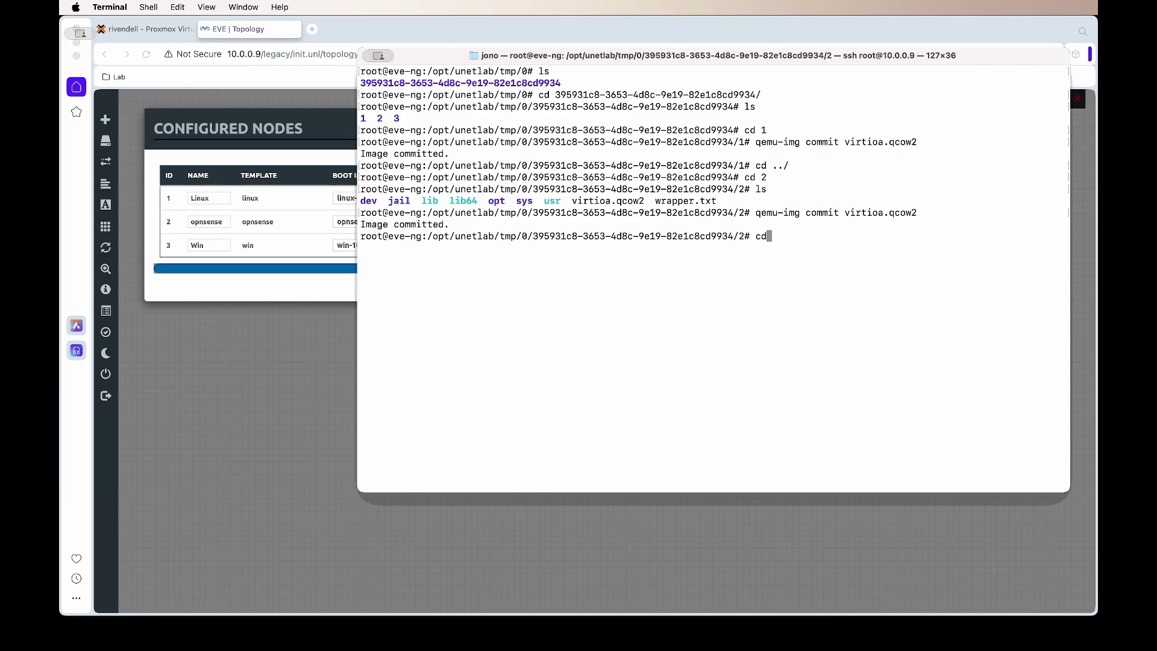
{"action": "key", "text": "Return"}
{"action": "type", "text": "cd 3"}
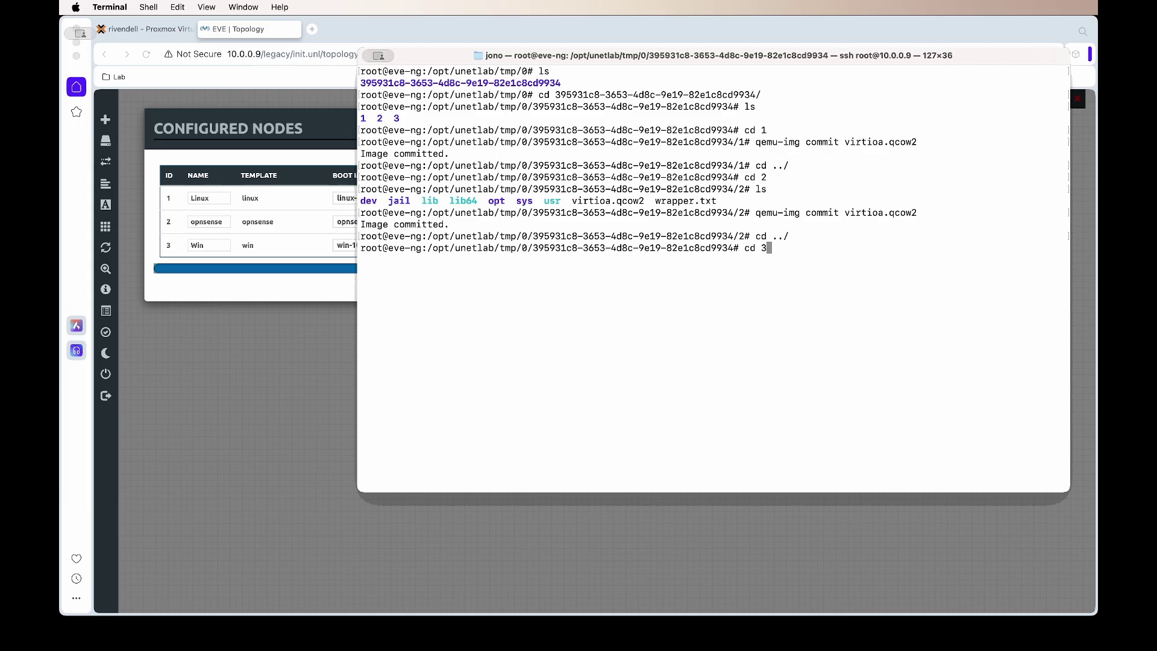
{"action": "key", "text": "Return"}
{"action": "key", "text": "Up"}
{"action": "key", "text": "Up"}
{"action": "key", "text": "Up"}
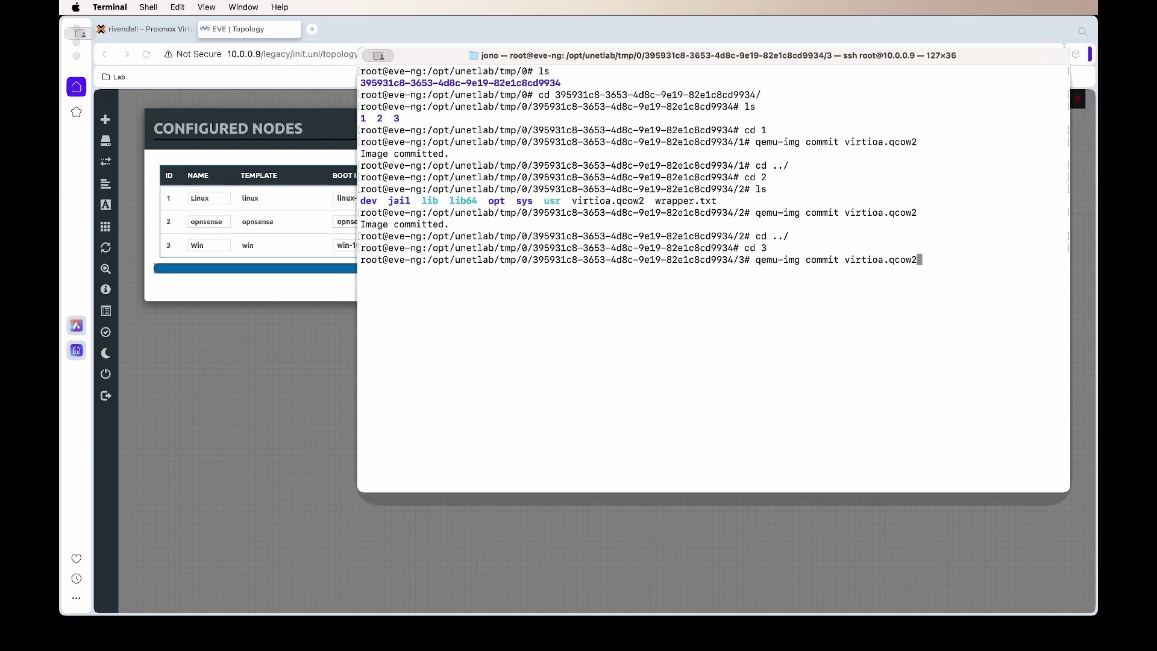
{"action": "key", "text": "Return"}
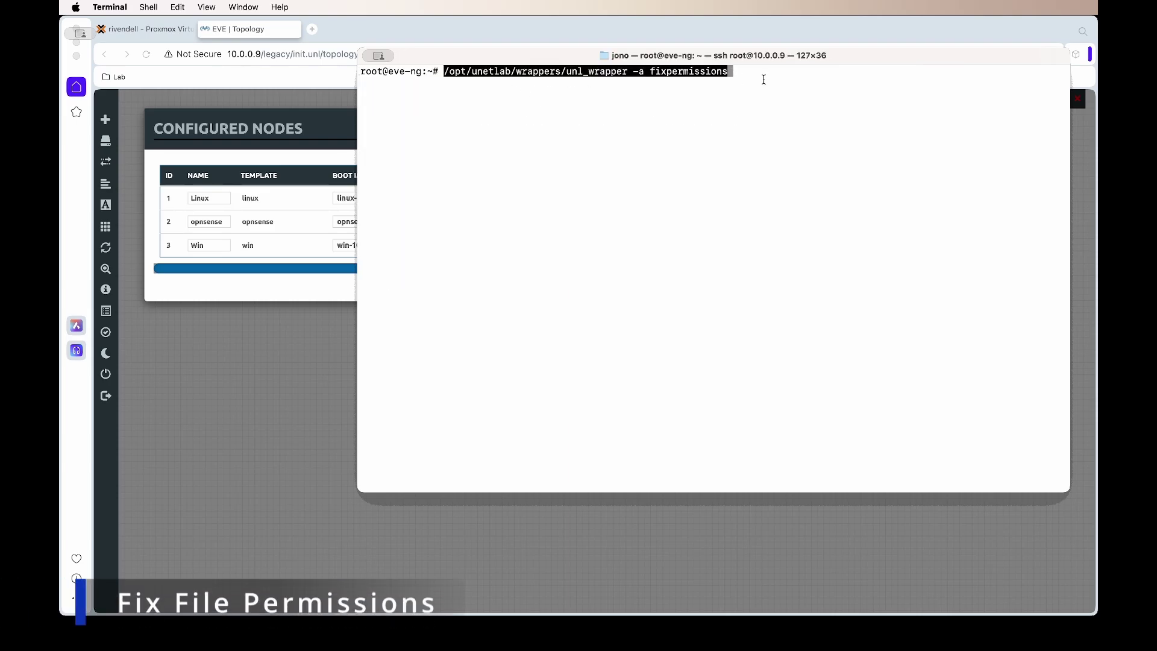
Step: Run /opt/unetlab/wrappers/unl_wrapper -a fixpermissions to correct file permissions
{"action": "key", "text": "Return"}
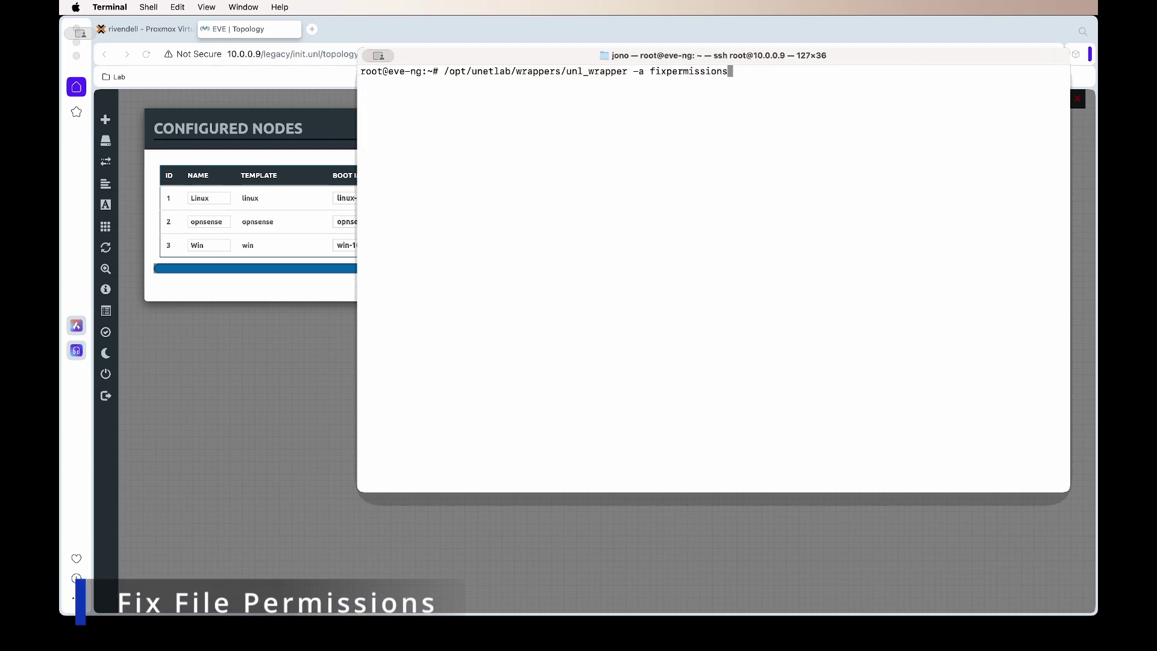
{"action": "key", "text": "Return"}
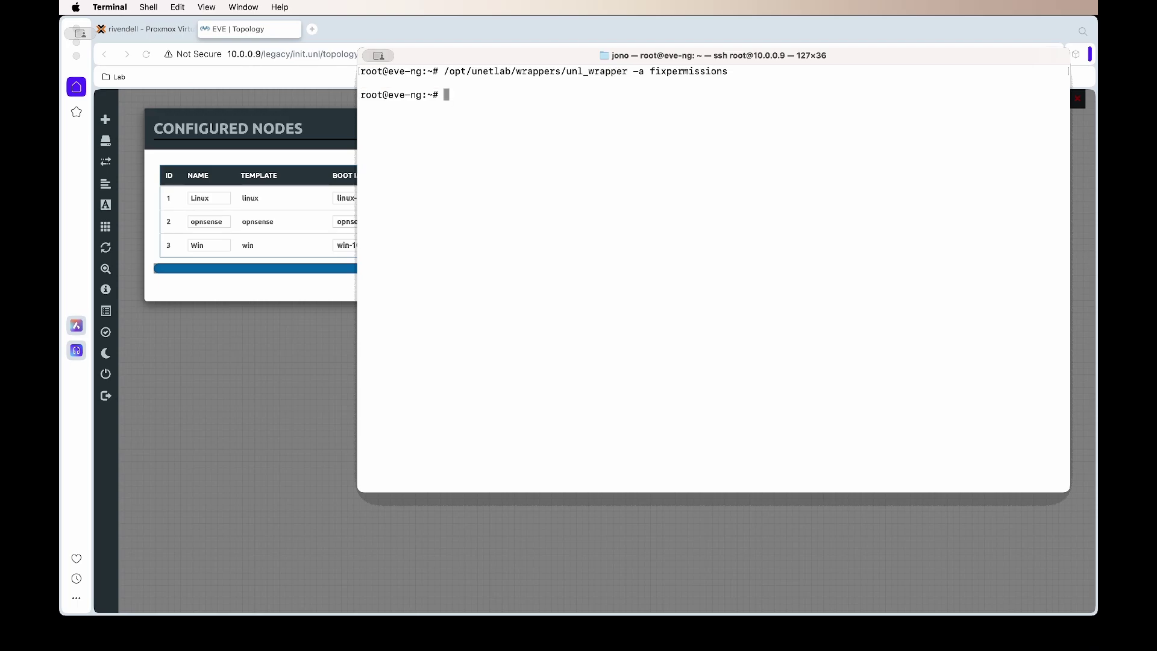
Step: Change into the /opt/unetlab/addons/qemu/win-10x64Pro/ image folder
{"action": "type", "text": "cd /opt/unetlab/addons/qemu/win-10x64Pro/"}
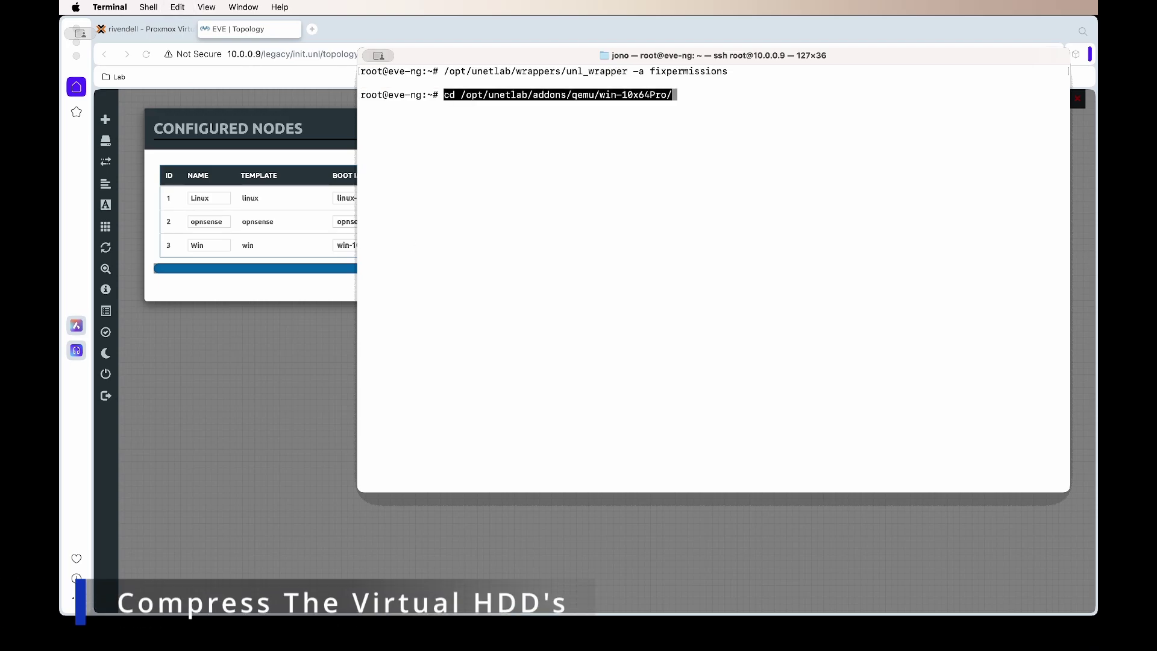
{"action": "key", "text": "Return"}
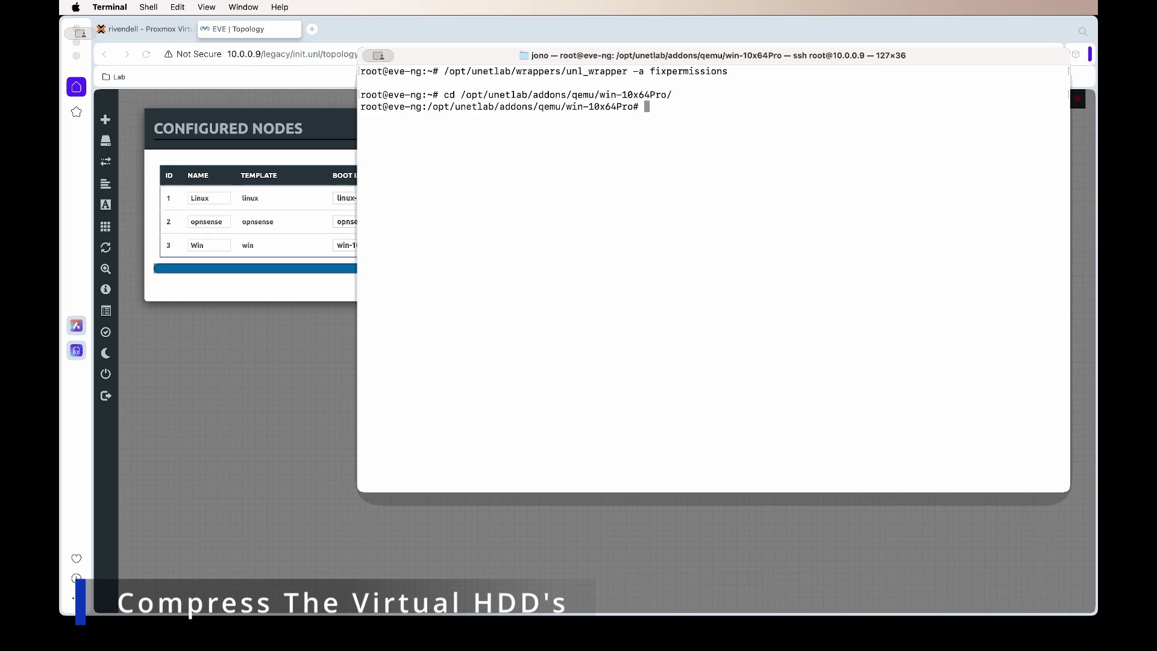
{"action": "left_click", "coordinate": [791, 526]}
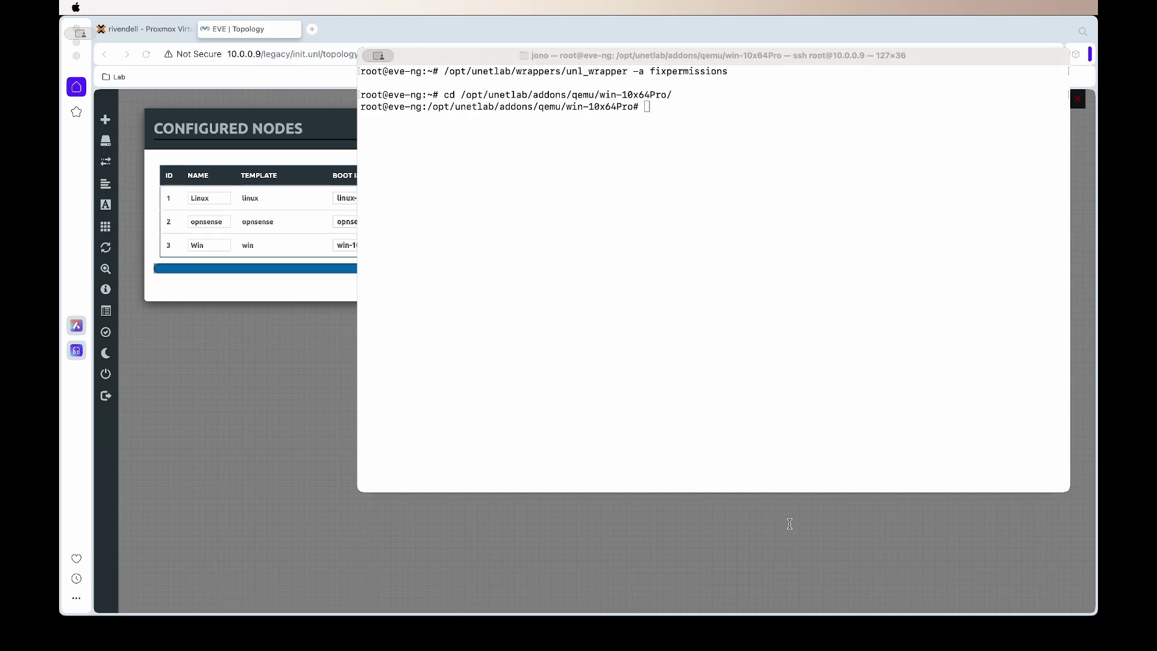
{"action": "left_click", "coordinate": [425, 281]}
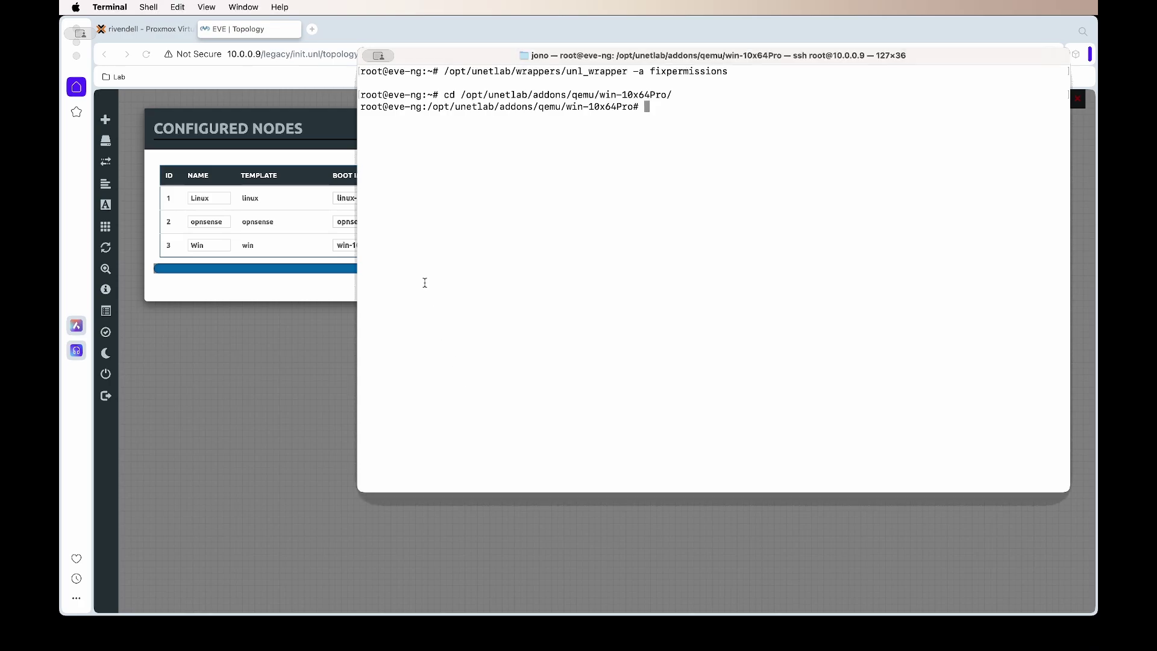
Step: Run virt-sparsify --compress virtioa.qcow2 compressedvirtioa.qcow2 after removing an extra space
{"action": "type", "text": "virt-sparsify  --compress virtioa.qcow2 compressedvirtioa.qcow2"}
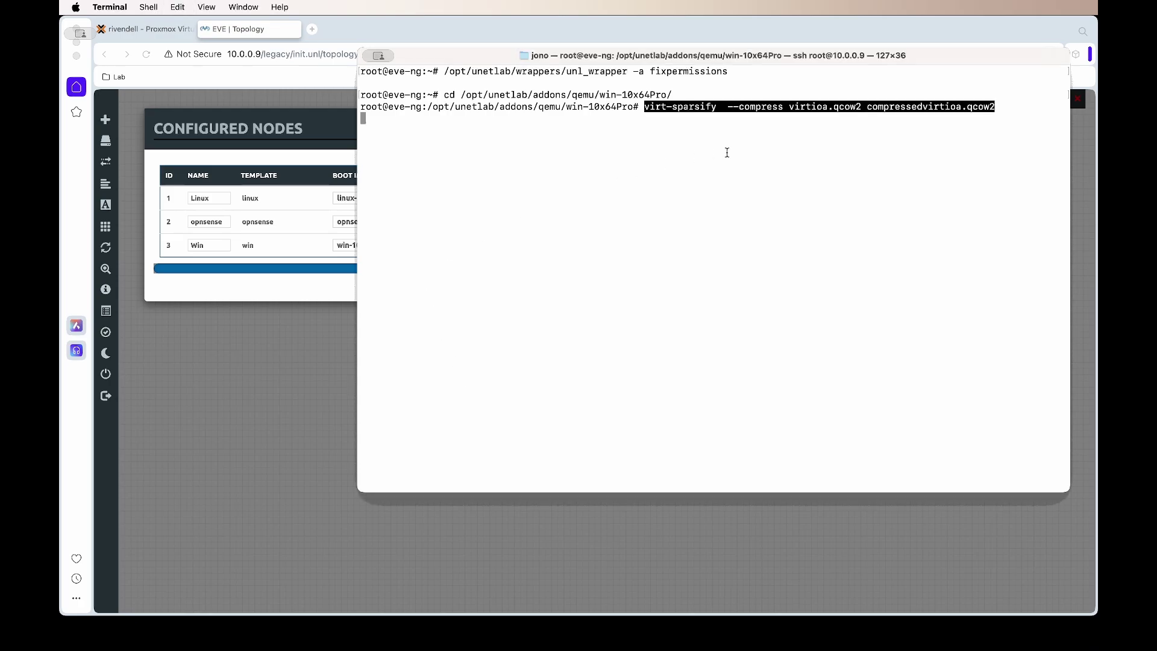
{"action": "key", "text": "Left"}
{"action": "key", "text": "Left"}
{"action": "key", "text": "Left"}
{"action": "key", "text": "Left"}
{"action": "key", "text": "Left"}
{"action": "key", "text": "Left"}
{"action": "key", "text": "Left"}
{"action": "key", "text": "Left"}
{"action": "key", "text": "Left"}
{"action": "key", "text": "Left"}
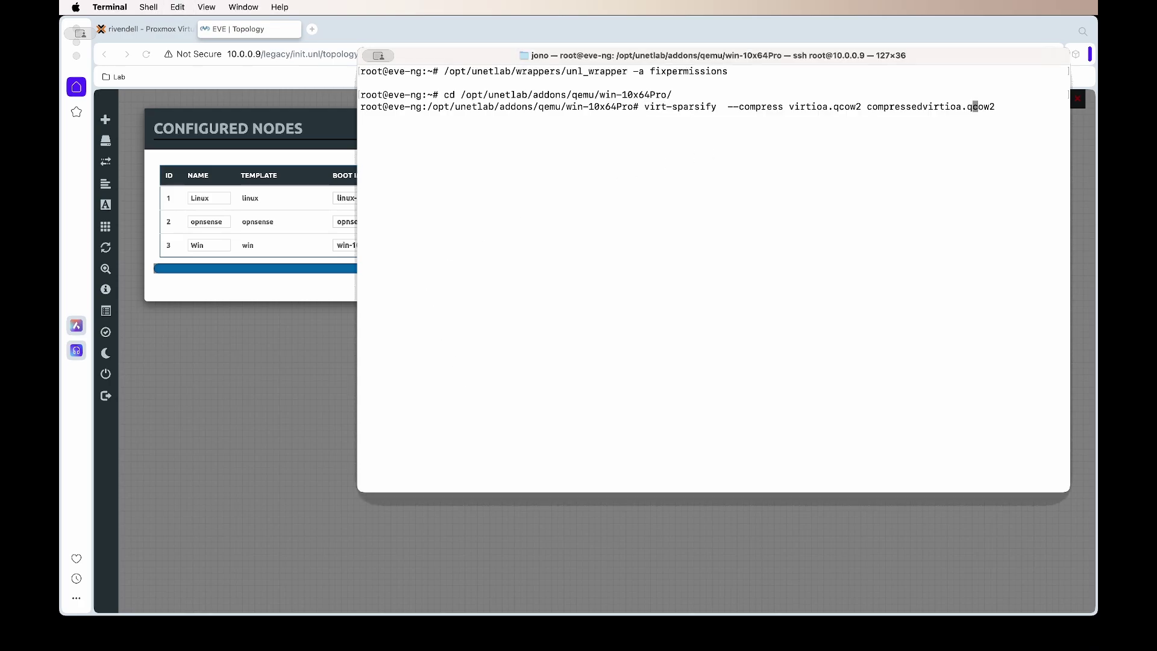
{"action": "key", "text": "Left"}
{"action": "key", "text": "Left"}
{"action": "key", "text": "Left"}
{"action": "key", "text": "Left"}
{"action": "key", "text": "Left"}
{"action": "key", "text": "Left"}
{"action": "key", "text": "Left"}
{"action": "key", "text": "Left"}
{"action": "key", "text": "Left"}
{"action": "key", "text": "Left"}
{"action": "key", "text": "Left"}
{"action": "key", "text": "Left"}
{"action": "key", "text": "Left"}
{"action": "key", "text": "Left"}
{"action": "key", "text": "Left"}
{"action": "key", "text": "Left"}
{"action": "key", "text": "Left"}
{"action": "key", "text": "Left"}
{"action": "key", "text": "Left"}
{"action": "key", "text": "Left"}
{"action": "key", "text": "Left"}
{"action": "key", "text": "Left"}
{"action": "key", "text": "Left"}
{"action": "key", "text": "Left"}
{"action": "key", "text": "Left"}
{"action": "key", "text": "Left"}
{"action": "key", "text": "Left"}
{"action": "key", "text": "Left"}
{"action": "key", "text": "Left"}
{"action": "key", "text": "Left"}
{"action": "key", "text": "Left"}
{"action": "key", "text": "Left"}
{"action": "key", "text": "Left"}
{"action": "key", "text": "Left"}
{"action": "key", "text": "Left"}
{"action": "key", "text": "Left"}
{"action": "key", "text": "Right"}
{"action": "key", "text": "BackSpace"}
{"action": "key", "text": "Right"}
{"action": "key", "text": "Right"}
{"action": "key", "text": "Right"}
{"action": "key", "text": "Right"}
{"action": "key", "text": "Right"}
{"action": "key", "text": "Right"}
{"action": "key", "text": "Right"}
{"action": "key", "text": "Right"}
{"action": "key", "text": "Right"}
{"action": "key", "text": "Right"}
{"action": "key", "text": "Right"}
{"action": "key", "text": "Right"}
{"action": "key", "text": "Right"}
{"action": "key", "text": "Right"}
{"action": "key", "text": "Right"}
{"action": "key", "text": "Right"}
{"action": "key", "text": "Right"}
{"action": "key", "text": "Right"}
{"action": "key", "text": "Right"}
{"action": "key", "text": "Right"}
{"action": "key", "text": "Right"}
{"action": "key", "text": "Right"}
{"action": "key", "text": "Right"}
{"action": "key", "text": "Right"}
{"action": "key", "text": "Right"}
{"action": "key", "text": "Right"}
{"action": "key", "text": "Right"}
{"action": "key", "text": "Right"}
{"action": "key", "text": "Right"}
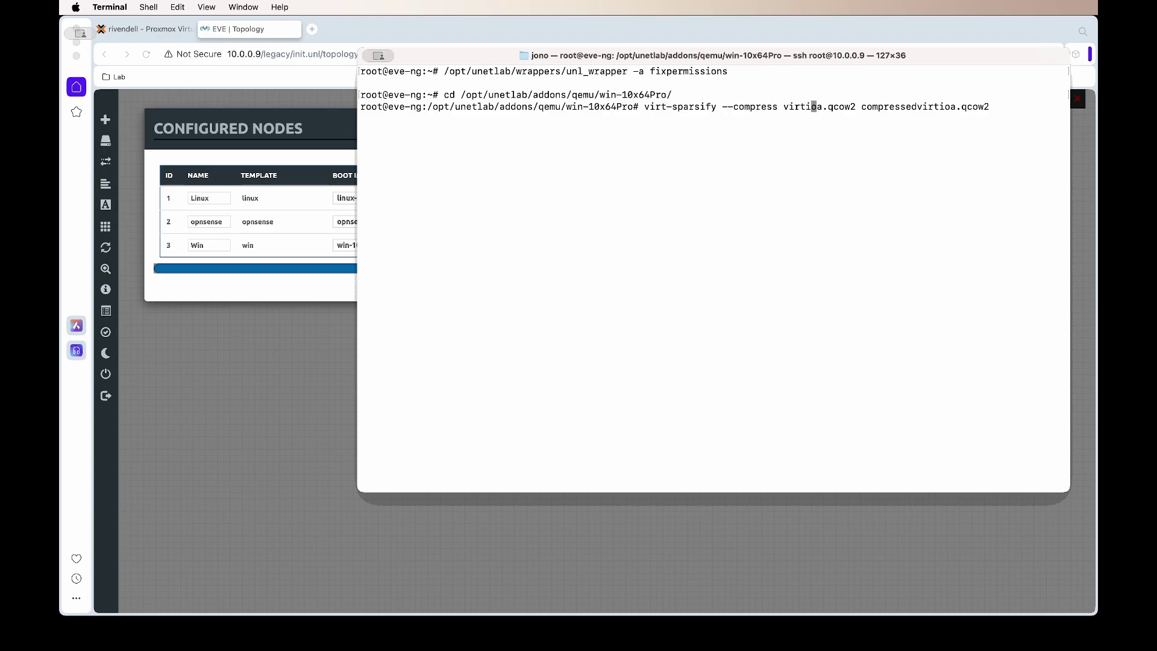
{"action": "key", "text": "Right"}
{"action": "key", "text": "Right"}
{"action": "key", "text": "Right"}
{"action": "key", "text": "Right"}
{"action": "key", "text": "Right"}
{"action": "key", "text": "Right"}
{"action": "key", "text": "Right"}
{"action": "key", "text": "Right"}
{"action": "key", "text": "Right"}
{"action": "key", "text": "Right"}
{"action": "key", "text": "Right"}
{"action": "key", "text": "Right"}
{"action": "key", "text": "Right"}
{"action": "key", "text": "Right"}
{"action": "key", "text": "Right"}
{"action": "key", "text": "Right"}
{"action": "key", "text": "Right"}
{"action": "key", "text": "Right"}
{"action": "key", "text": "Return"}
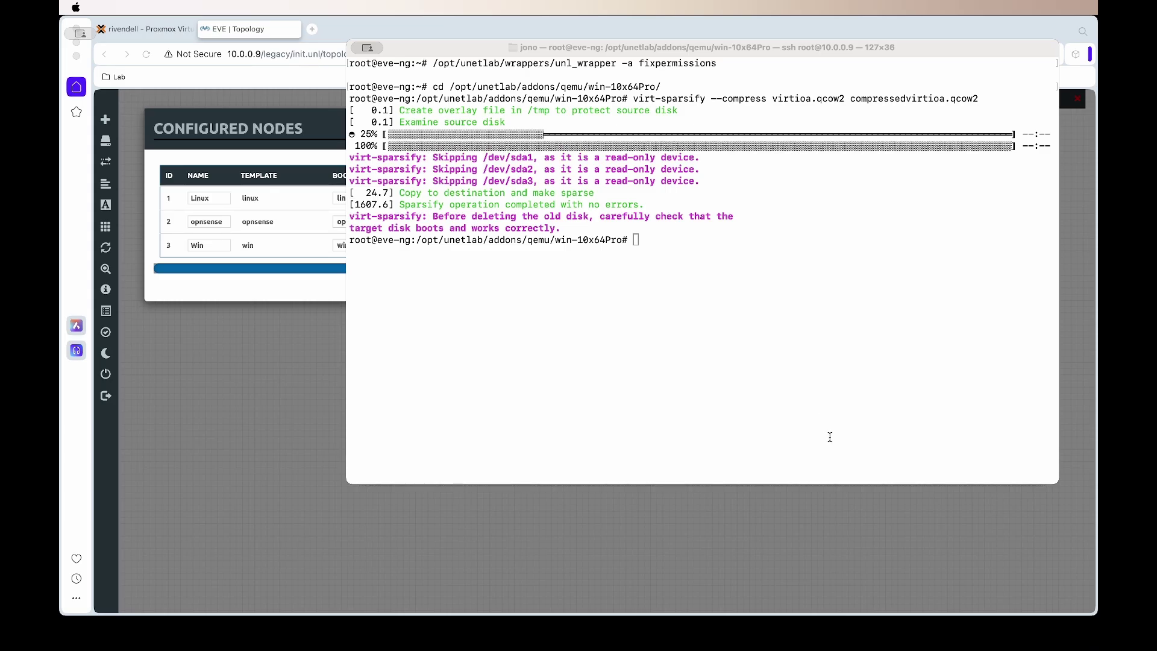
Step: Rename the original virtioa.qcow2 to virtioa-o.qcow2 and list the folder
{"action": "left_click", "coordinate": [371, 356]}
{"action": "right_click", "coordinate": [500, 319]}
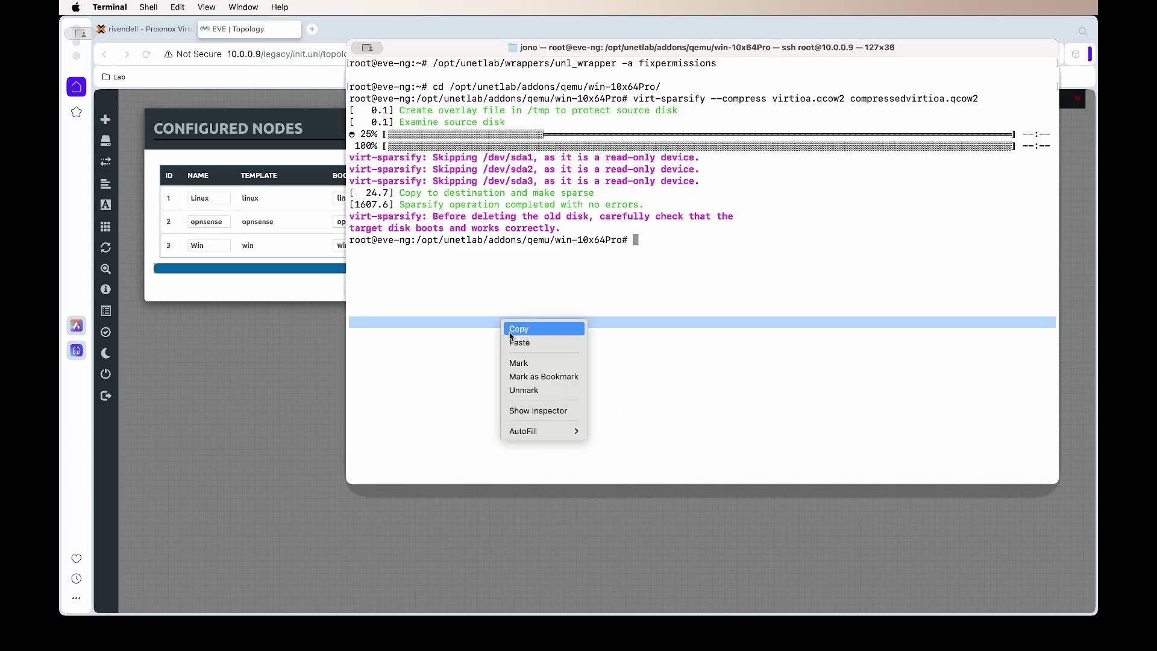
{"action": "left_click", "coordinate": [526, 342]}
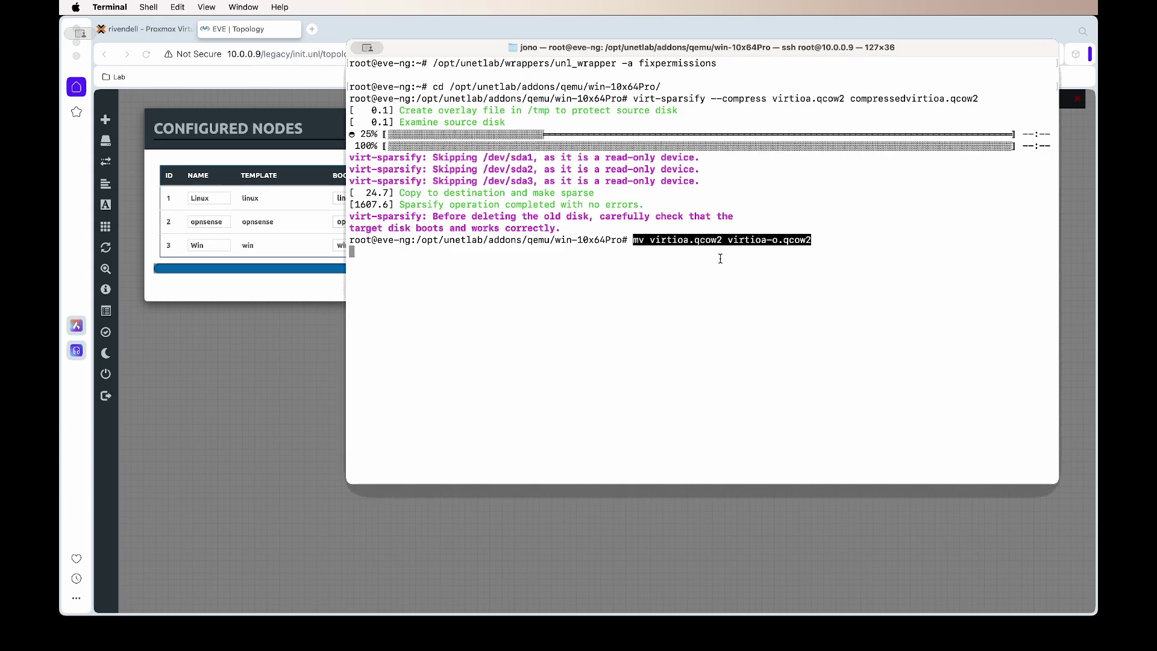
{"action": "key", "text": "Return"}
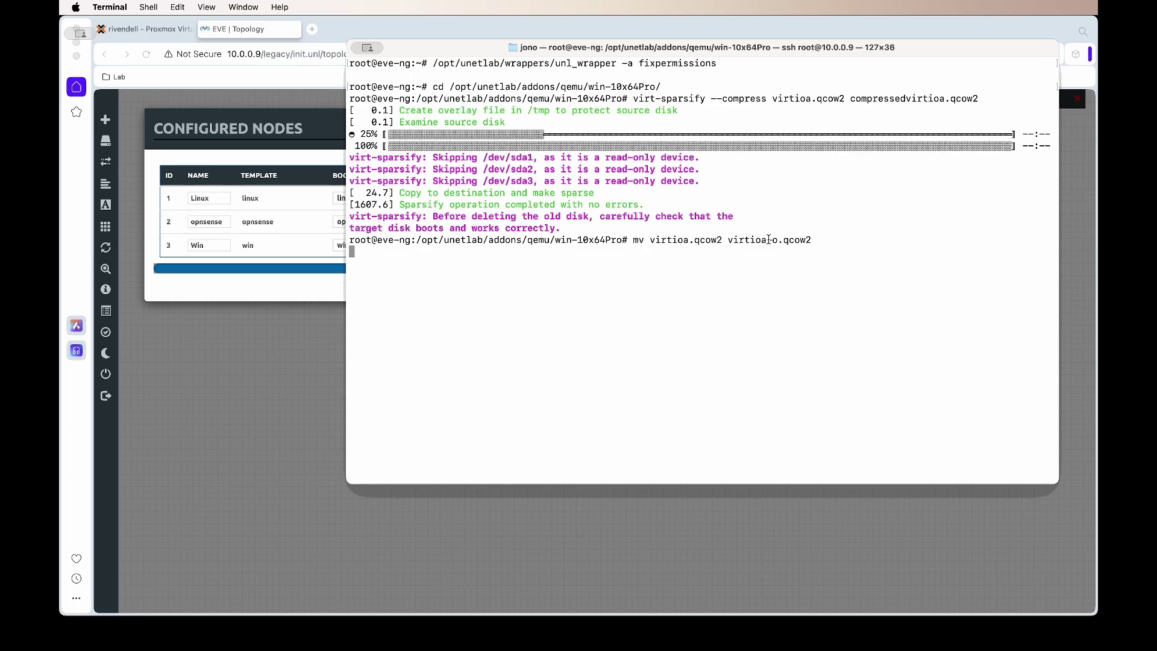
{"action": "left_click_drag", "start_coordinate": [780, 242], "coordinate": [766, 241]}
{"action": "left_click", "coordinate": [834, 247]}
{"action": "type", "text": "ls"}
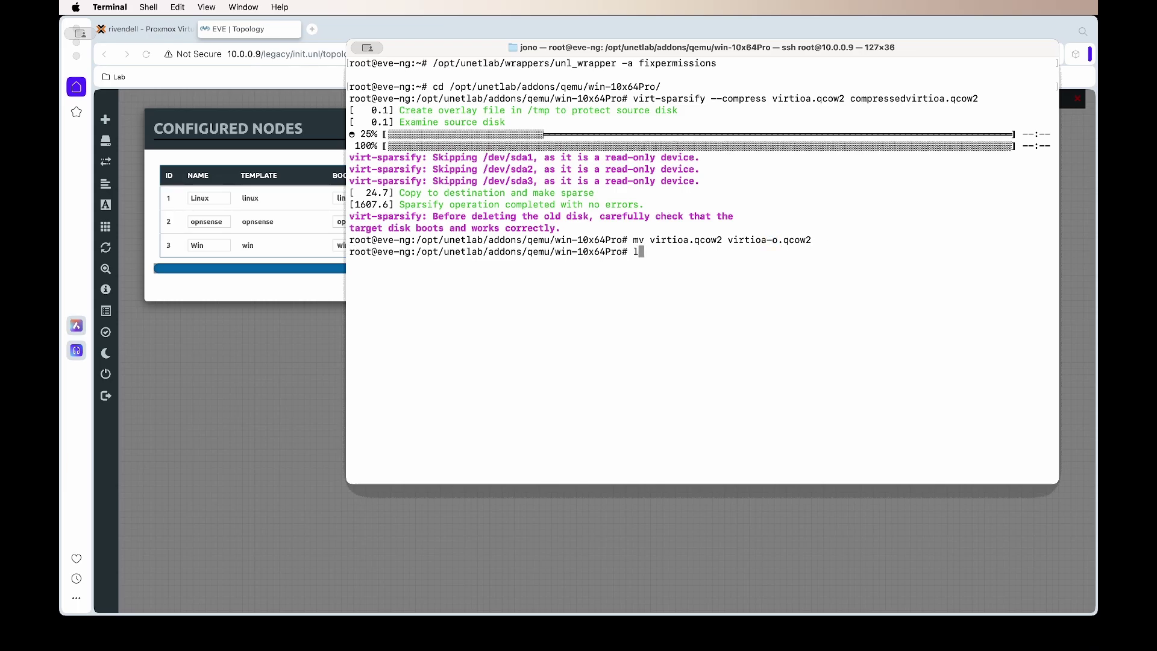
{"action": "key", "text": "Return"}
Step: Rename compressedvirtioa.qcow2 to virtioa.qcow2 and list the folder to confirm
{"action": "type", "text": "mv compressedvirtioa.qcow2 virtioa.qcow2"}
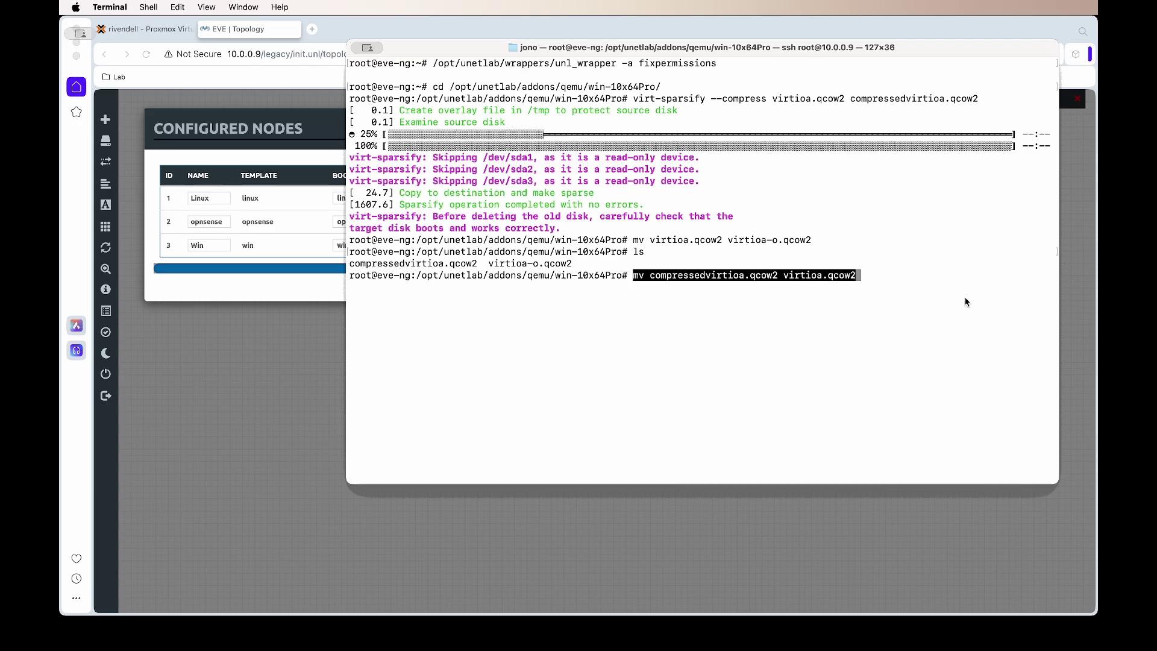
{"action": "key", "text": "Right"}
{"action": "key", "text": "Return"}
{"action": "type", "text": "ls"}
{"action": "key", "text": "Return"}
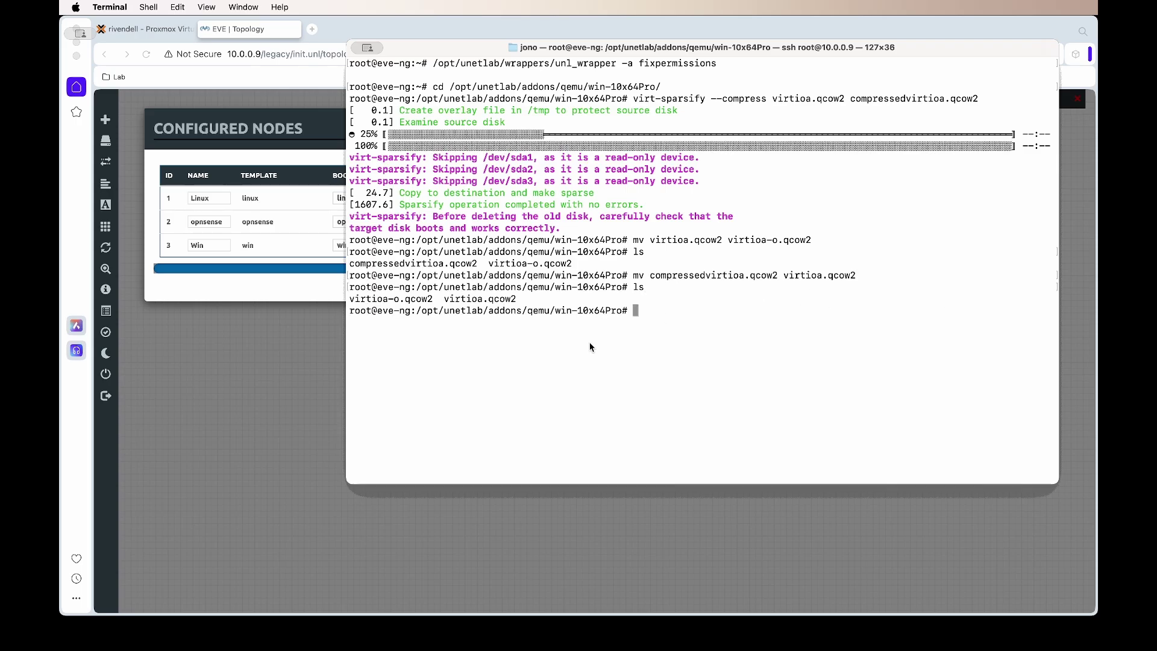
{"action": "key", "text": "super+Tab"}
Step: Delete the Win, opnsense and Linux nodes from the lab
{"action": "right_click", "coordinate": [599, 284]}
{"action": "left_click", "coordinate": [638, 447]}
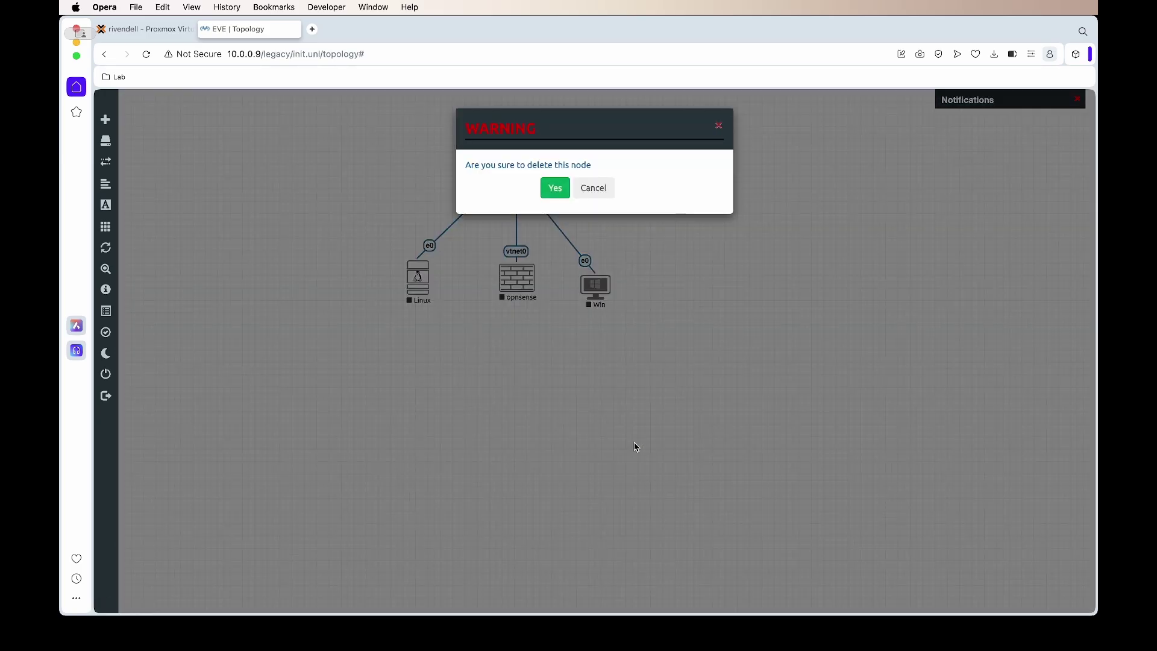
{"action": "left_click", "coordinate": [555, 188]}
{"action": "right_click", "coordinate": [517, 277]}
{"action": "left_click", "coordinate": [548, 441]}
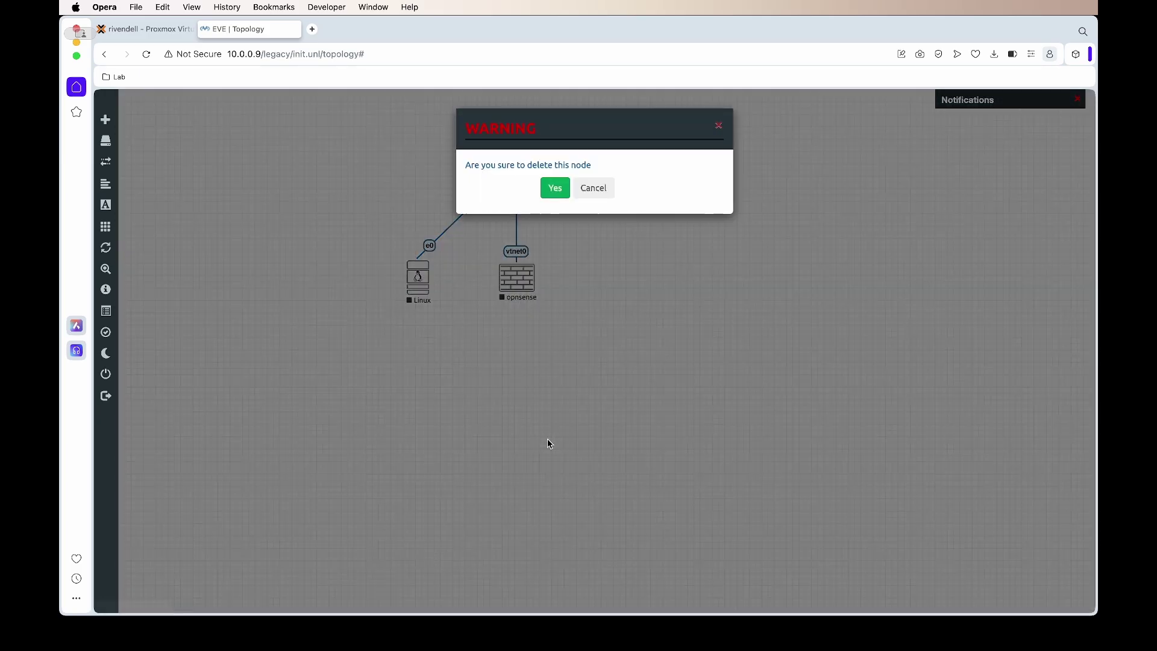
{"action": "left_click", "coordinate": [553, 188]}
{"action": "right_click", "coordinate": [425, 281]}
{"action": "left_click", "coordinate": [542, 440]}
{"action": "left_click", "coordinate": [555, 187]}
Step: Add a new Windows node with 4 CPUs and save it
{"action": "left_click", "coordinate": [128, 125]}
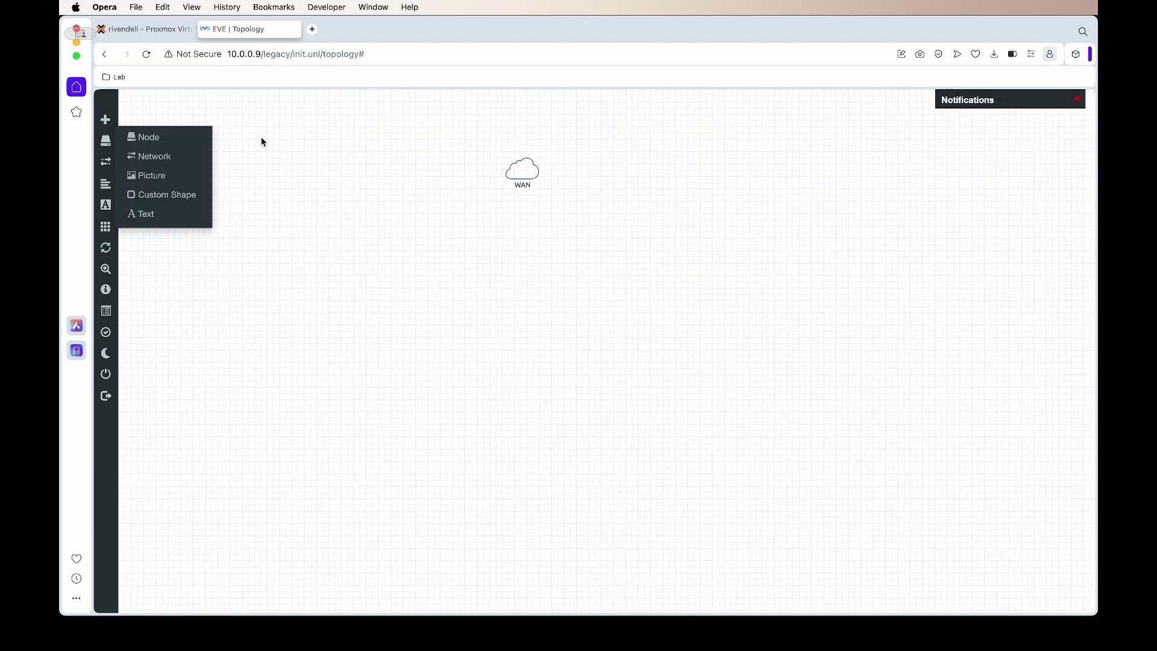
{"action": "left_click", "coordinate": [199, 137]}
{"action": "type", "text": "w"}
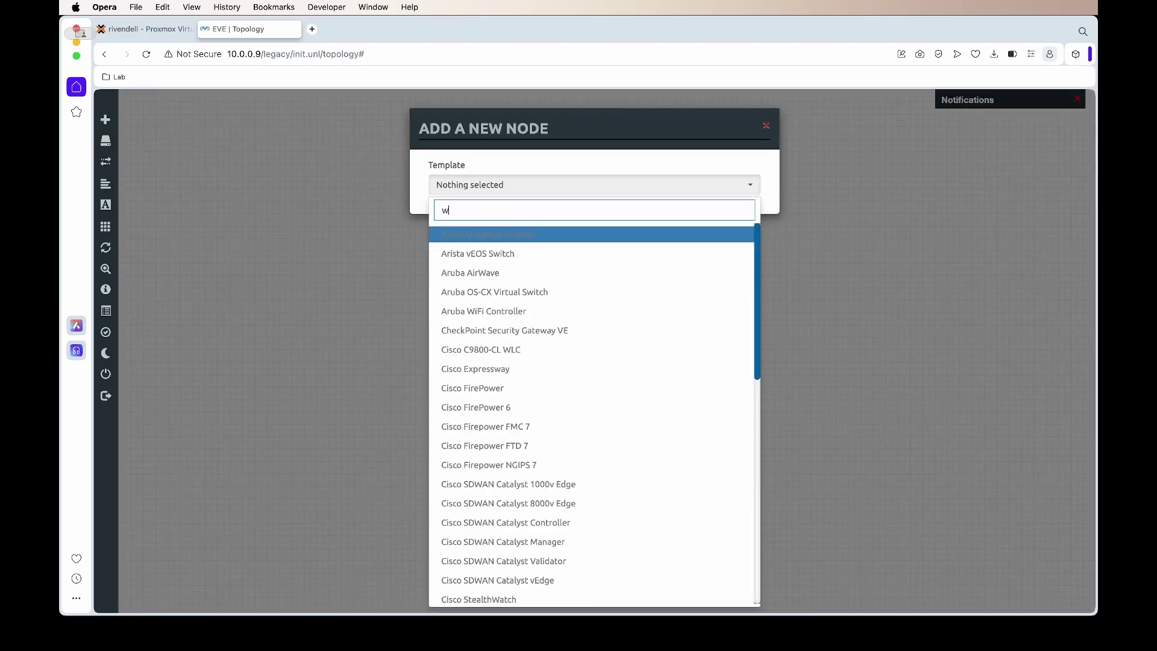
{"action": "type", "text": "ind"}
{"action": "left_click", "coordinate": [480, 244]}
{"action": "scroll", "coordinate": [555, 320], "scroll_direction": "down", "scroll_amount": 2}
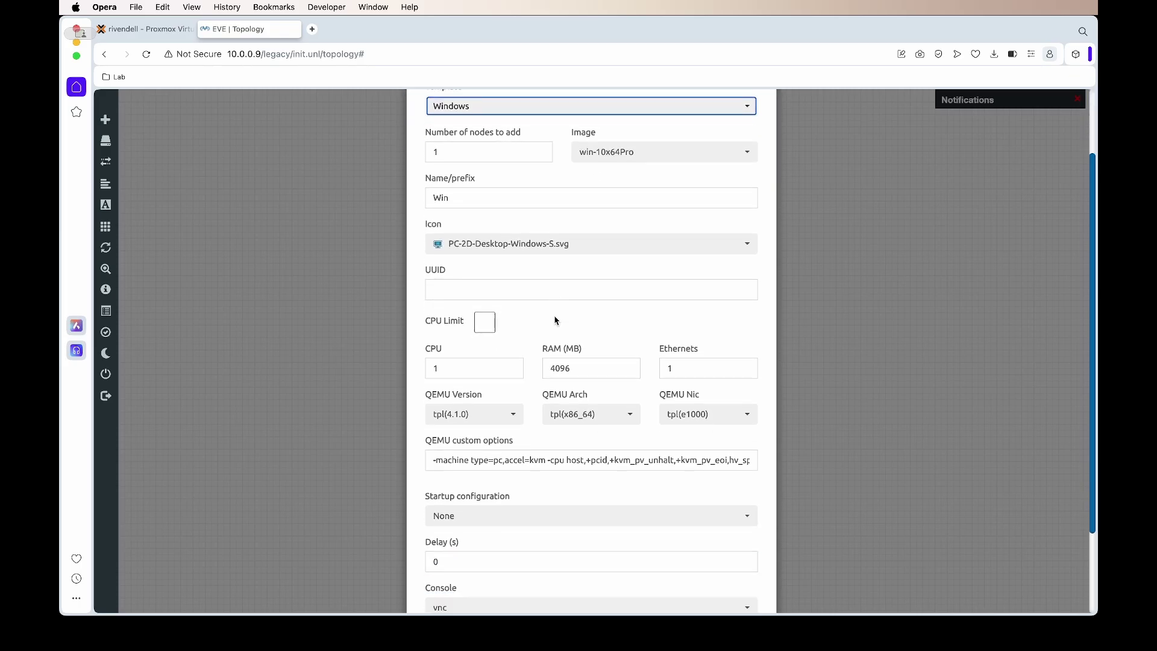
{"action": "double_click", "coordinate": [474, 371]}
{"action": "type", "text": "4"}
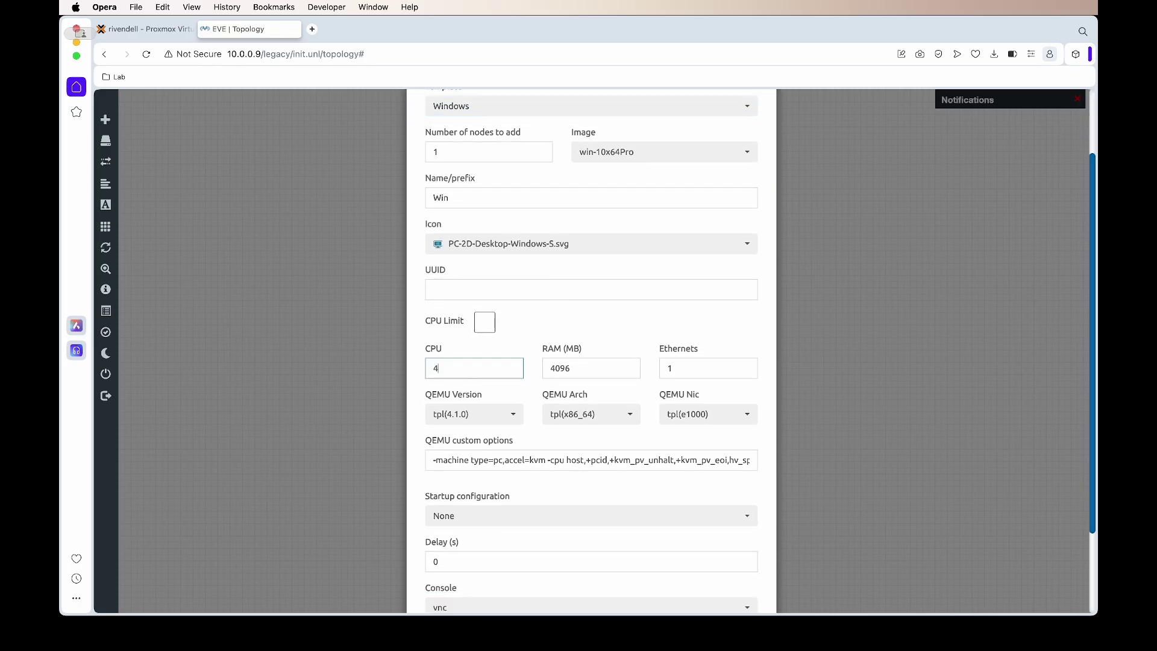
{"action": "left_click", "coordinate": [527, 344]}
{"action": "scroll", "coordinate": [527, 344], "scroll_direction": "down", "scroll_amount": 1}
{"action": "scroll", "coordinate": [528, 347], "scroll_direction": "down", "scroll_amount": 4}
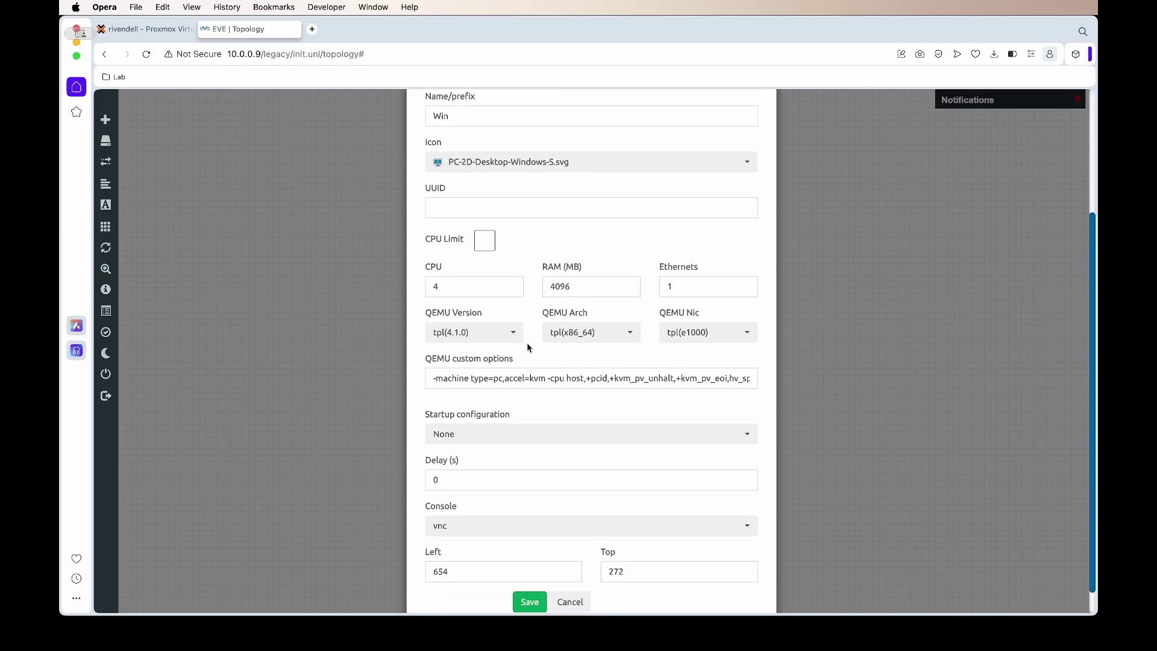
{"action": "left_click", "coordinate": [530, 573]}
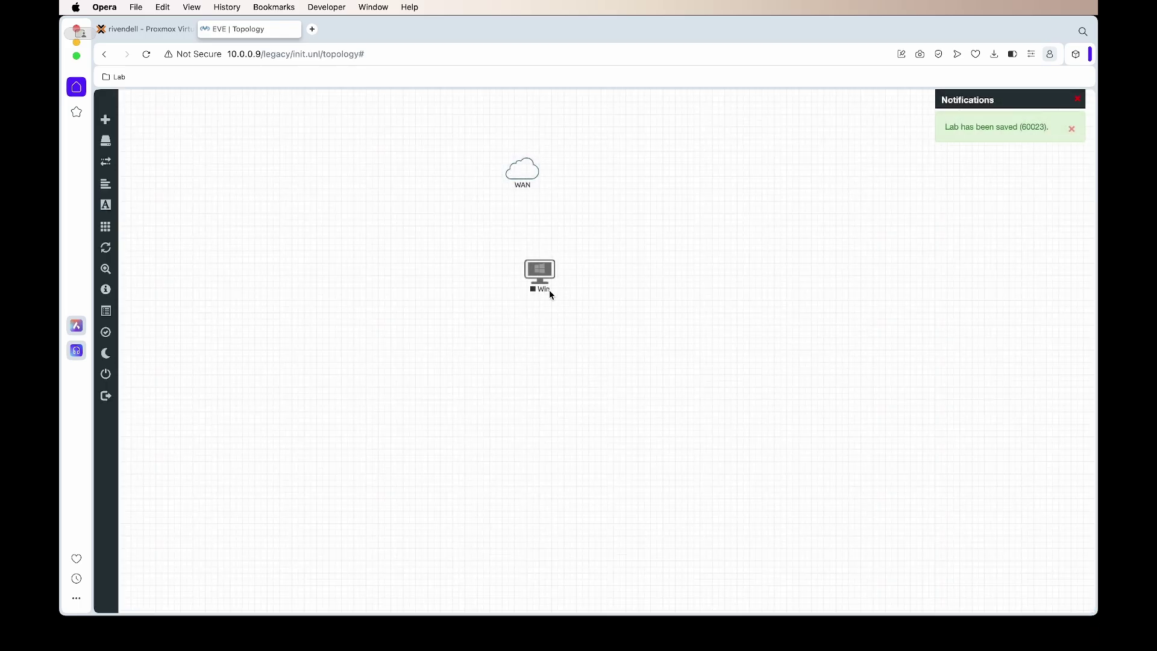
Step: Connect the new Win node to WAN, start it and open its console
{"action": "mouse_move", "coordinate": [530, 234]}
{"action": "left_mouse_down"}
{"action": "mouse_move", "coordinate": [525, 250]}
{"action": "mouse_move", "coordinate": [534, 202]}
{"action": "mouse_move", "coordinate": [523, 167]}
{"action": "left_mouse_up"}
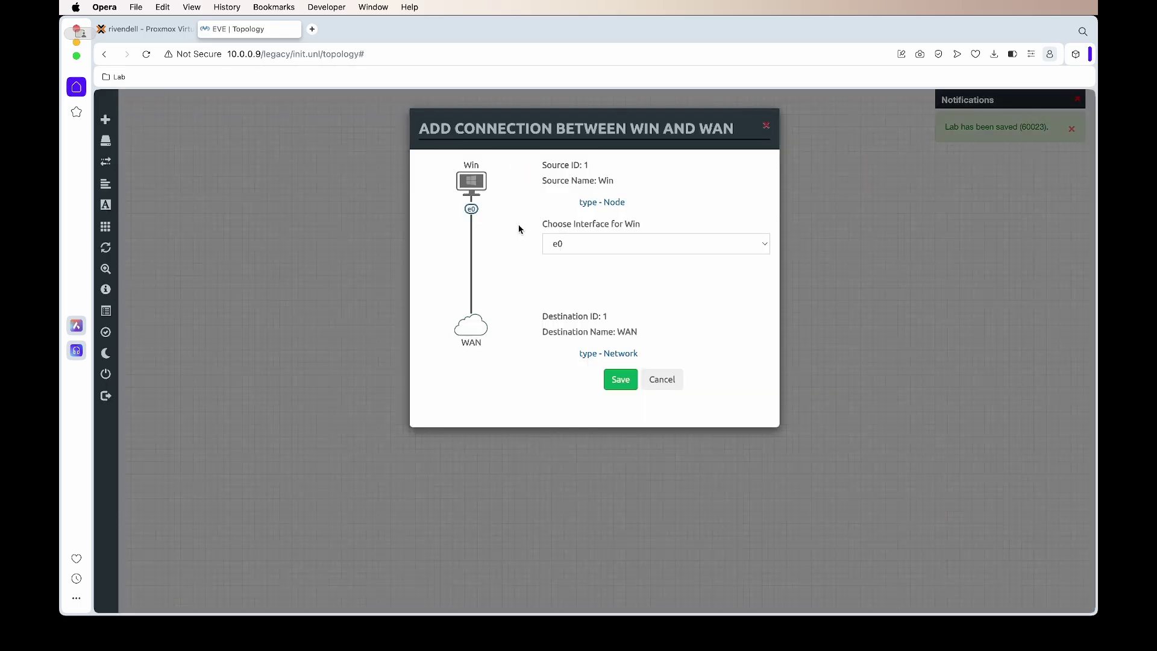
{"action": "left_click", "coordinate": [620, 379]}
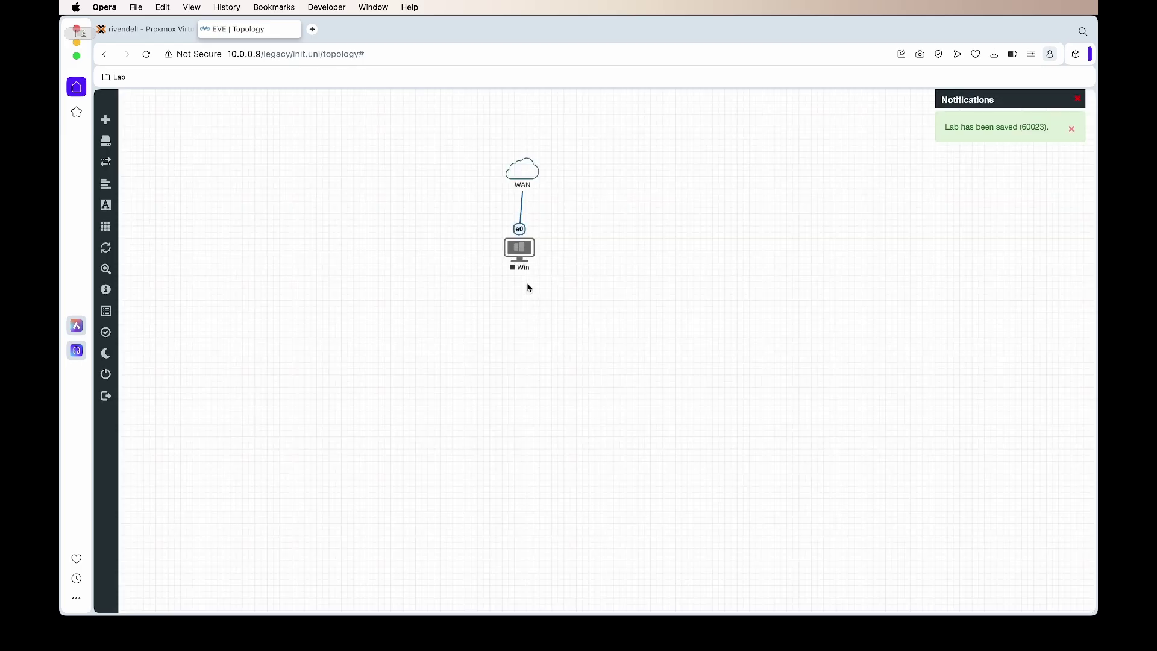
{"action": "right_click", "coordinate": [522, 250]}
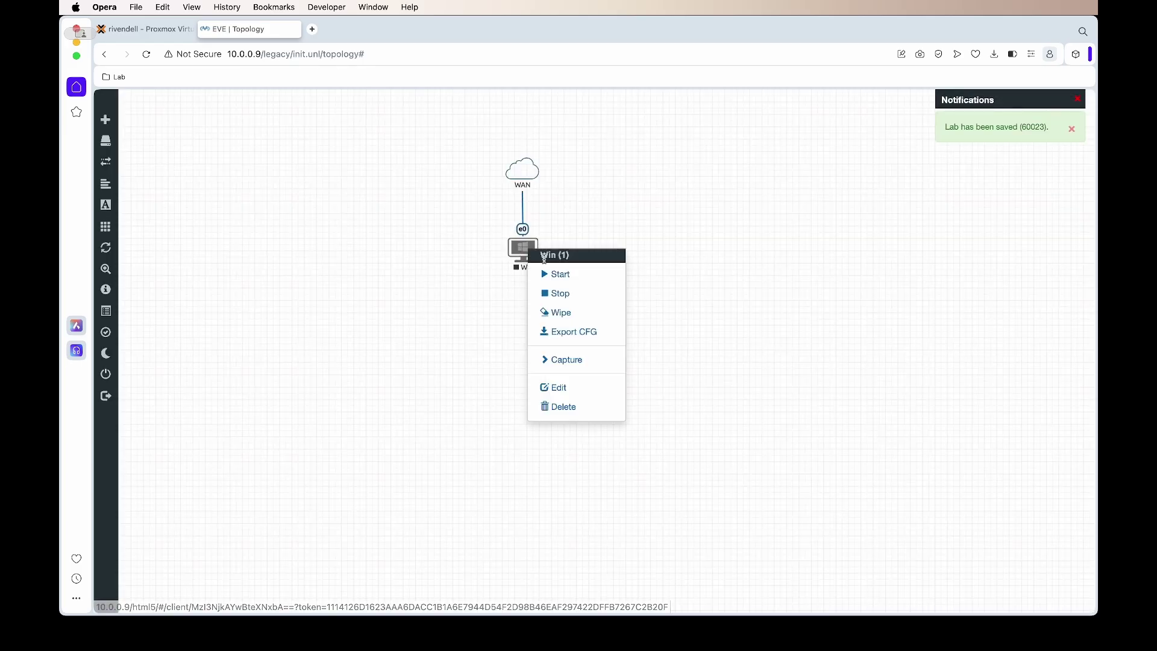
{"action": "left_click", "coordinate": [555, 274]}
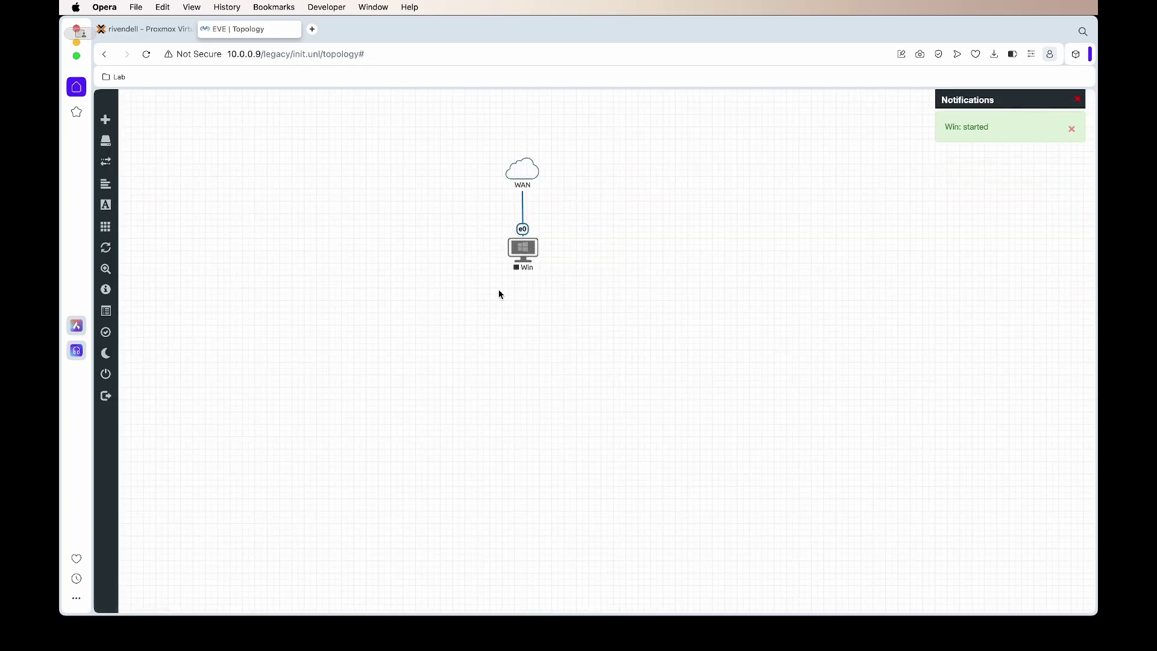
{"action": "left_click", "coordinate": [523, 249]}
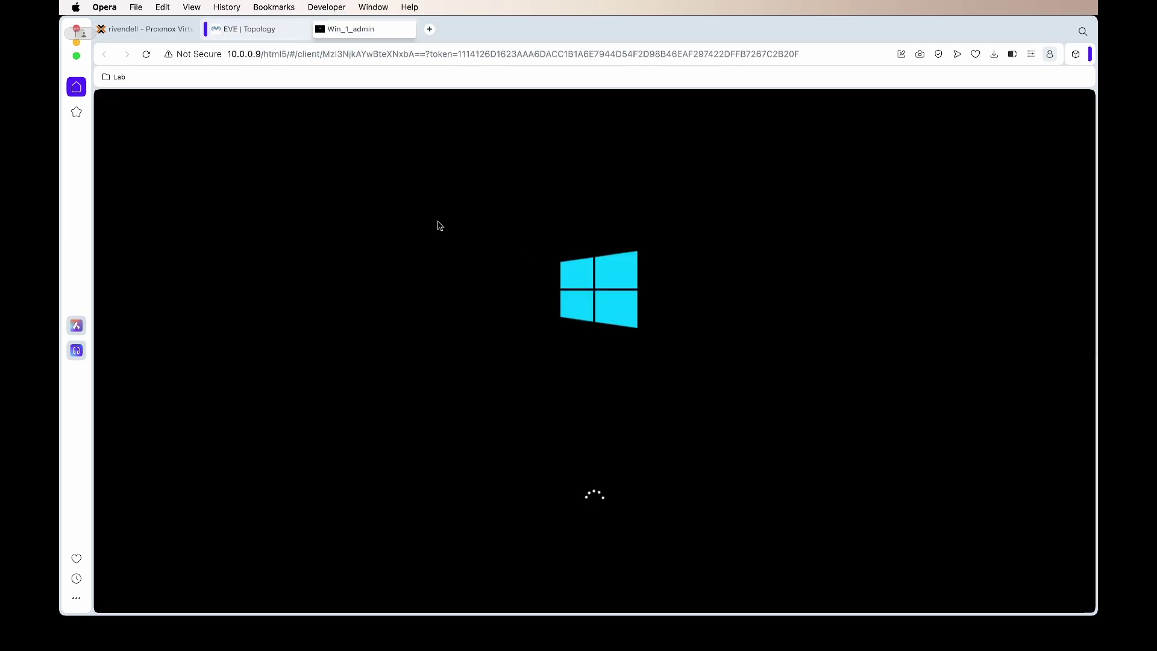
{"action": "left_click", "coordinate": [821, 640]}
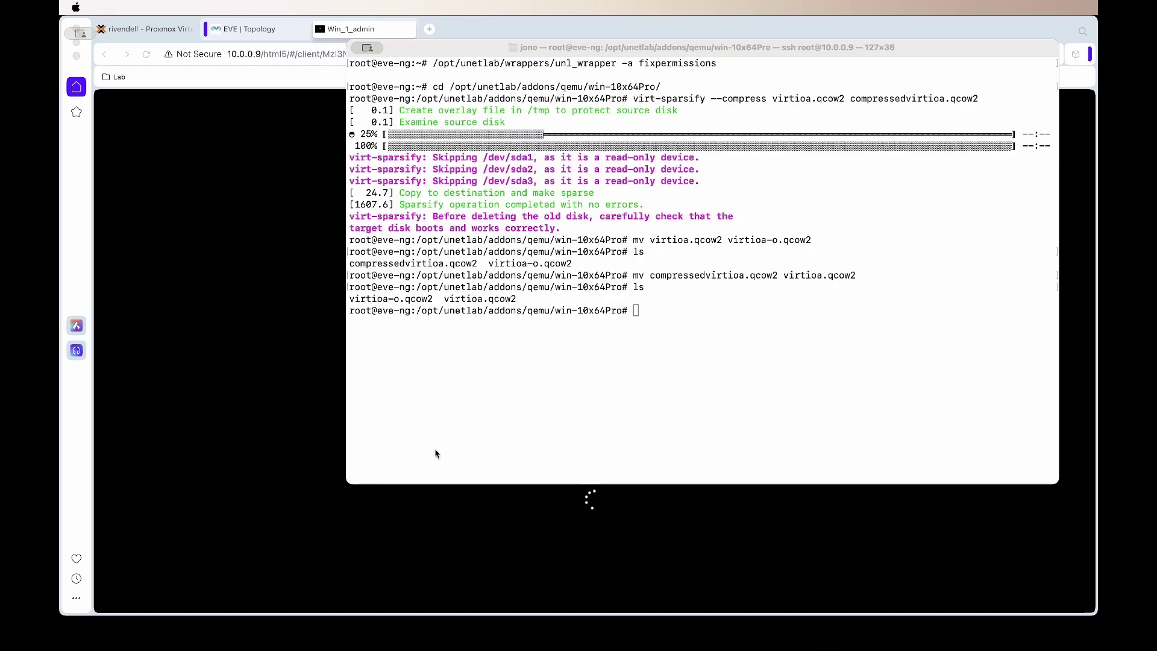
Step: Resize the terminal window and clear the screen
{"action": "left_click_drag", "start_coordinate": [348, 483], "coordinate": [686, 567]}
{"action": "type", "text": "clear"}
{"action": "key", "text": "Return"}
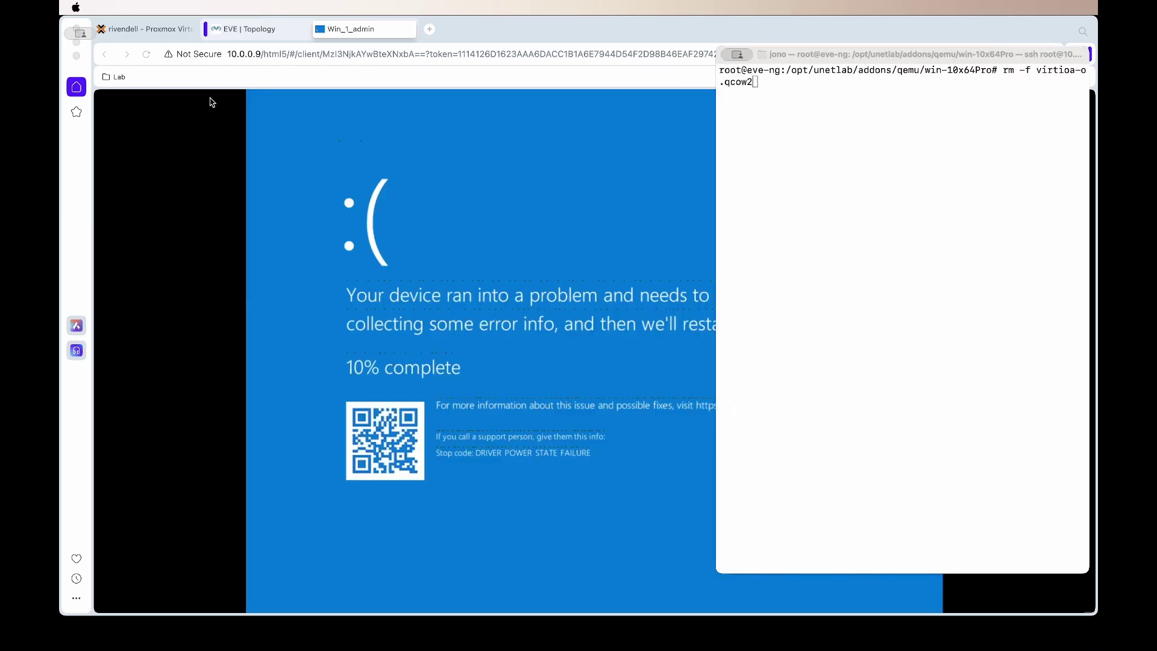
Step: Close the Windows console tab and delete the Win node, leaving only WAN
{"action": "left_click", "coordinate": [212, 103]}
{"action": "key", "text": "super+w"}
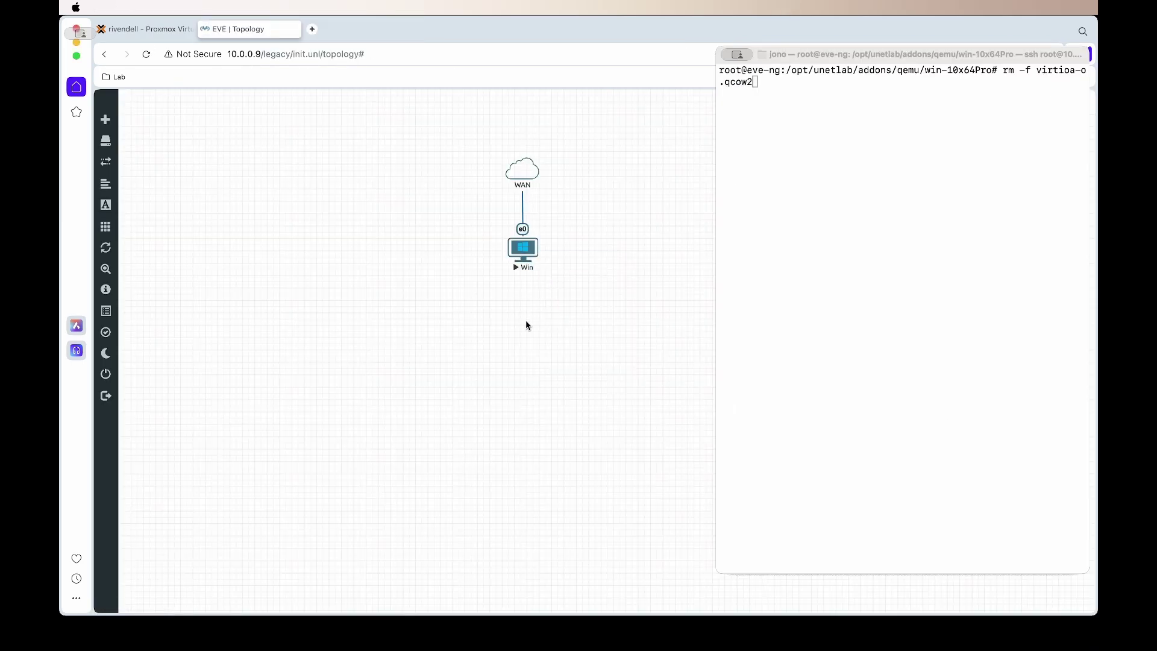
{"action": "right_click", "coordinate": [525, 264]}
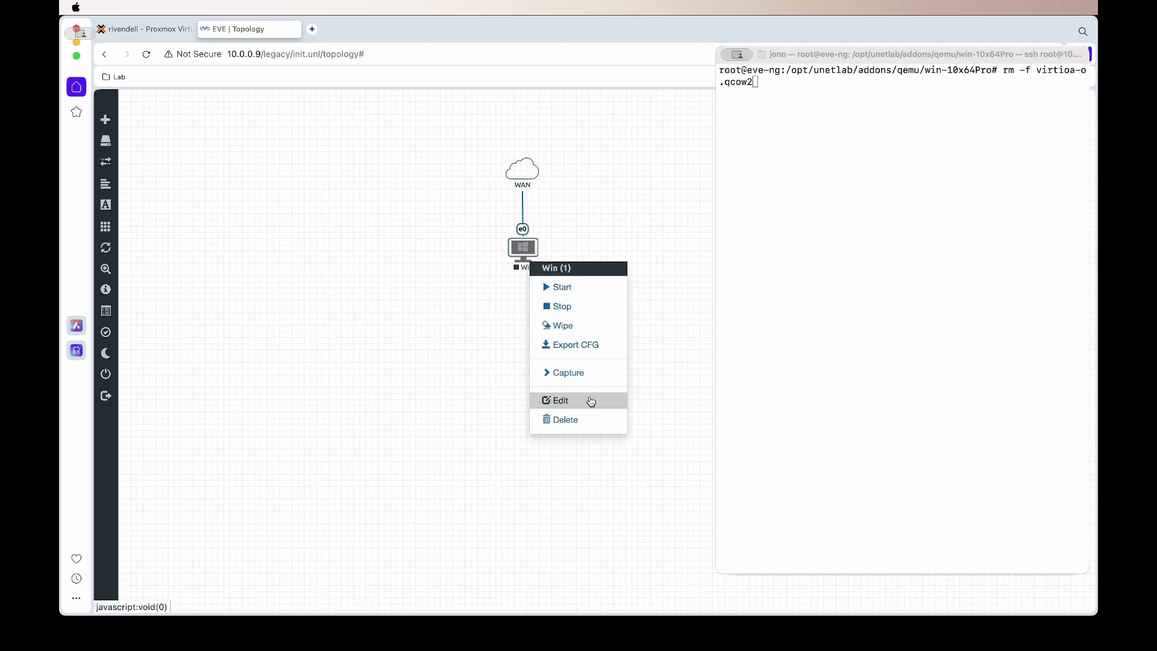
{"action": "left_click", "coordinate": [579, 420]}
{"action": "left_click", "coordinate": [553, 186]}
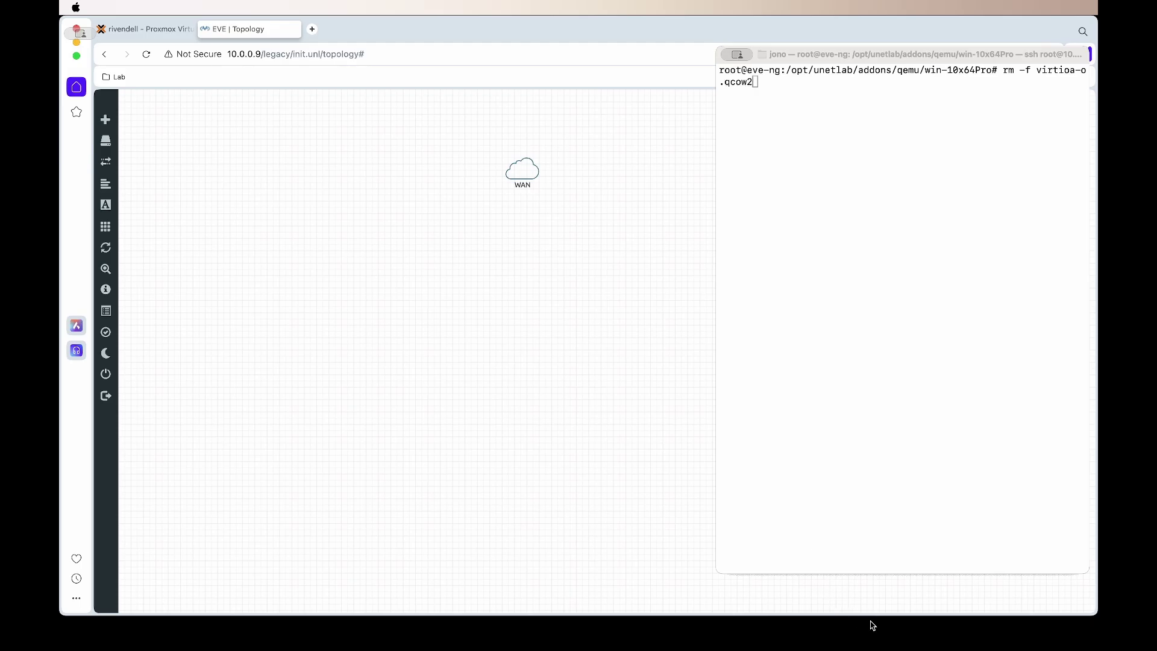
Step: Run rm -f virtioa.qcow2 and mv virtioa-o.qcow2 virtioa.qcow2, then confirm with ls that only virtioa.qcow2 remains
{"action": "left_click", "coordinate": [943, 629]}
{"action": "key", "text": "Return"}
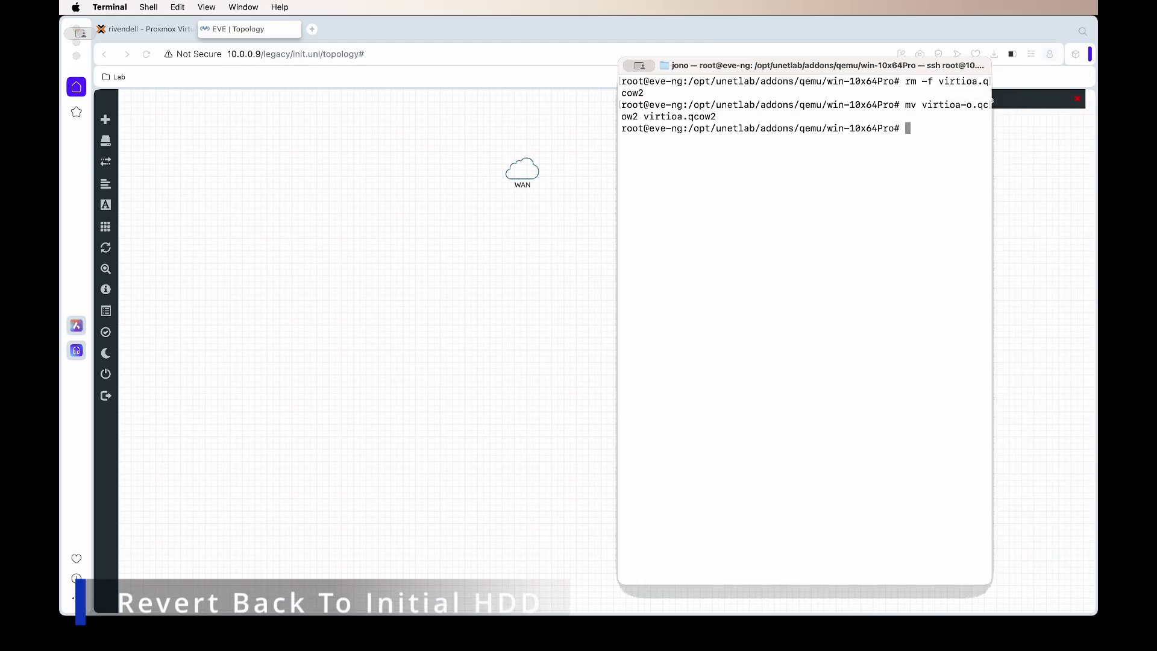
{"action": "type", "text": "ls"}
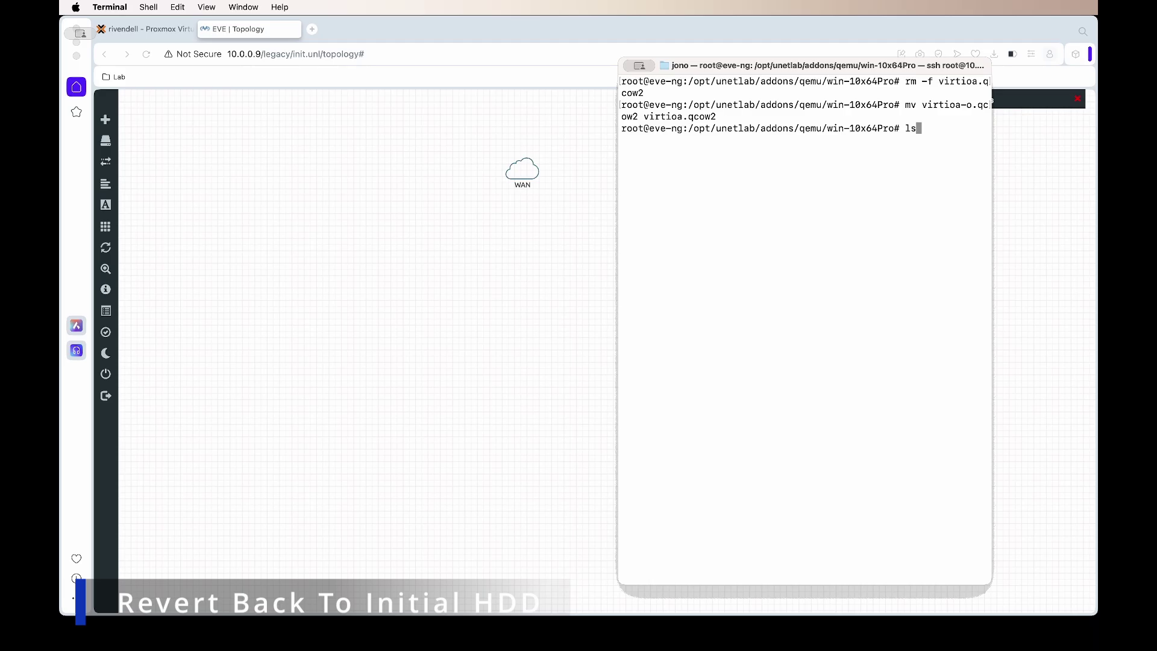
{"action": "key", "text": "Return"}
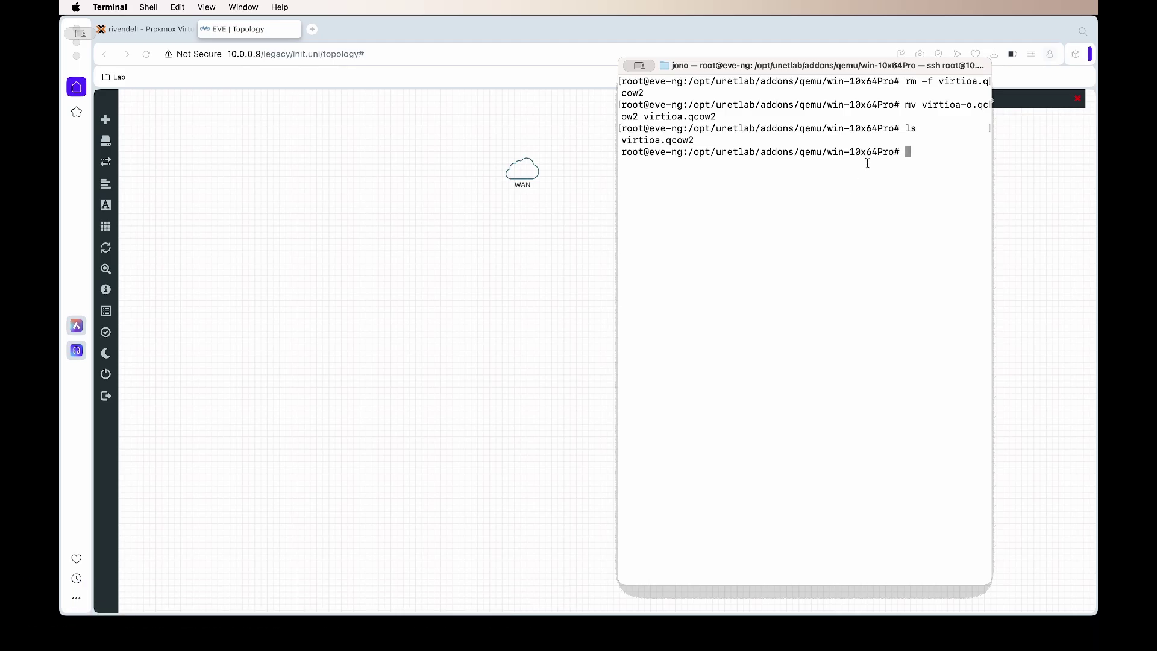
{"action": "left_click_drag", "start_coordinate": [706, 140], "coordinate": [654, 140]}
{"action": "left_click", "coordinate": [644, 67]}
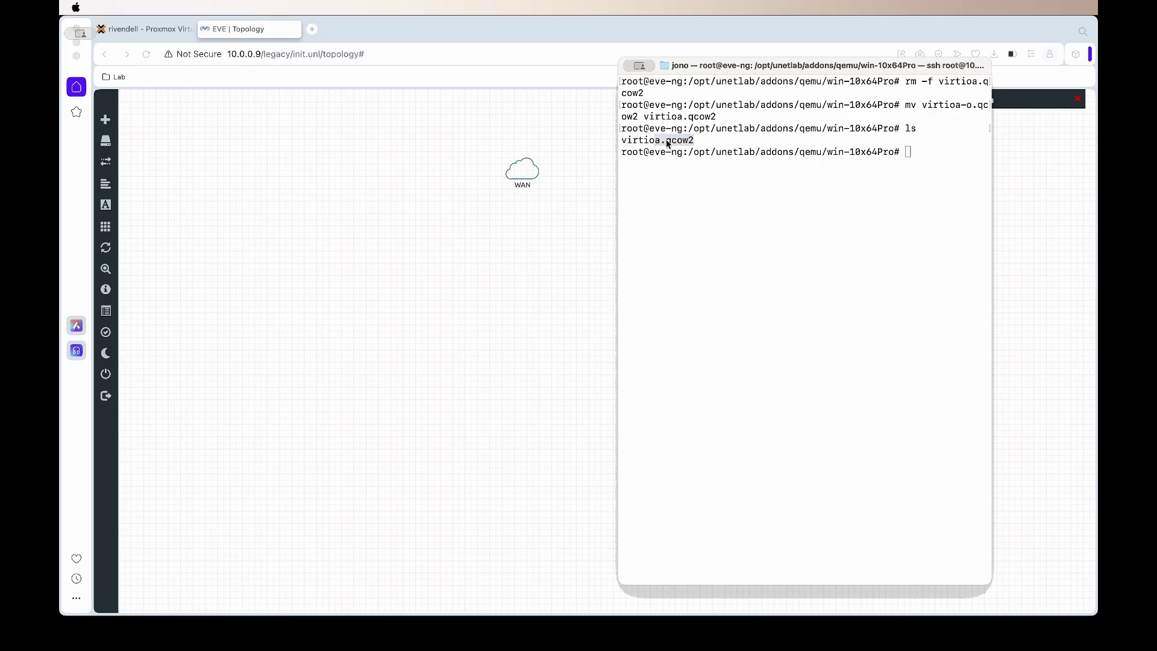